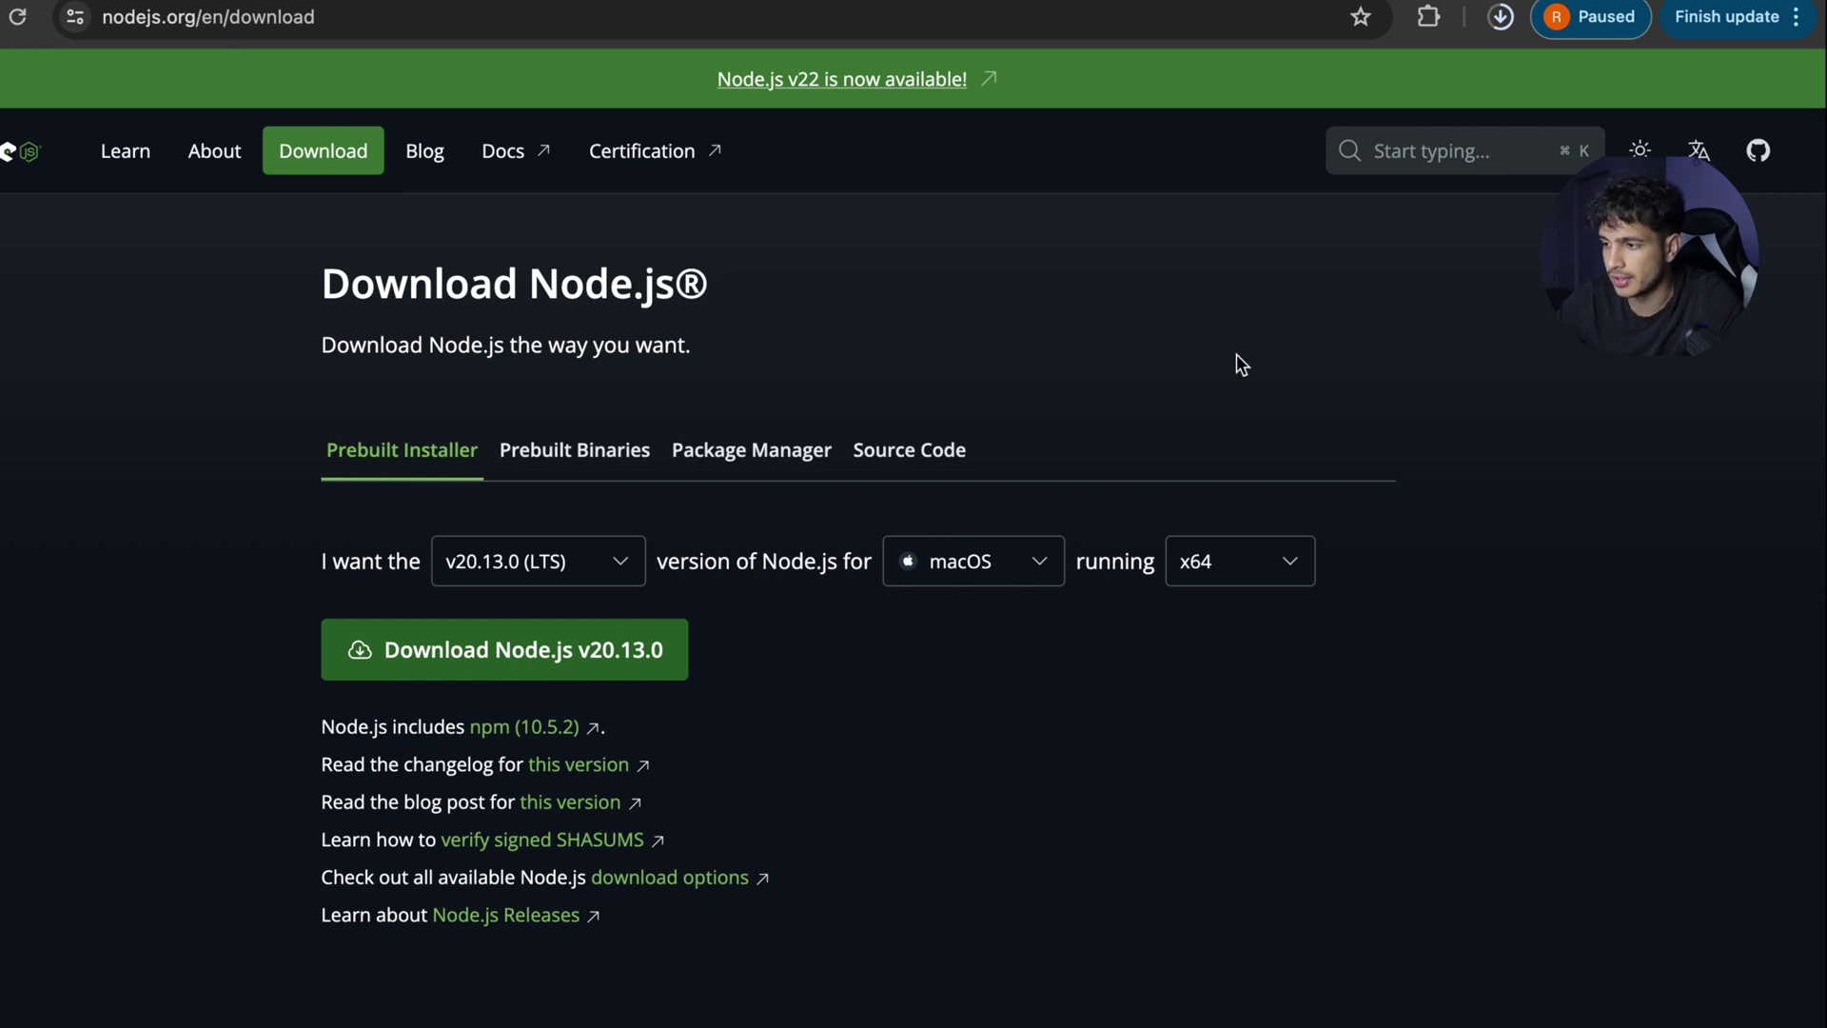
Check the progress of the Node.js v20.13.0 .pkg download in Chrome's downloads
{"action": "left_click", "coordinate": [1500, 18]}
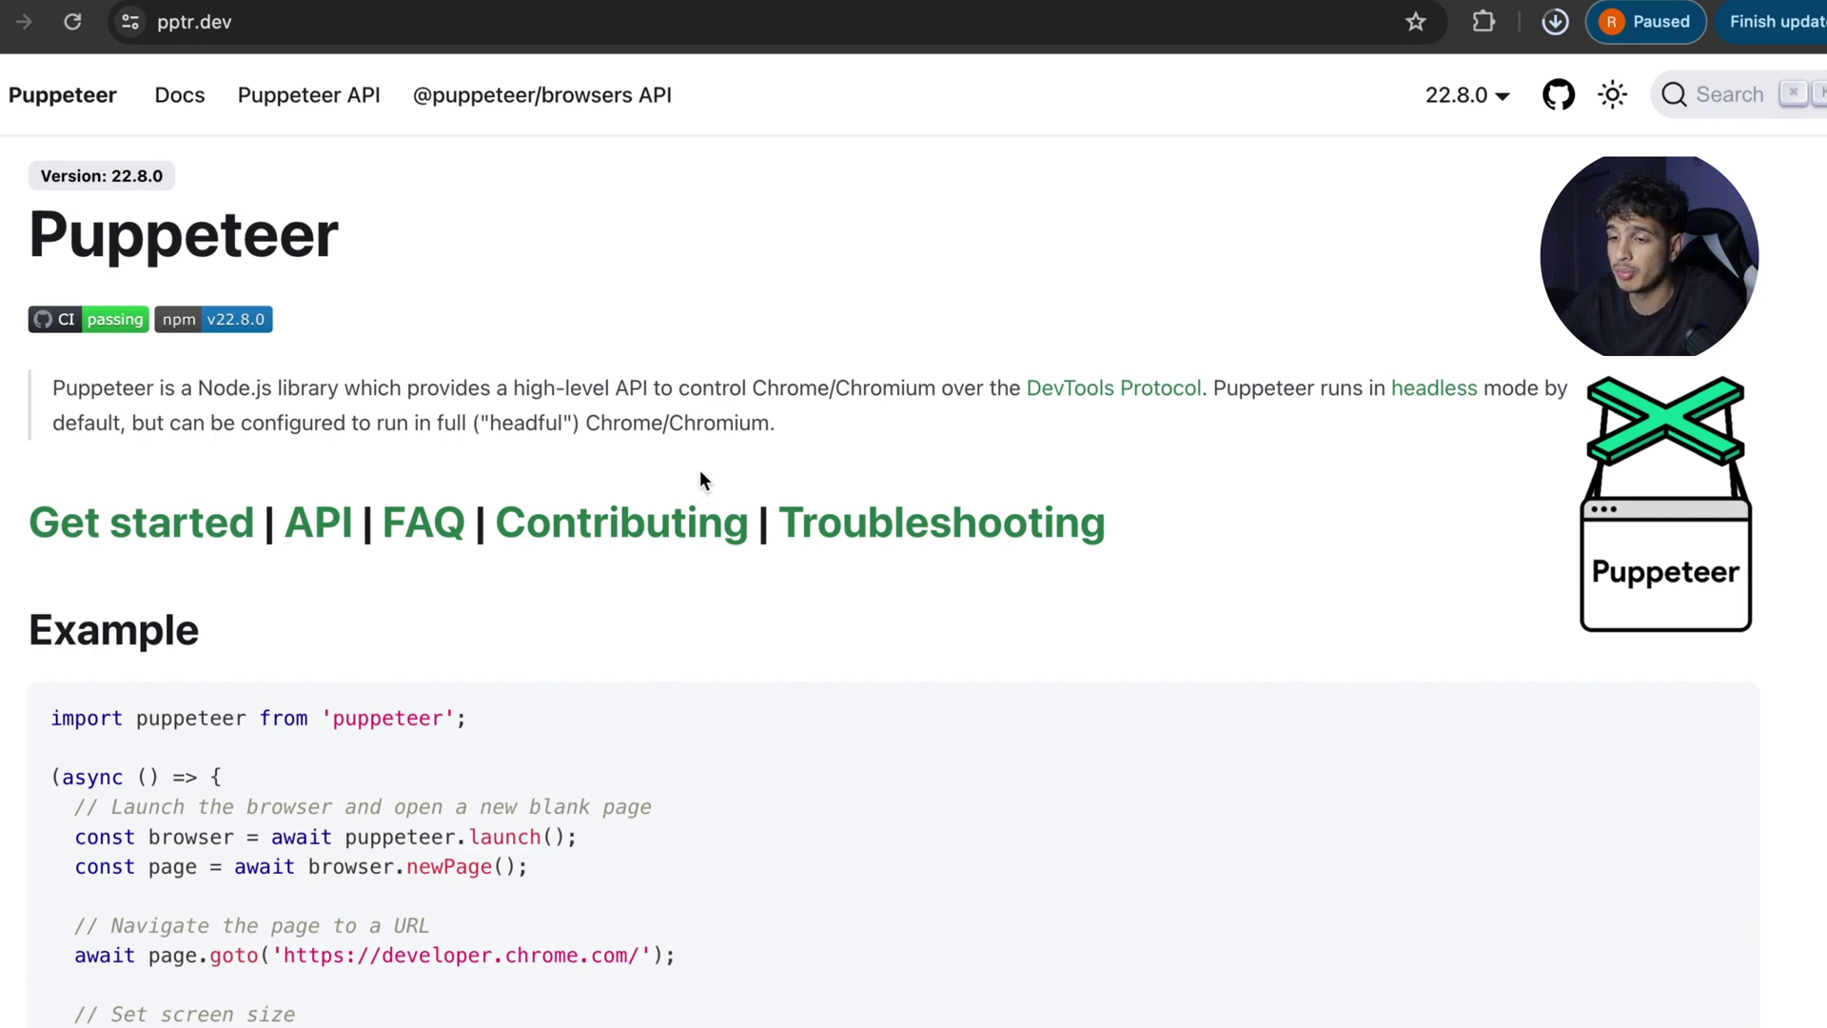
{"action": "scroll", "coordinate": [700, 473], "scroll_direction": "down", "scroll_amount": 1}
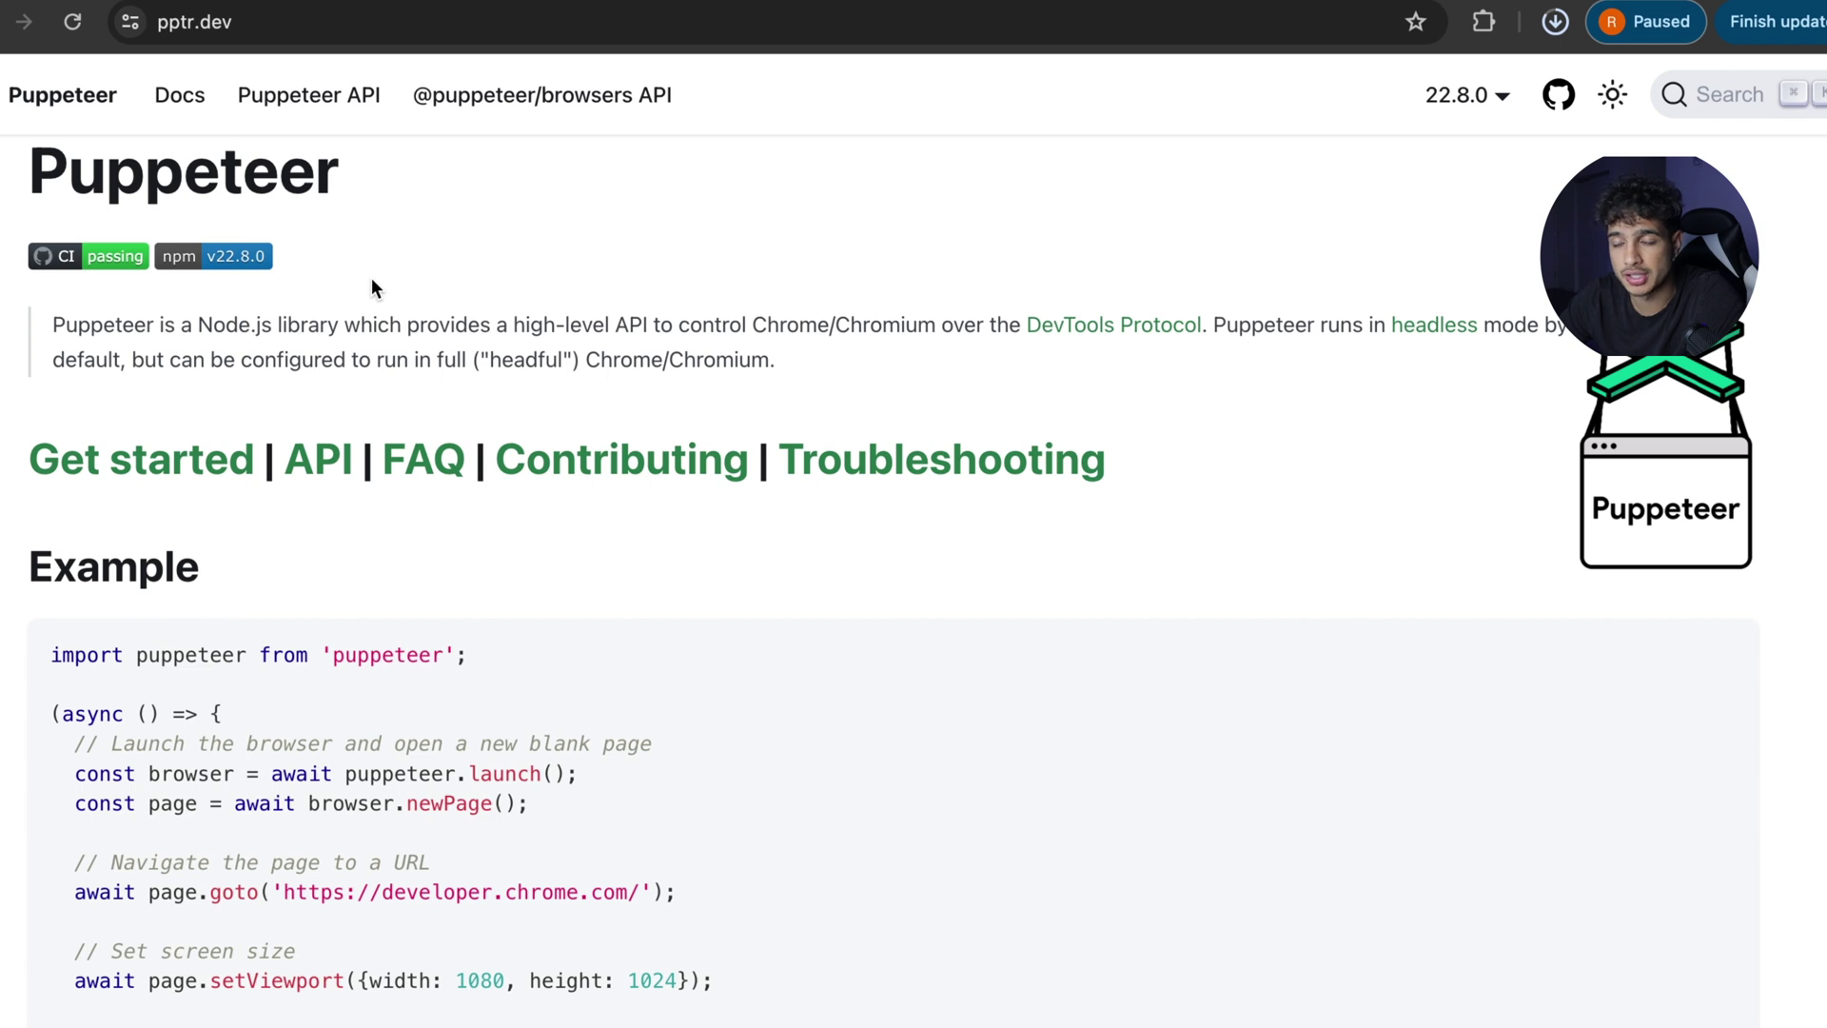
{"action": "scroll", "coordinate": [451, 322], "scroll_direction": "down", "scroll_amount": 3}
{"action": "scroll", "coordinate": [352, 597], "scroll_direction": "down", "scroll_amount": 2}
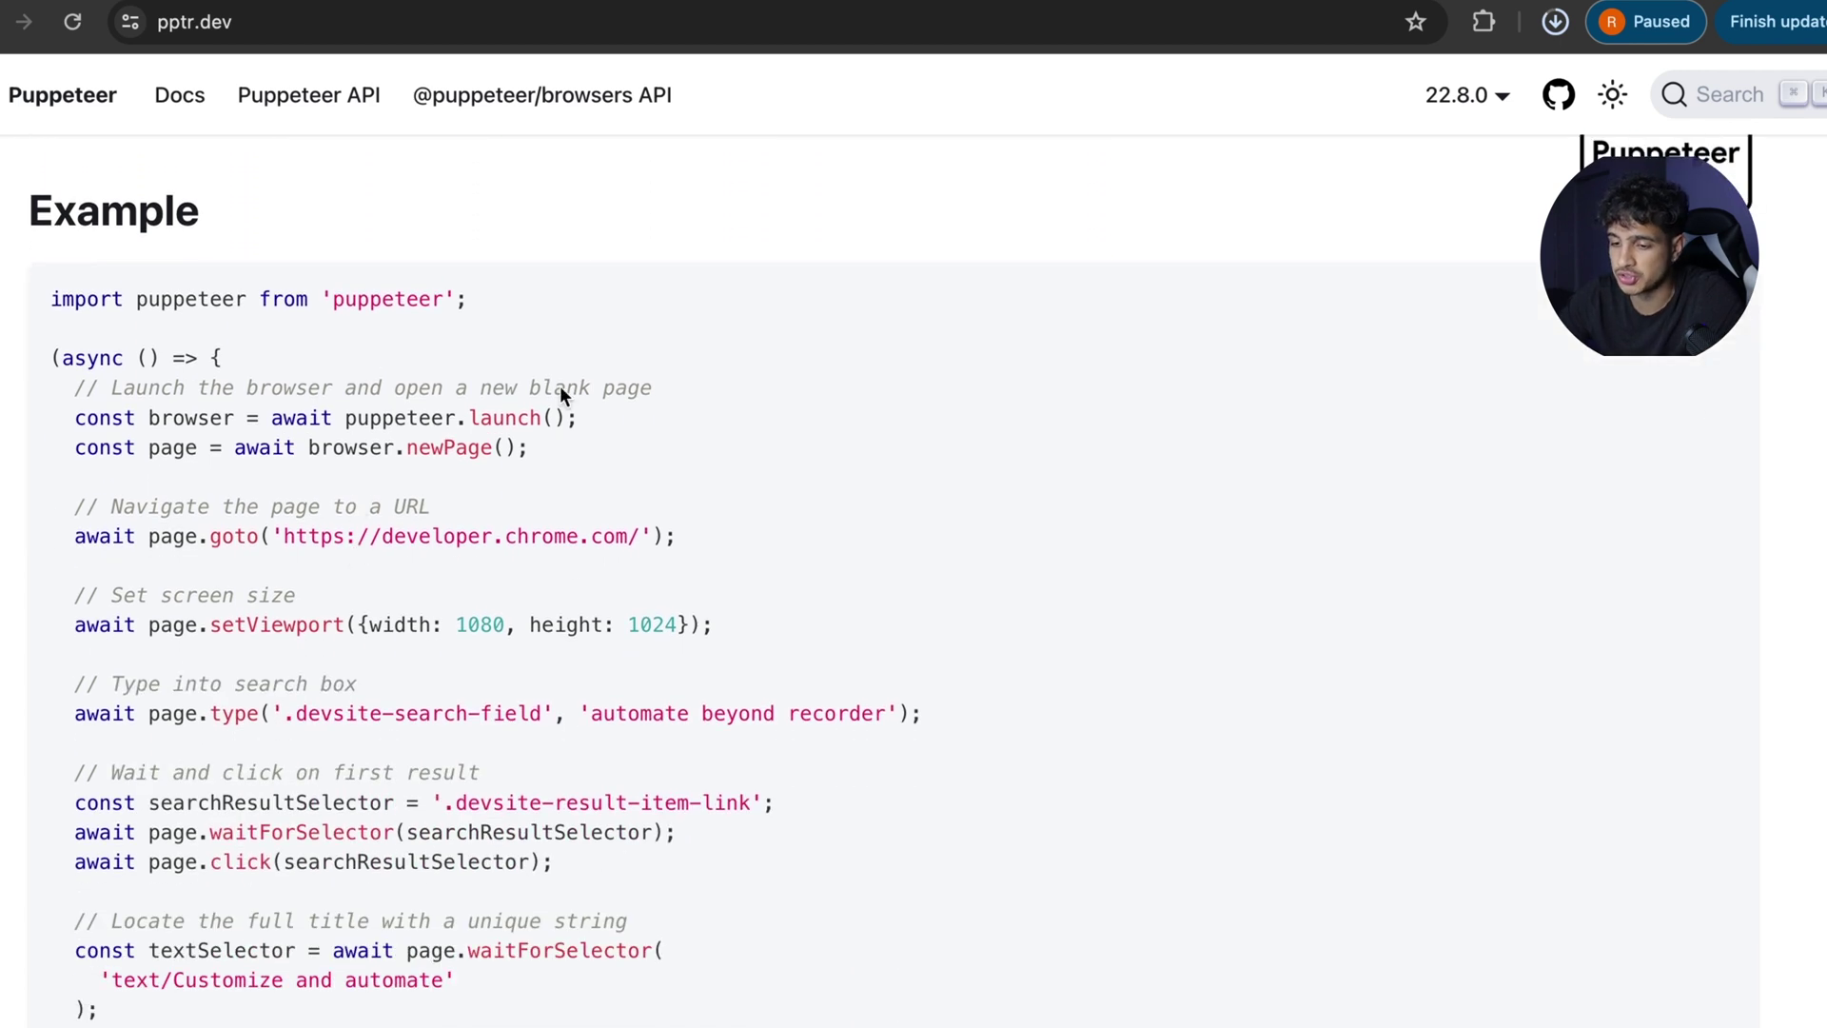
{"action": "scroll", "coordinate": [422, 609], "scroll_direction": "down", "scroll_amount": 2}
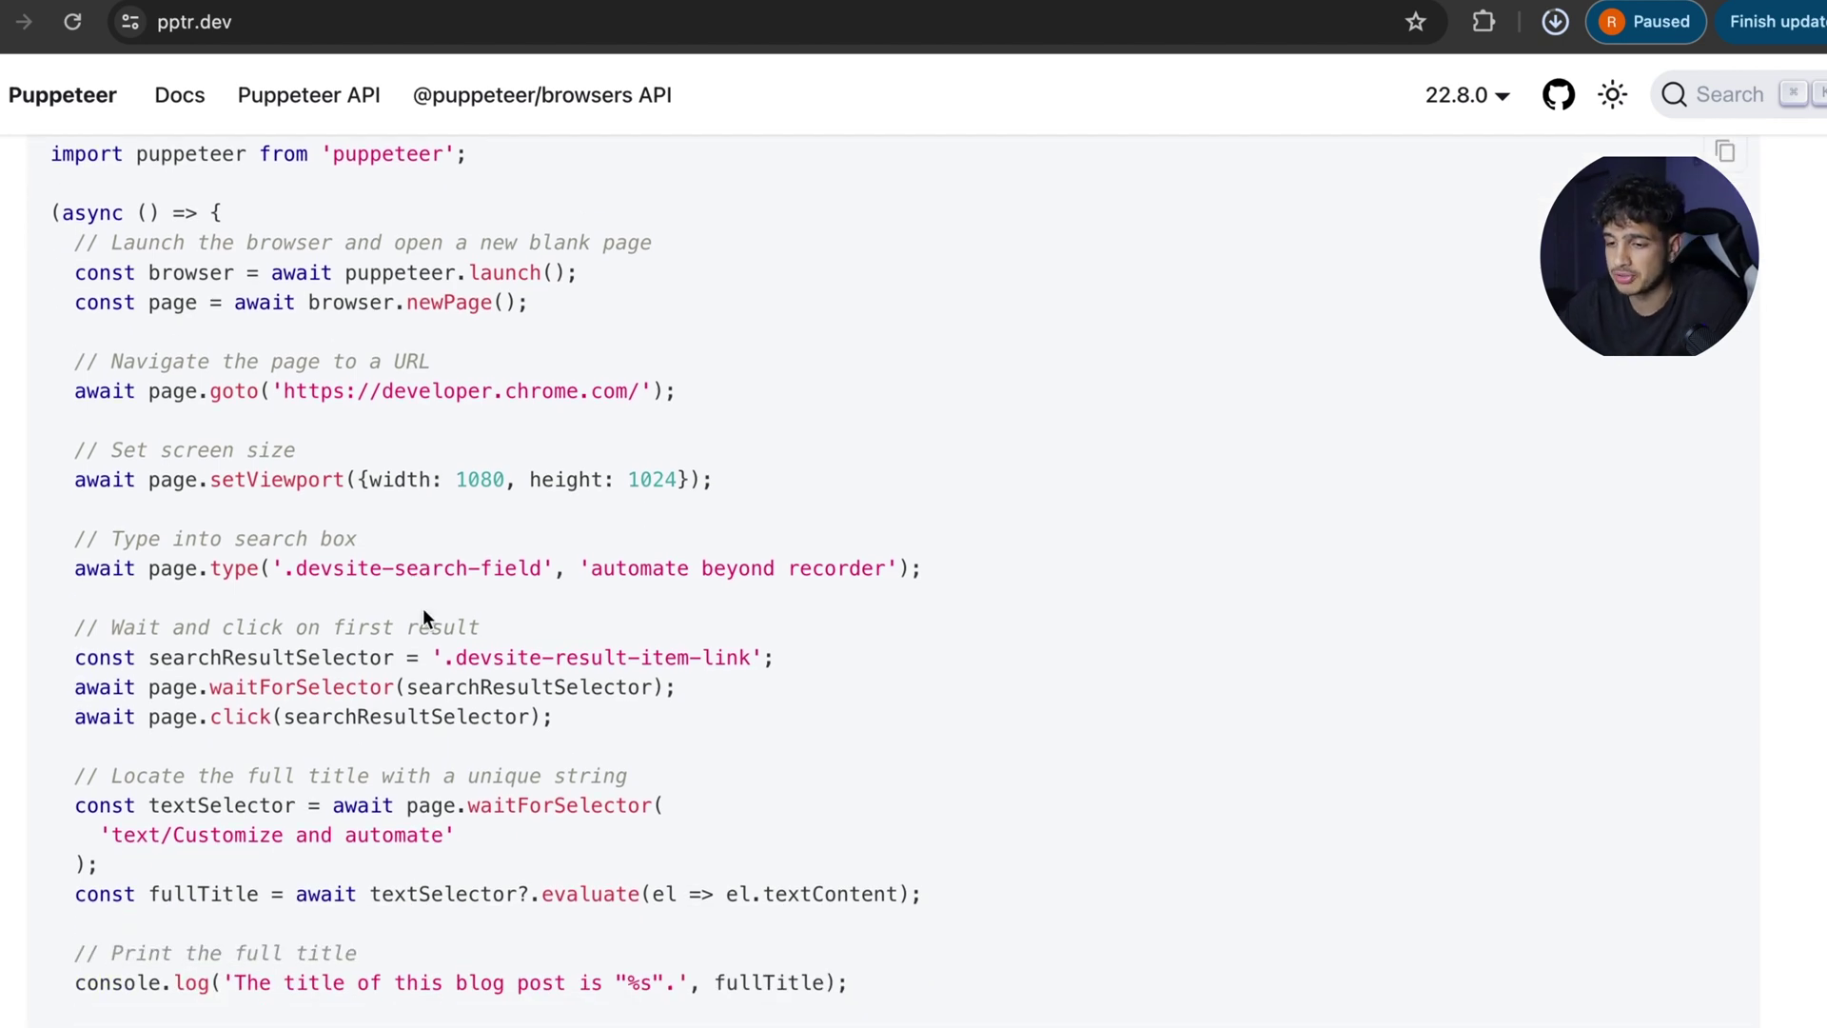
{"action": "scroll", "coordinate": [422, 608], "scroll_direction": "up", "scroll_amount": 1}
{"action": "scroll", "coordinate": [422, 608], "scroll_direction": "up", "scroll_amount": 6}
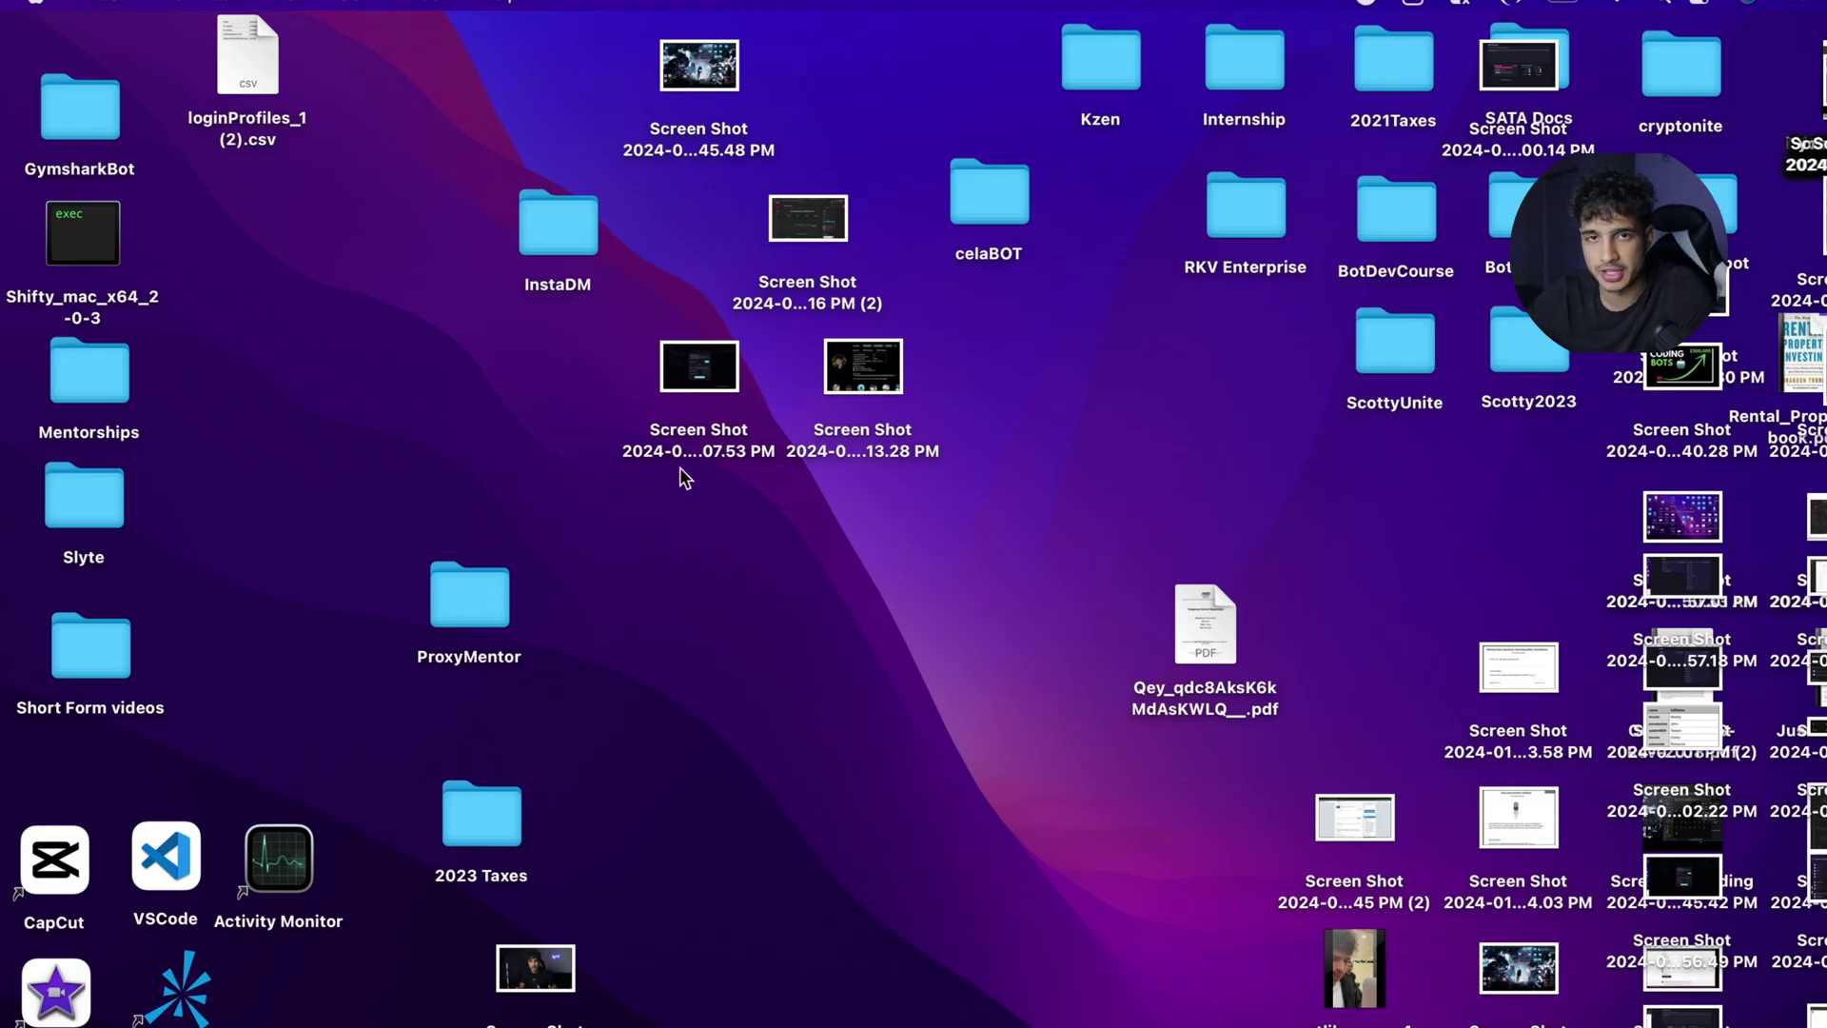
Create a new Desktop folder and name it Web Automation
{"action": "right_click", "coordinate": [774, 583]}
{"action": "left_click", "coordinate": [807, 599]}
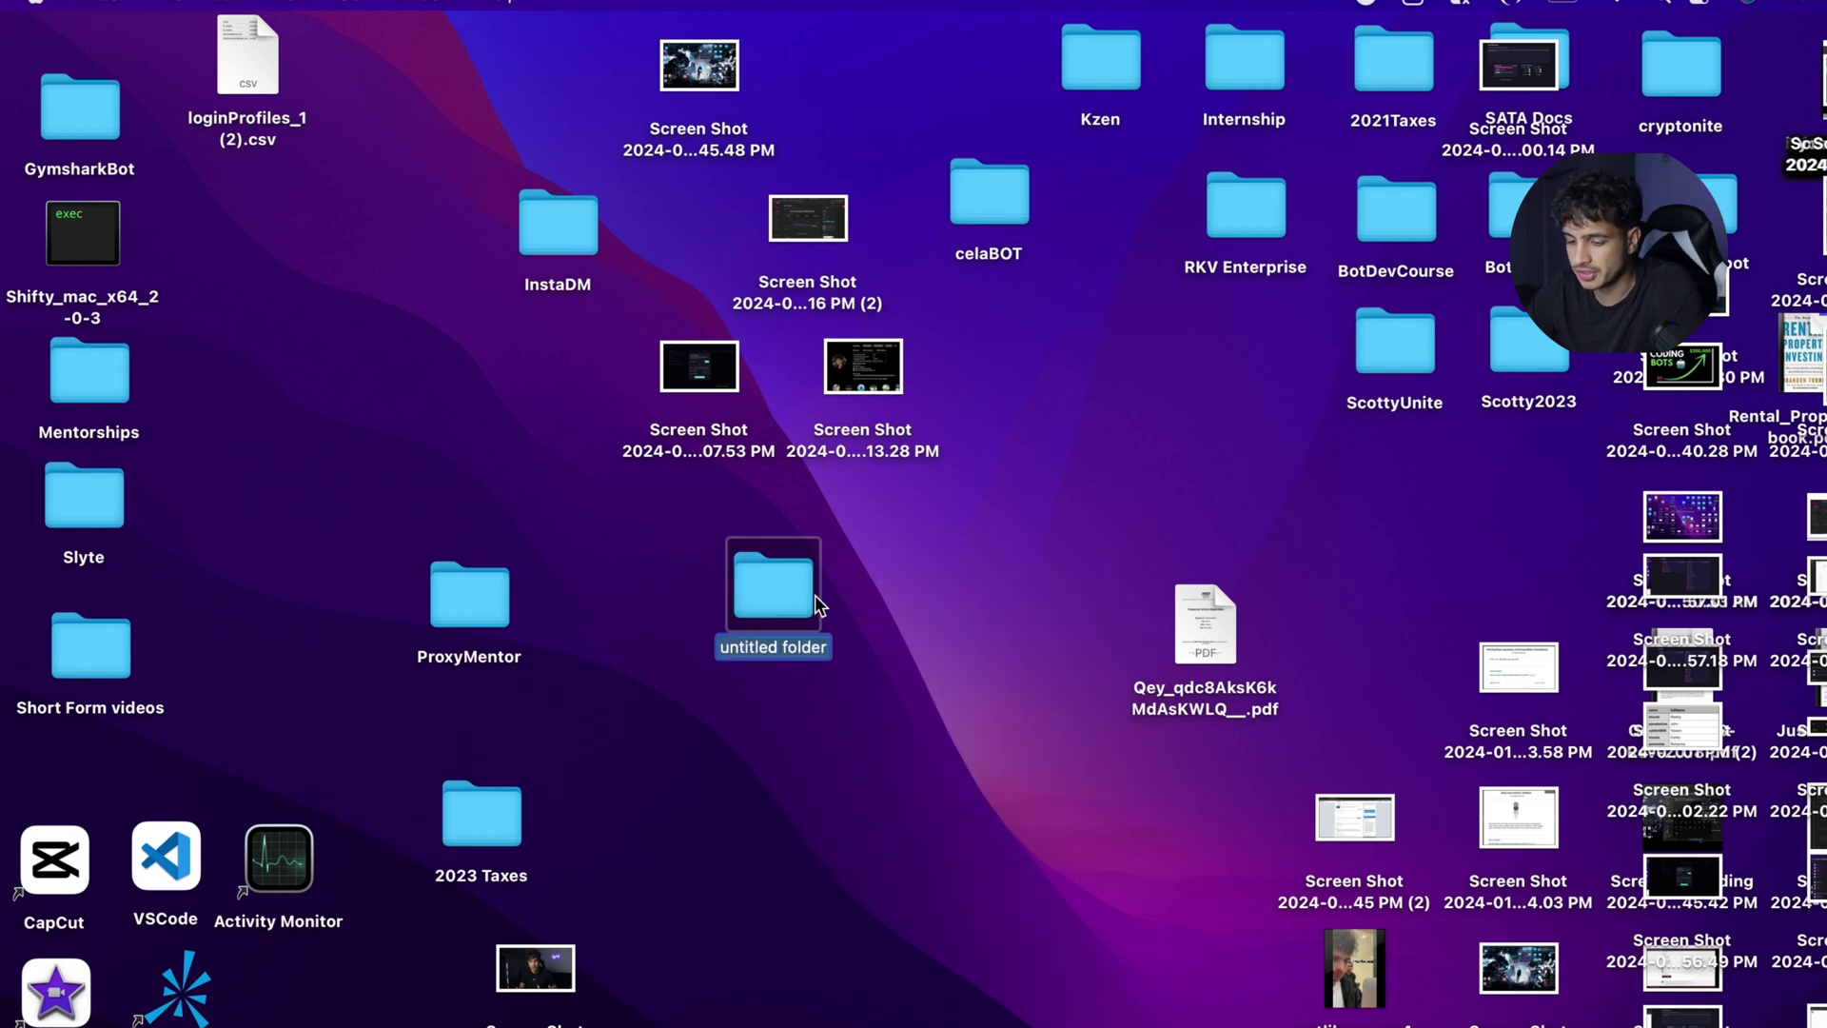
{"action": "type", "text": "Web Autom"}
{"action": "key", "text": "BackSpace"}
{"action": "key", "text": "BackSpace"}
{"action": "type", "text": "omation"}
{"action": "key", "text": "Return"}
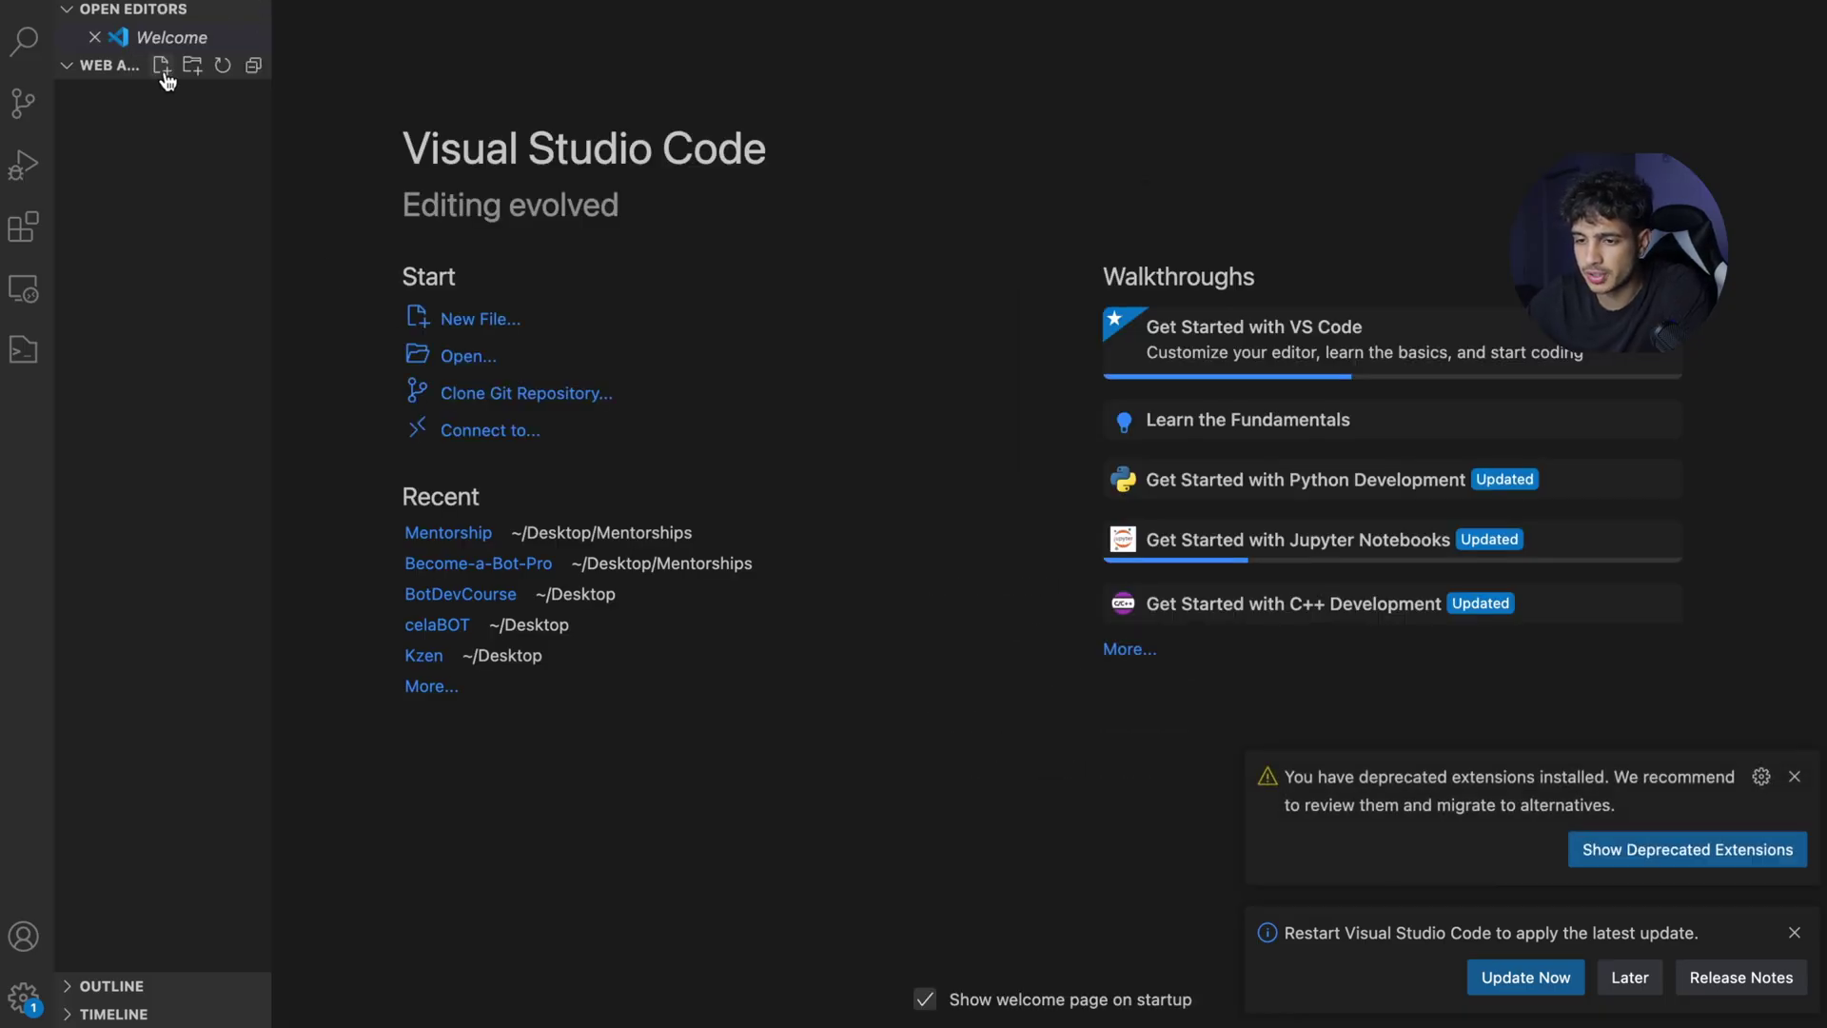
Add an empty index.js to the project and bring up a clean terminal panel
{"action": "left_click", "coordinate": [163, 69]}
{"action": "type", "text": "index.js"}
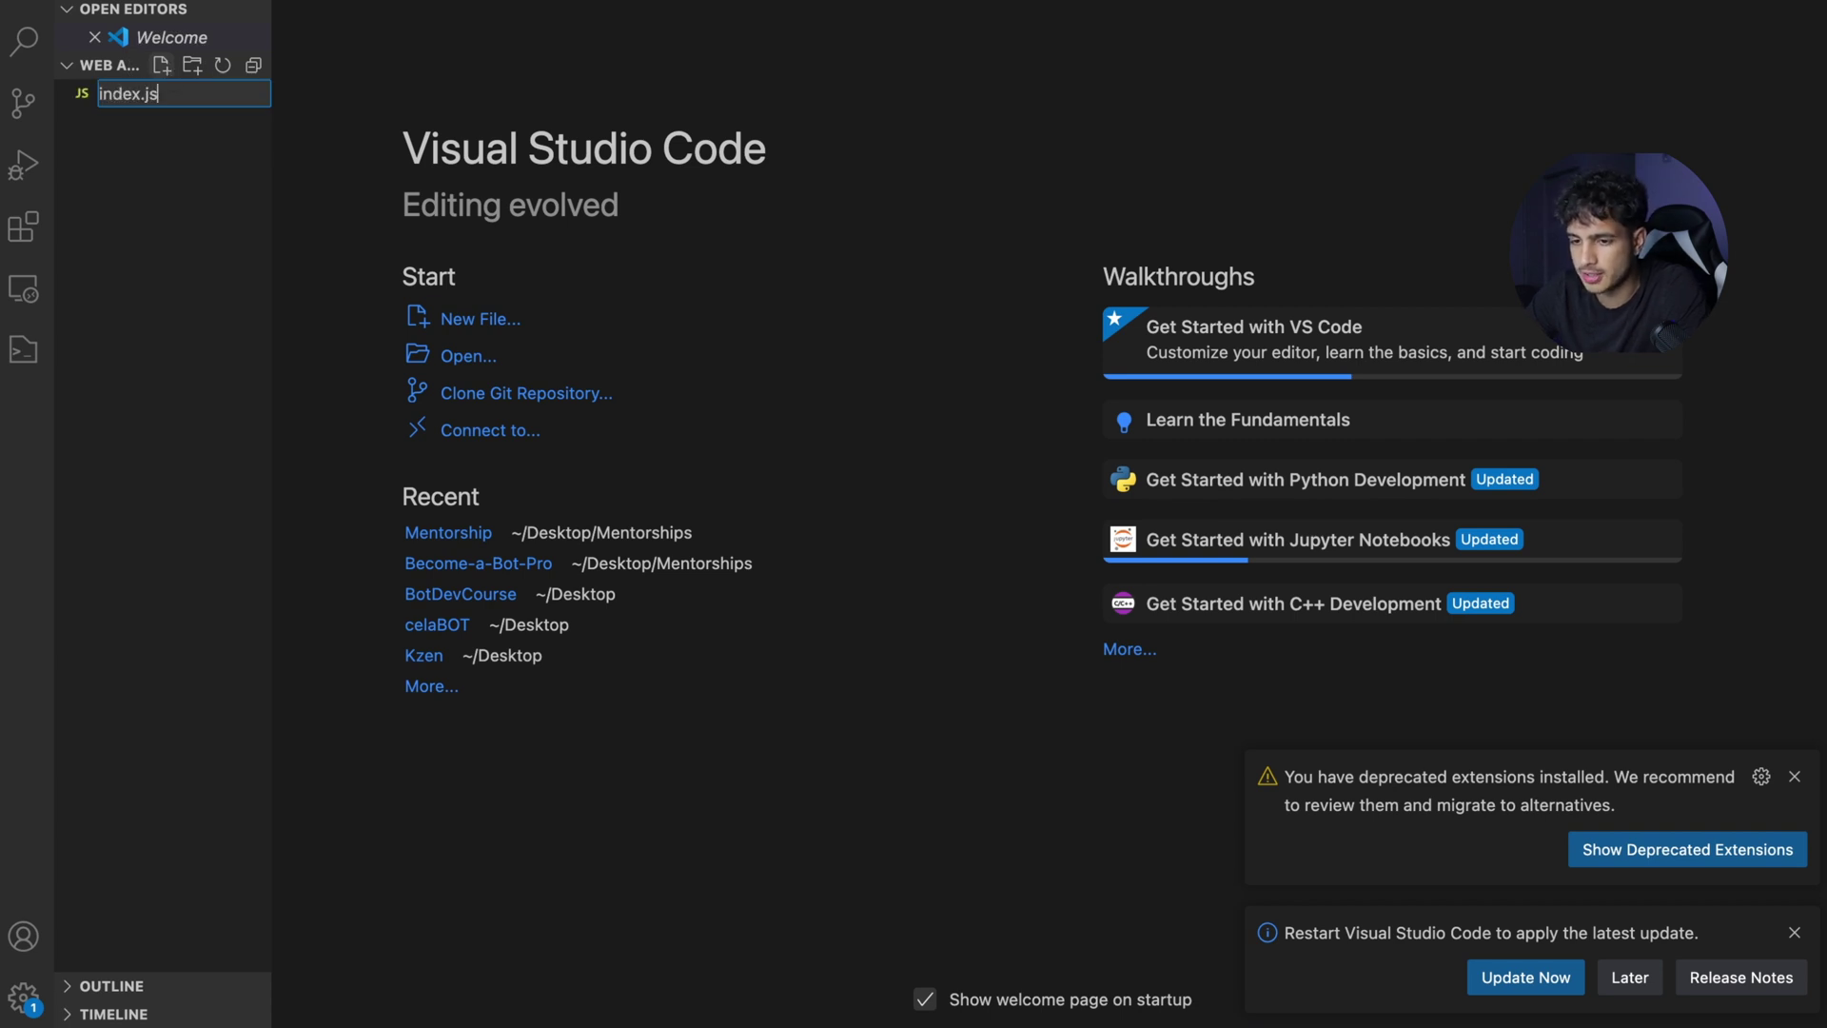
{"action": "key", "text": "Return"}
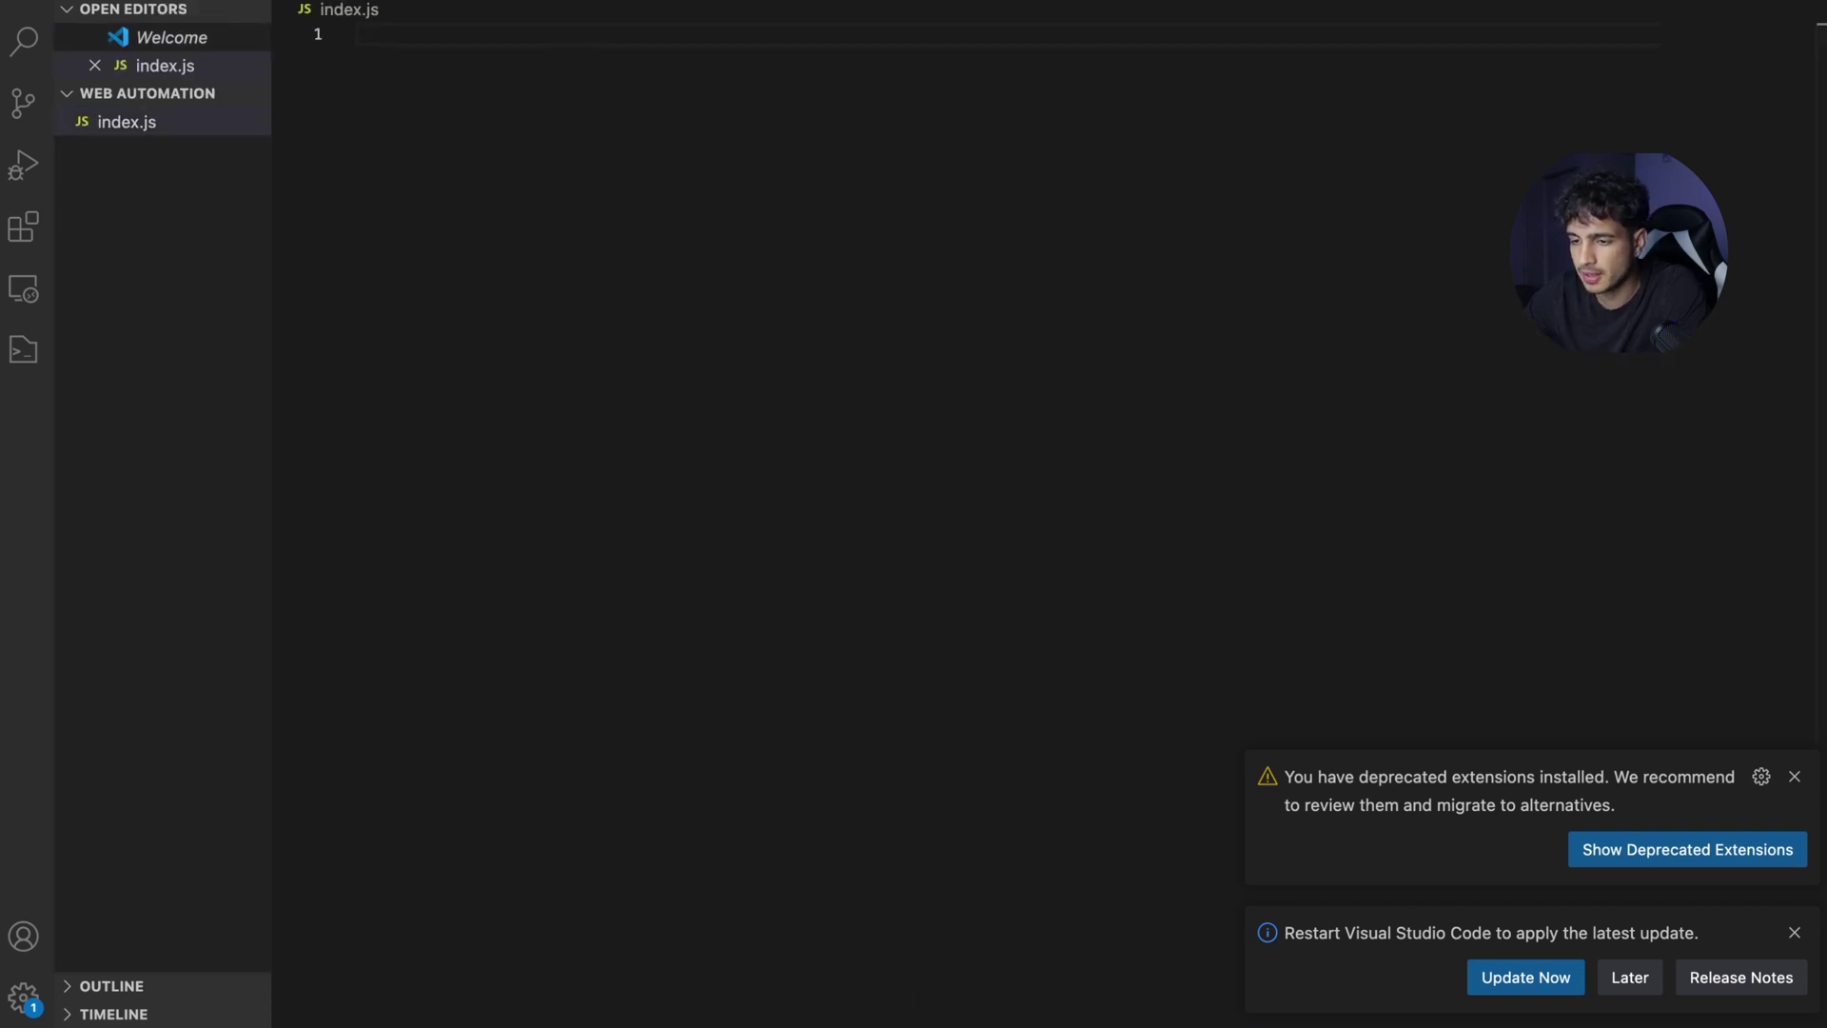
{"action": "left_click", "coordinate": [542, 0]}
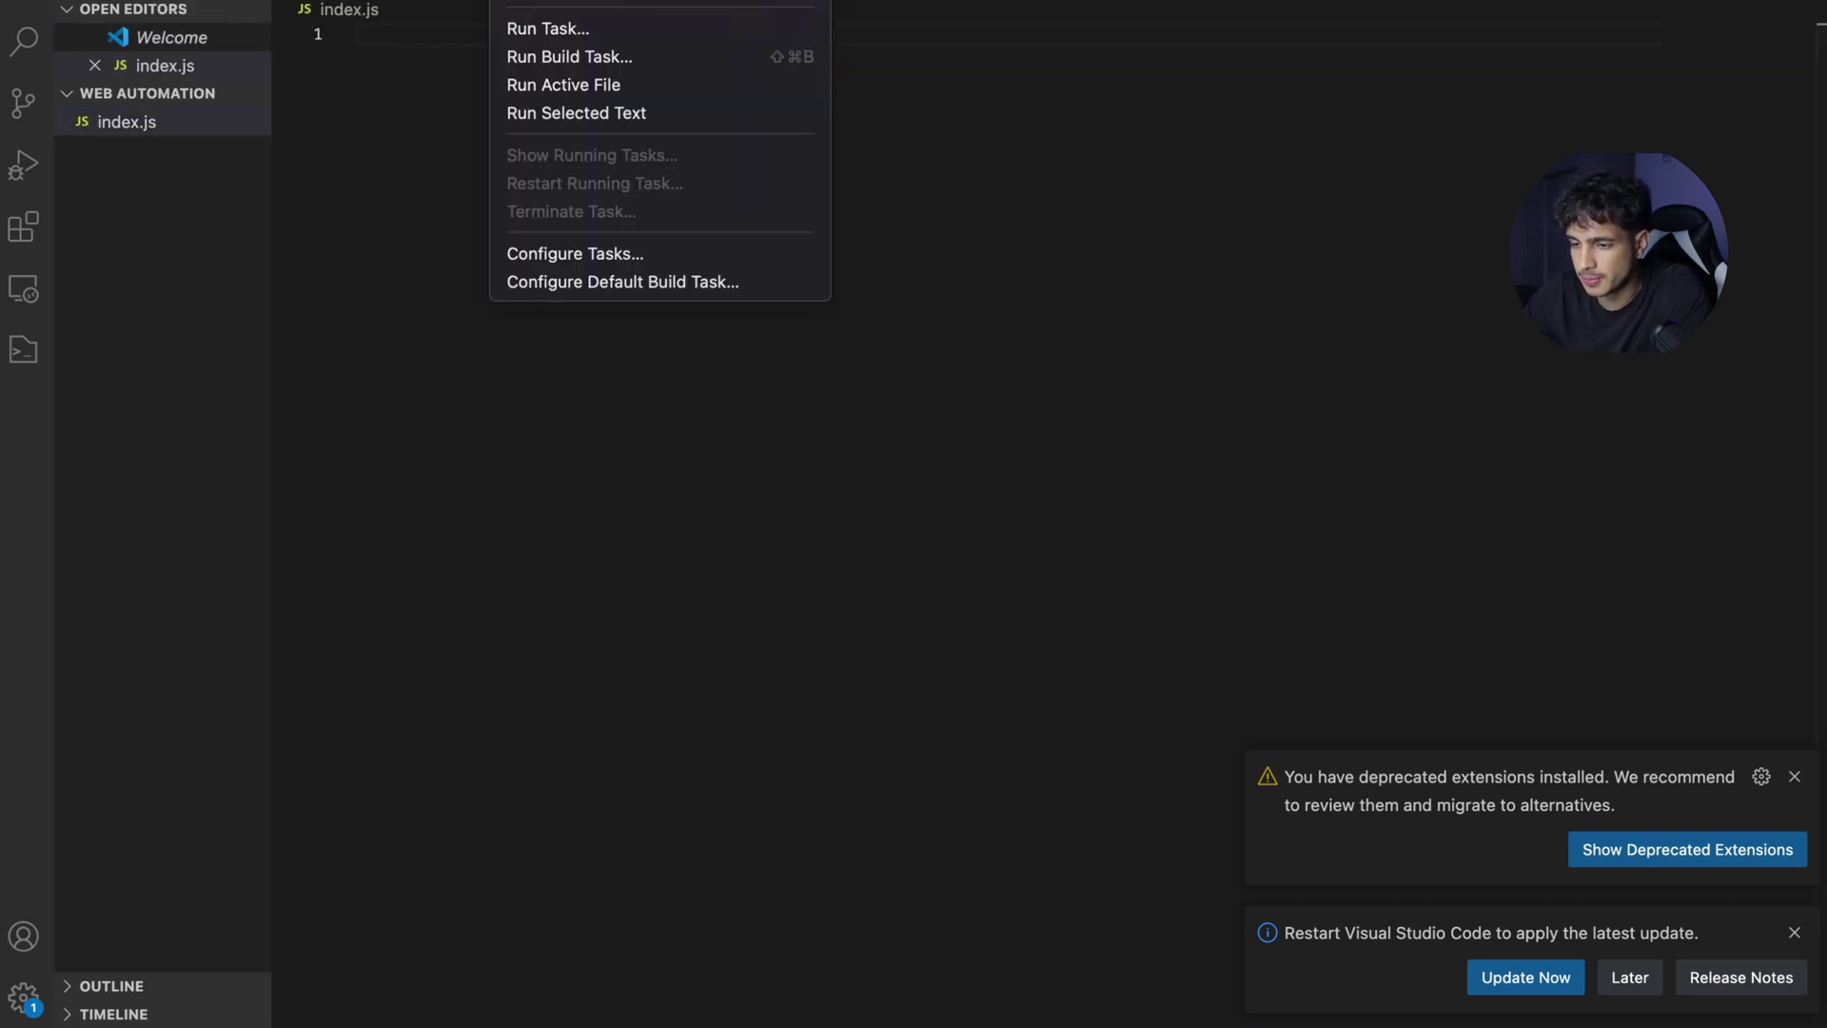
{"action": "key", "text": "ctrl+grave"}
{"action": "left_click", "coordinate": [1794, 777]}
{"action": "left_click", "coordinate": [1795, 931]}
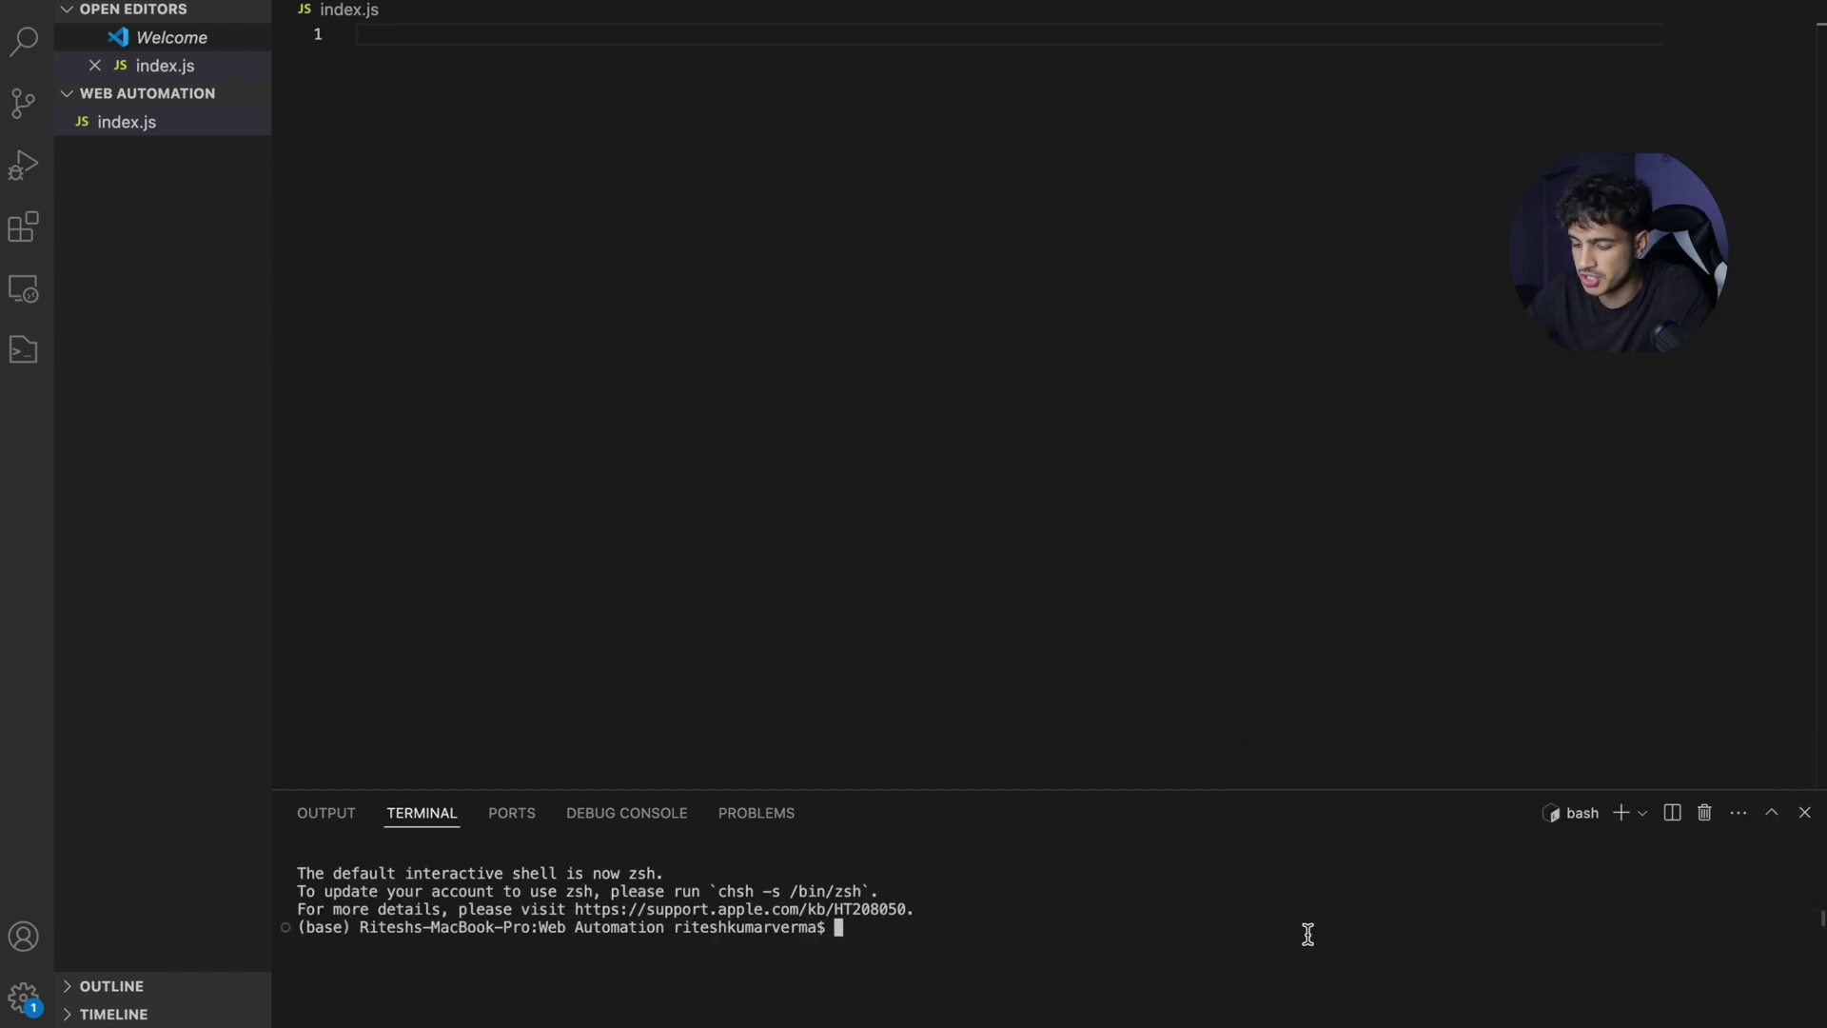
{"action": "type", "text": "node --ve"}
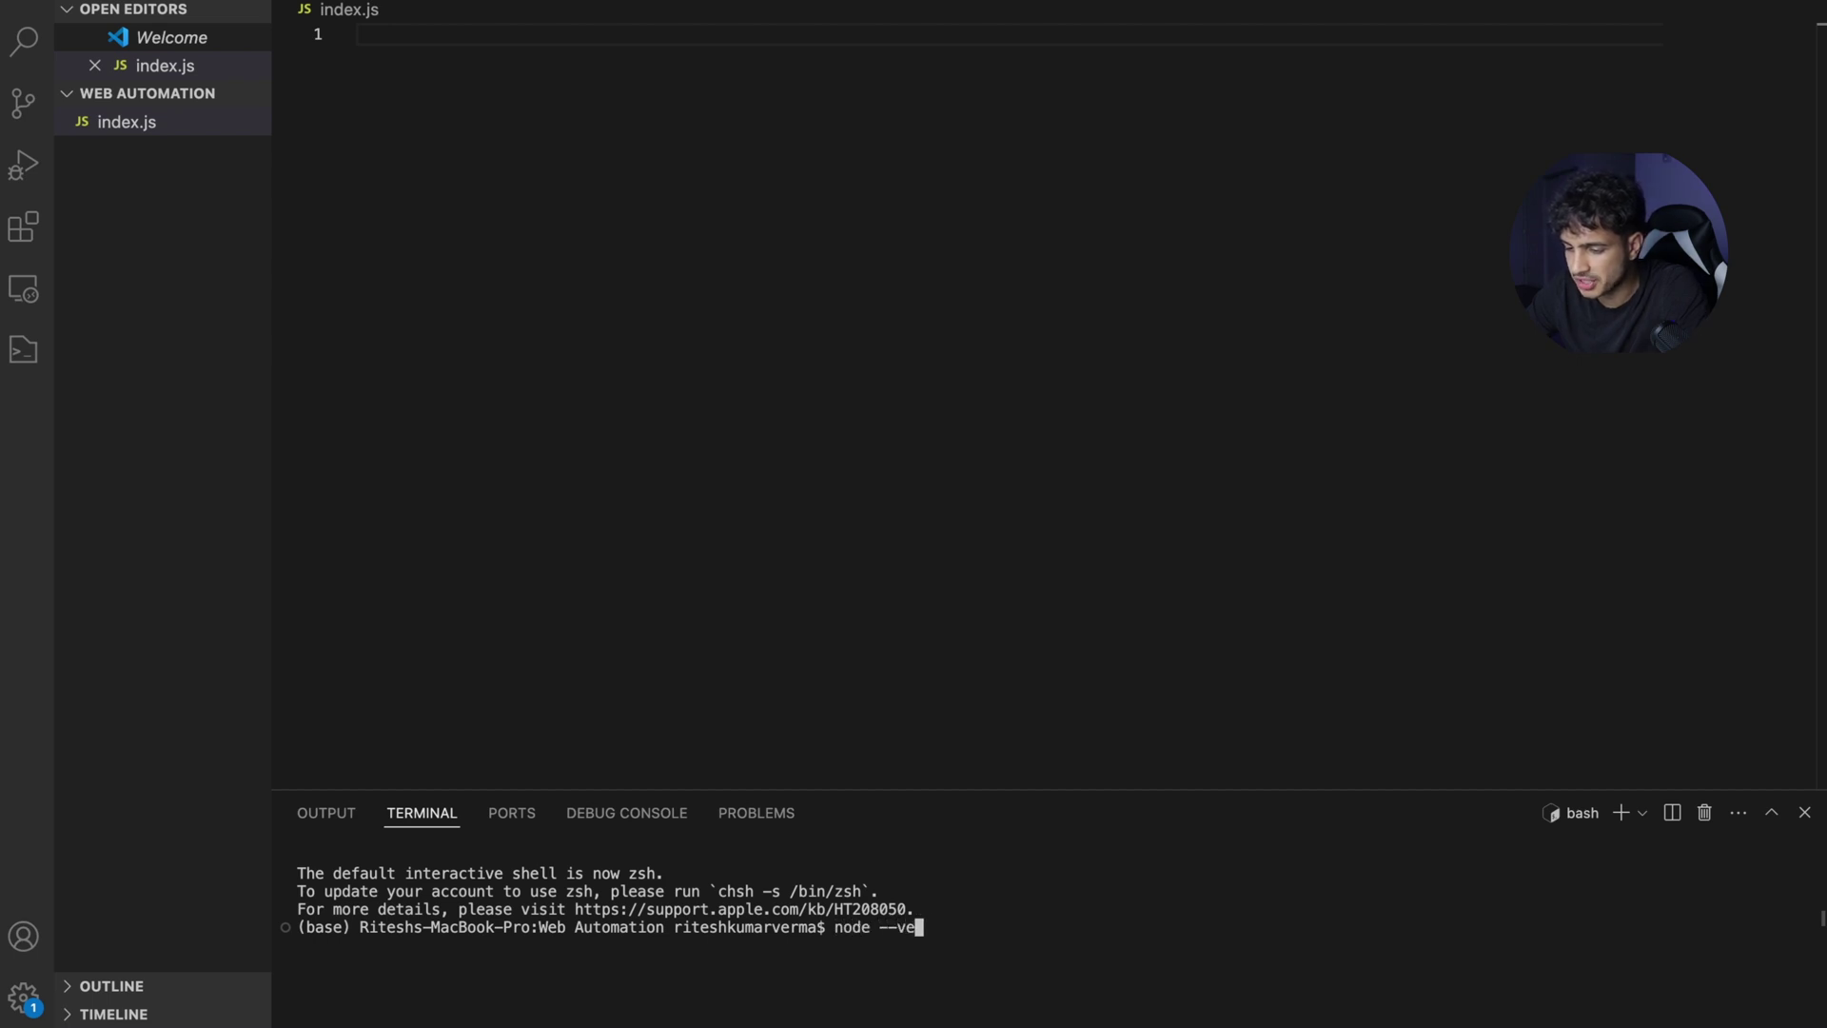
{"action": "type", "text": "rsion"}
Run node --version in the terminal, confirming Node v17.9.0 is installed
{"action": "key", "text": "Return"}
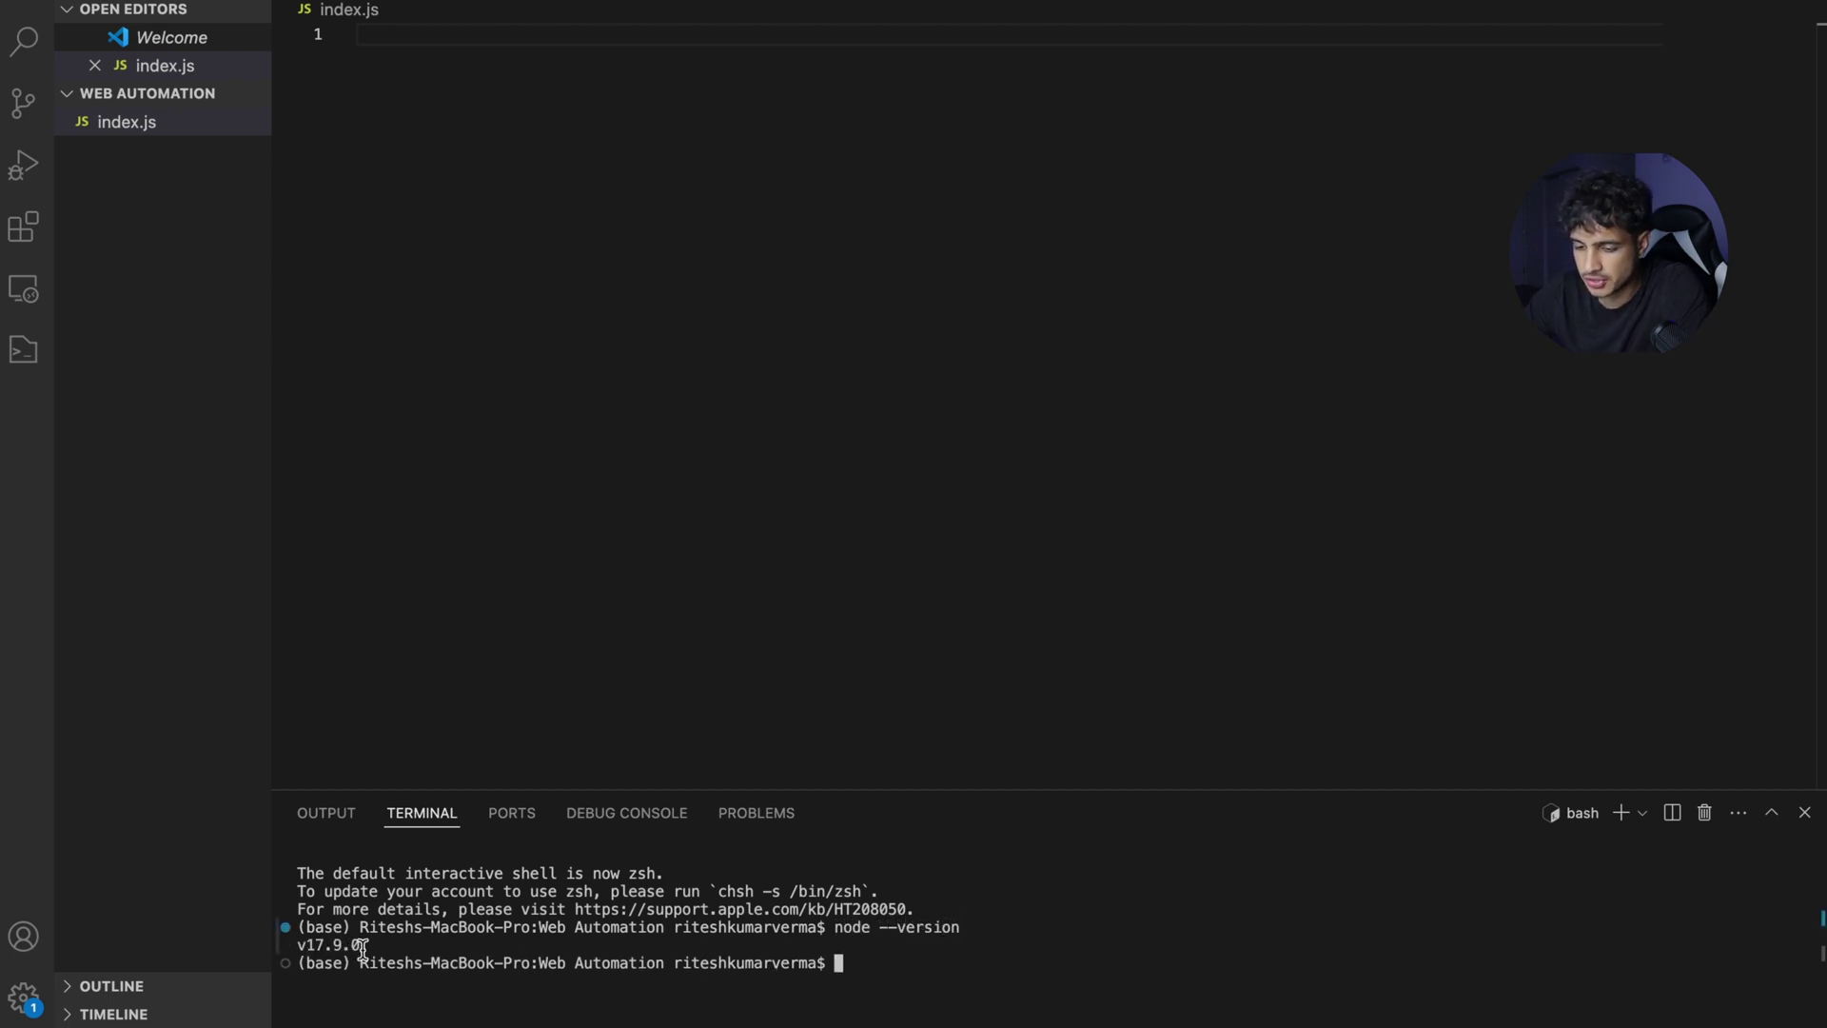
{"action": "left_click_drag", "start_coordinate": [395, 946], "coordinate": [243, 949]}
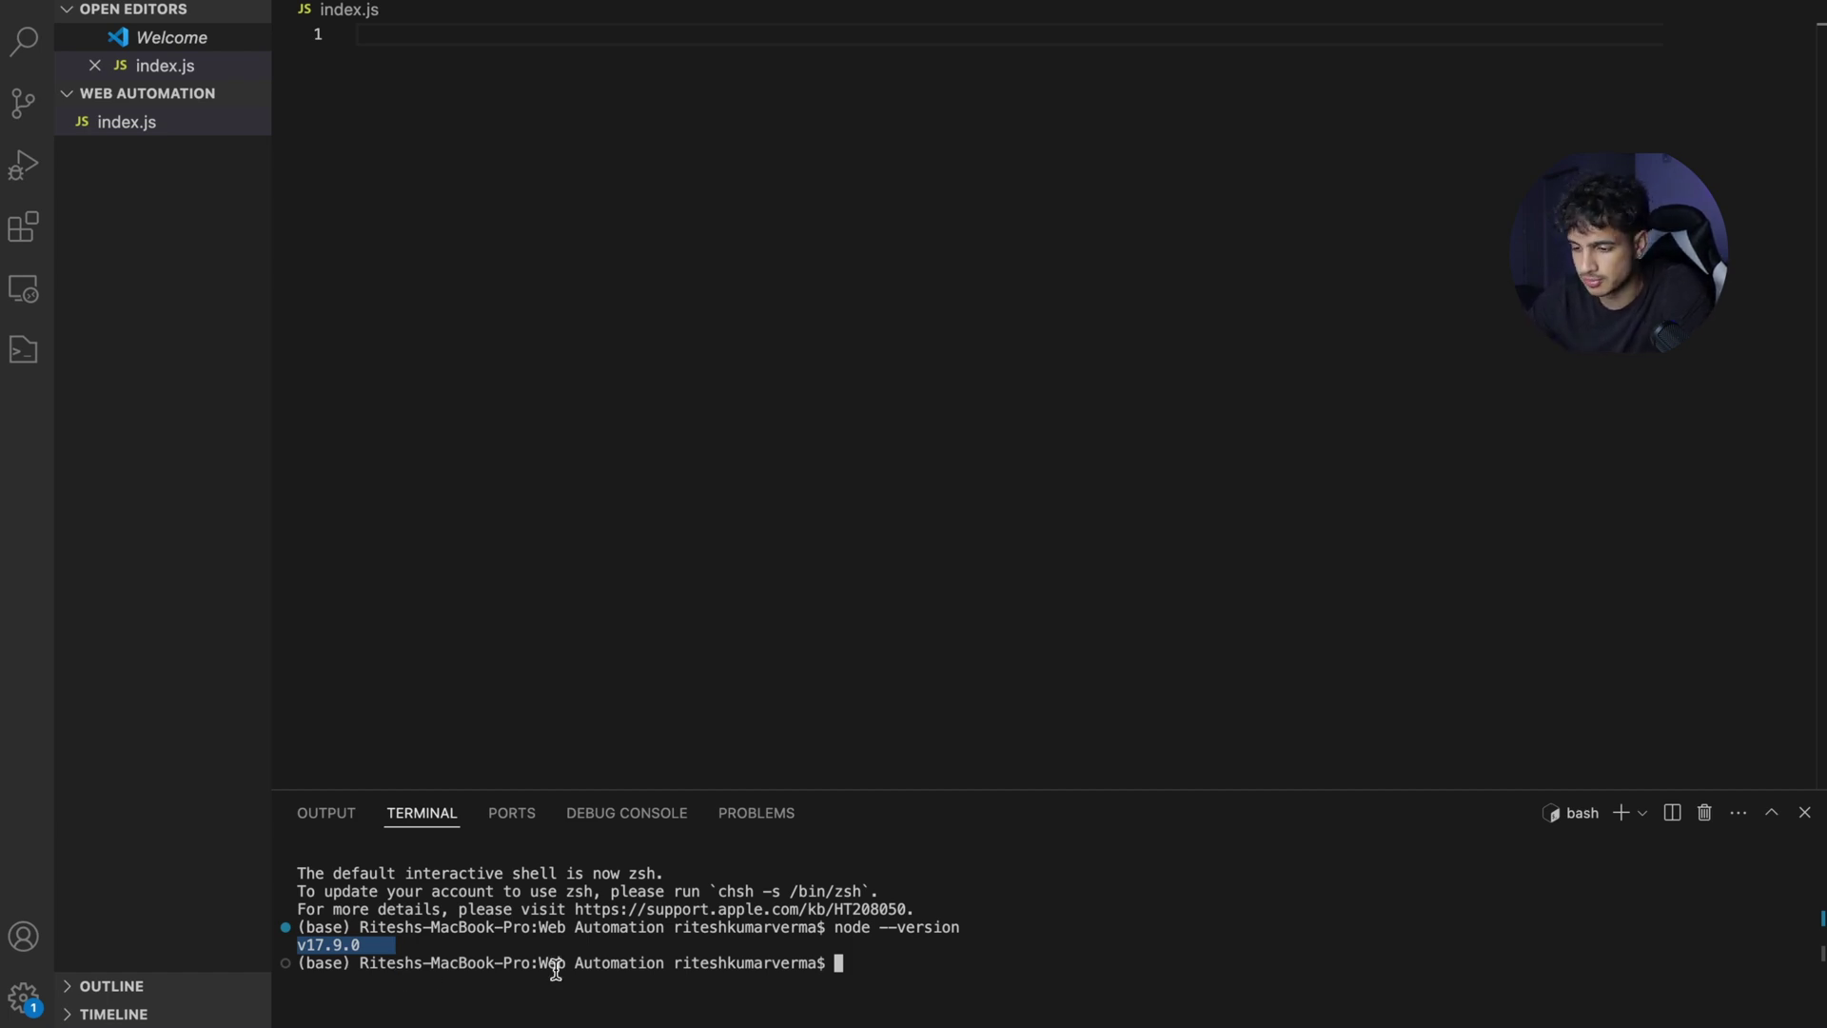
{"action": "left_click", "coordinate": [773, 983]}
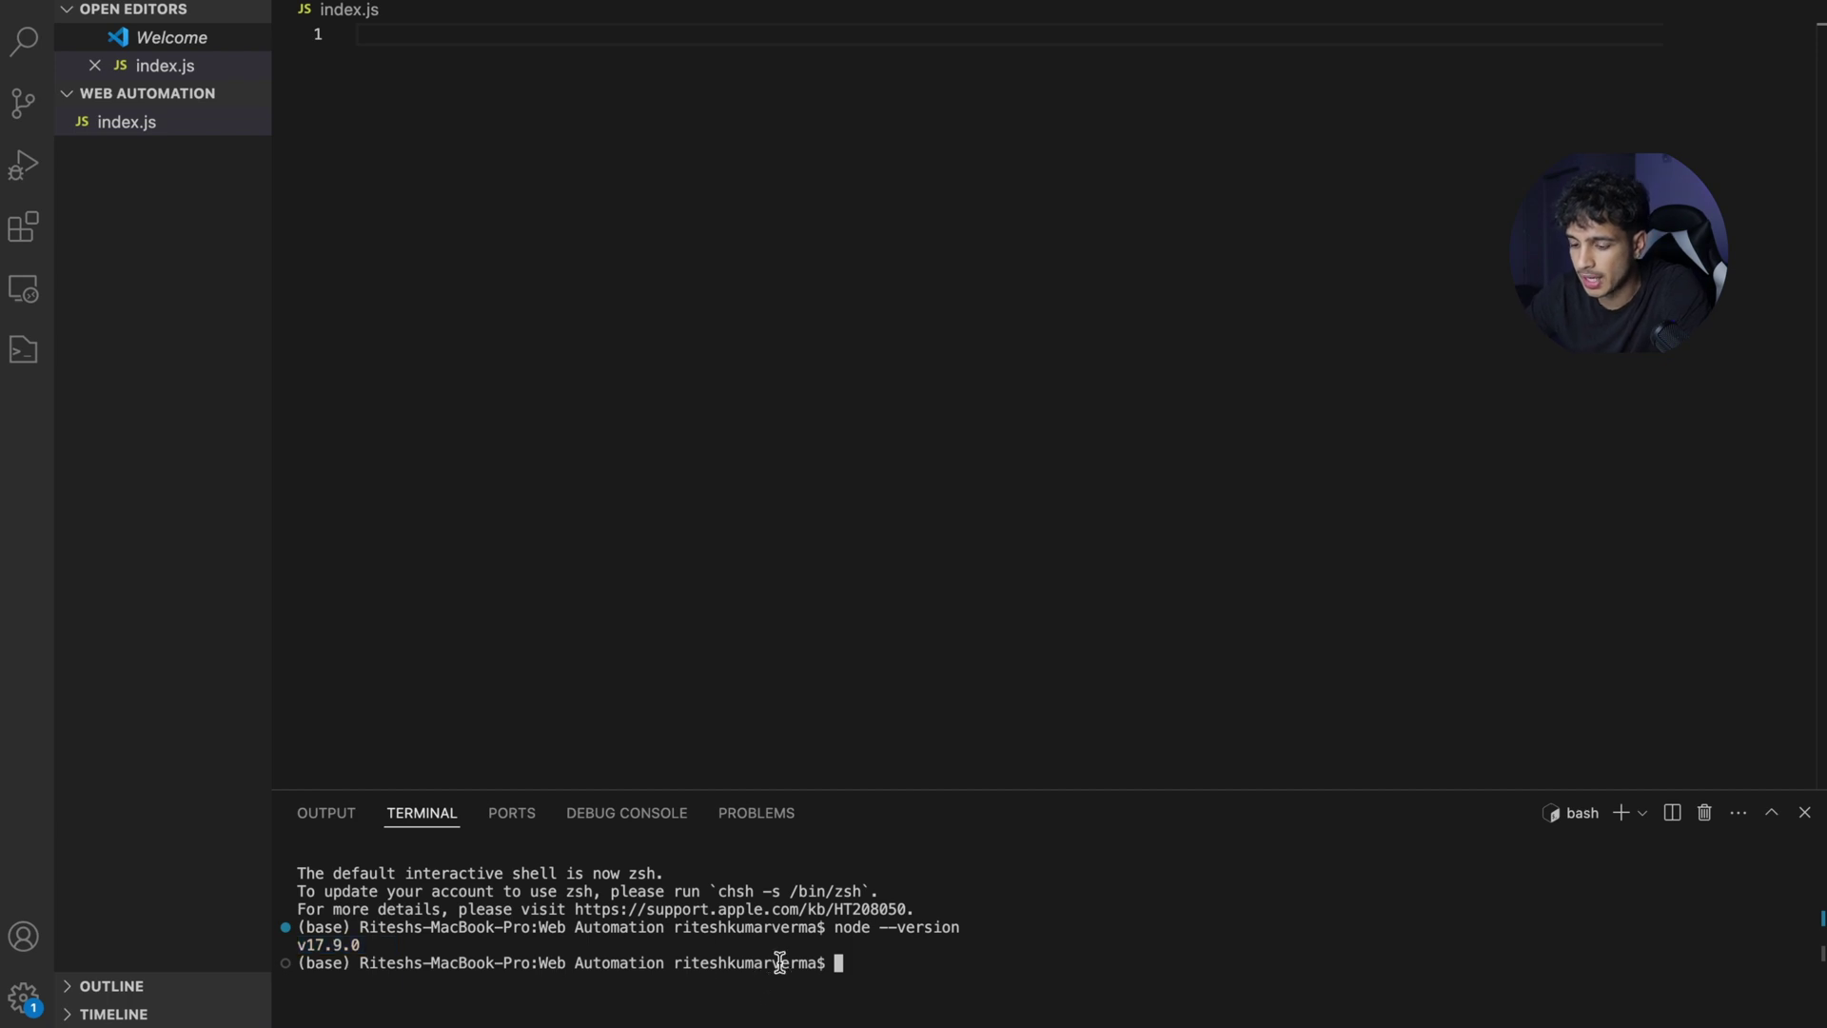
{"action": "type", "text": "npm init"}
Initialise the project with npm init defaults and review the generated package.json
{"action": "key", "text": "Return"}
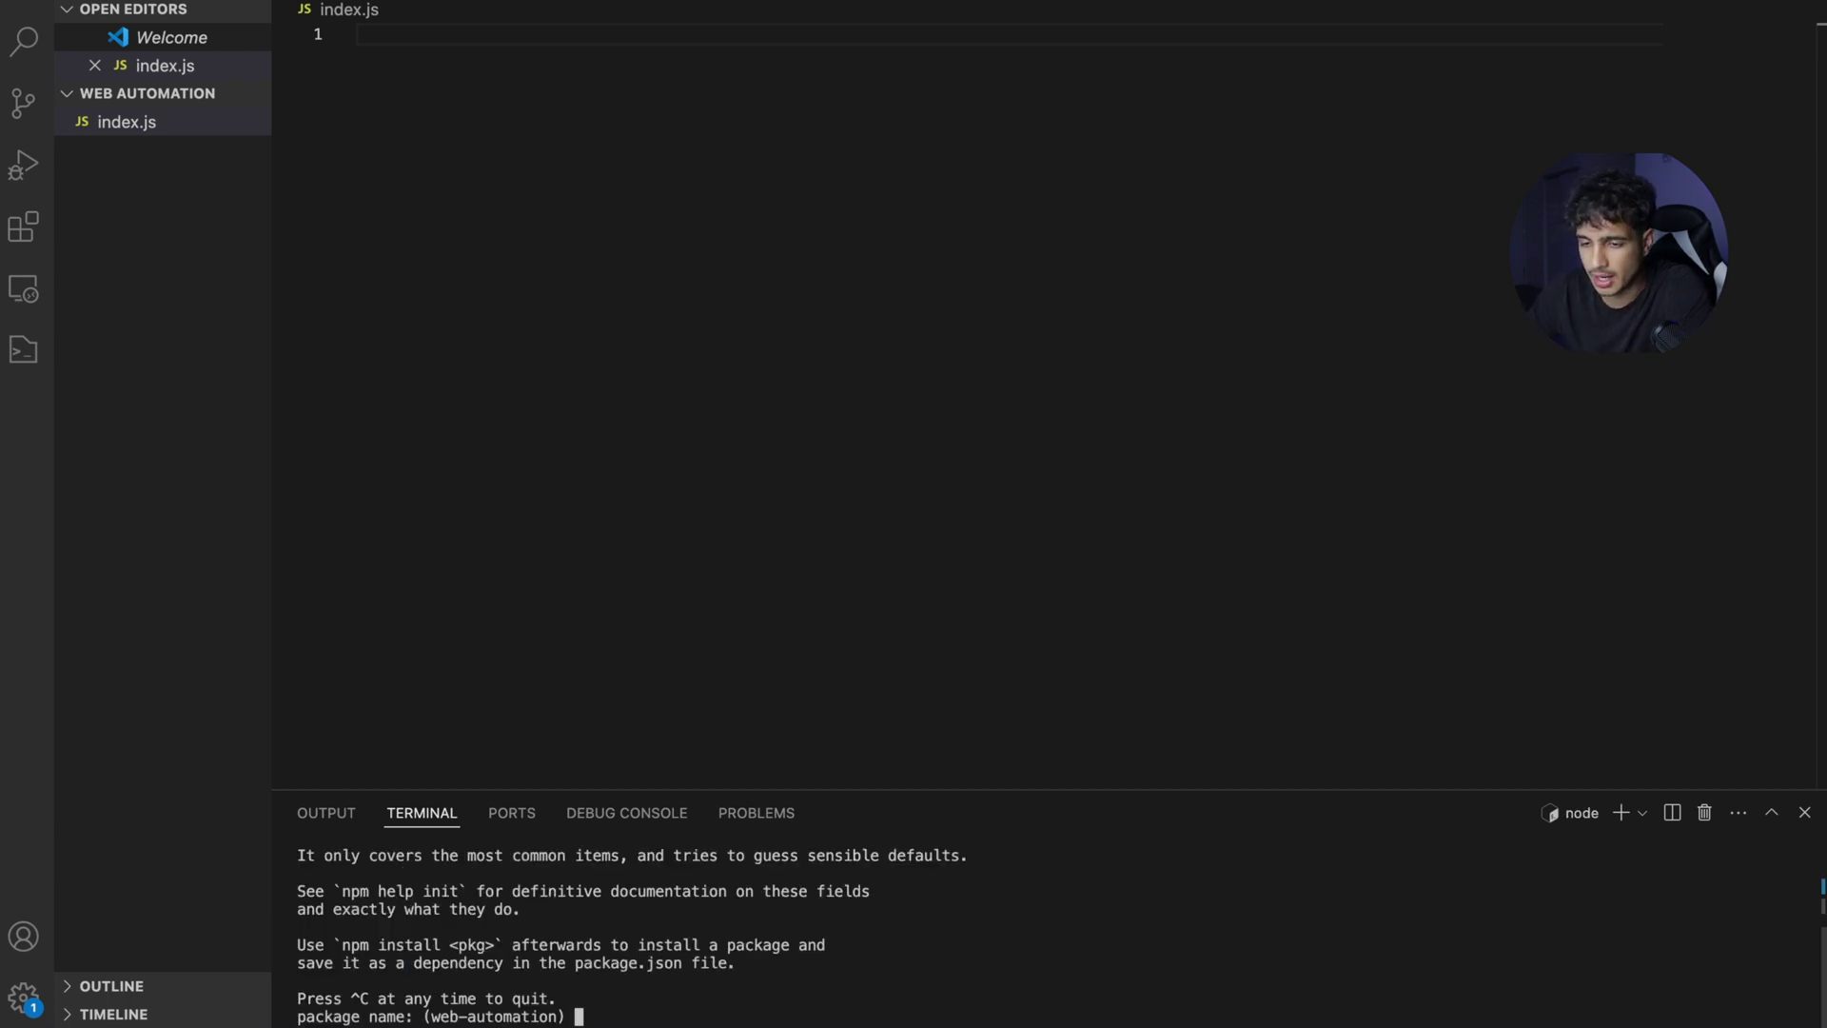
{"action": "key", "text": "Return"}
{"action": "key", "text": "Return"}
{"action": "key", "text": "Return"}
{"action": "key", "text": "Return"}
{"action": "key", "text": "Return"}
{"action": "key", "text": "Return"}
{"action": "key", "text": "Return"}
{"action": "key", "text": "Return"}
{"action": "key", "text": "Return"}
{"action": "key", "text": "Return"}
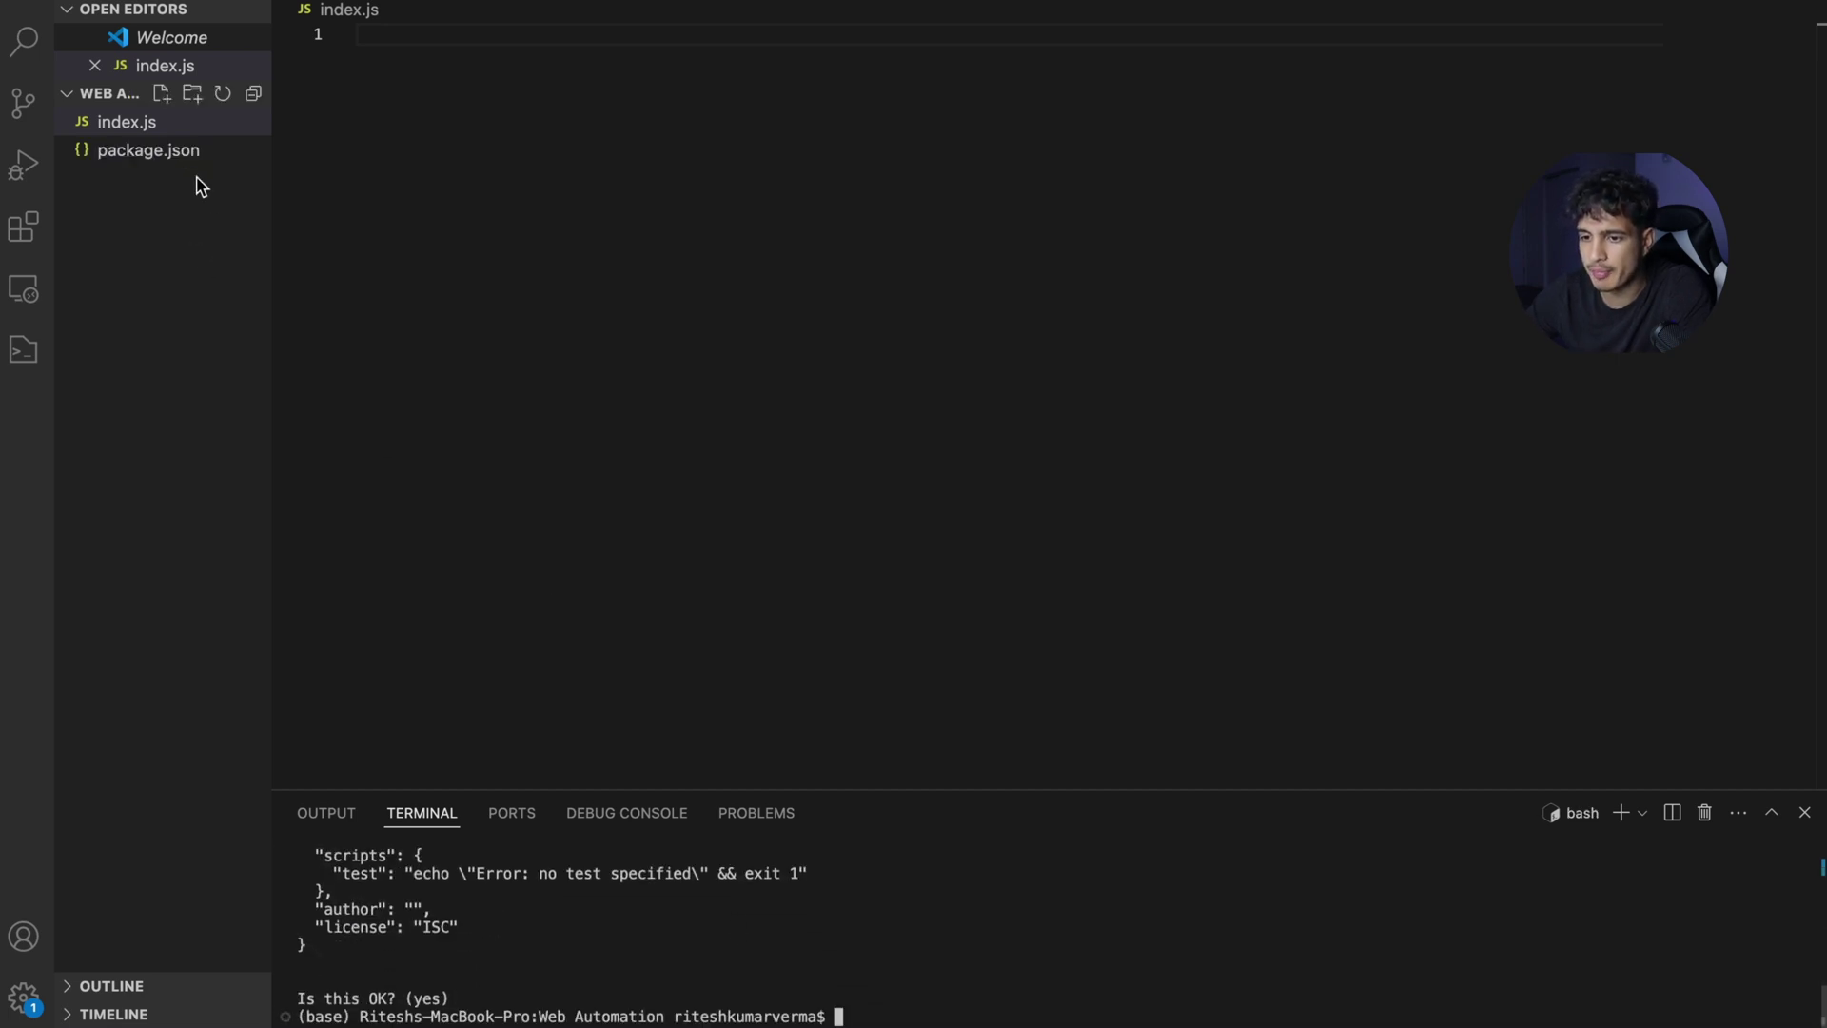
{"action": "left_click", "coordinate": [193, 151]}
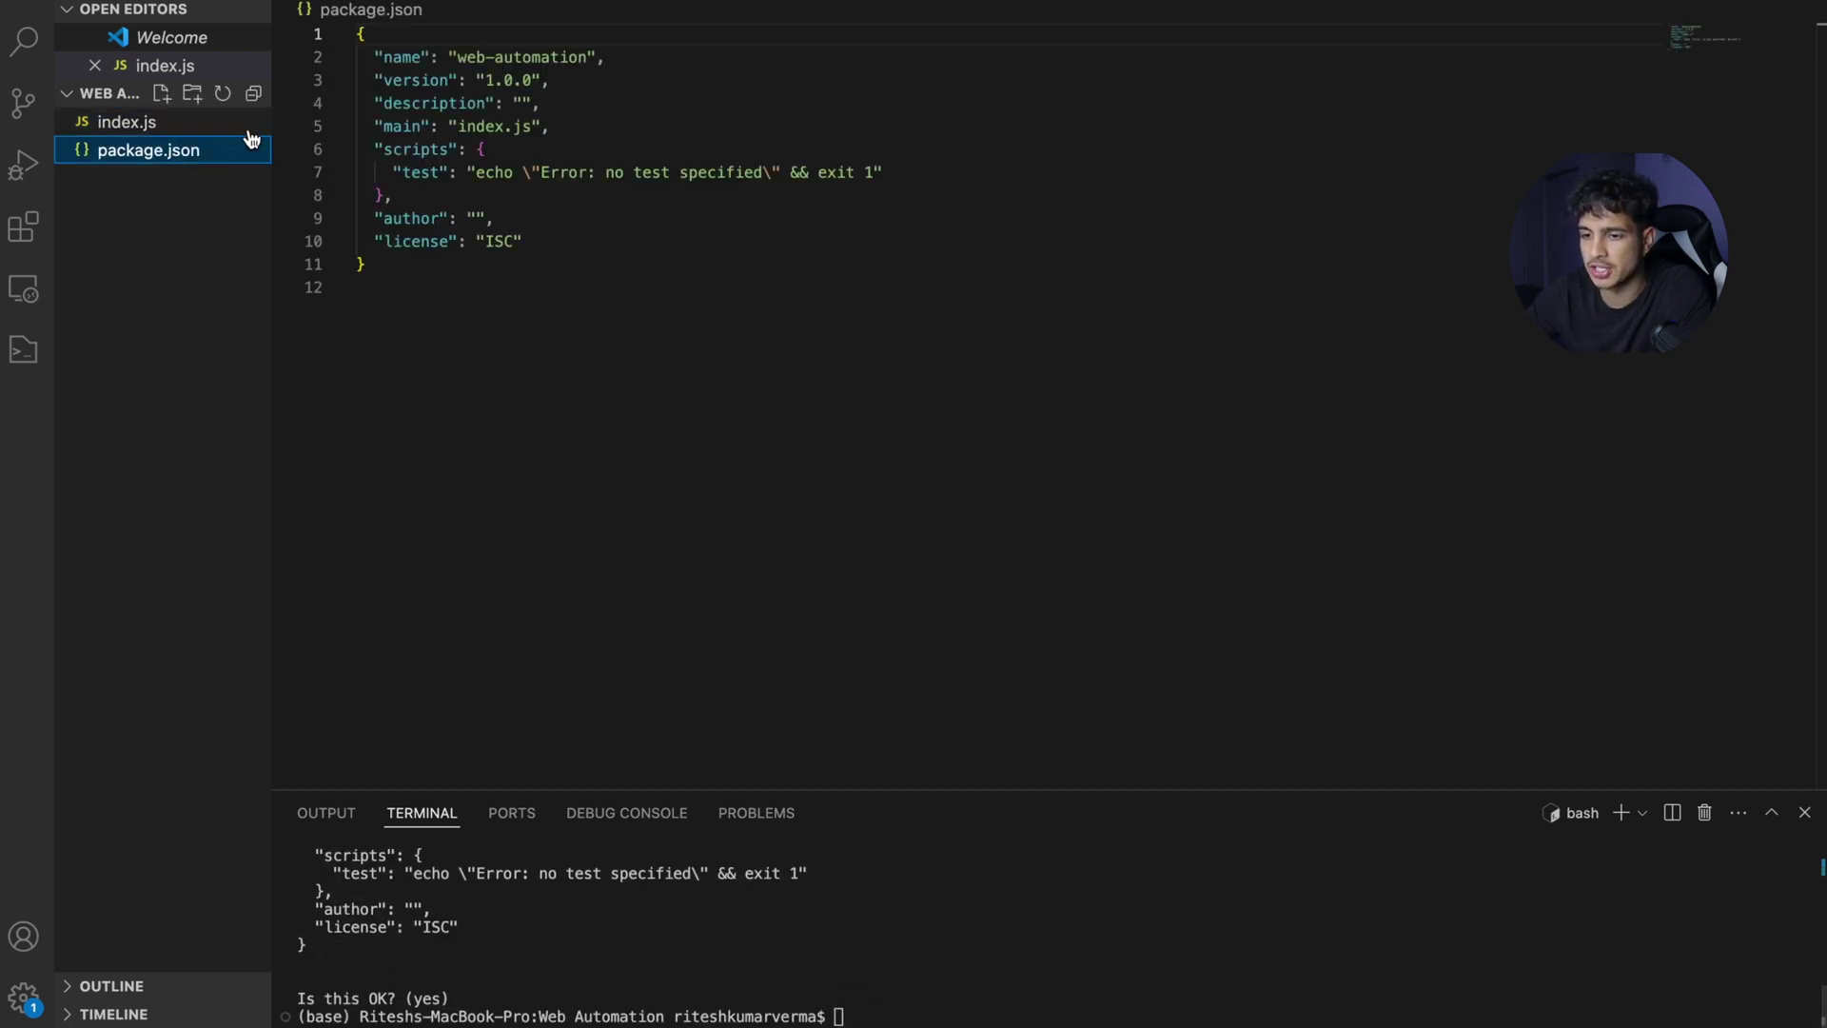
{"action": "left_click", "coordinate": [161, 125]}
Run npm install puppeteer in the project terminal
{"action": "left_click", "coordinate": [916, 964]}
{"action": "type", "text": "npm install puppeteer"}
{"action": "key", "text": "Return"}
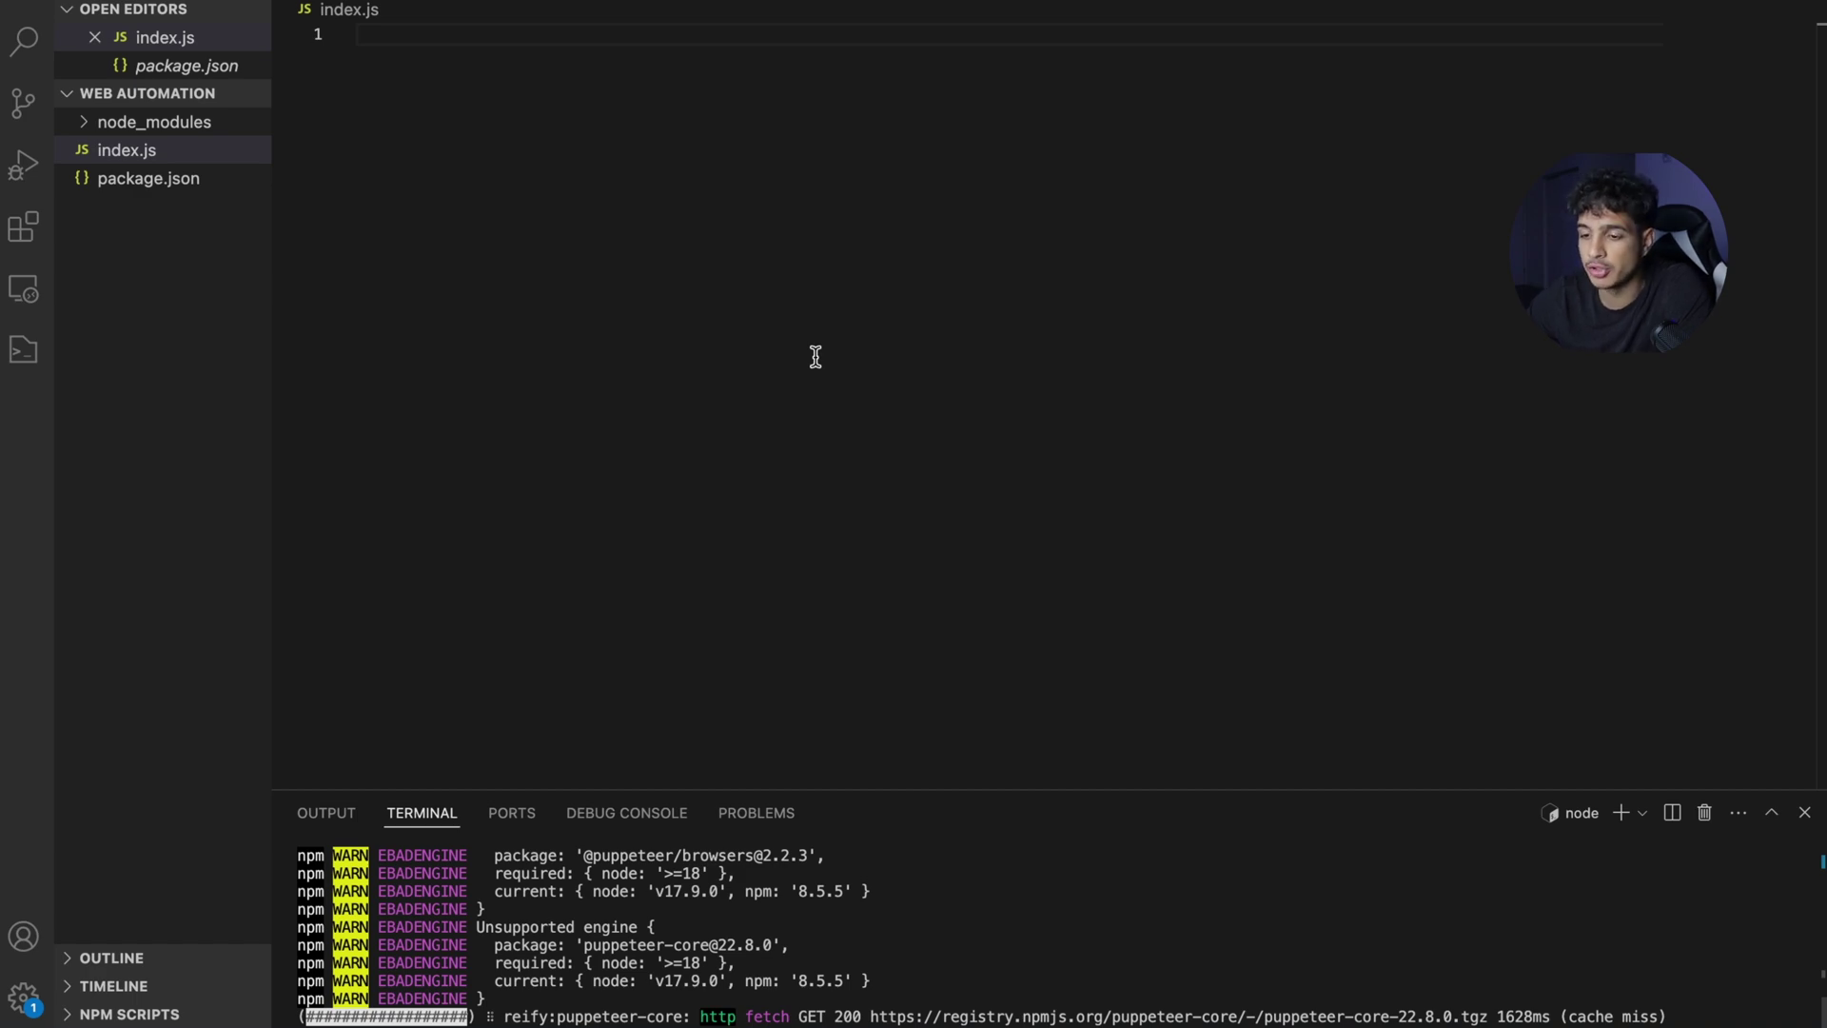
{"action": "key", "text": "ctrl+Up"}
Select the (async () => { line from the Puppeteer docs example and return to index.js
{"action": "left_click", "coordinate": [1074, 64]}
{"action": "scroll", "coordinate": [652, 468], "scroll_direction": "down", "scroll_amount": 3}
{"action": "scroll", "coordinate": [652, 468], "scroll_direction": "down", "scroll_amount": 2}
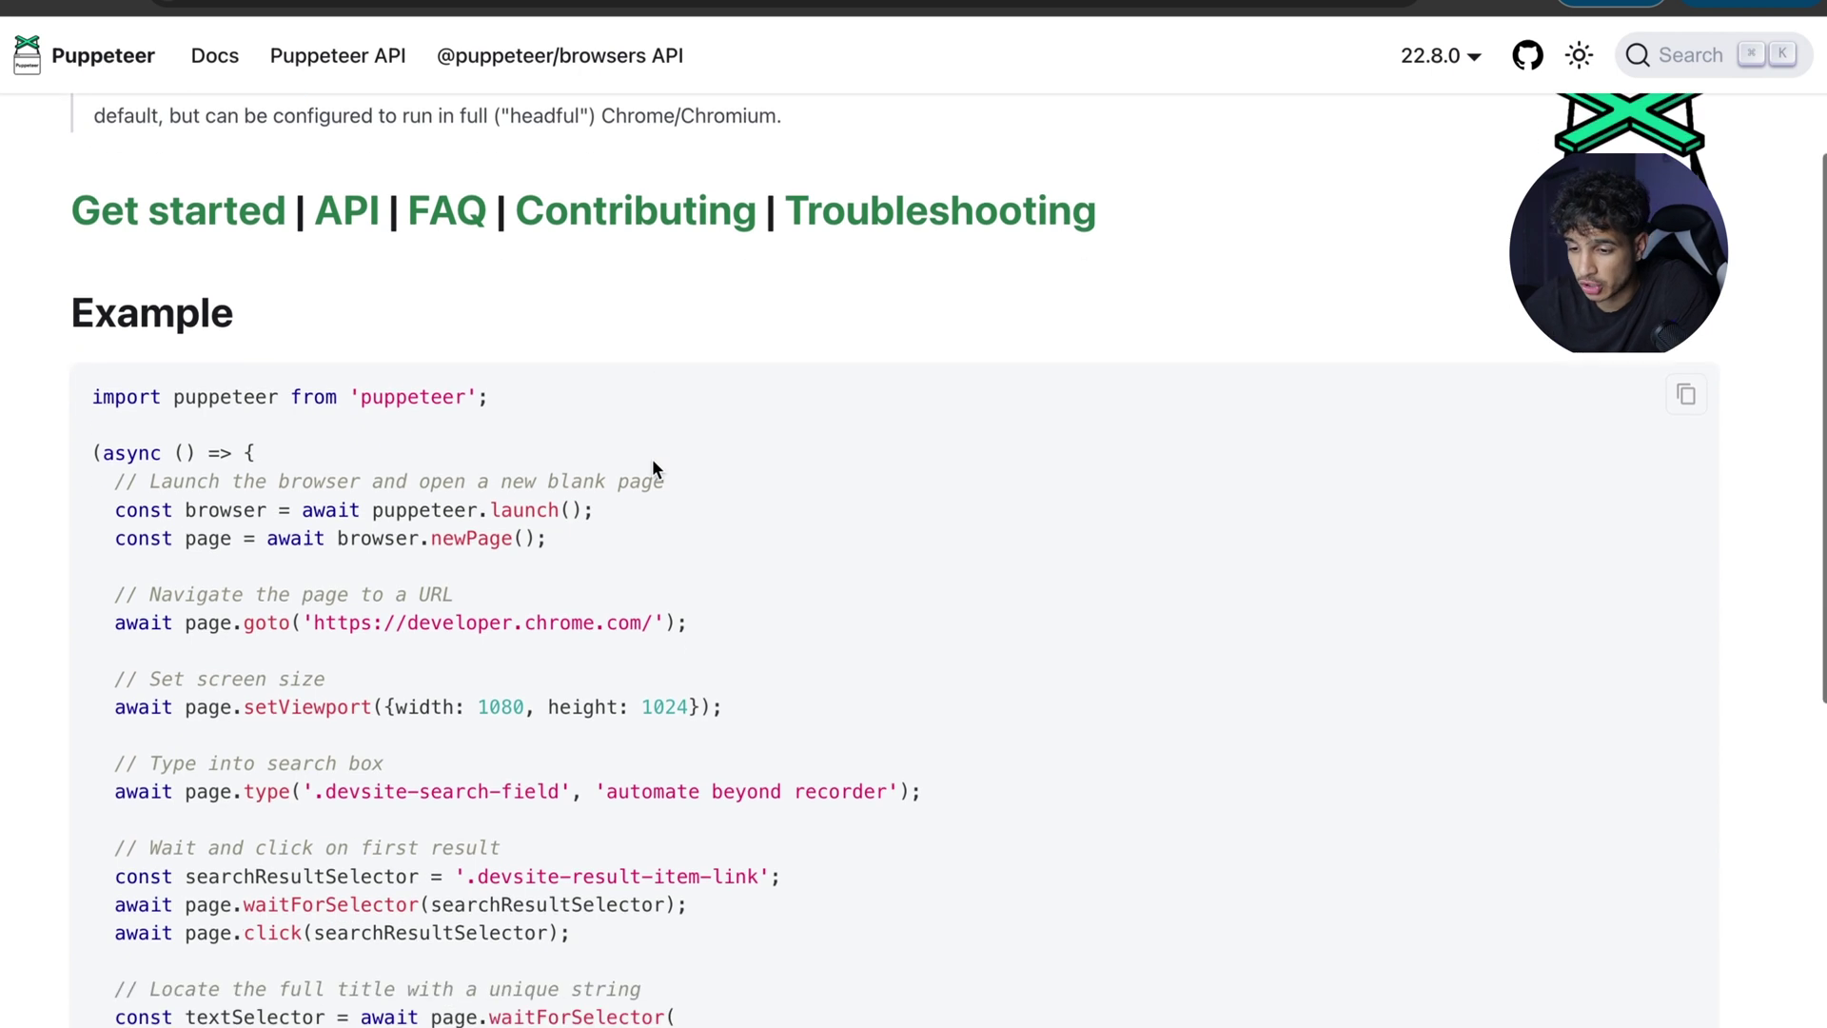
{"action": "scroll", "coordinate": [535, 543], "scroll_direction": "down", "scroll_amount": 2}
{"action": "scroll", "coordinate": [518, 510], "scroll_direction": "down", "scroll_amount": 2}
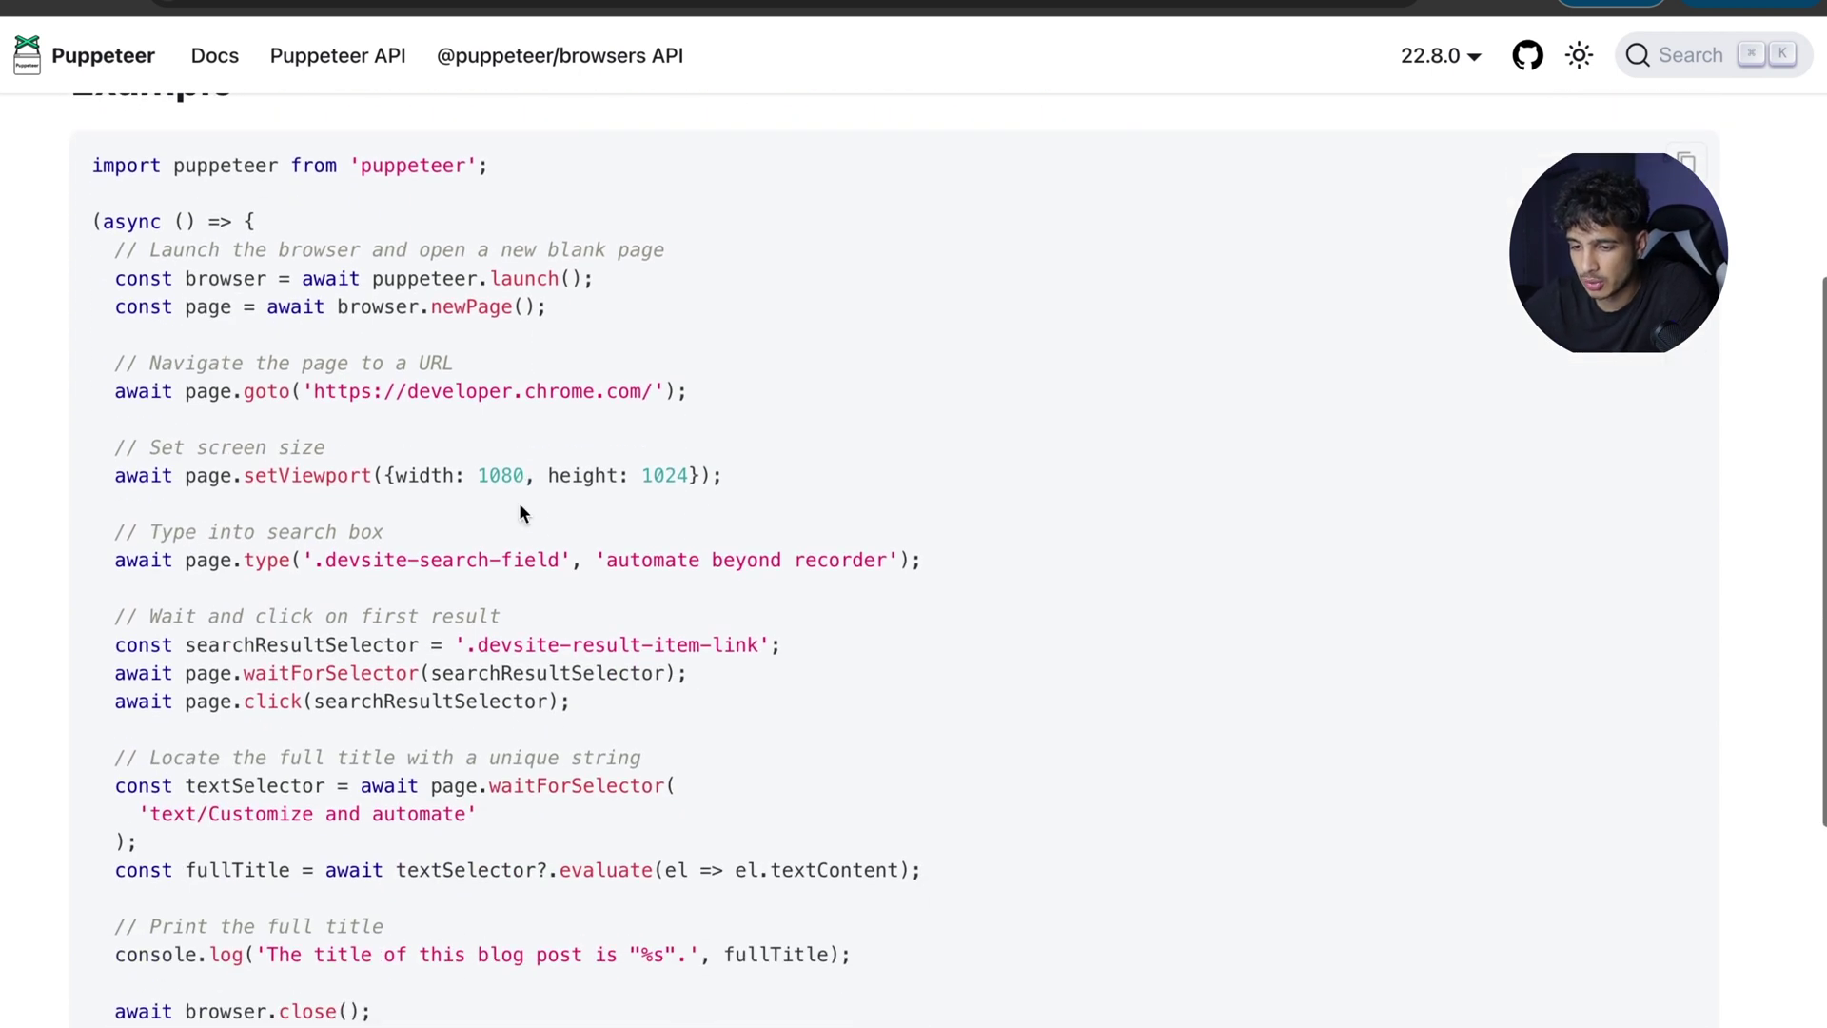
{"action": "scroll", "coordinate": [517, 510], "scroll_direction": "up", "scroll_amount": 1}
{"action": "left_click", "coordinate": [93, 250]}
{"action": "left_click_drag", "start_coordinate": [93, 250], "coordinate": [257, 246]}
{"action": "key", "text": "ctrl+c"}
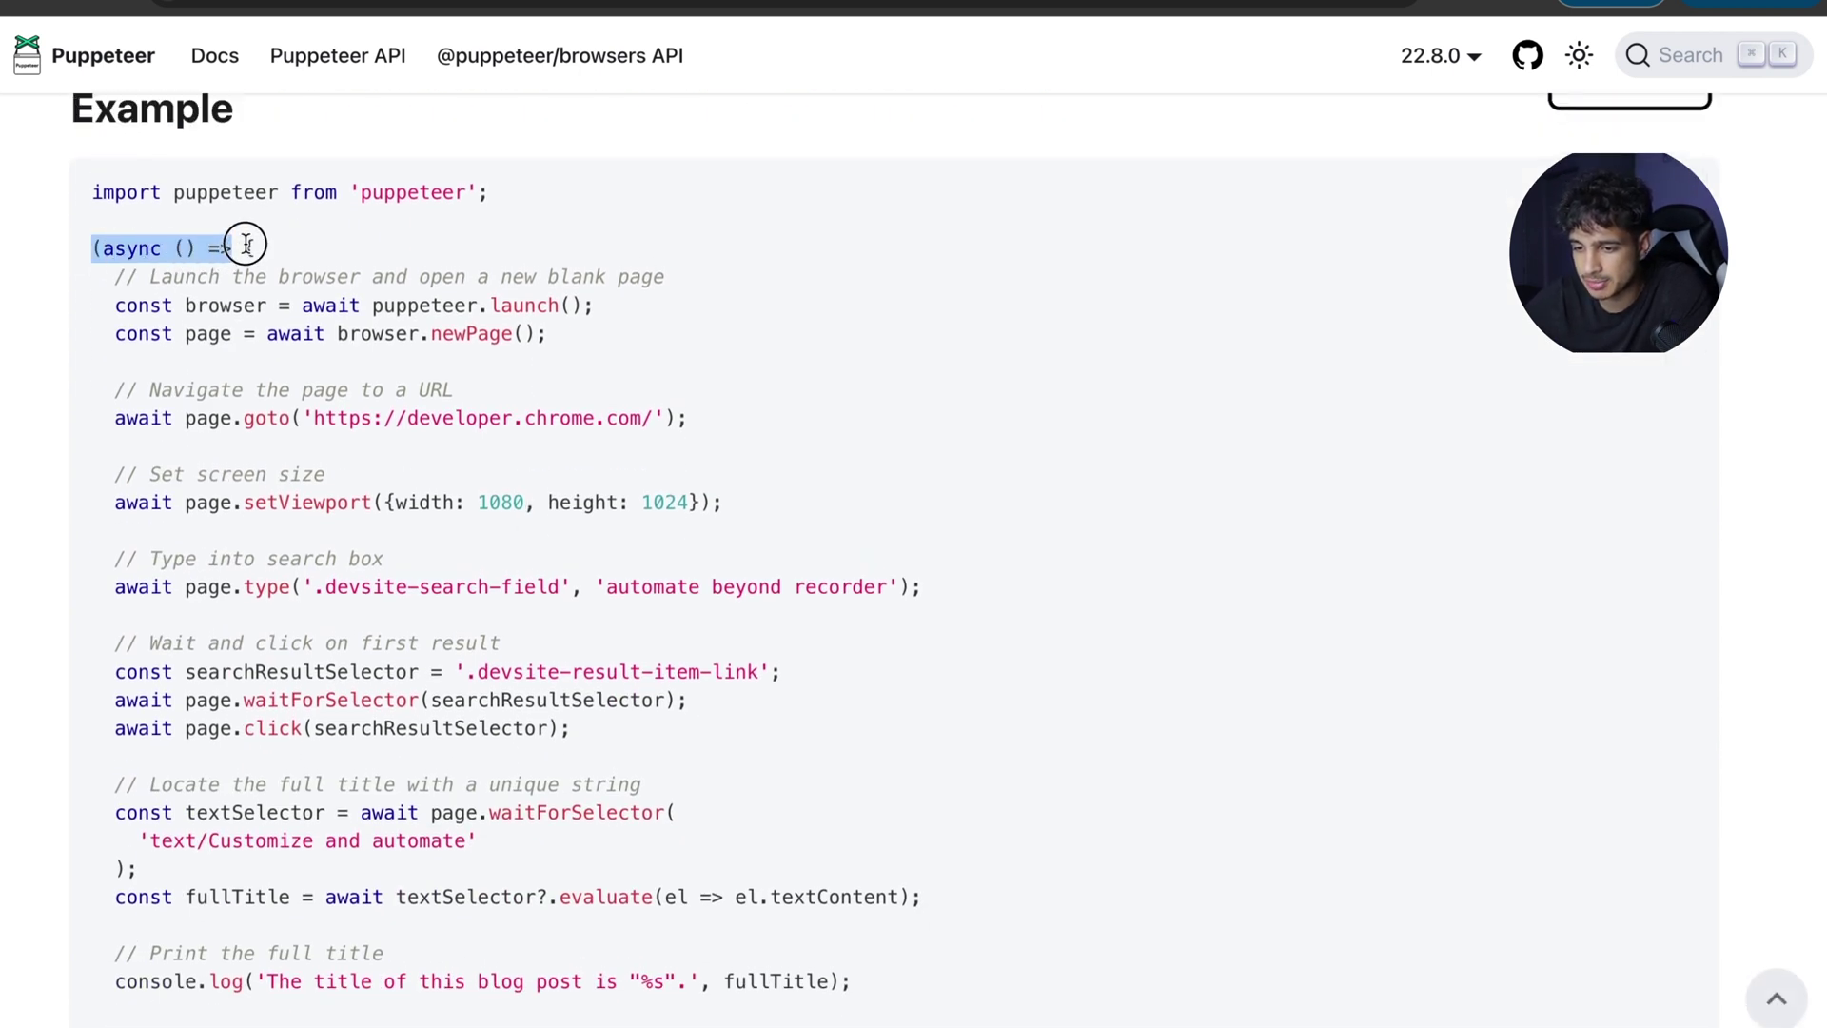
{"action": "key", "text": "ctrl+Left"}
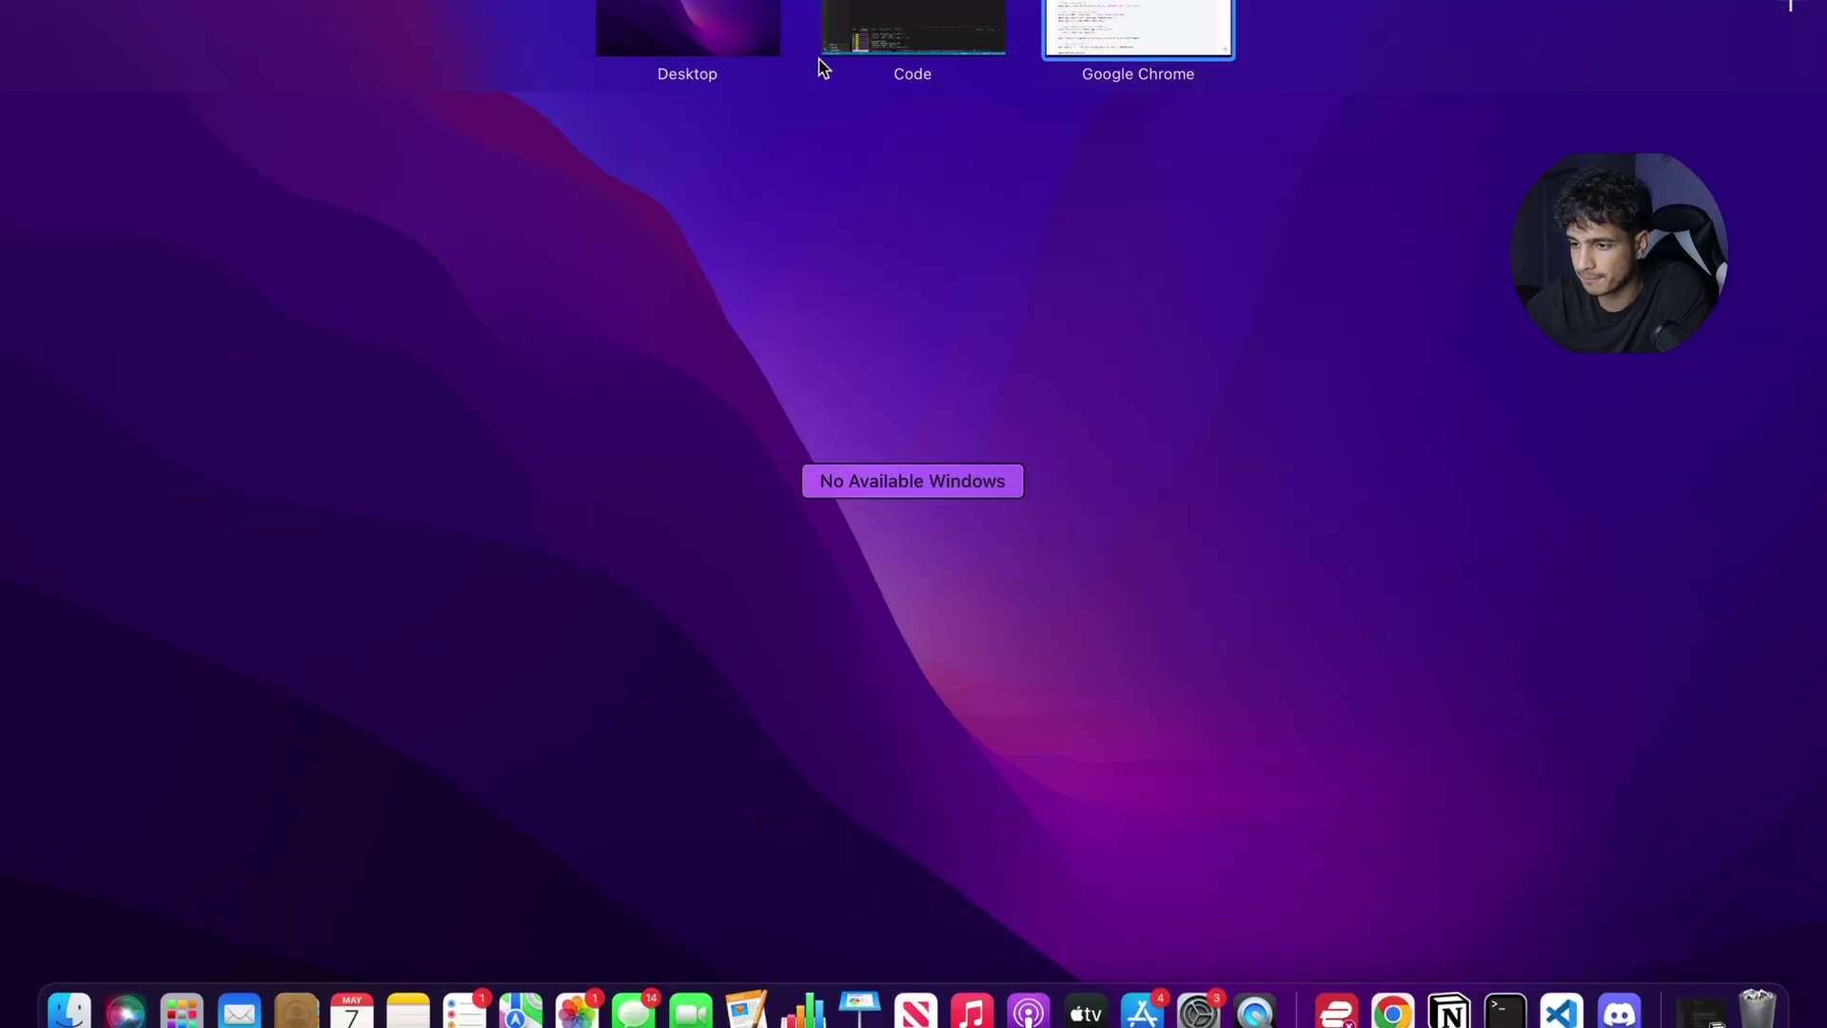
Start index.js with require("puppeteer") and an async arrow function body
{"action": "left_click", "coordinate": [413, 78]}
{"action": "key", "text": "Return"}
{"action": "key", "text": "Return"}
{"action": "key", "text": "Return"}
{"action": "key", "text": "ctrl+v"}
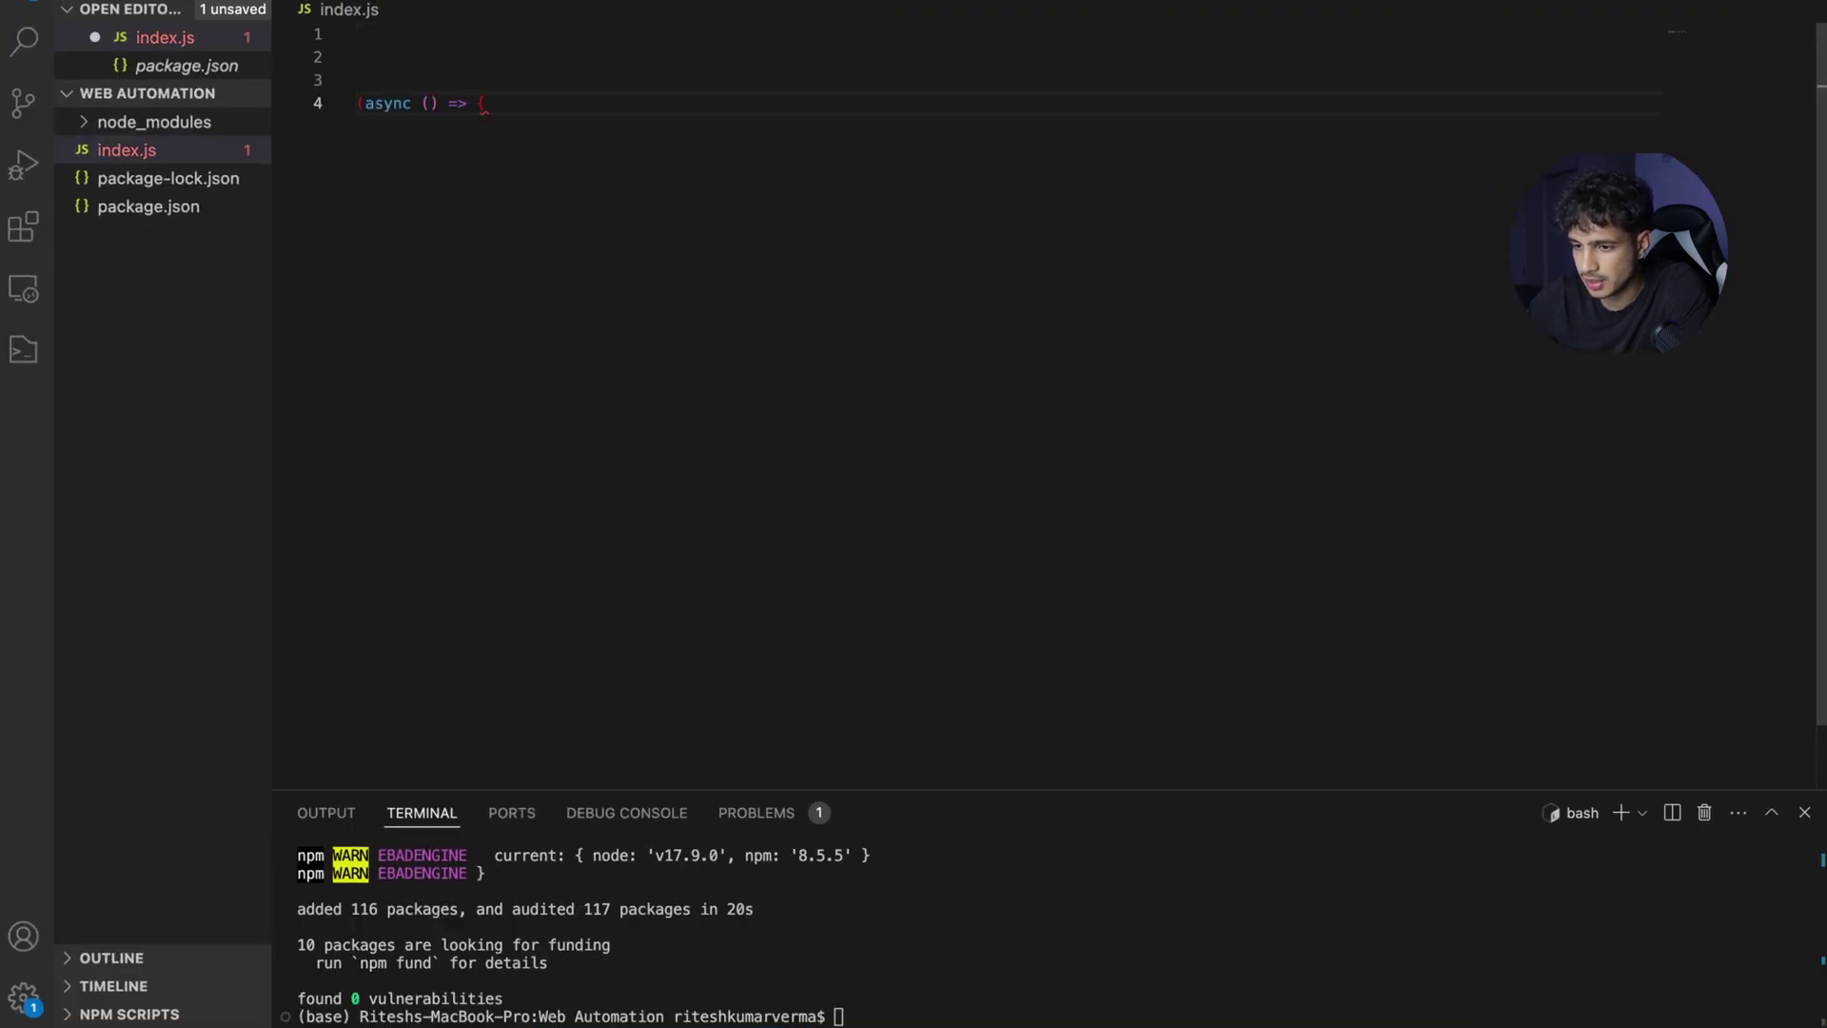
{"action": "key", "text": "Return"}
{"action": "key", "text": "Return"}
{"action": "key", "text": "Return"}
{"action": "key", "text": "Return"}
{"action": "key", "text": "Return"}
{"action": "key", "text": "Tab"}
{"action": "type", "text": "})"}
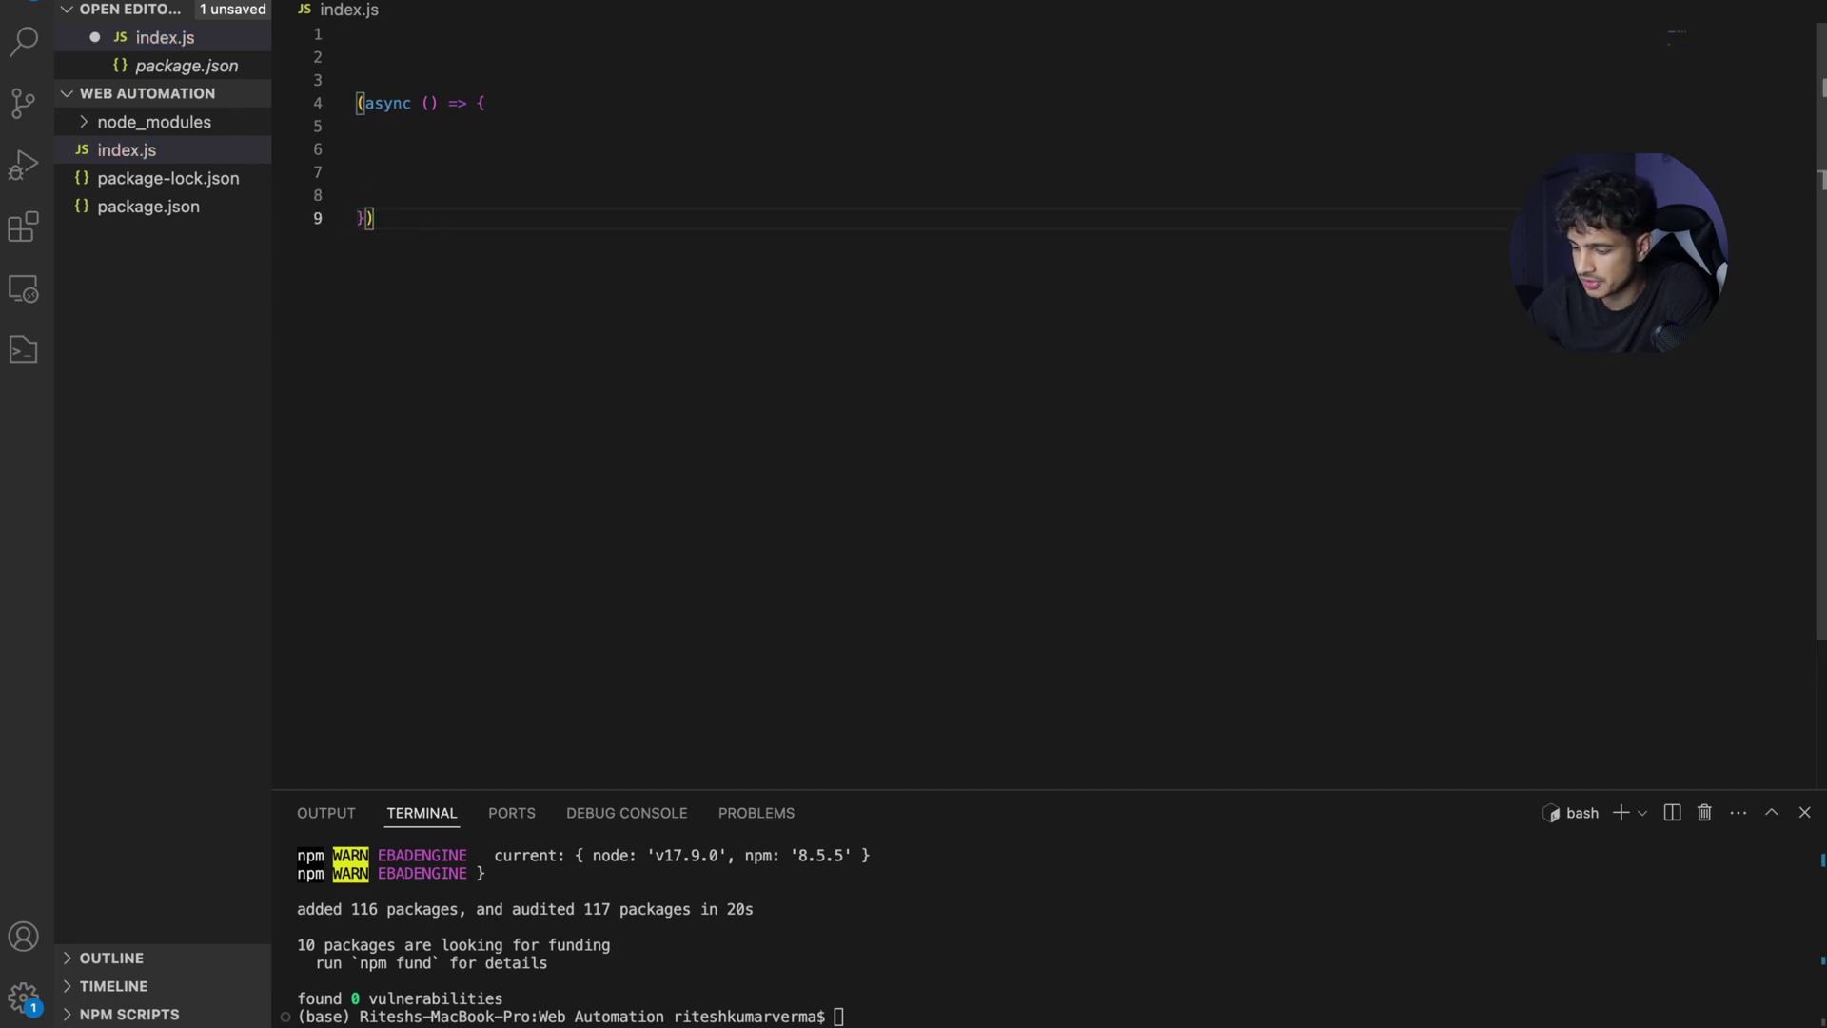
{"action": "type", "text": "();"}
{"action": "left_click", "coordinate": [522, 106]}
{"action": "key", "text": "Return"}
{"action": "key", "text": "Return"}
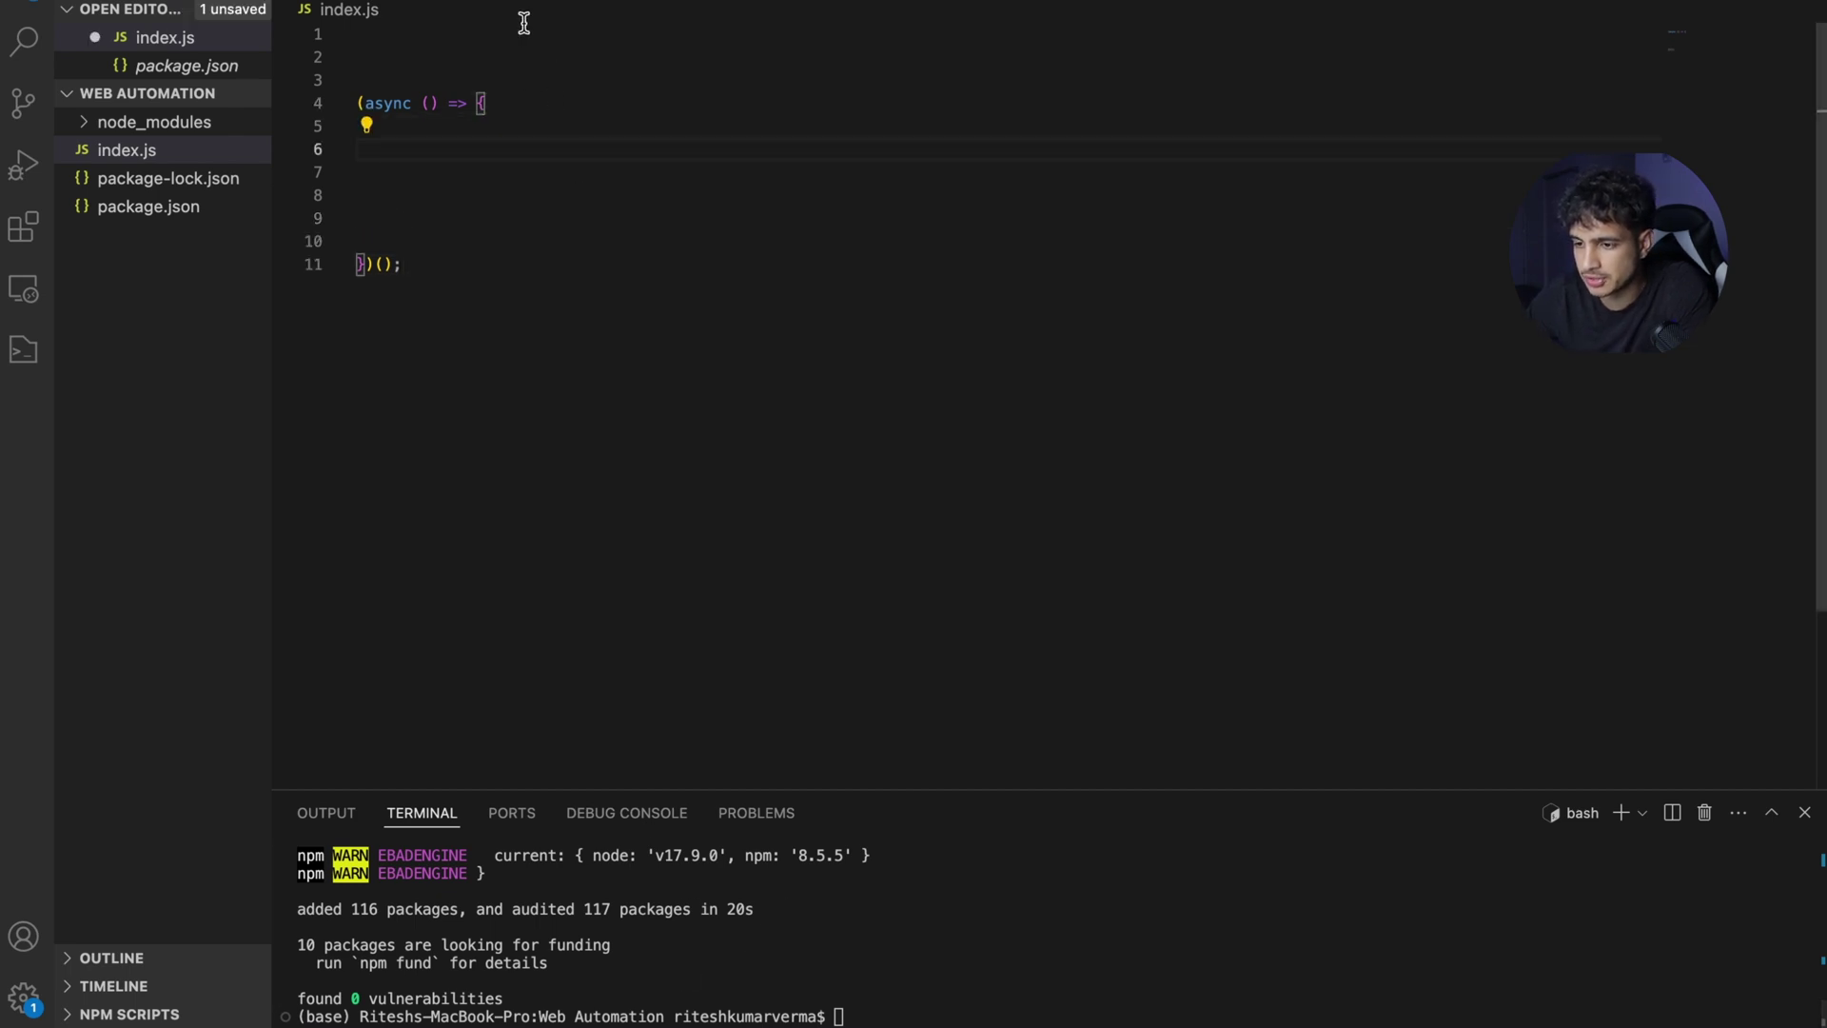
{"action": "left_click", "coordinate": [523, 21]}
{"action": "type", "text": "const puppeteer = r"}
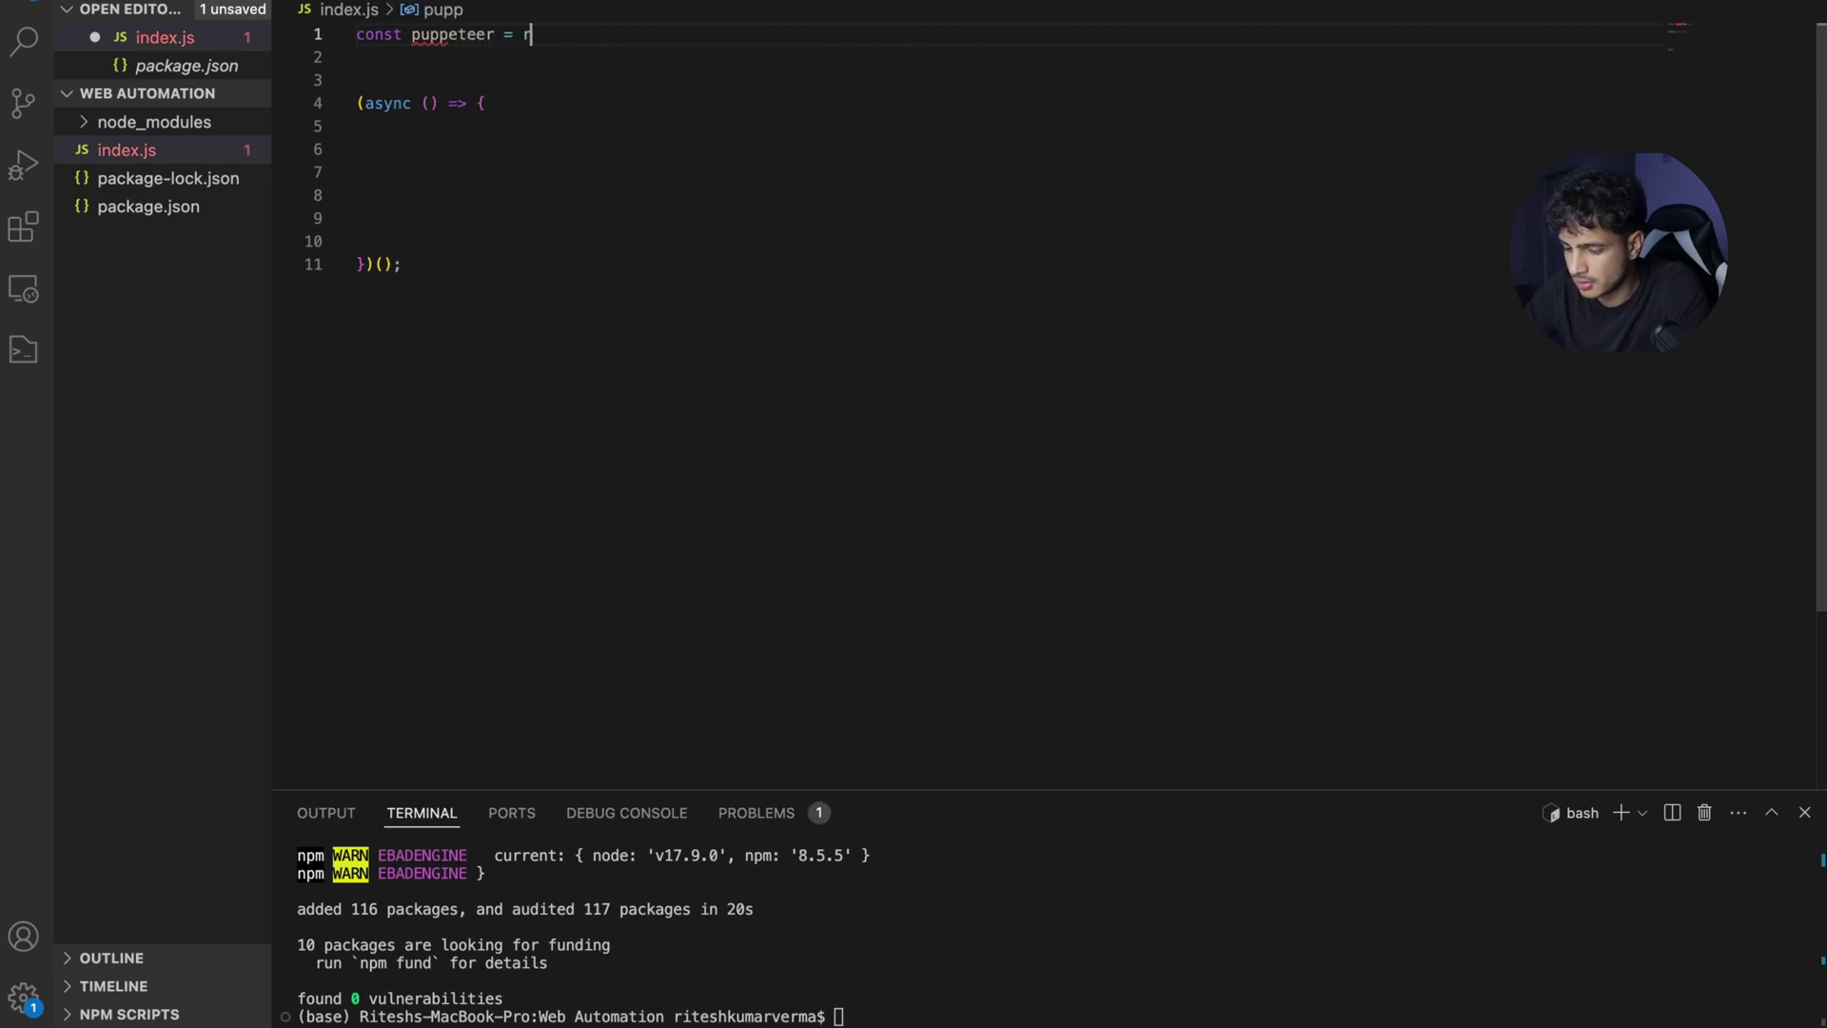
{"action": "type", "text": "equire(\"pup"}
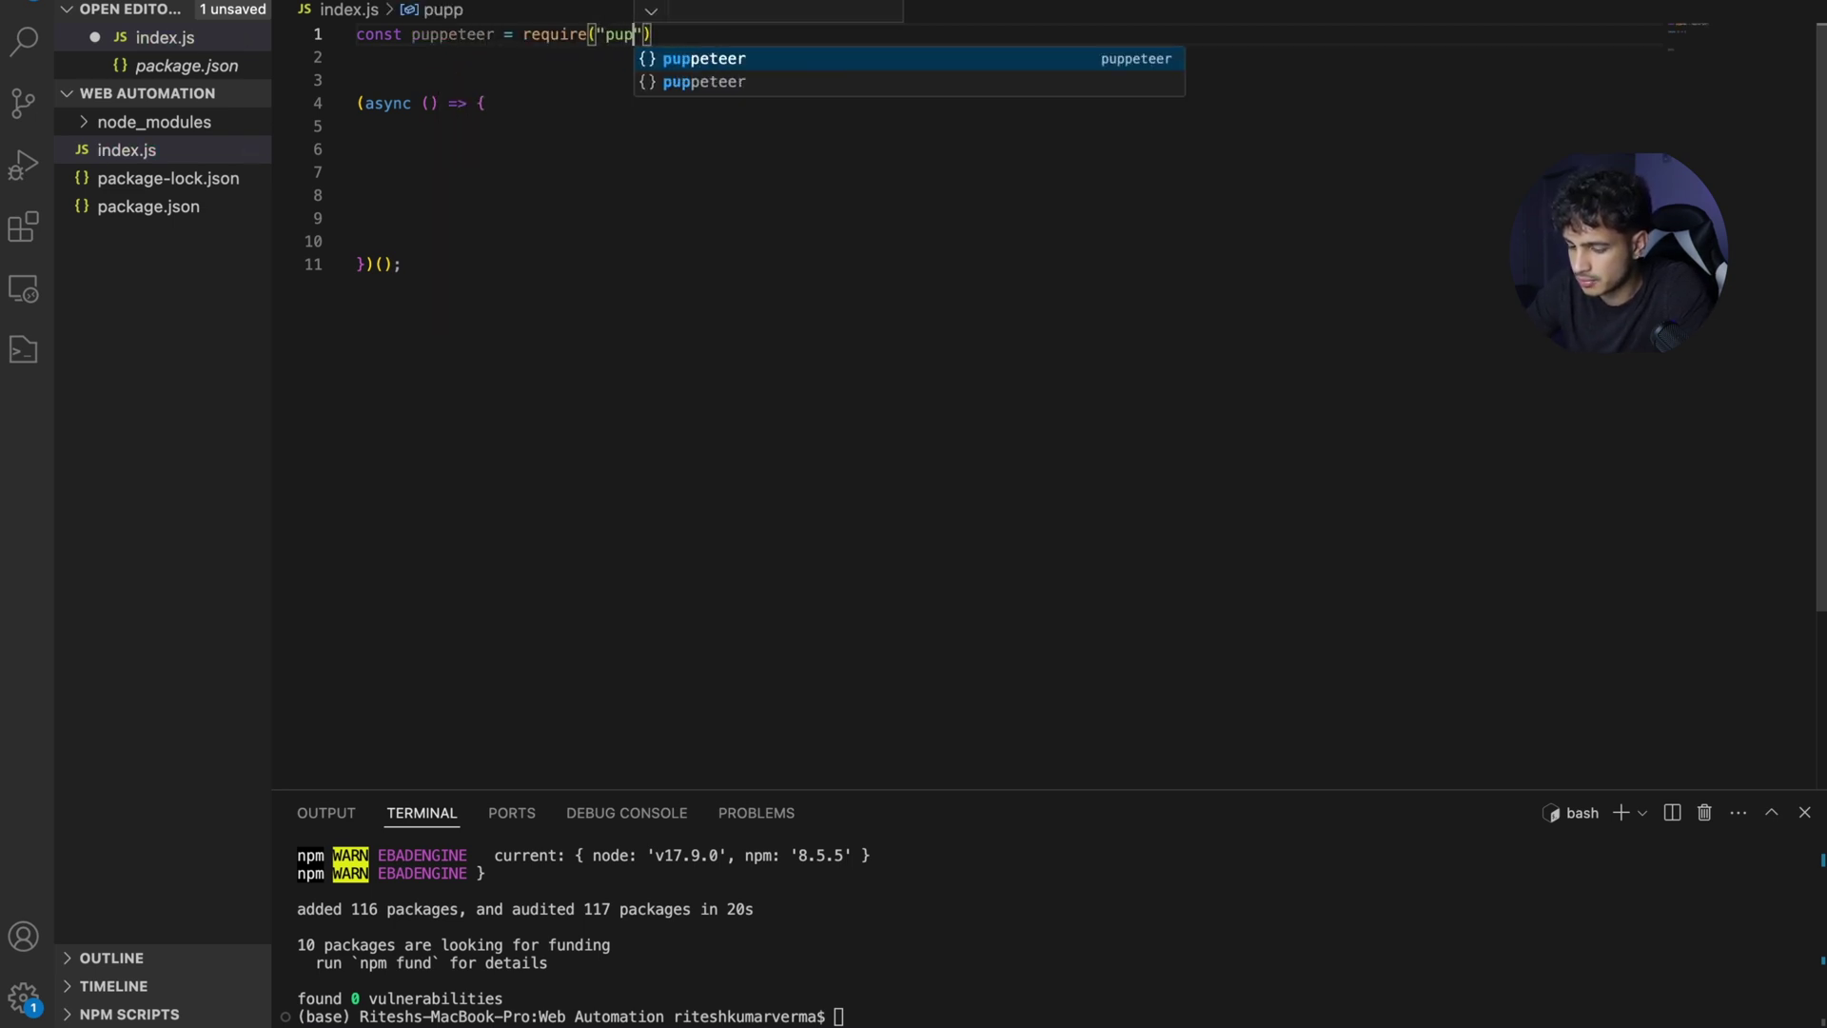
{"action": "type", "text": "e"}
{"action": "key", "text": "Return"}
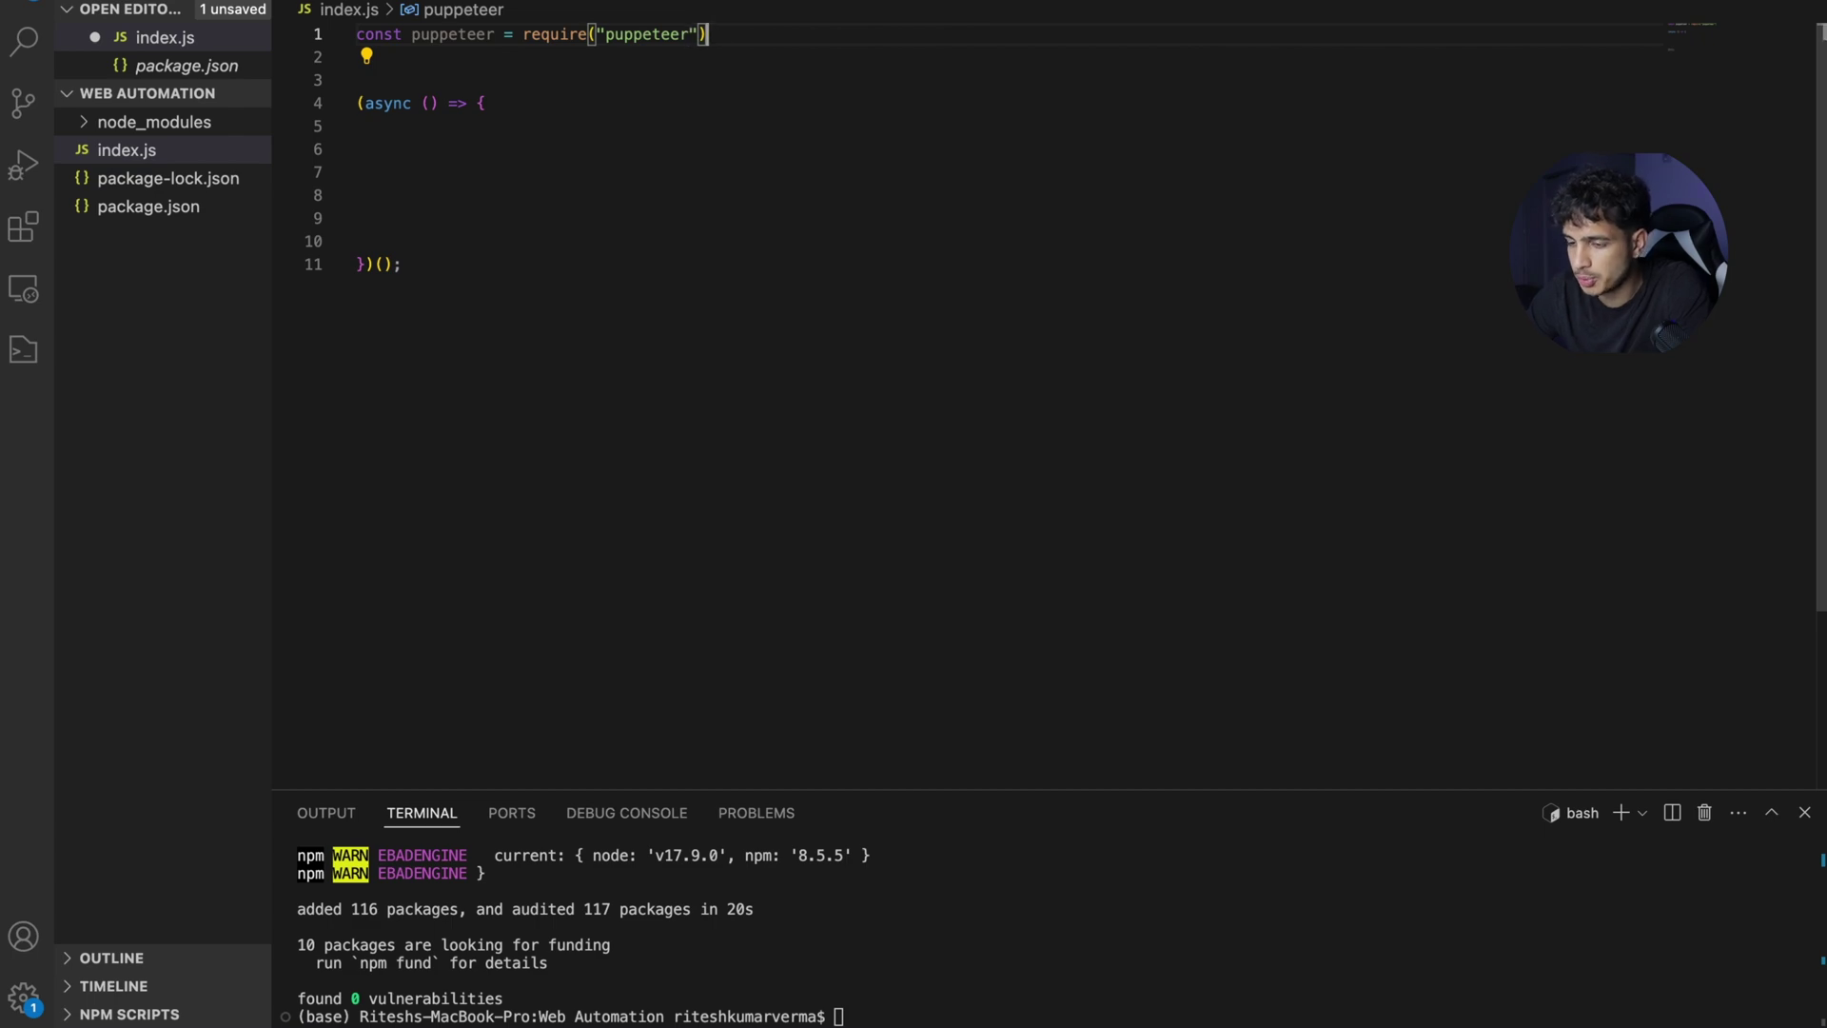
Paste the docs' puppeteer.launch and browser.newPage lines inside the async function
{"action": "key", "text": "ctrl+Down"}
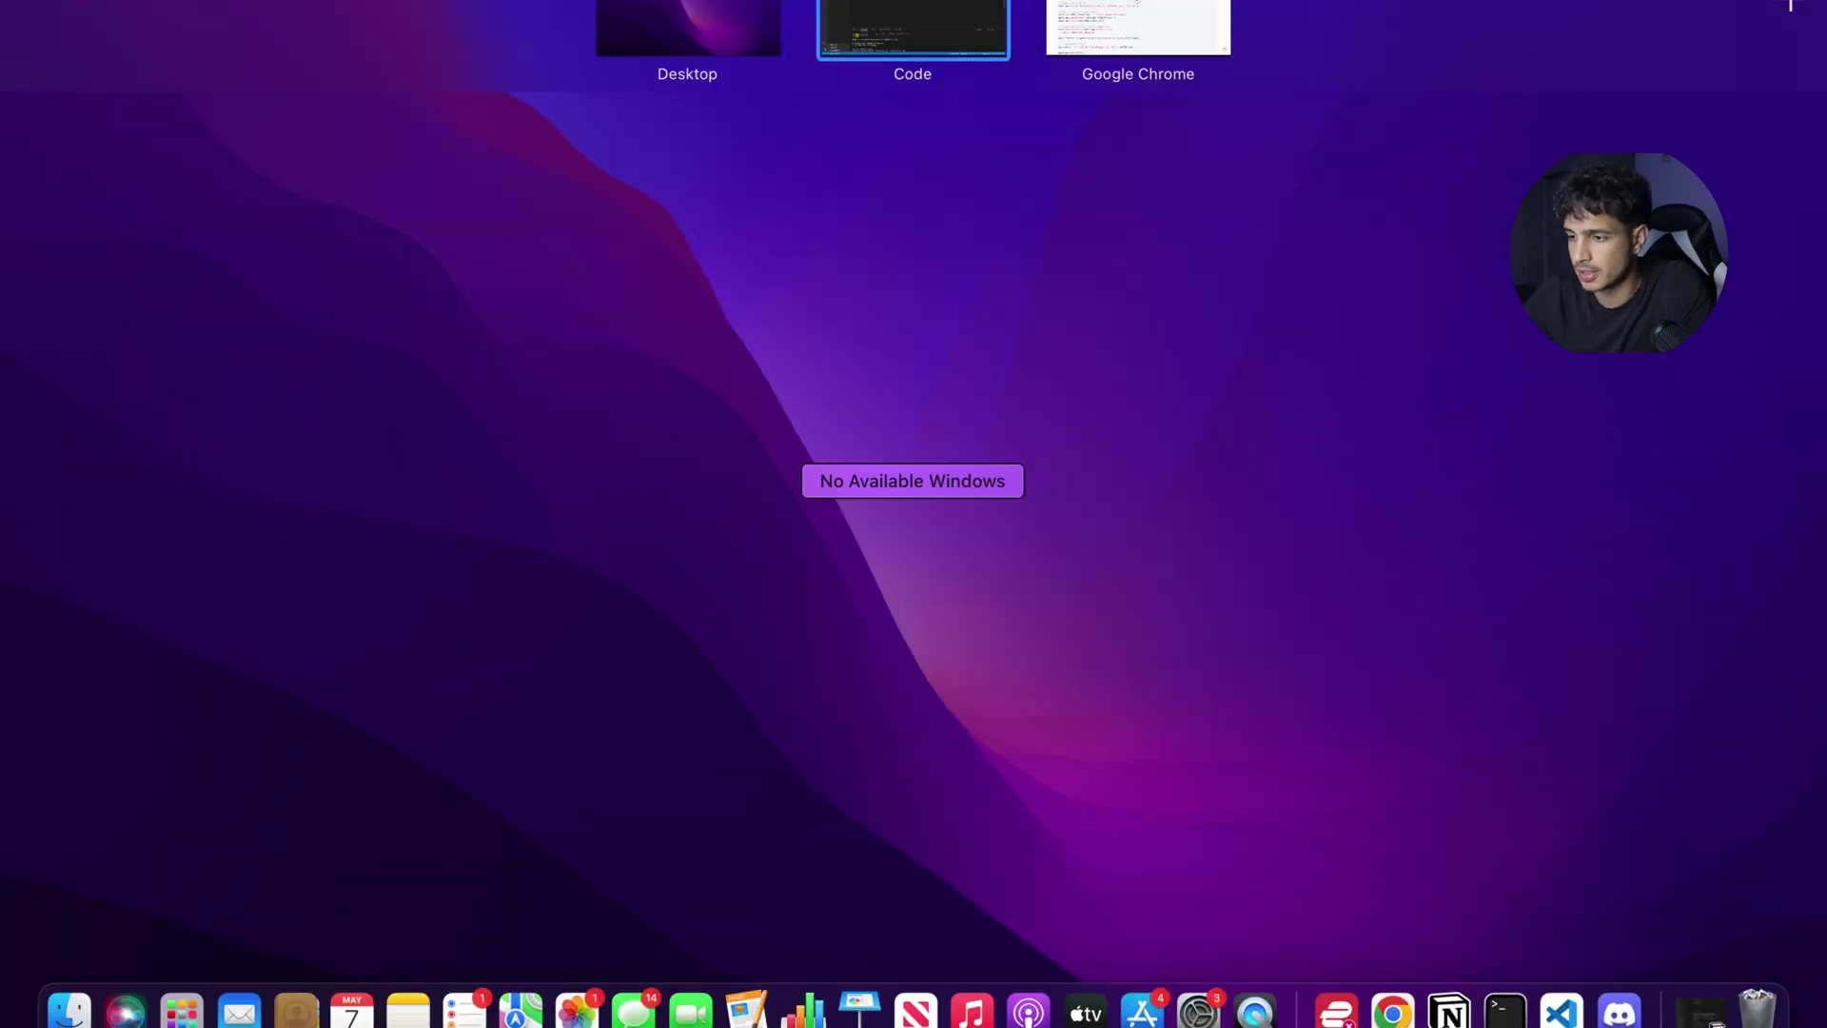
{"action": "key", "text": "ctrl+Right"}
{"action": "scroll", "coordinate": [662, 357], "scroll_direction": "down", "scroll_amount": 1}
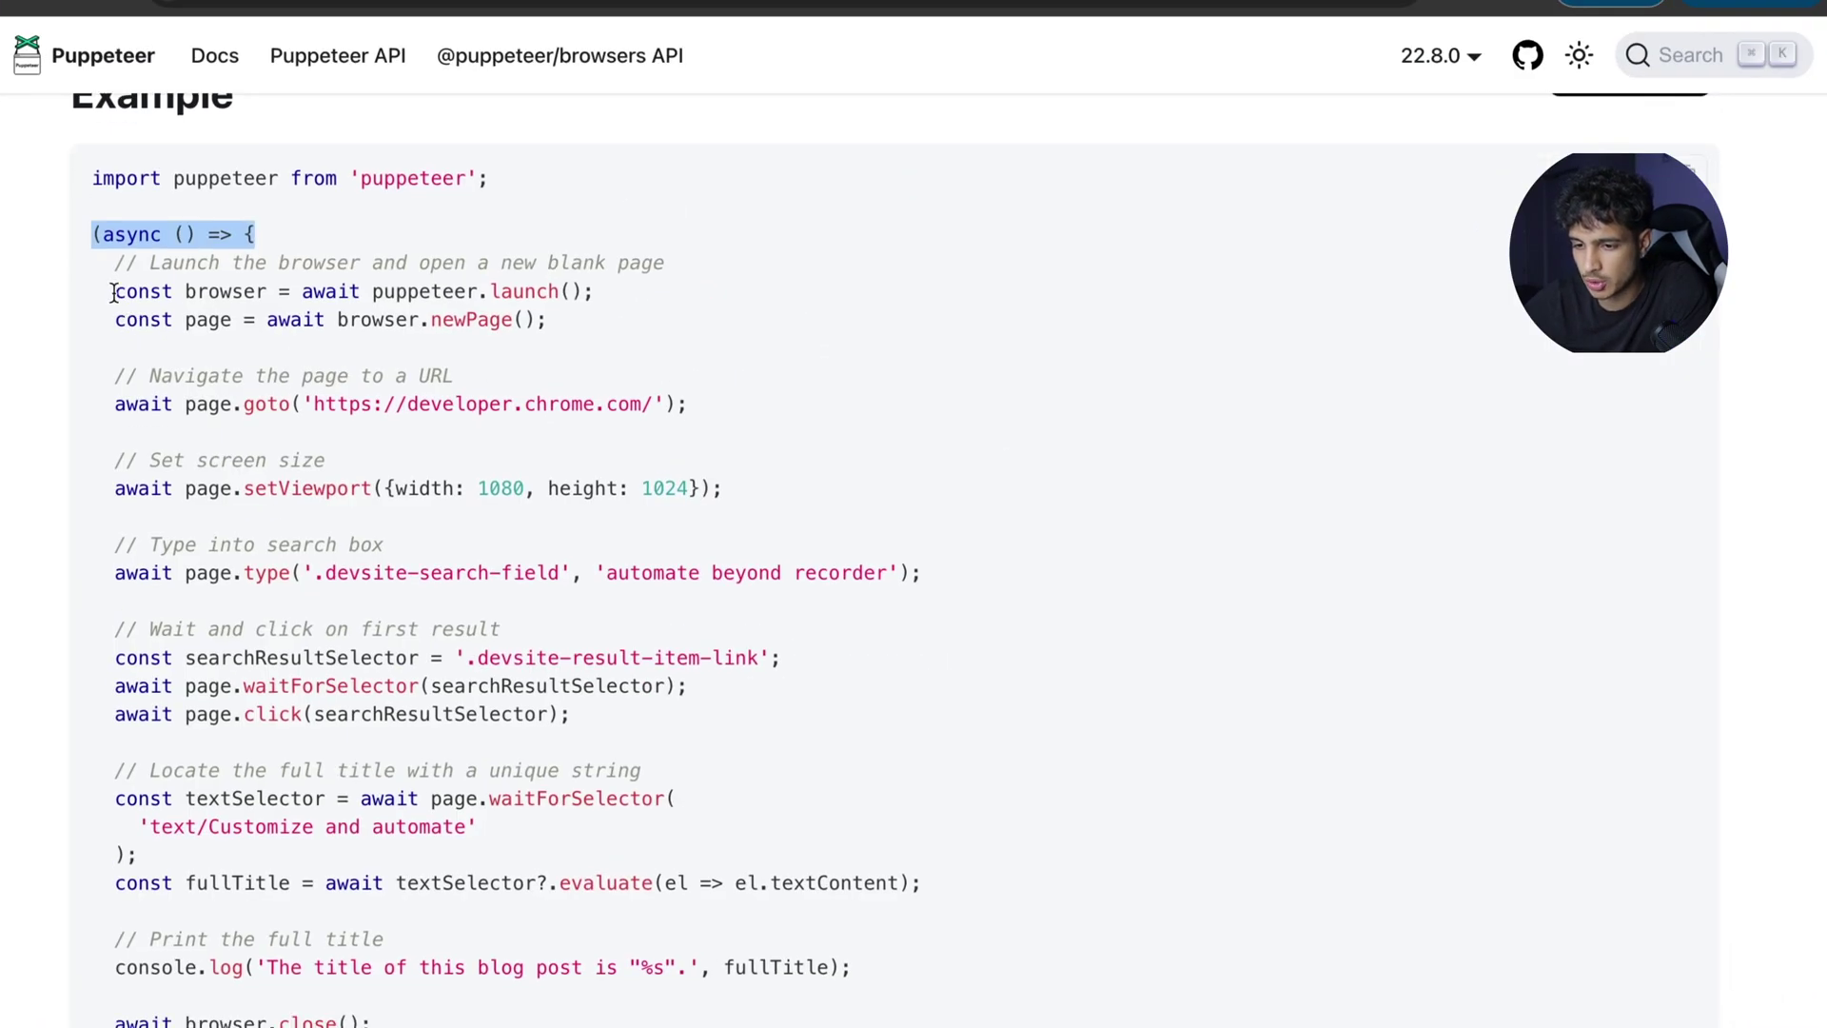
{"action": "left_click_drag", "start_coordinate": [112, 291], "coordinate": [604, 327]}
{"action": "key", "text": "ctrl+Down"}
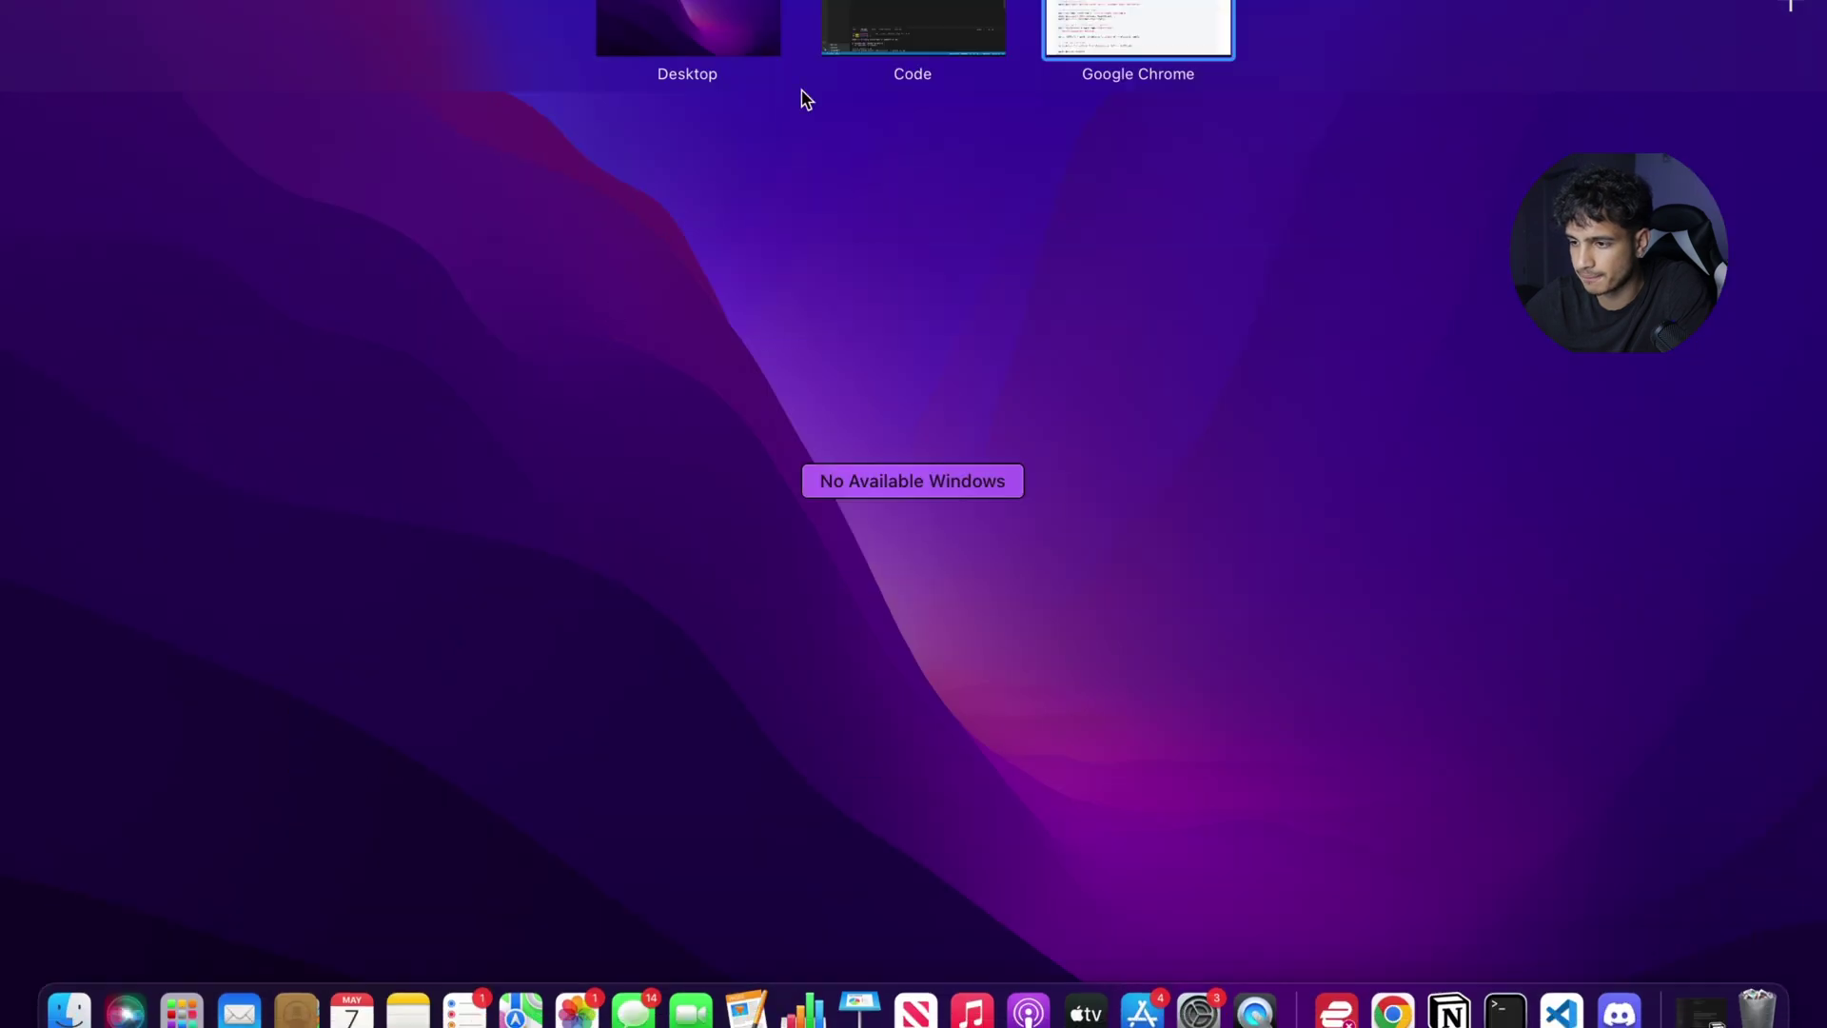
{"action": "left_click", "coordinate": [832, 68]}
{"action": "left_click", "coordinate": [572, 141]}
{"action": "type", "text": "const browser = await puppeteer.launch();     const page = await browser.newPage();"}
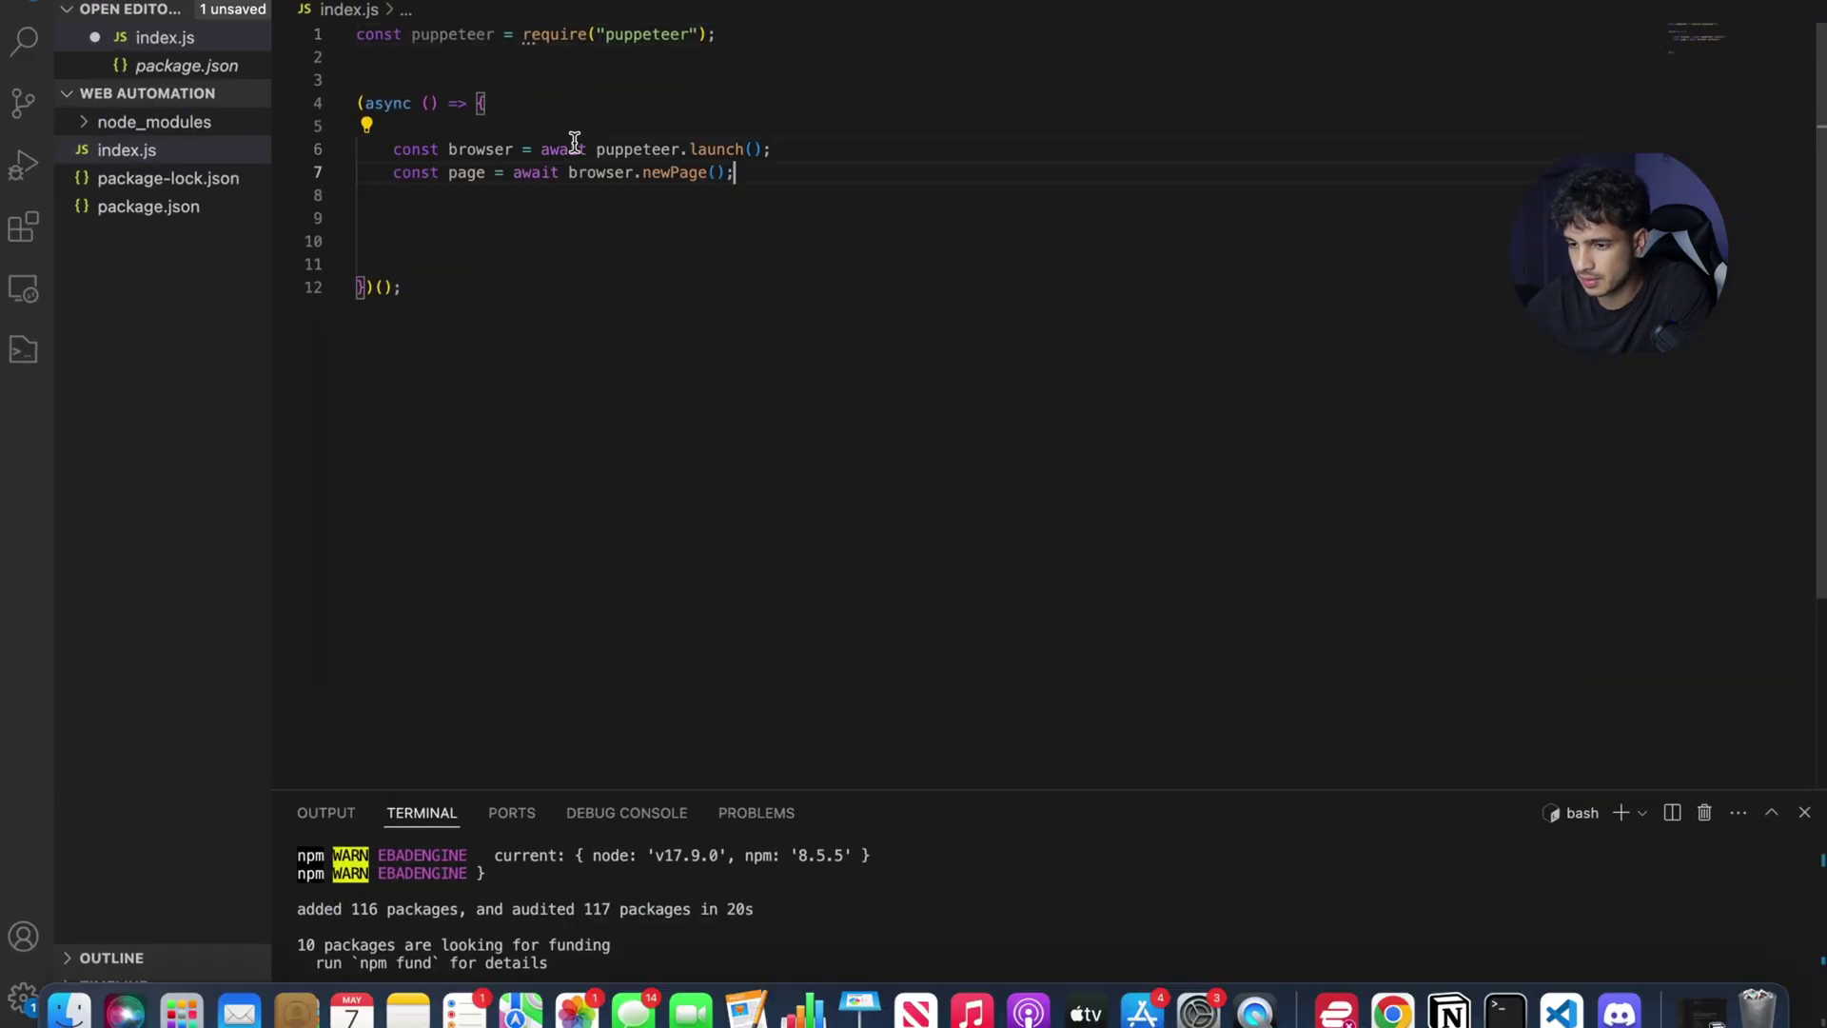
{"action": "left_click", "coordinate": [396, 151]}
{"action": "left_click", "coordinate": [530, 103]}
{"action": "key", "text": "Down"}
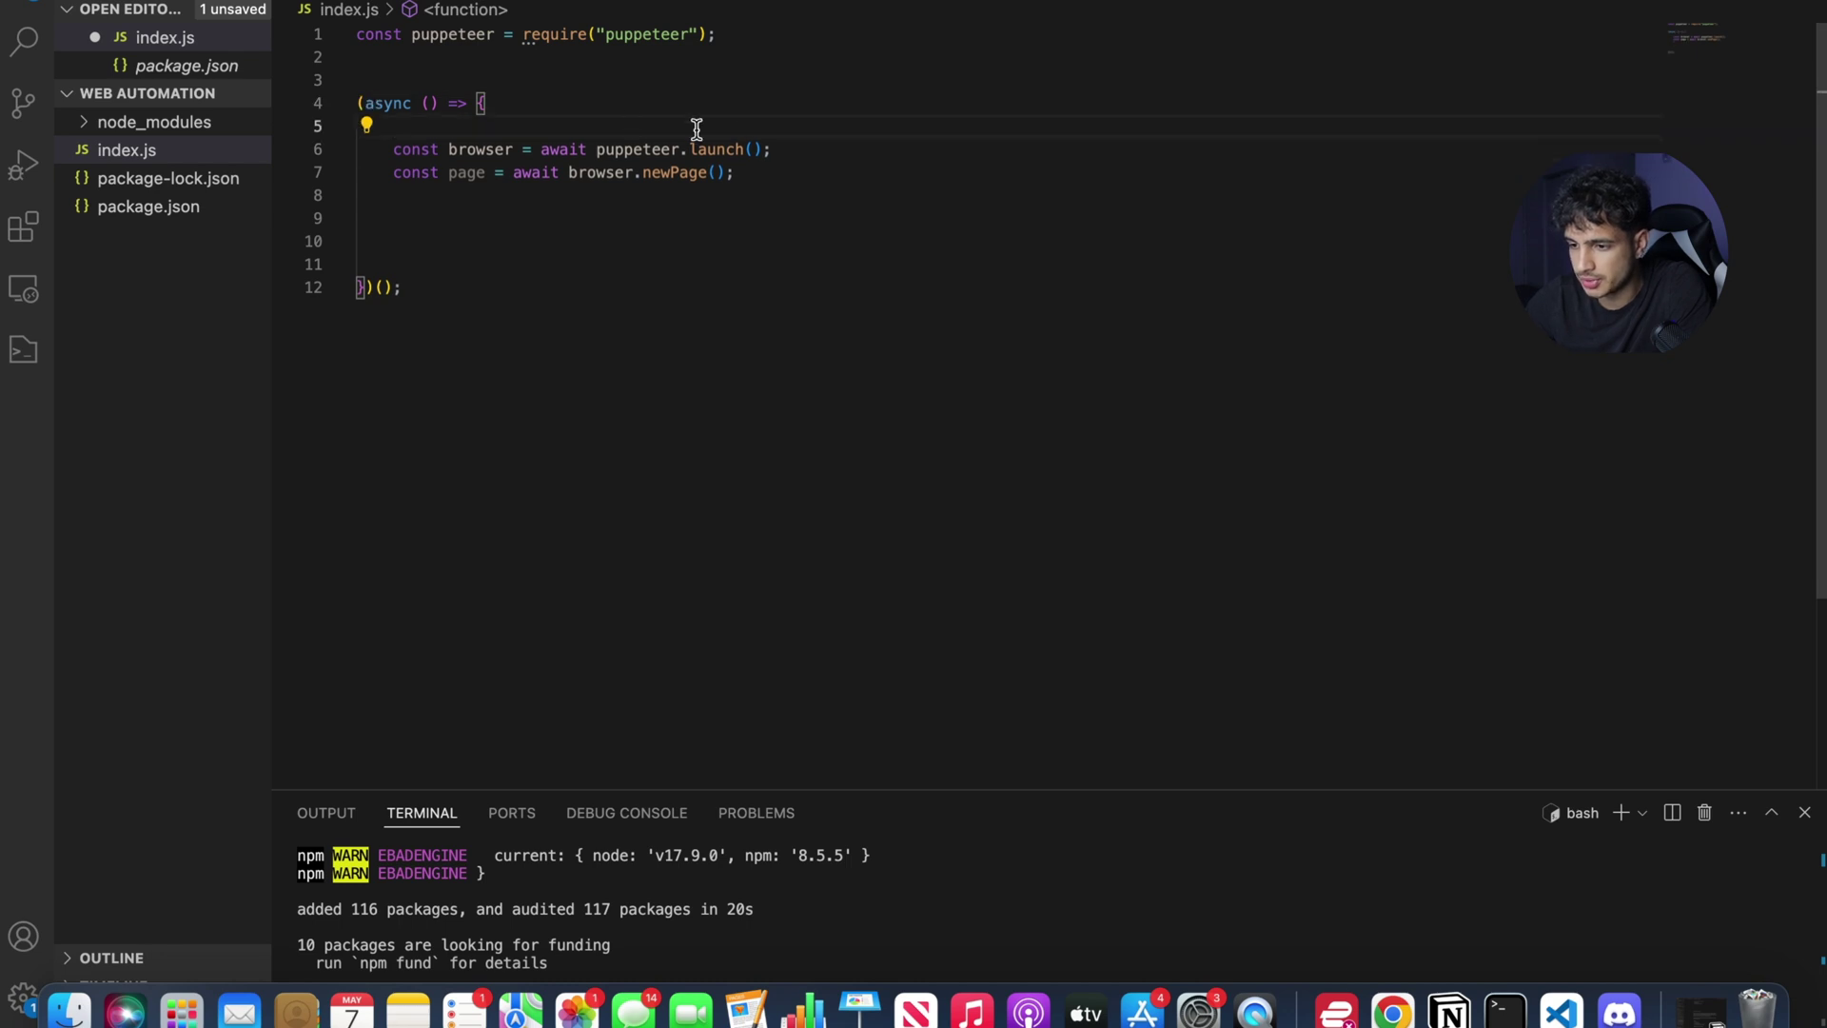
Launch the browser with {headless: false}, tidy blank lines and save the script
{"action": "left_click", "coordinate": [754, 149]}
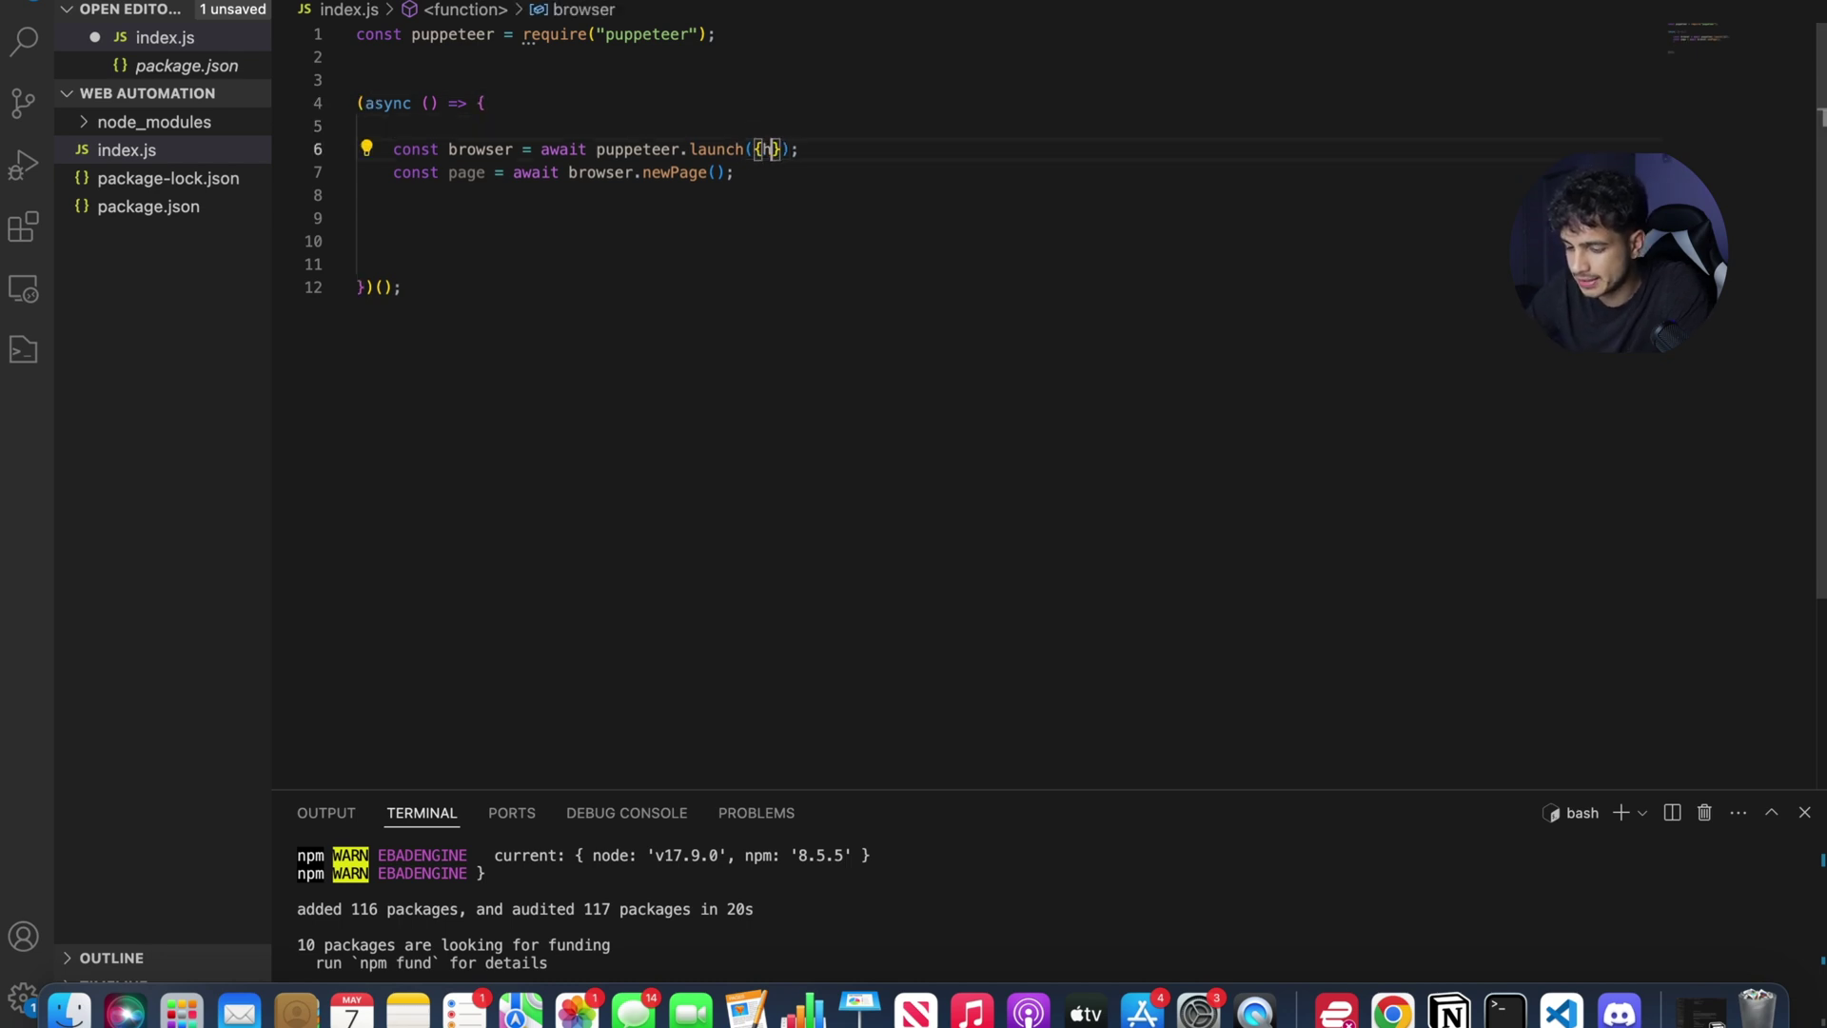
{"action": "type", "text": "eadless: false"}
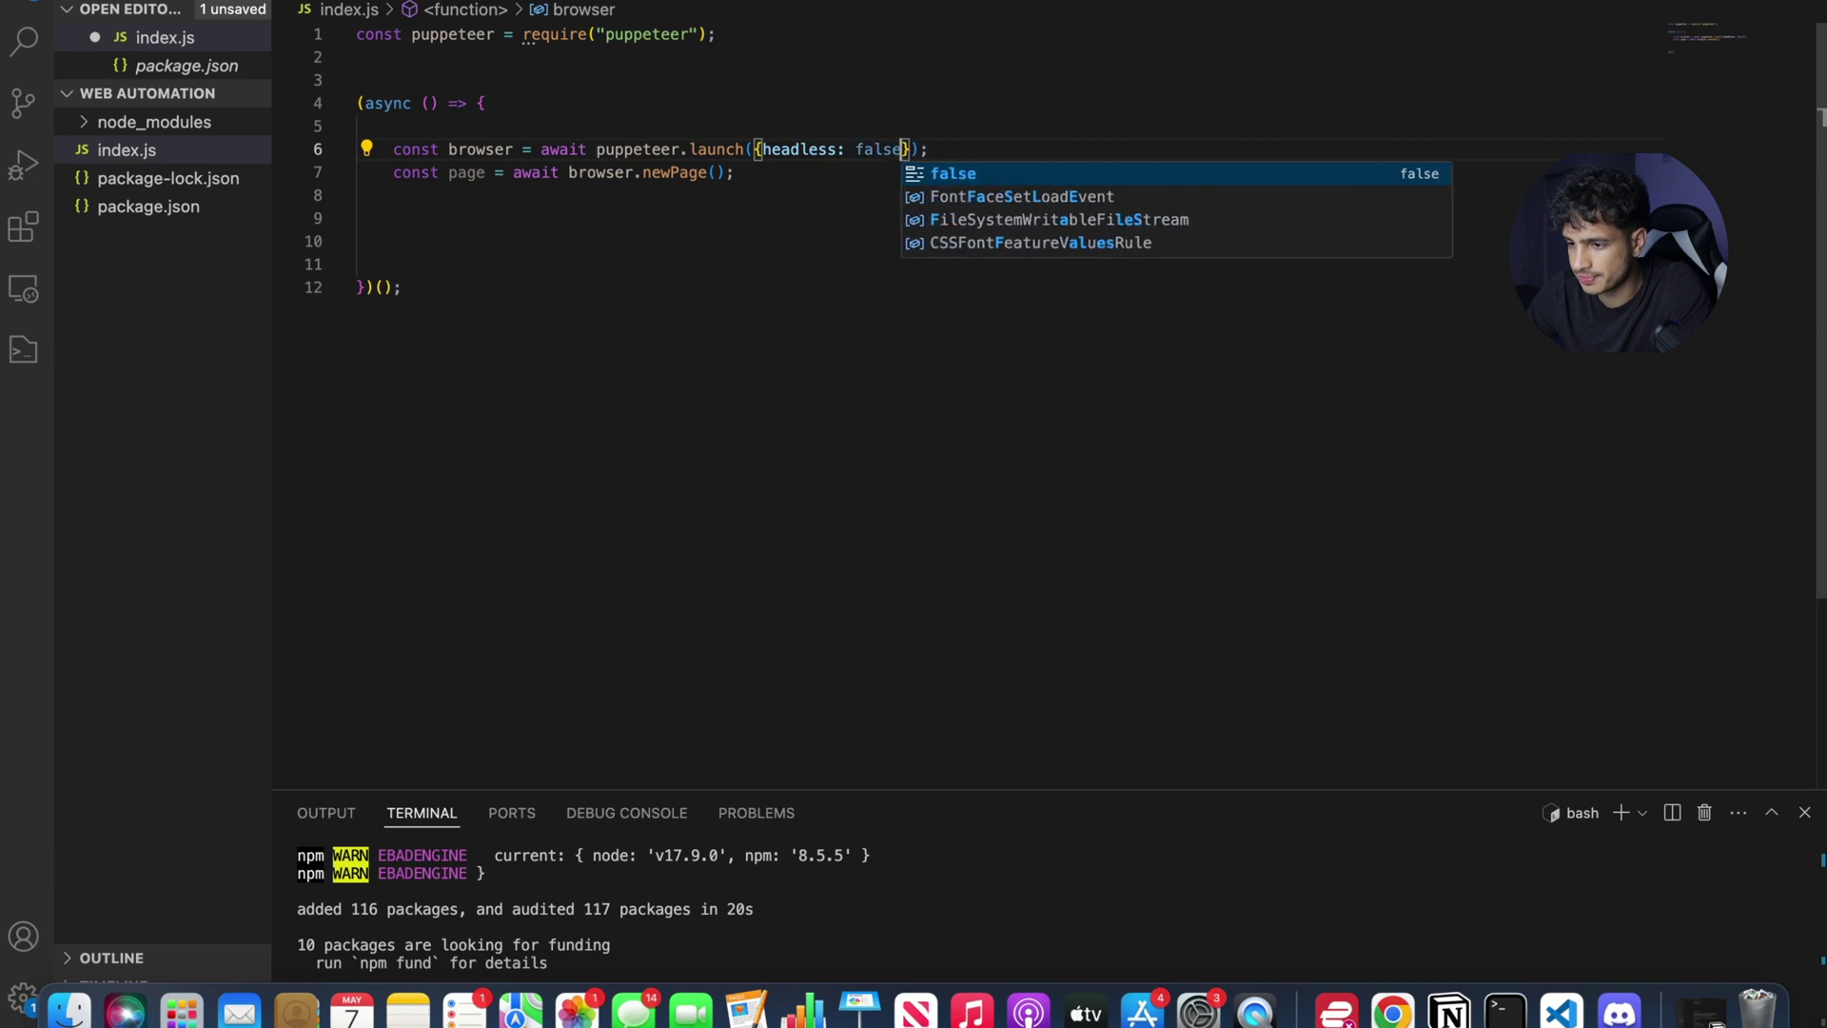
{"action": "left_click", "coordinate": [796, 173]}
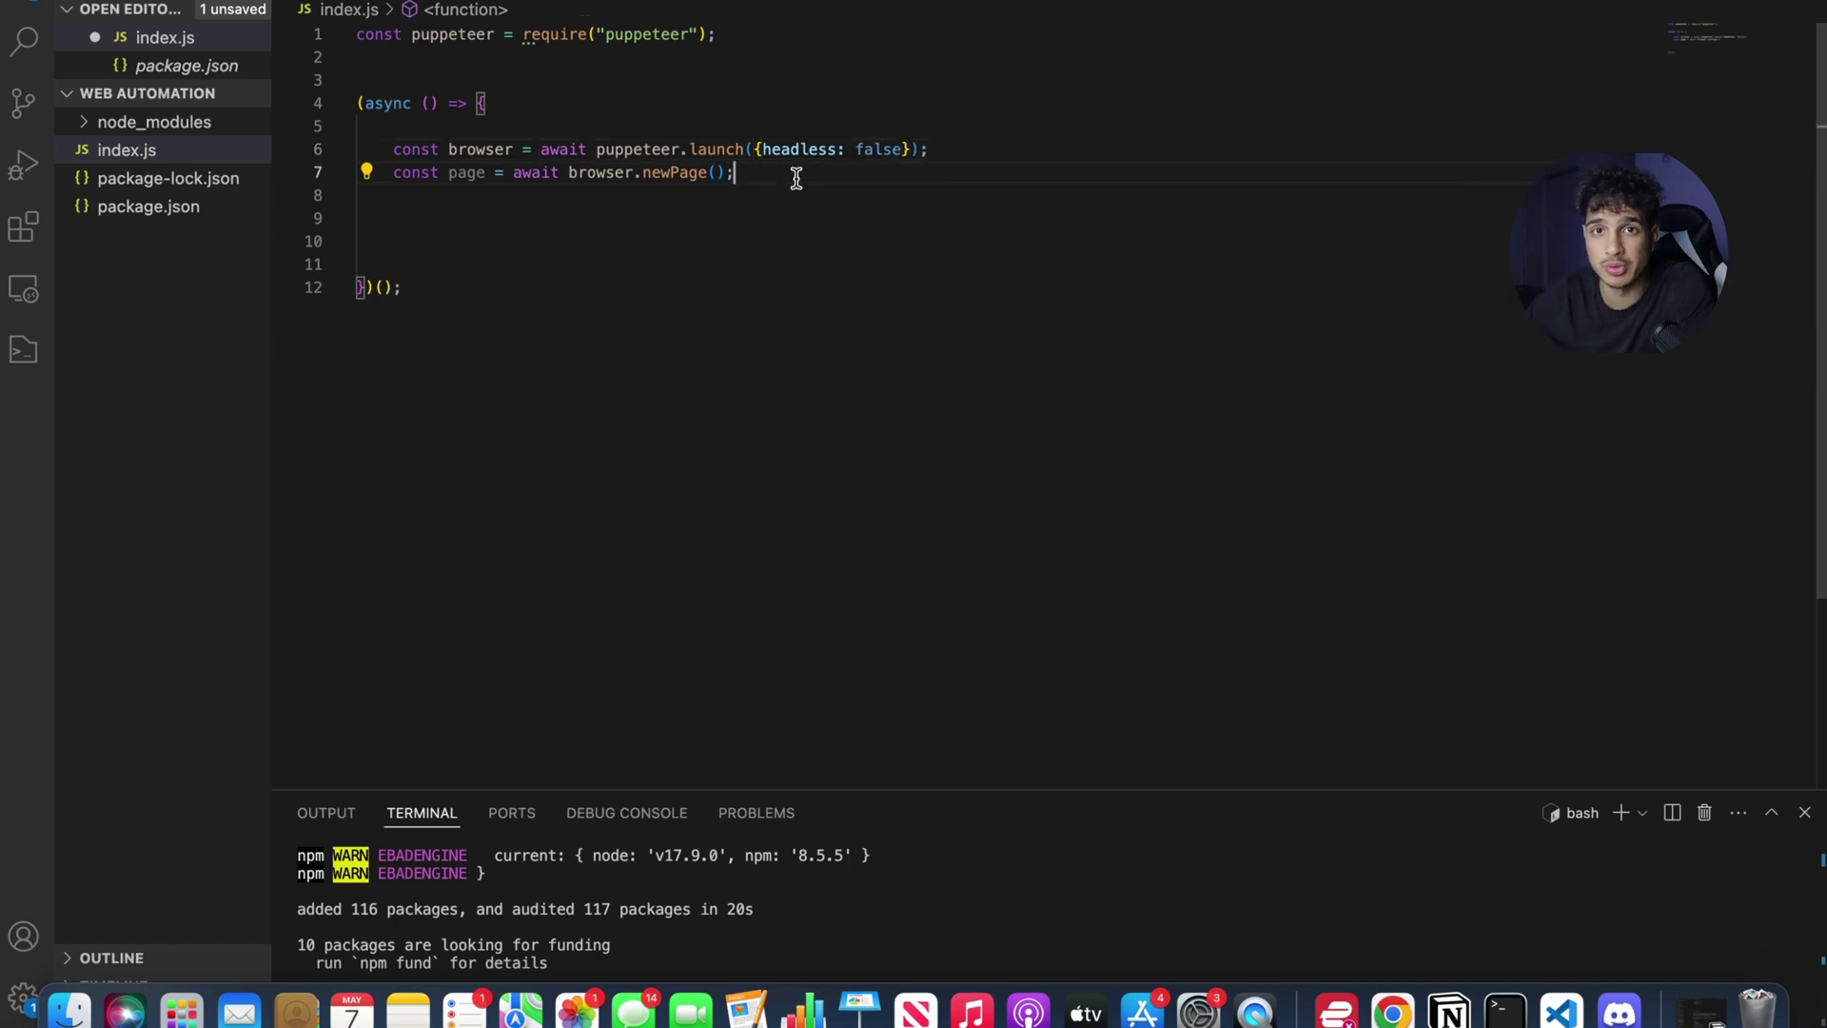
{"action": "left_click", "coordinate": [576, 257]}
{"action": "key", "text": "BackSpace"}
{"action": "key", "text": "BackSpace"}
{"action": "key", "text": "BackSpace"}
{"action": "key", "text": "super+s"}
{"action": "key", "text": "Return"}
{"action": "key", "text": "Return"}
{"action": "type", "text": "await page.goto(\""}
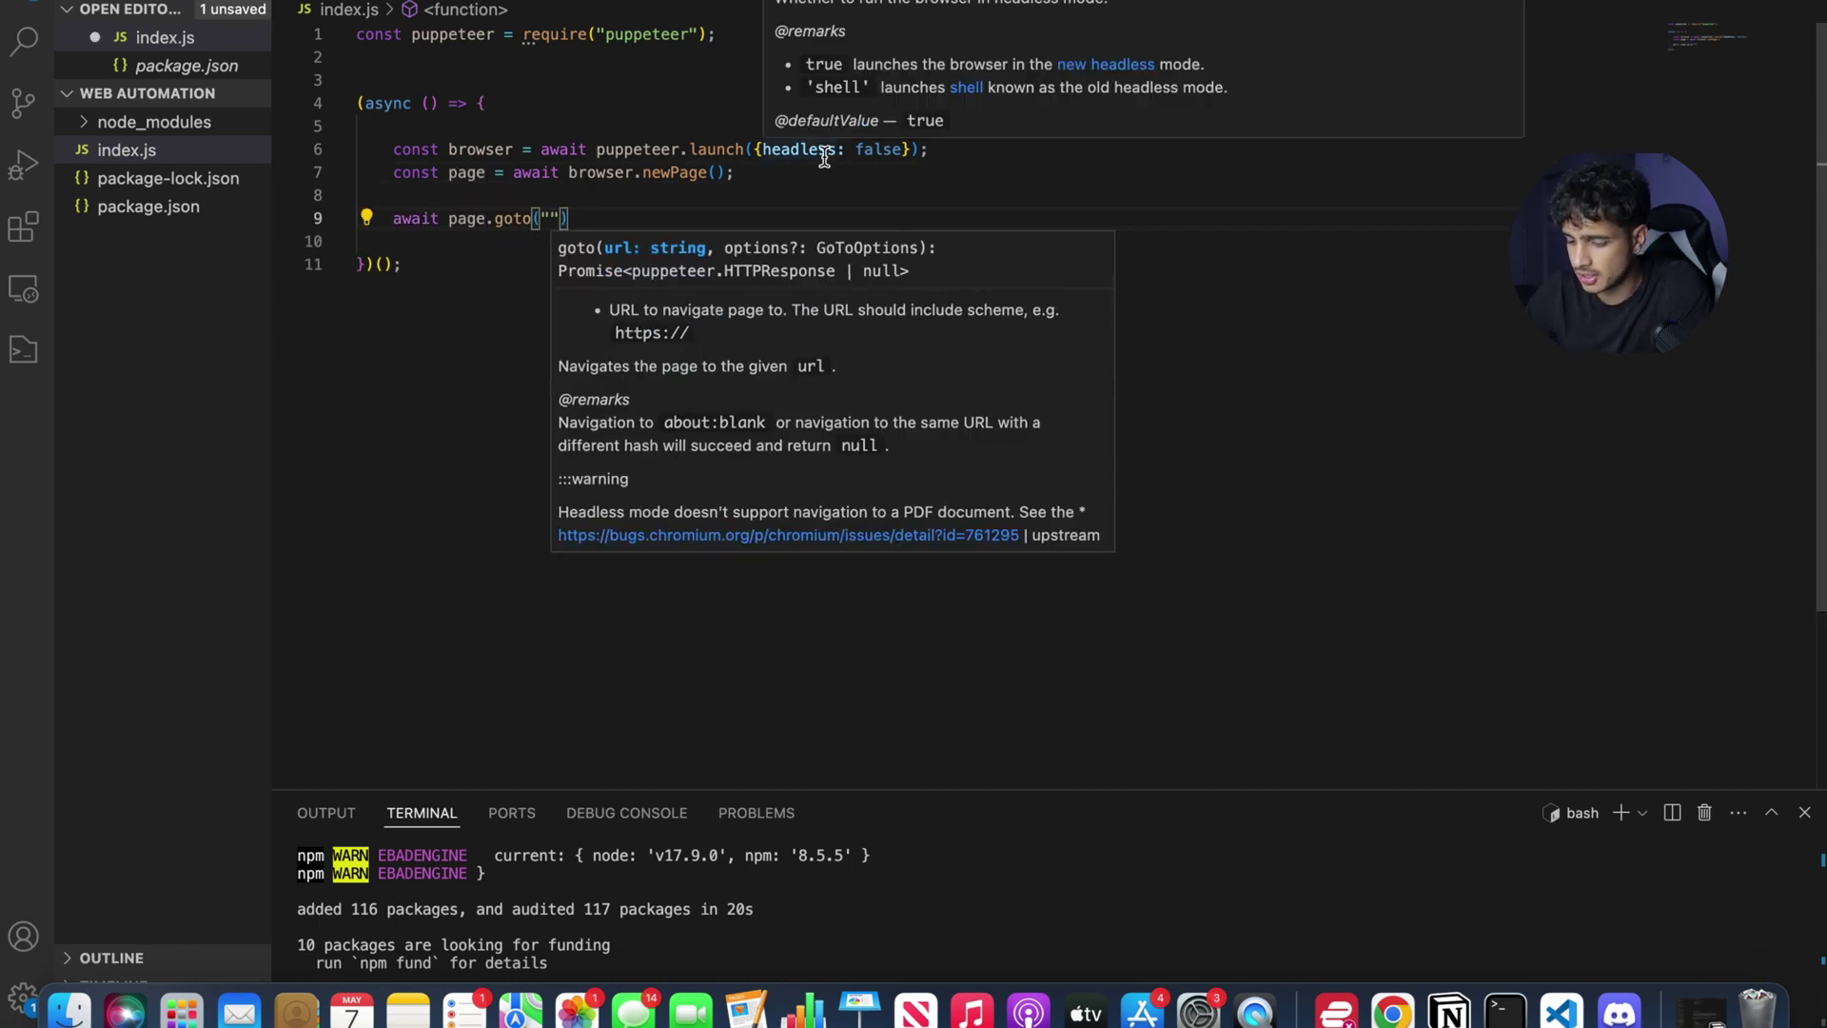
{"action": "type", "text": "google.com"}
{"action": "key", "text": "ctrl+Up"}
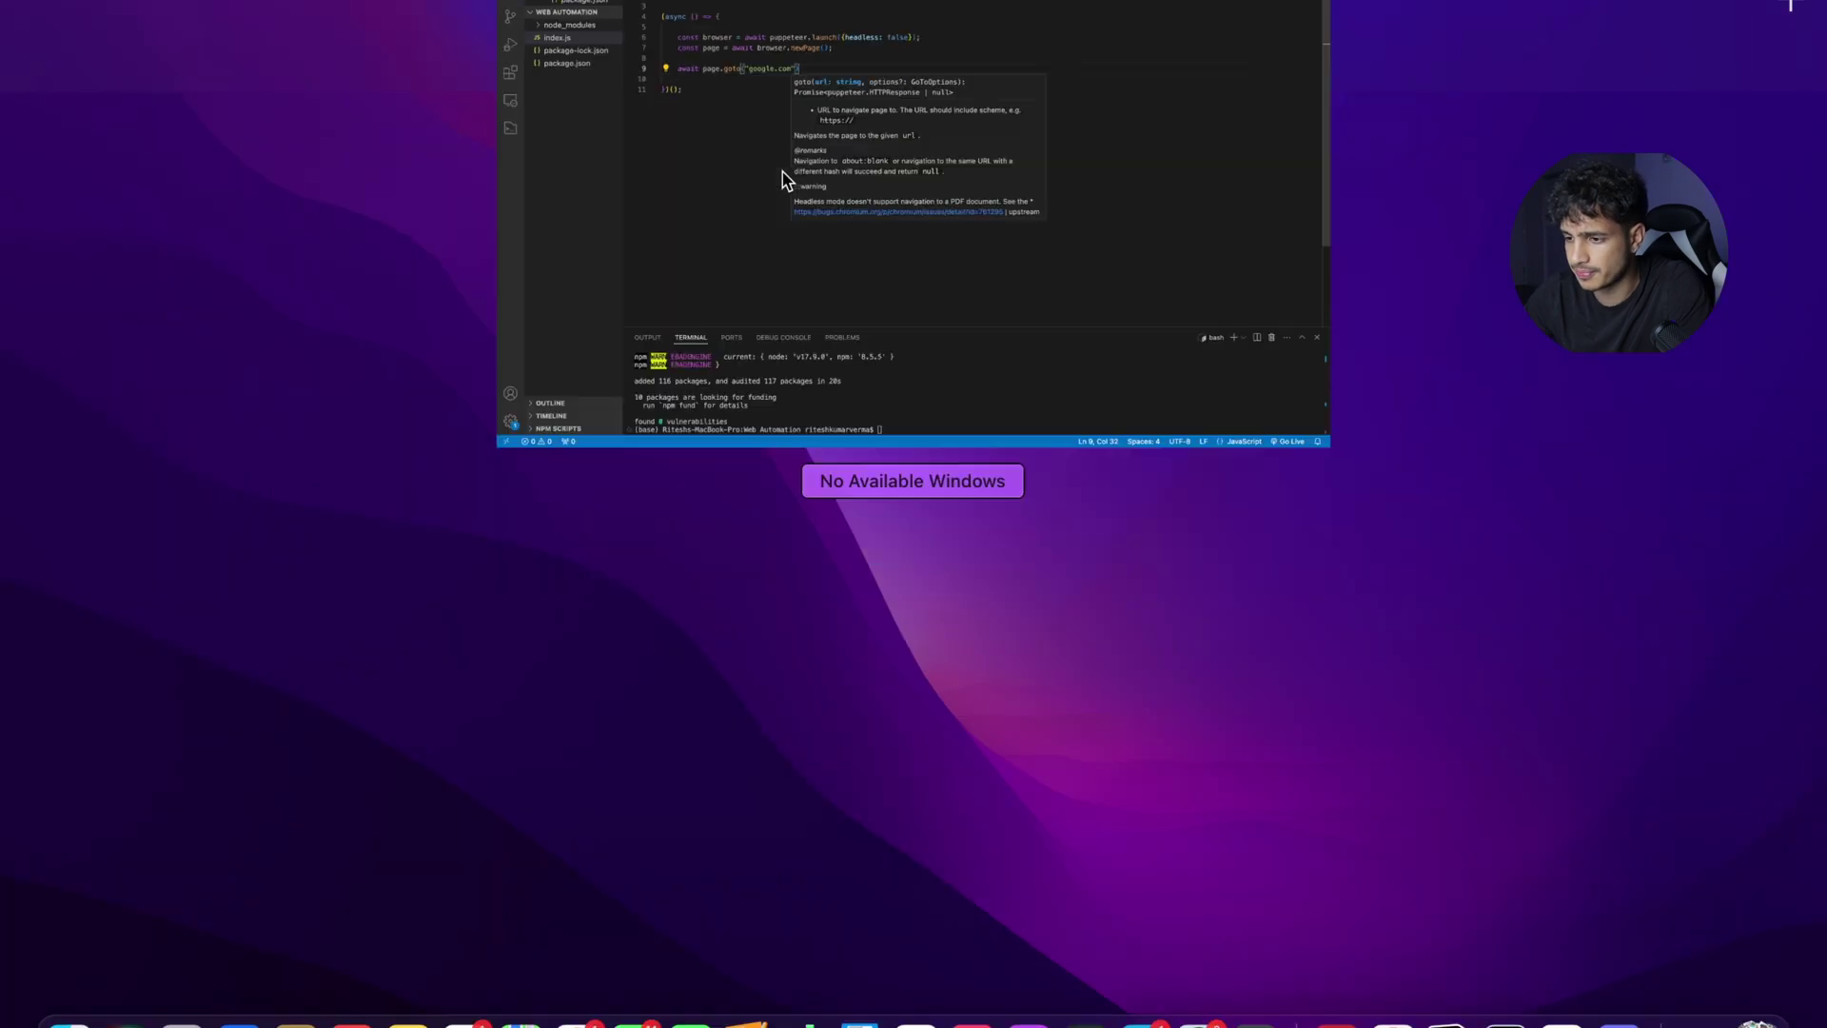
{"action": "left_click", "coordinate": [1138, 20]}
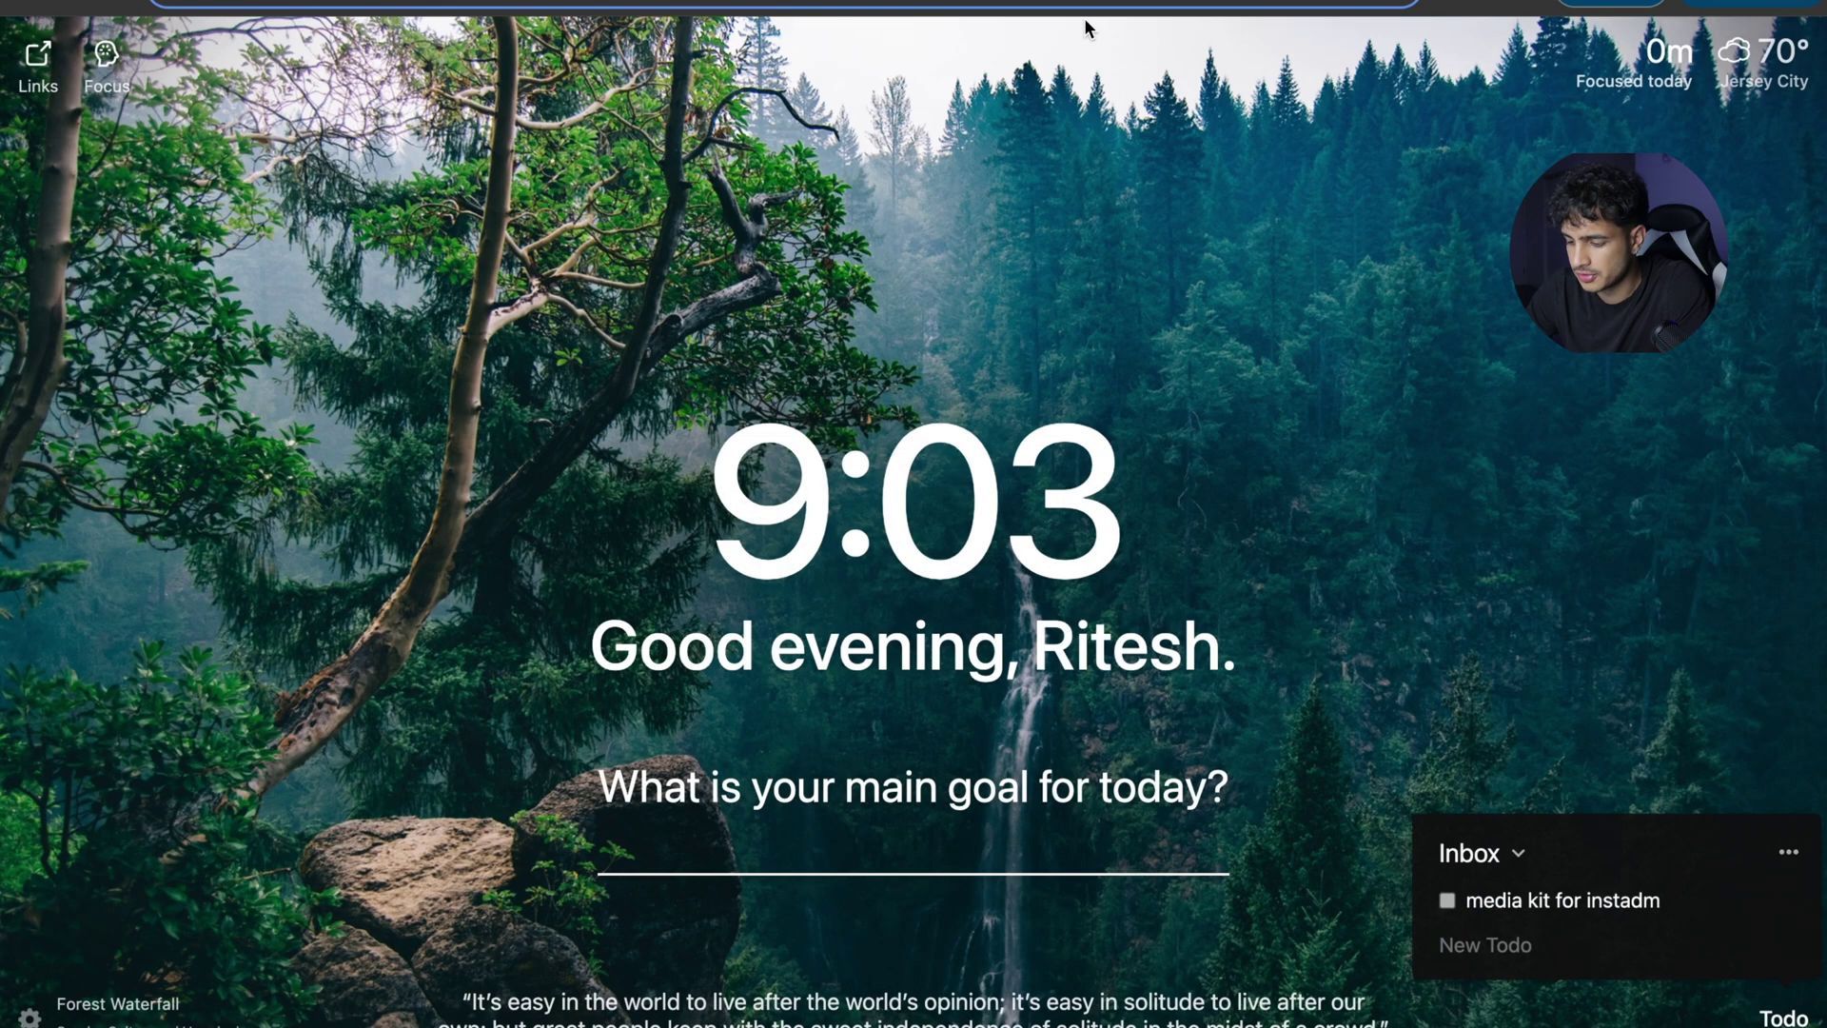
{"action": "type", "text": "goo"}
{"action": "key", "text": "Return"}
{"action": "key", "text": "ctrl+Up"}
{"action": "left_click", "coordinate": [896, 27]}
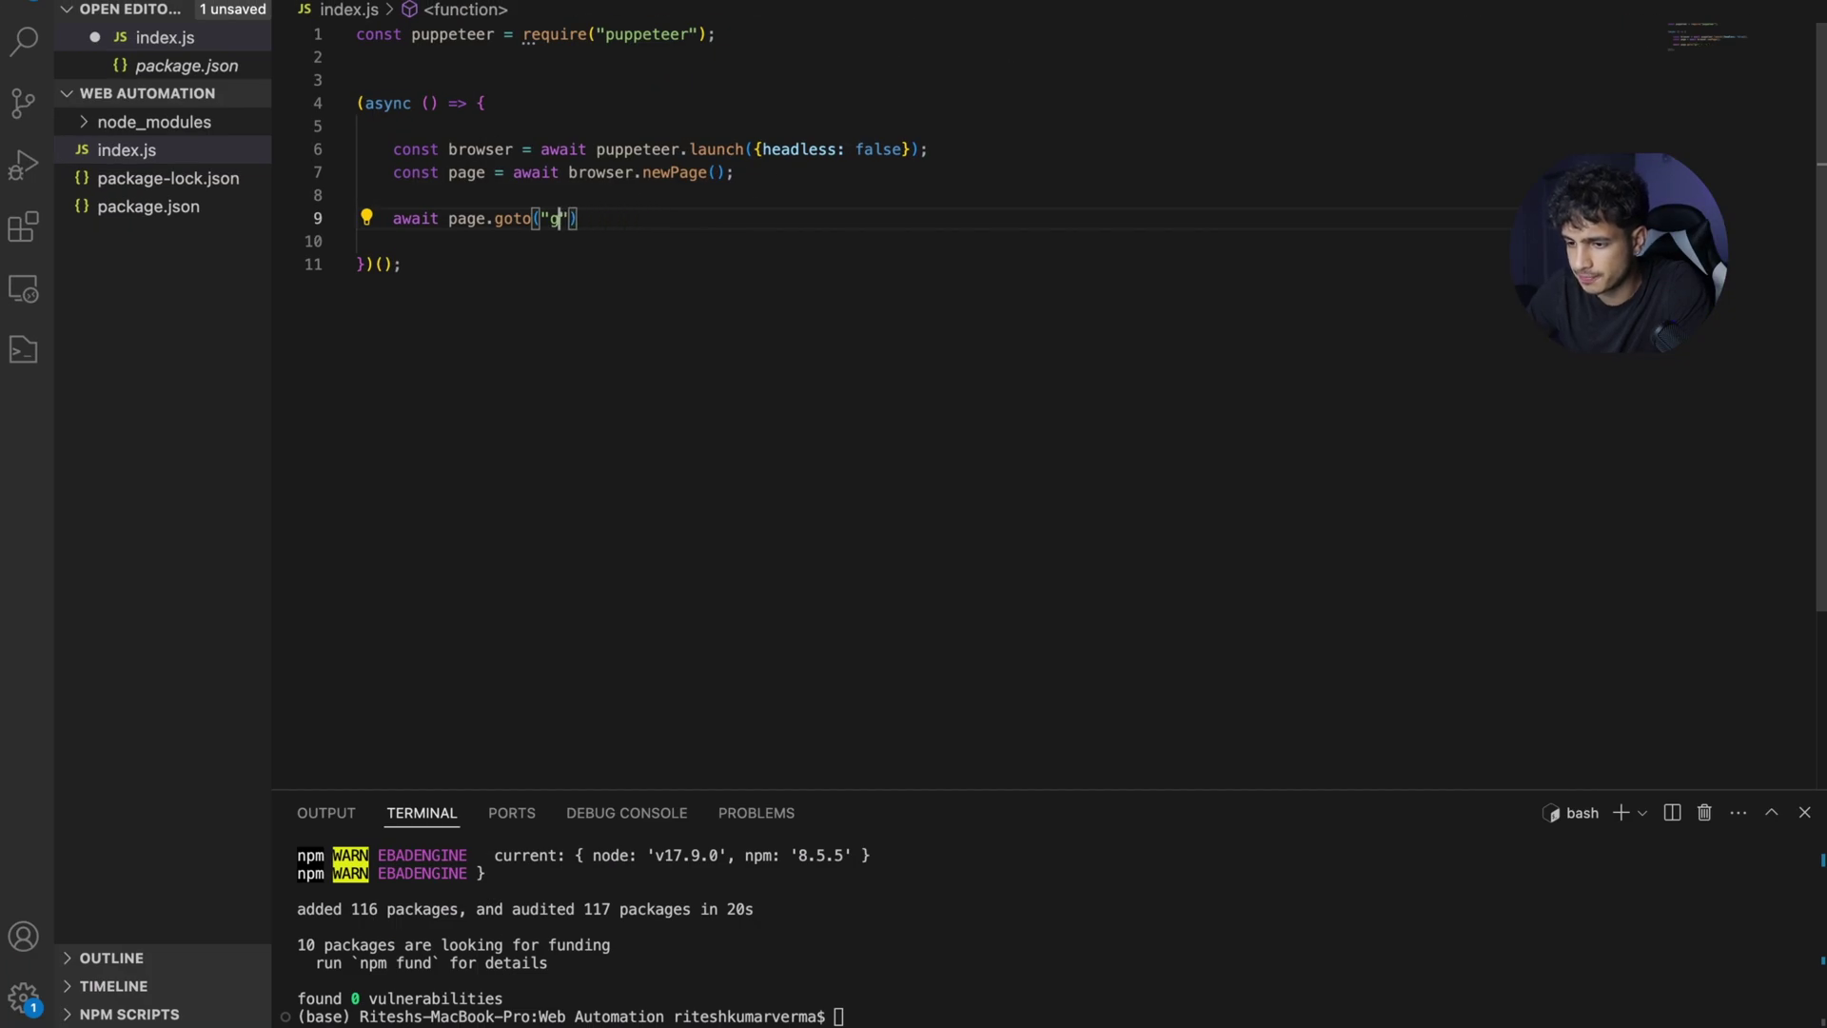
{"action": "type", "text": "https://www.google.com/"}
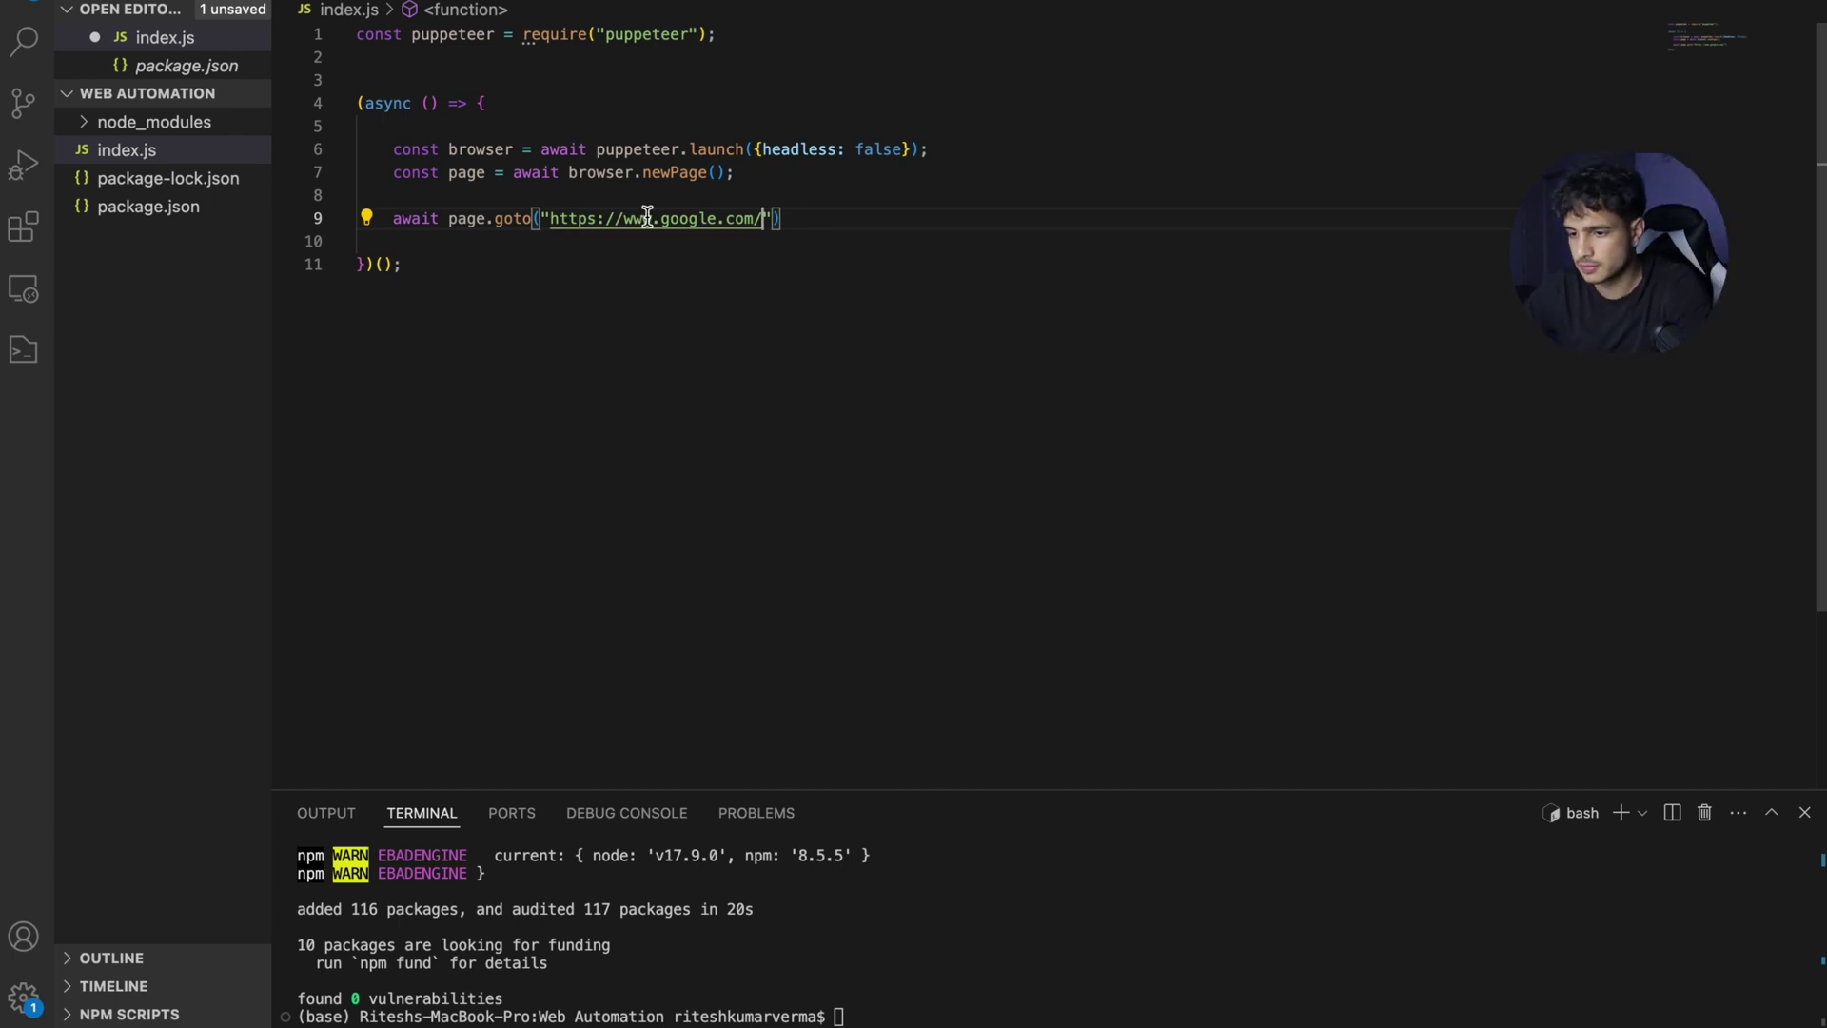
{"action": "key", "text": "cmd+s"}
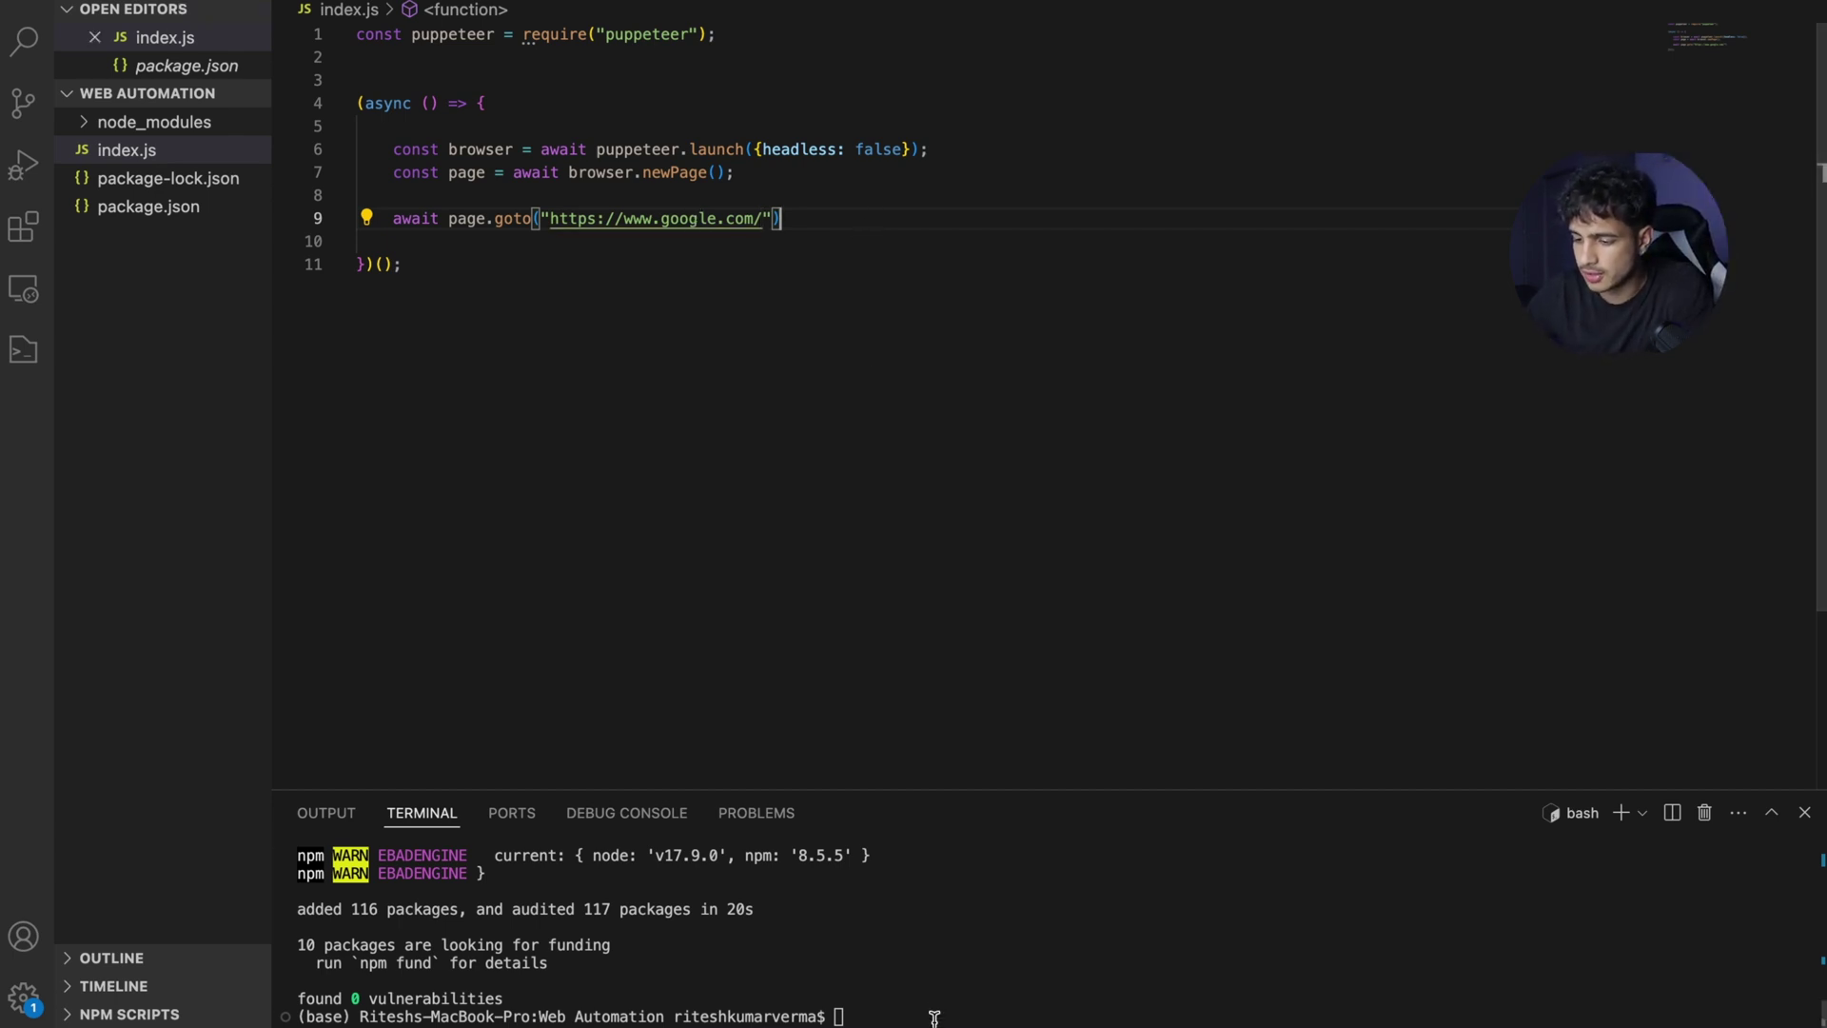
Run node index.js so a Puppeteer browser opens Google, dismissing the sign-in prompt
{"action": "left_click", "coordinate": [935, 1016]}
{"action": "type", "text": "node index.js"}
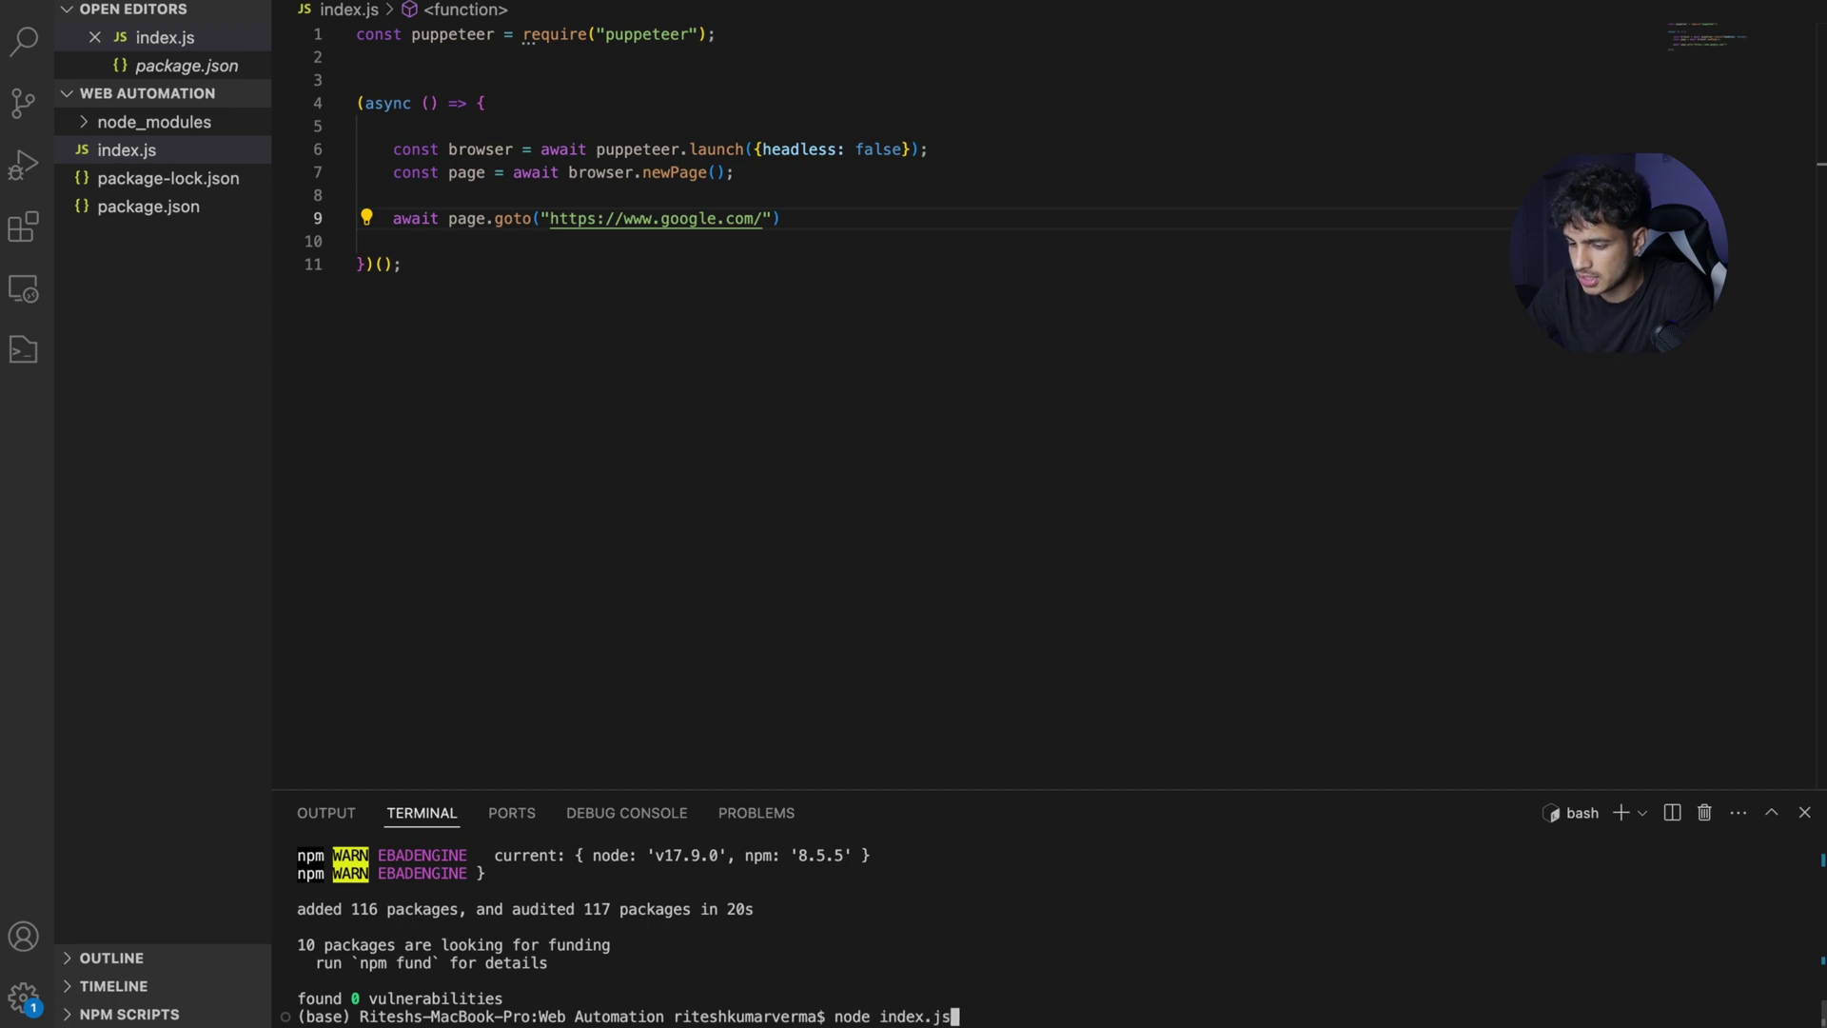
{"action": "key", "text": "Return"}
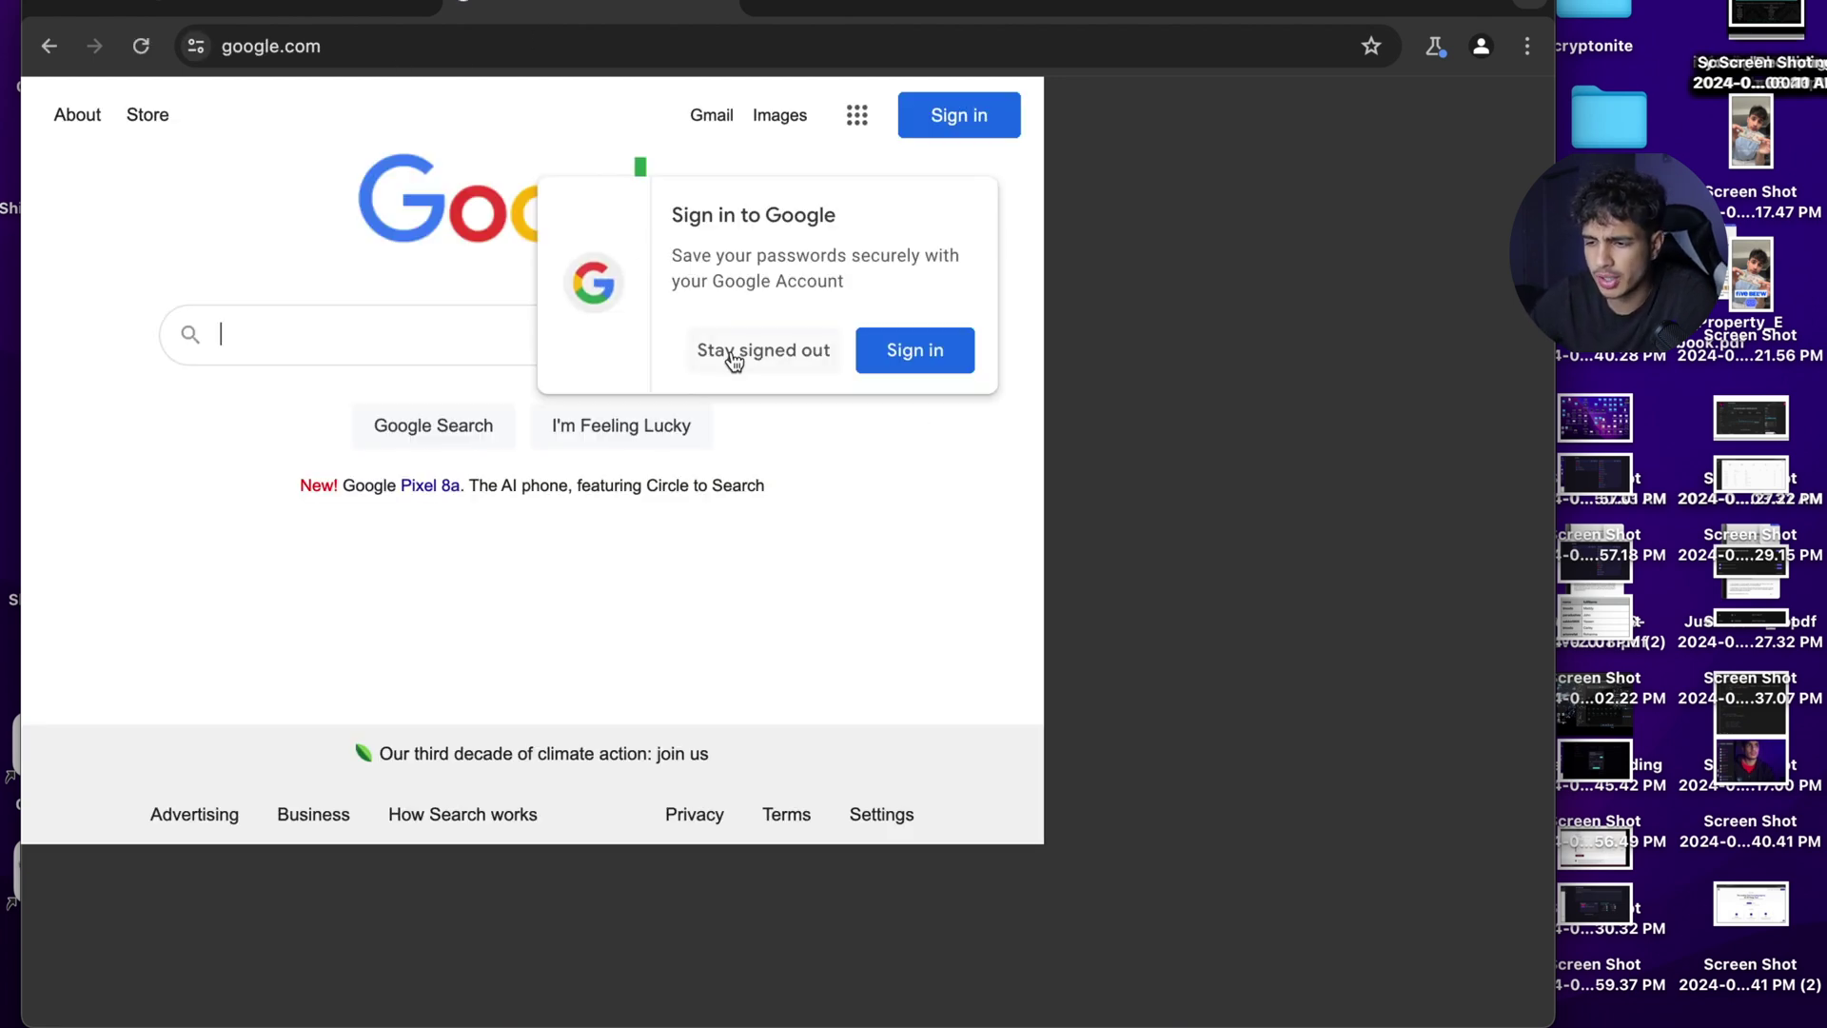
{"action": "left_click", "coordinate": [731, 357]}
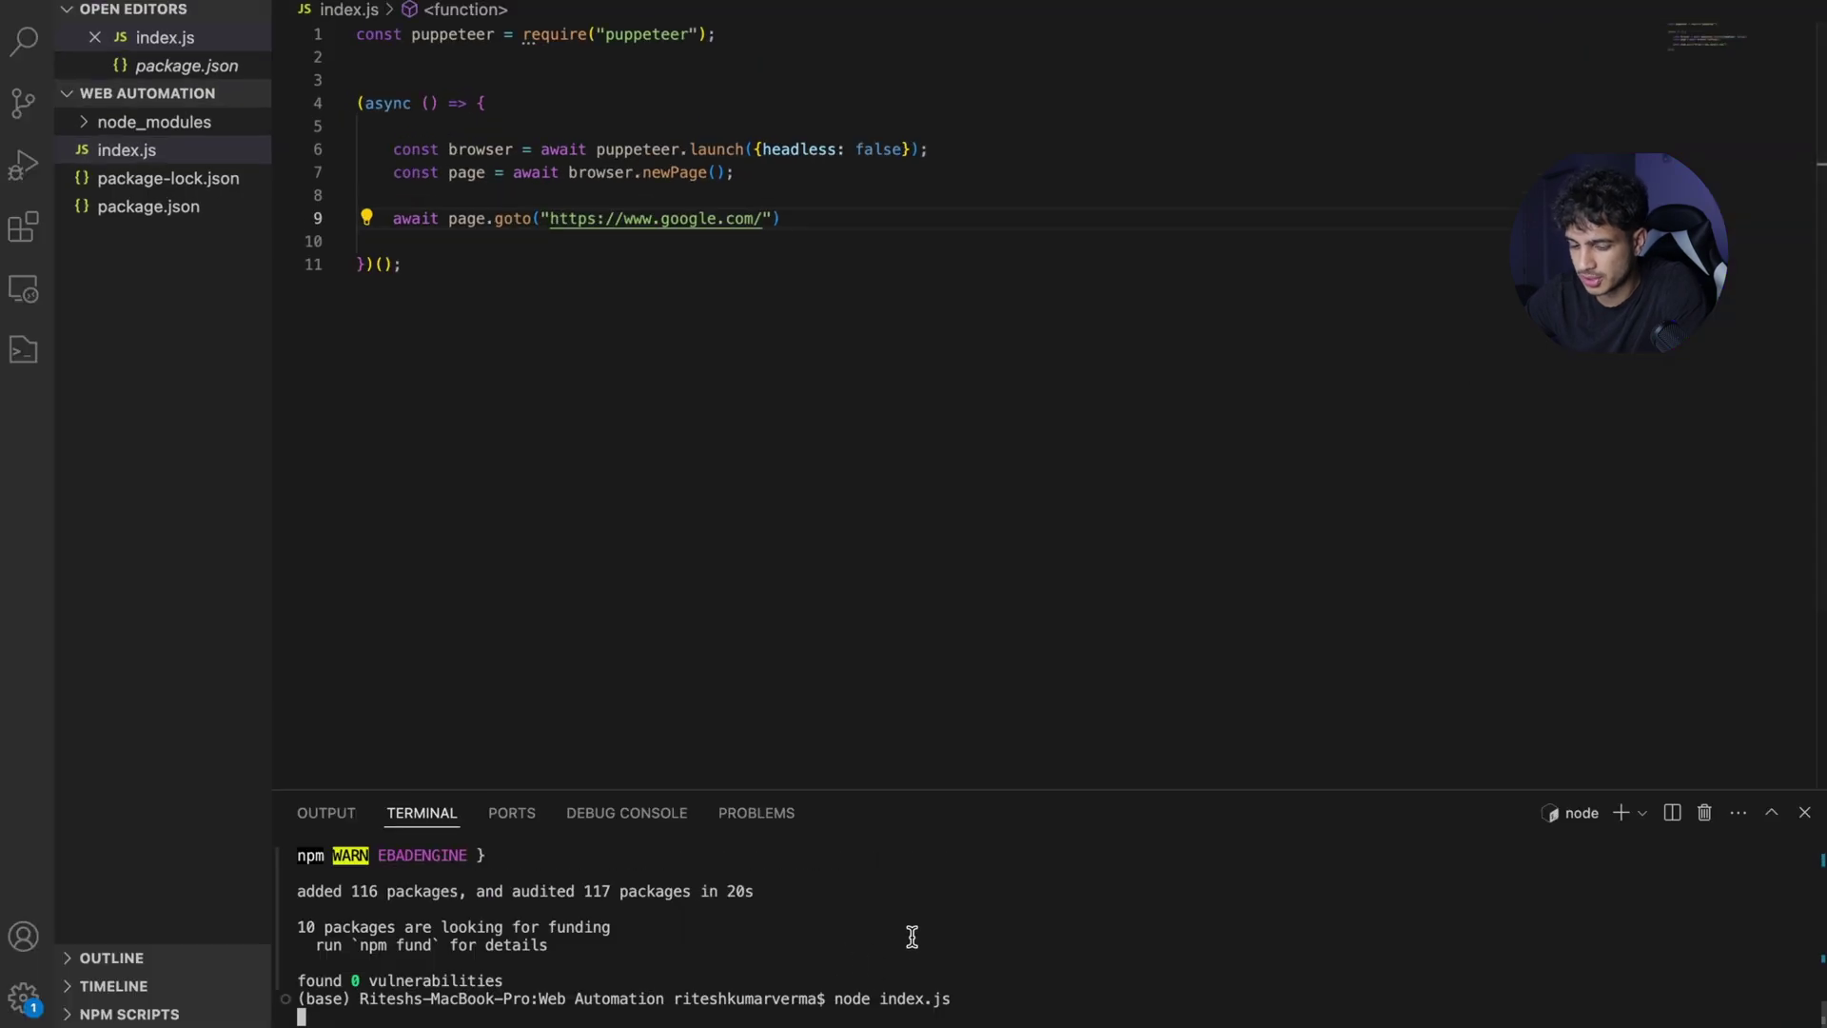
Copy the setViewport 1080 by 1024 example line from the Puppeteer docs
{"action": "key", "text": "ctrl+Up"}
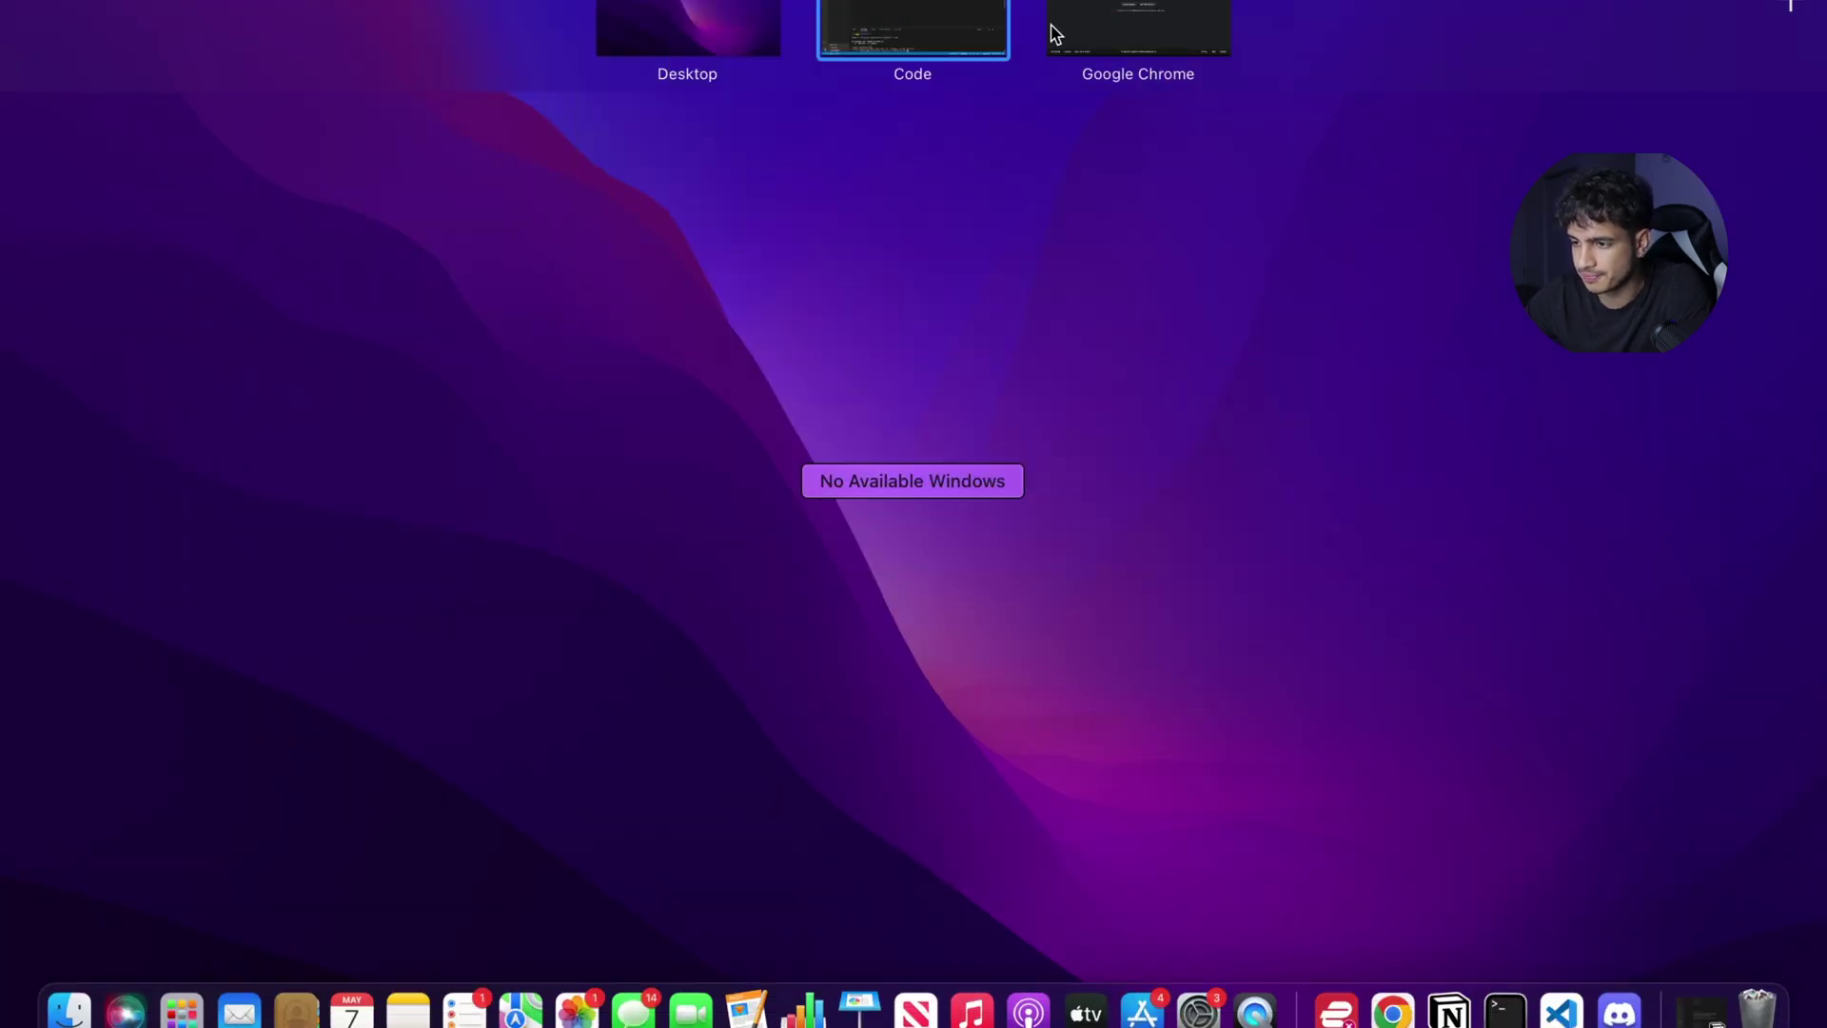
{"action": "left_click", "coordinate": [1054, 33]}
{"action": "scroll", "coordinate": [617, 402], "scroll_direction": "down", "scroll_amount": 1}
{"action": "scroll", "coordinate": [617, 401], "scroll_direction": "down", "scroll_amount": 1}
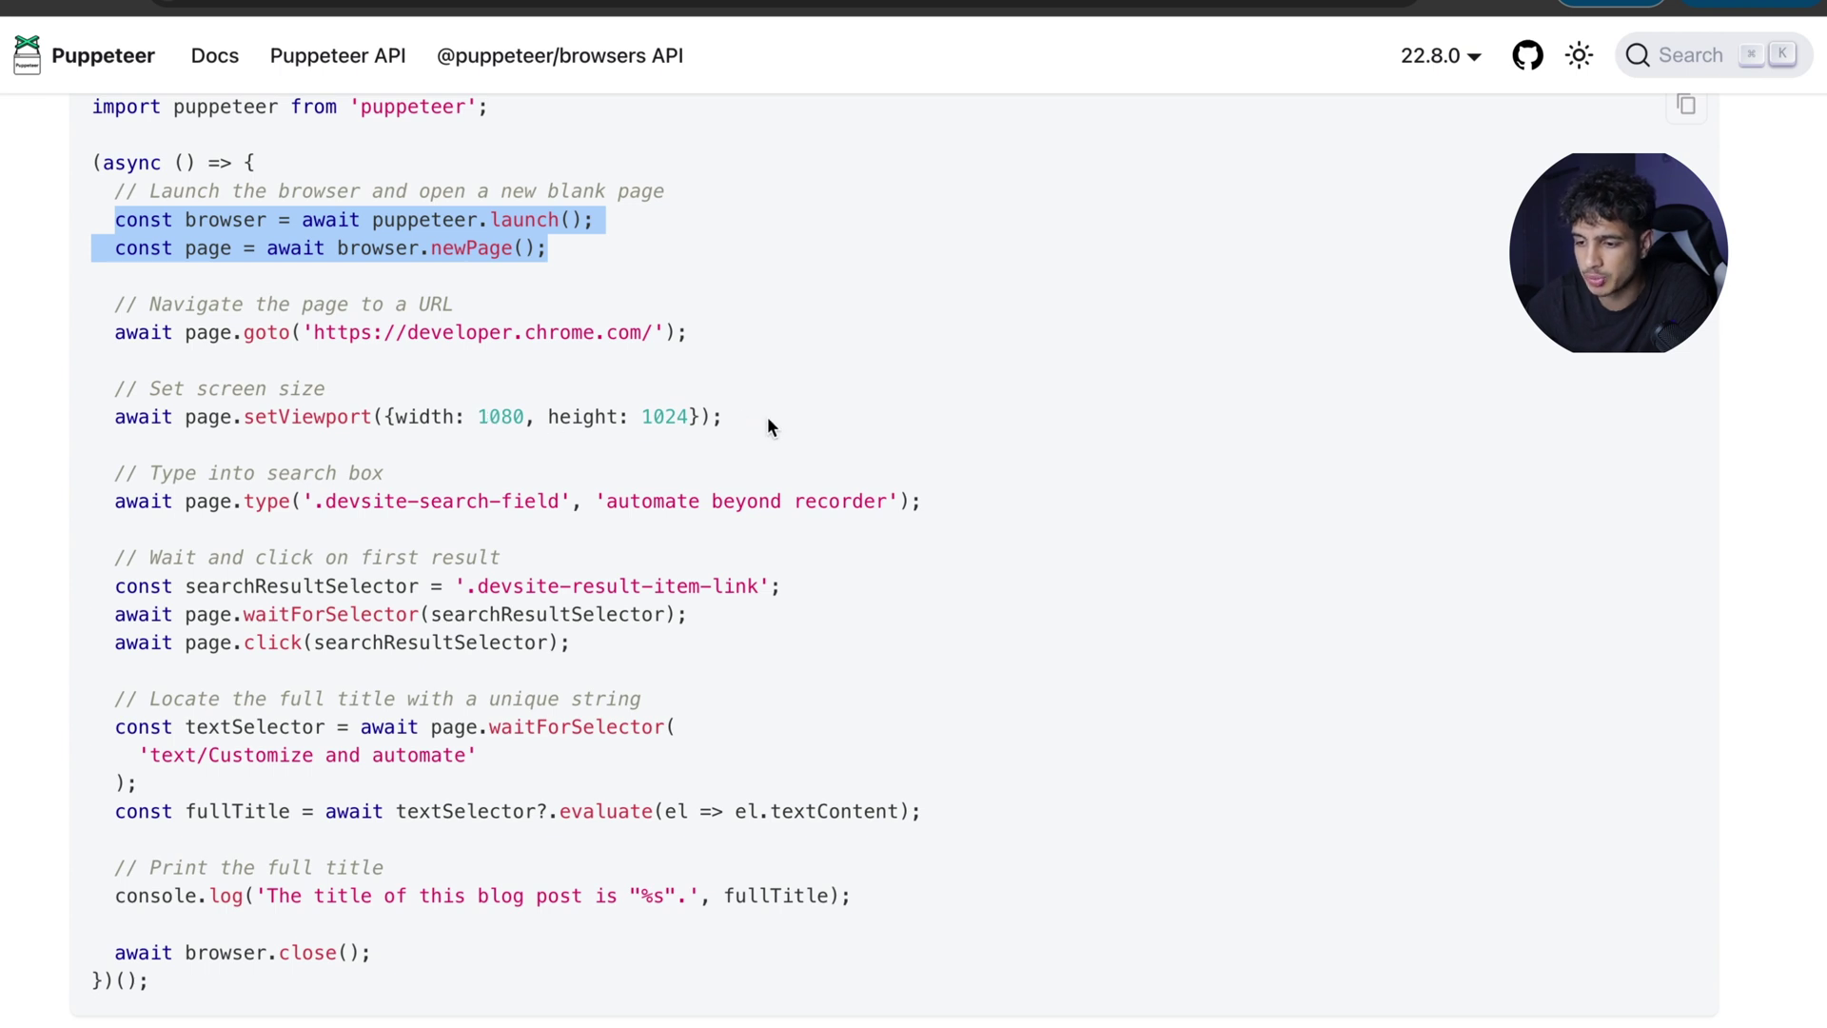
{"action": "left_click_drag", "start_coordinate": [767, 416], "coordinate": [118, 421]}
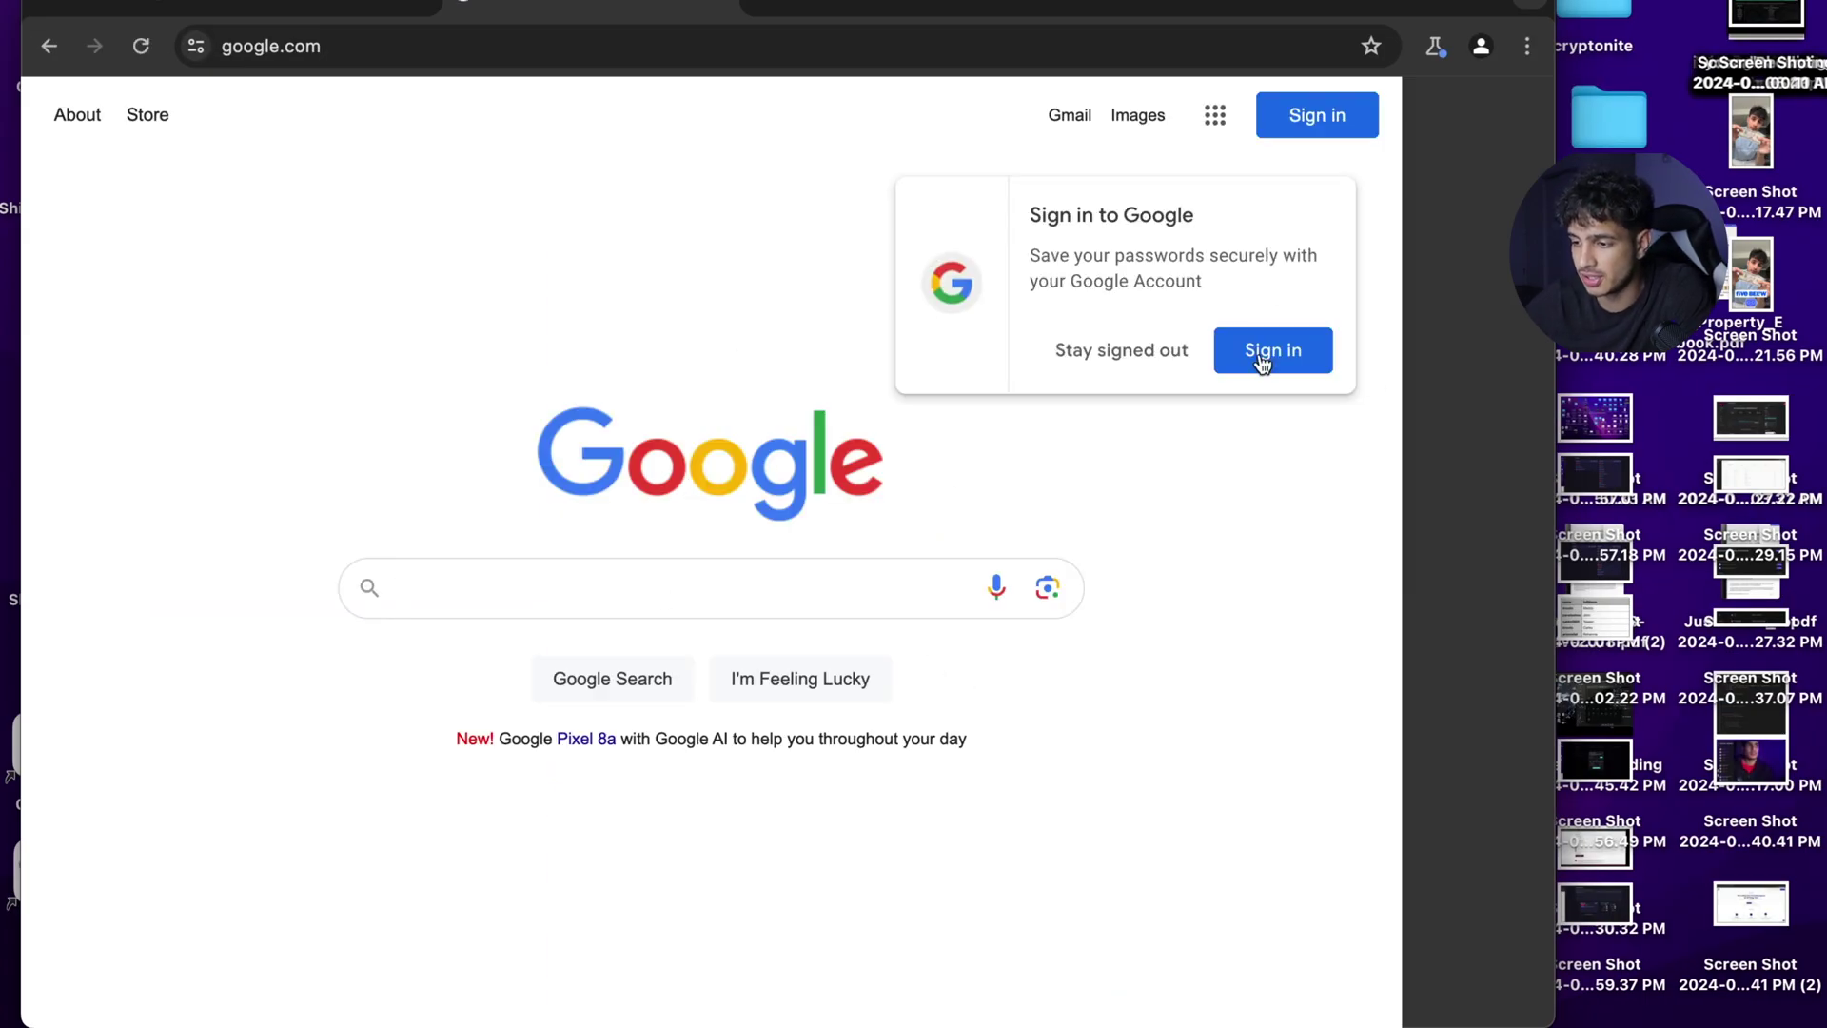
Rerun the script, dismiss Google's sign-in and menu tips, and return to the editor
{"action": "left_click", "coordinate": [1149, 351]}
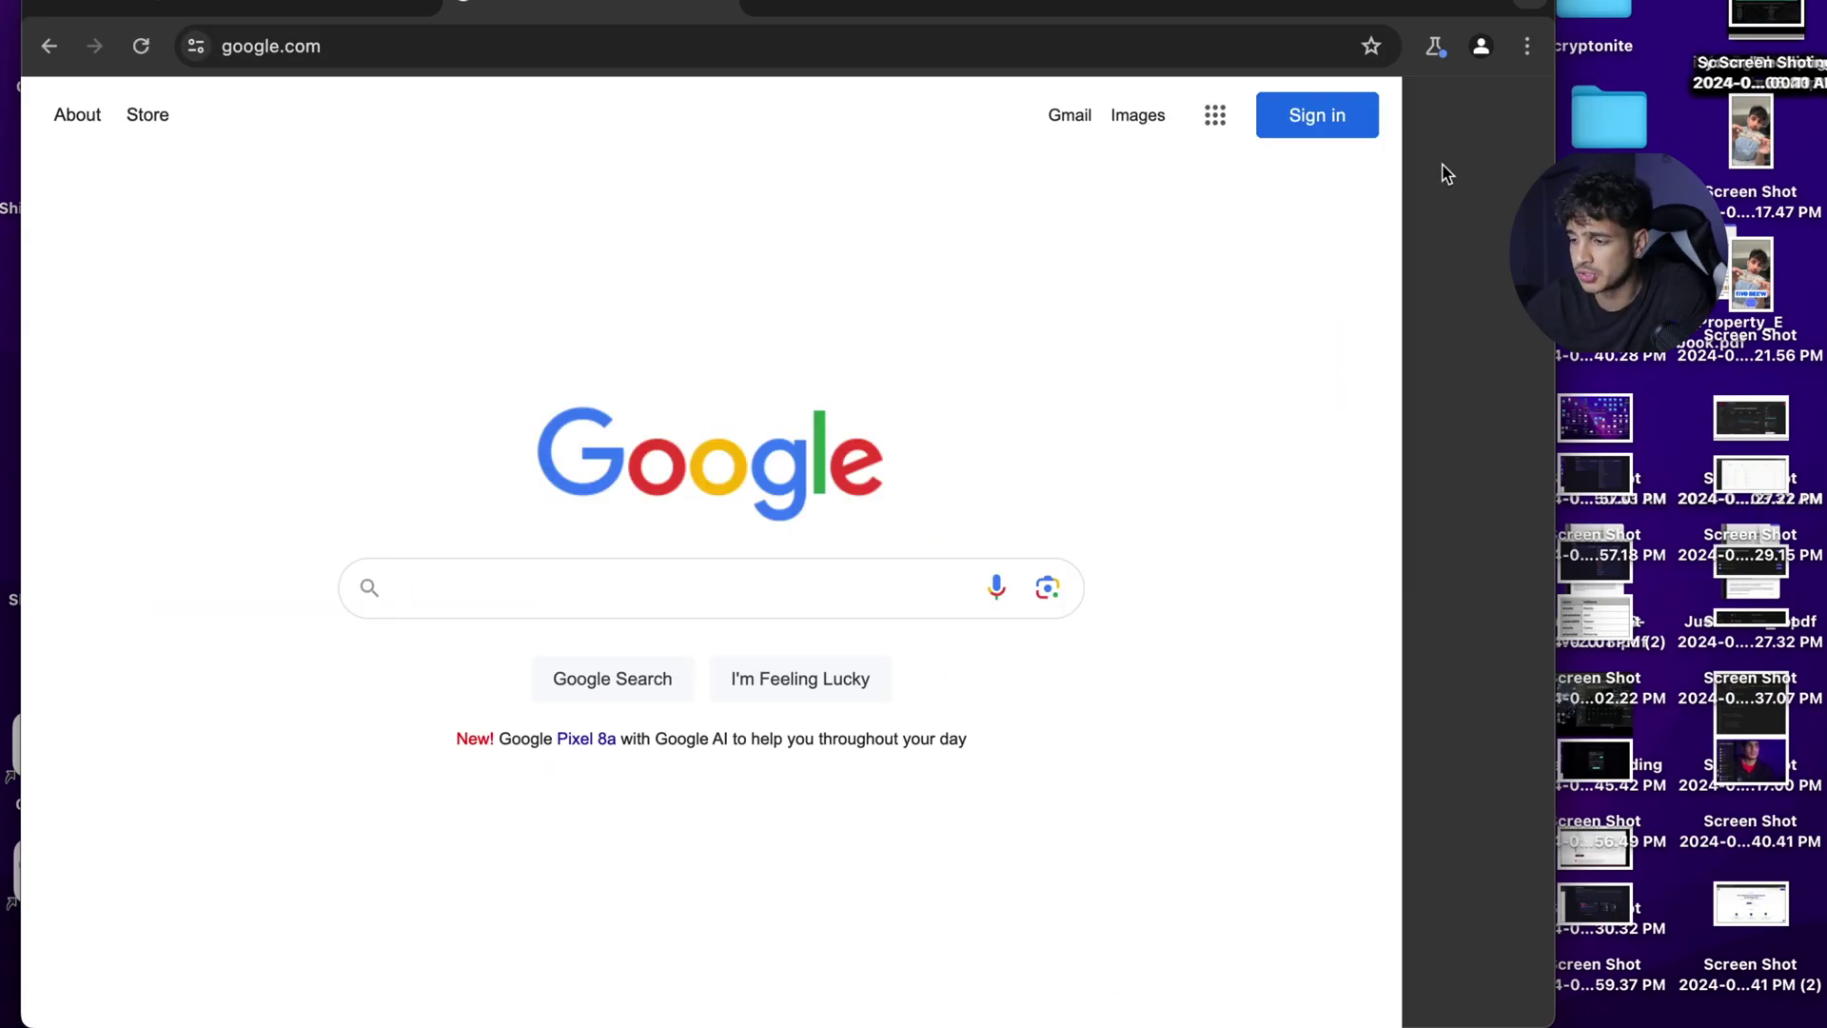
{"action": "left_click", "coordinate": [1511, 121]}
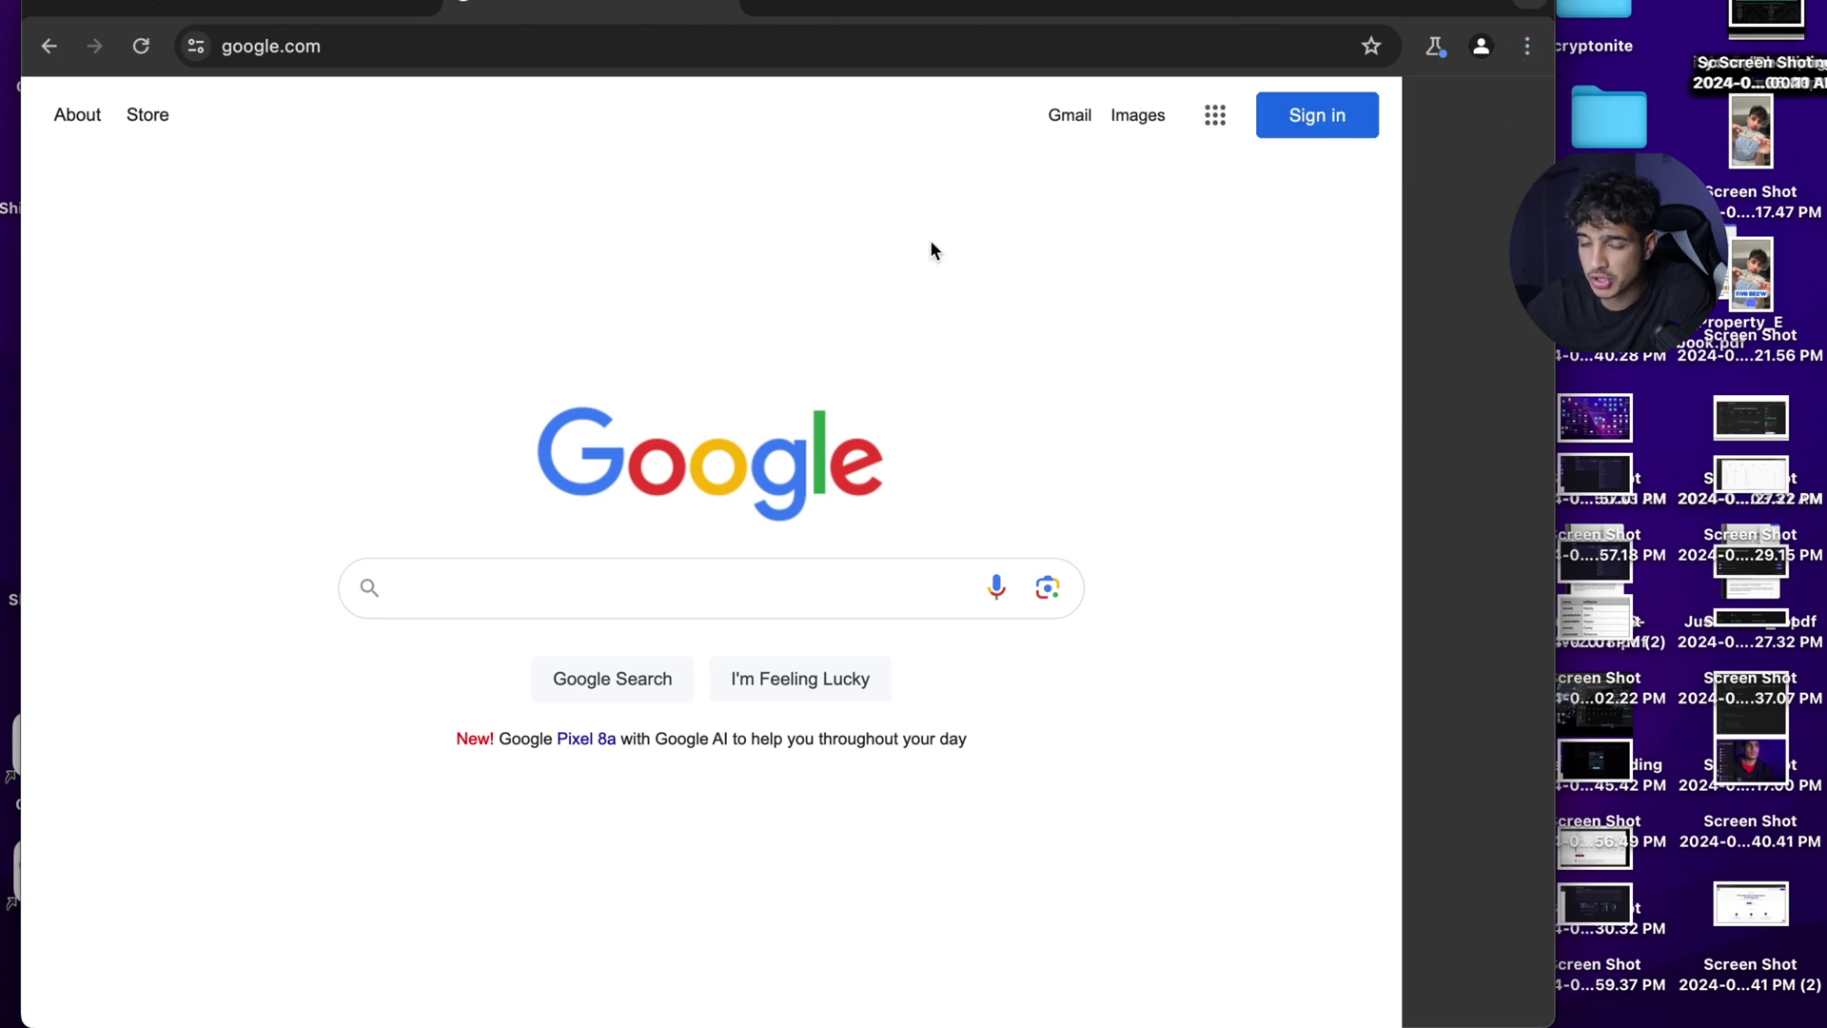
{"action": "key", "text": "ctrl+Up"}
{"action": "left_click", "coordinate": [884, 26]}
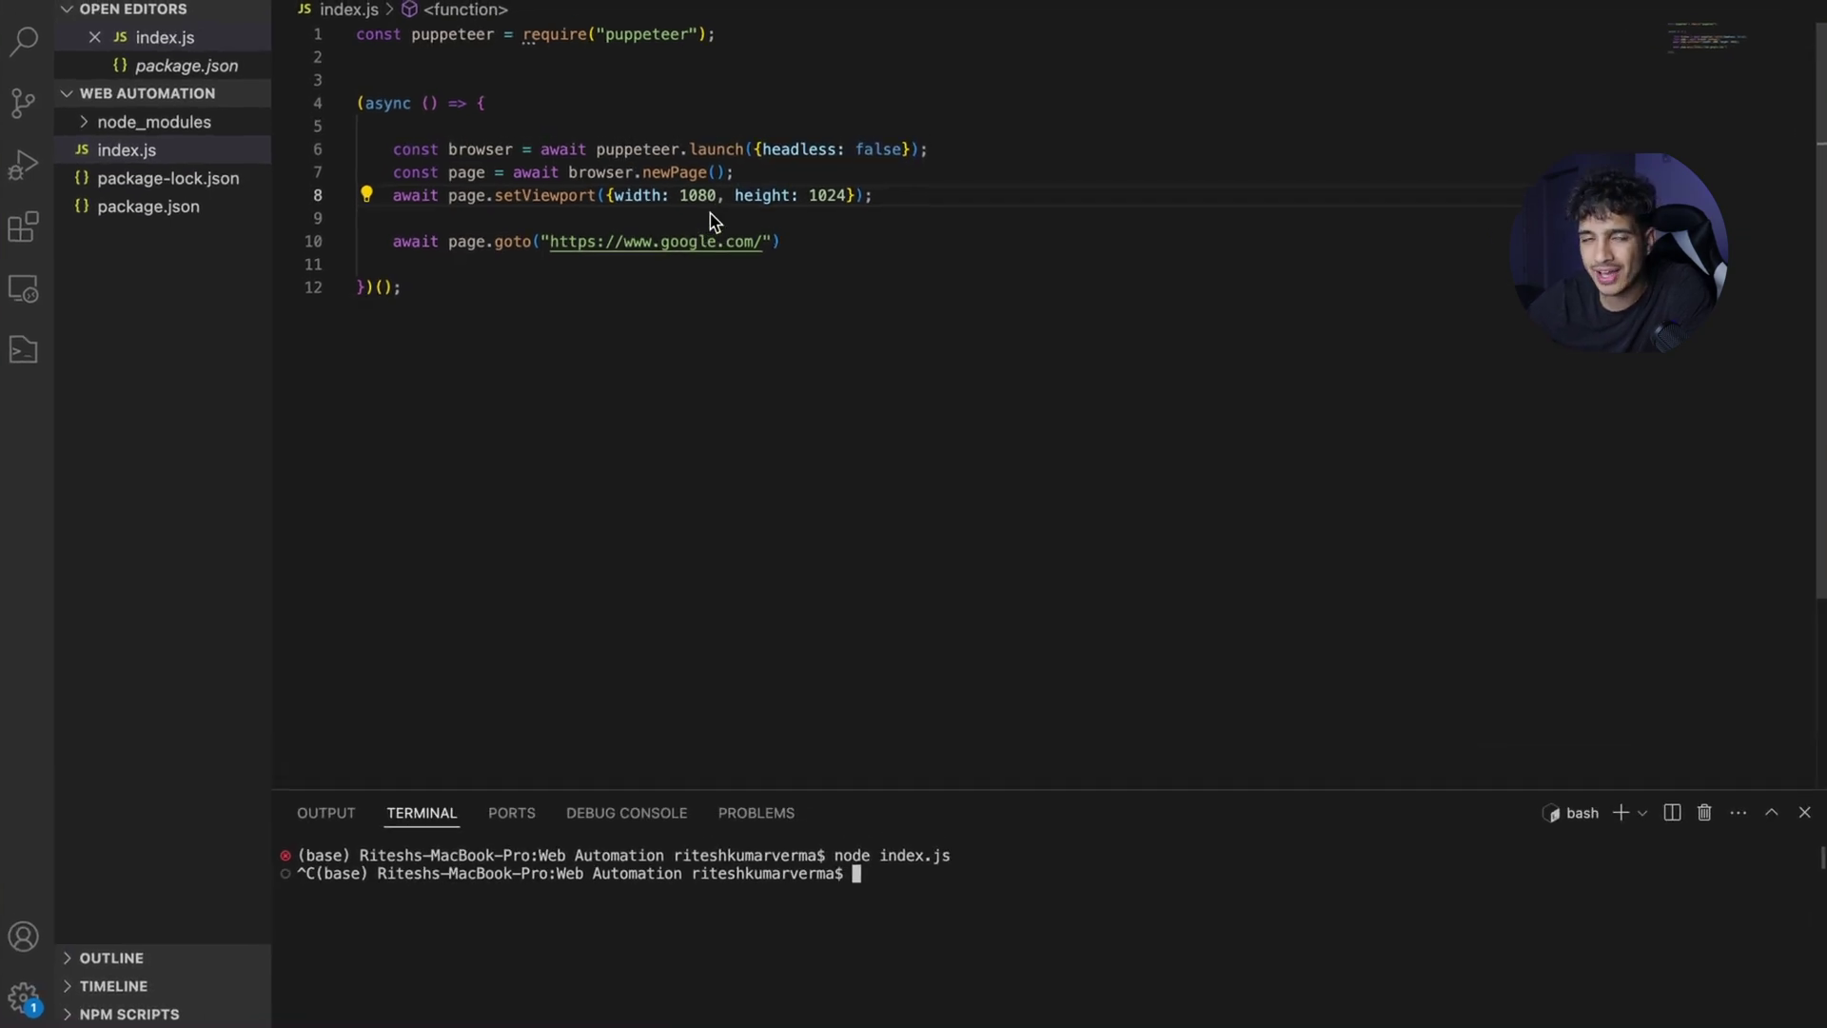
Run npm install puppeteer-extra-plugin-stealth from the npm page in the project terminal
{"action": "key", "text": "ctrl+Right"}
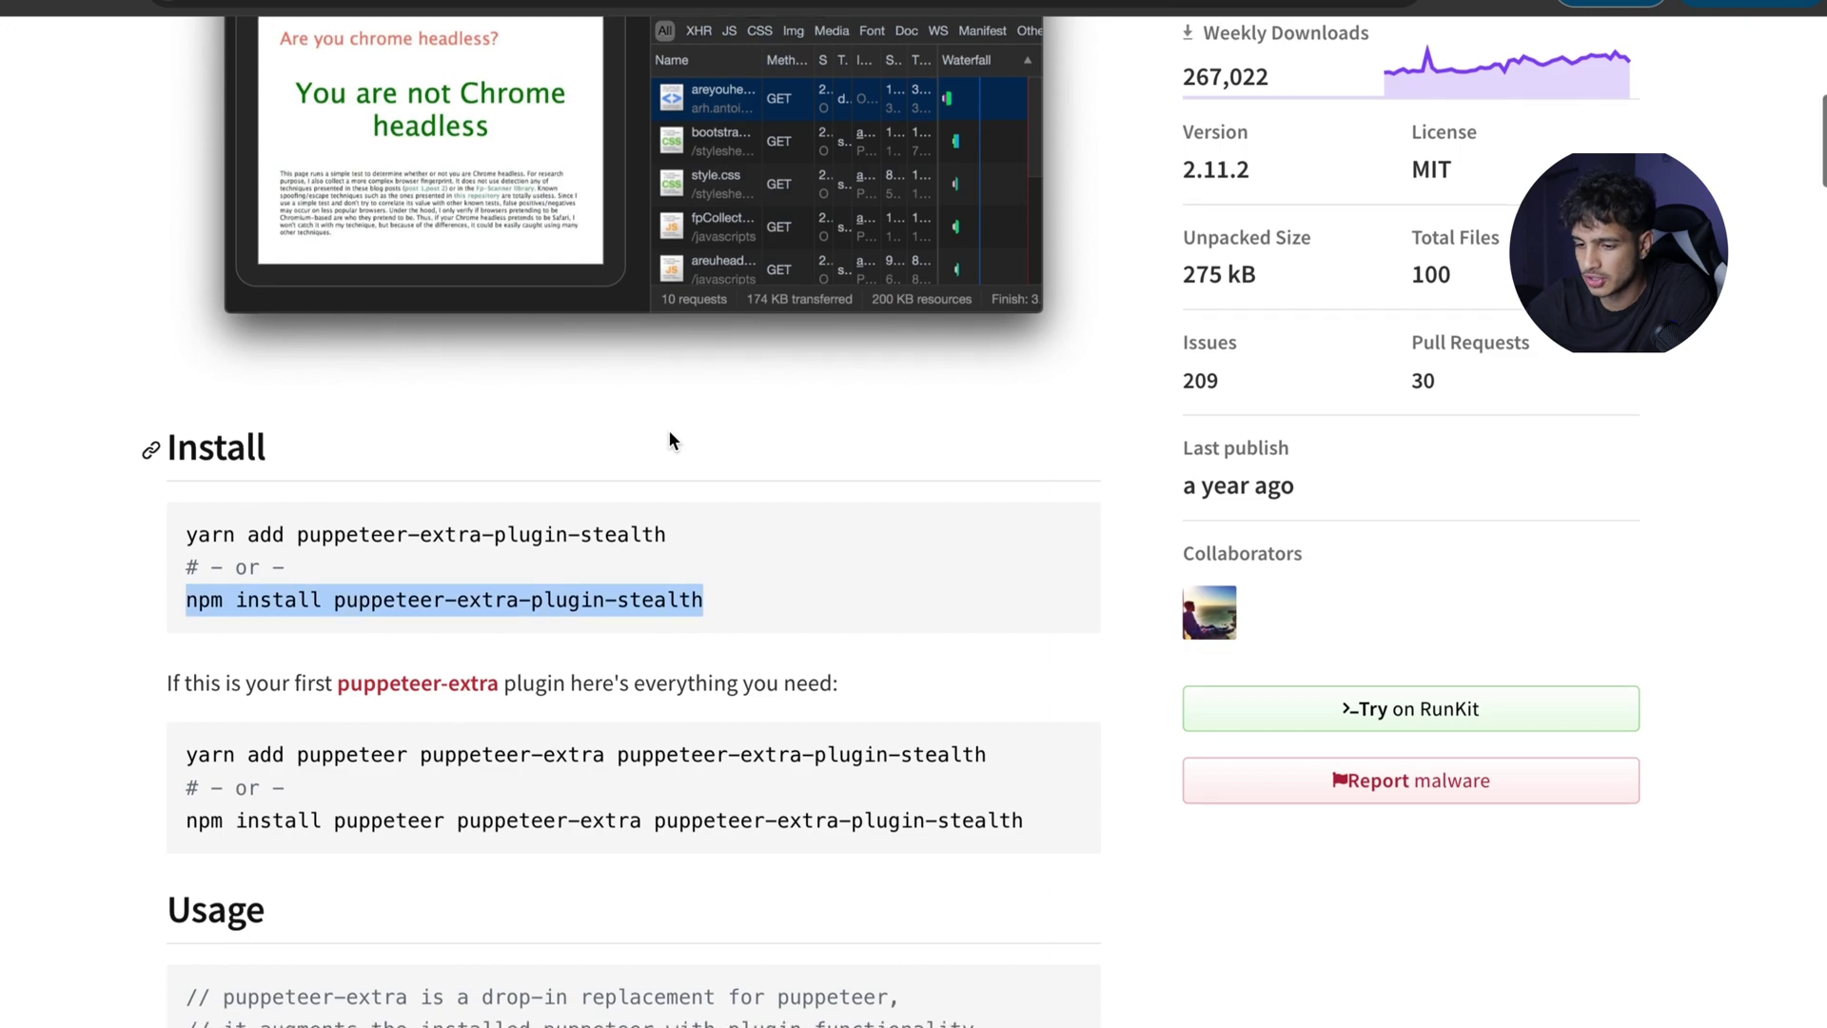
{"action": "left_click", "coordinate": [558, 601]}
{"action": "scroll", "coordinate": [673, 351], "scroll_direction": "up", "scroll_amount": 10}
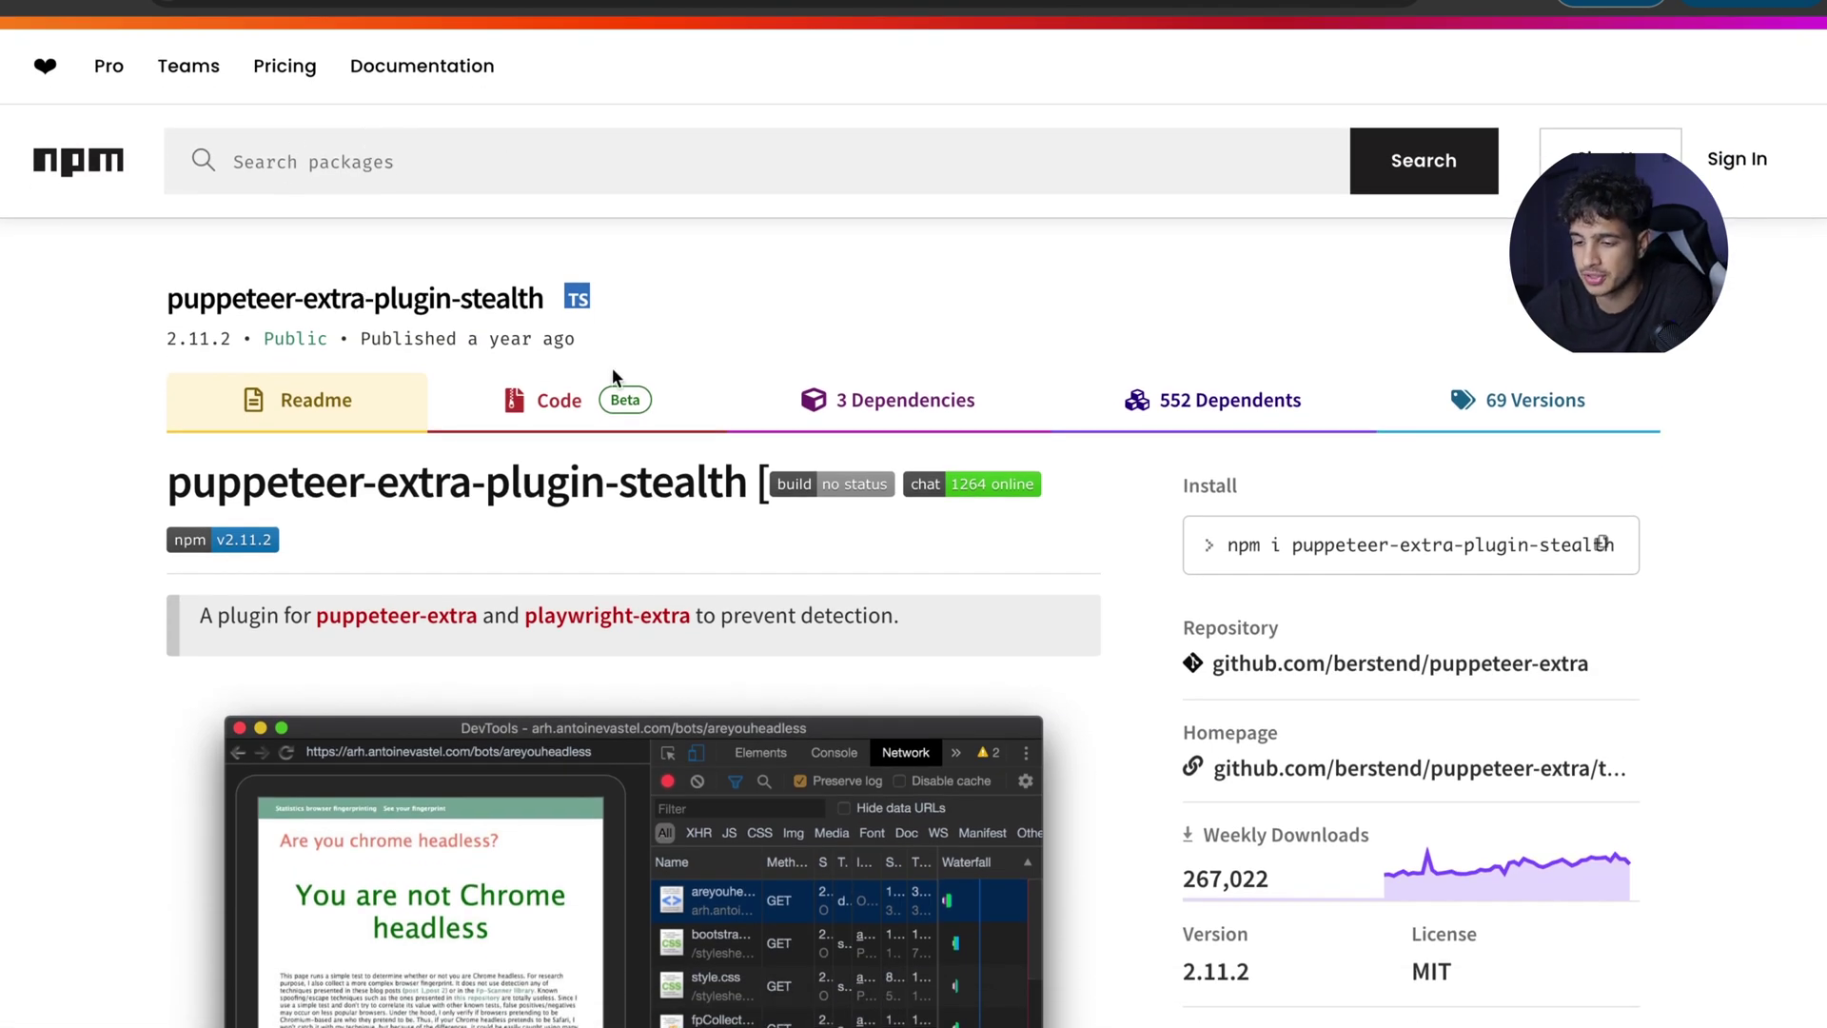
{"action": "scroll", "coordinate": [661, 493], "scroll_direction": "down", "scroll_amount": 5}
{"action": "scroll", "coordinate": [663, 514], "scroll_direction": "down", "scroll_amount": 3}
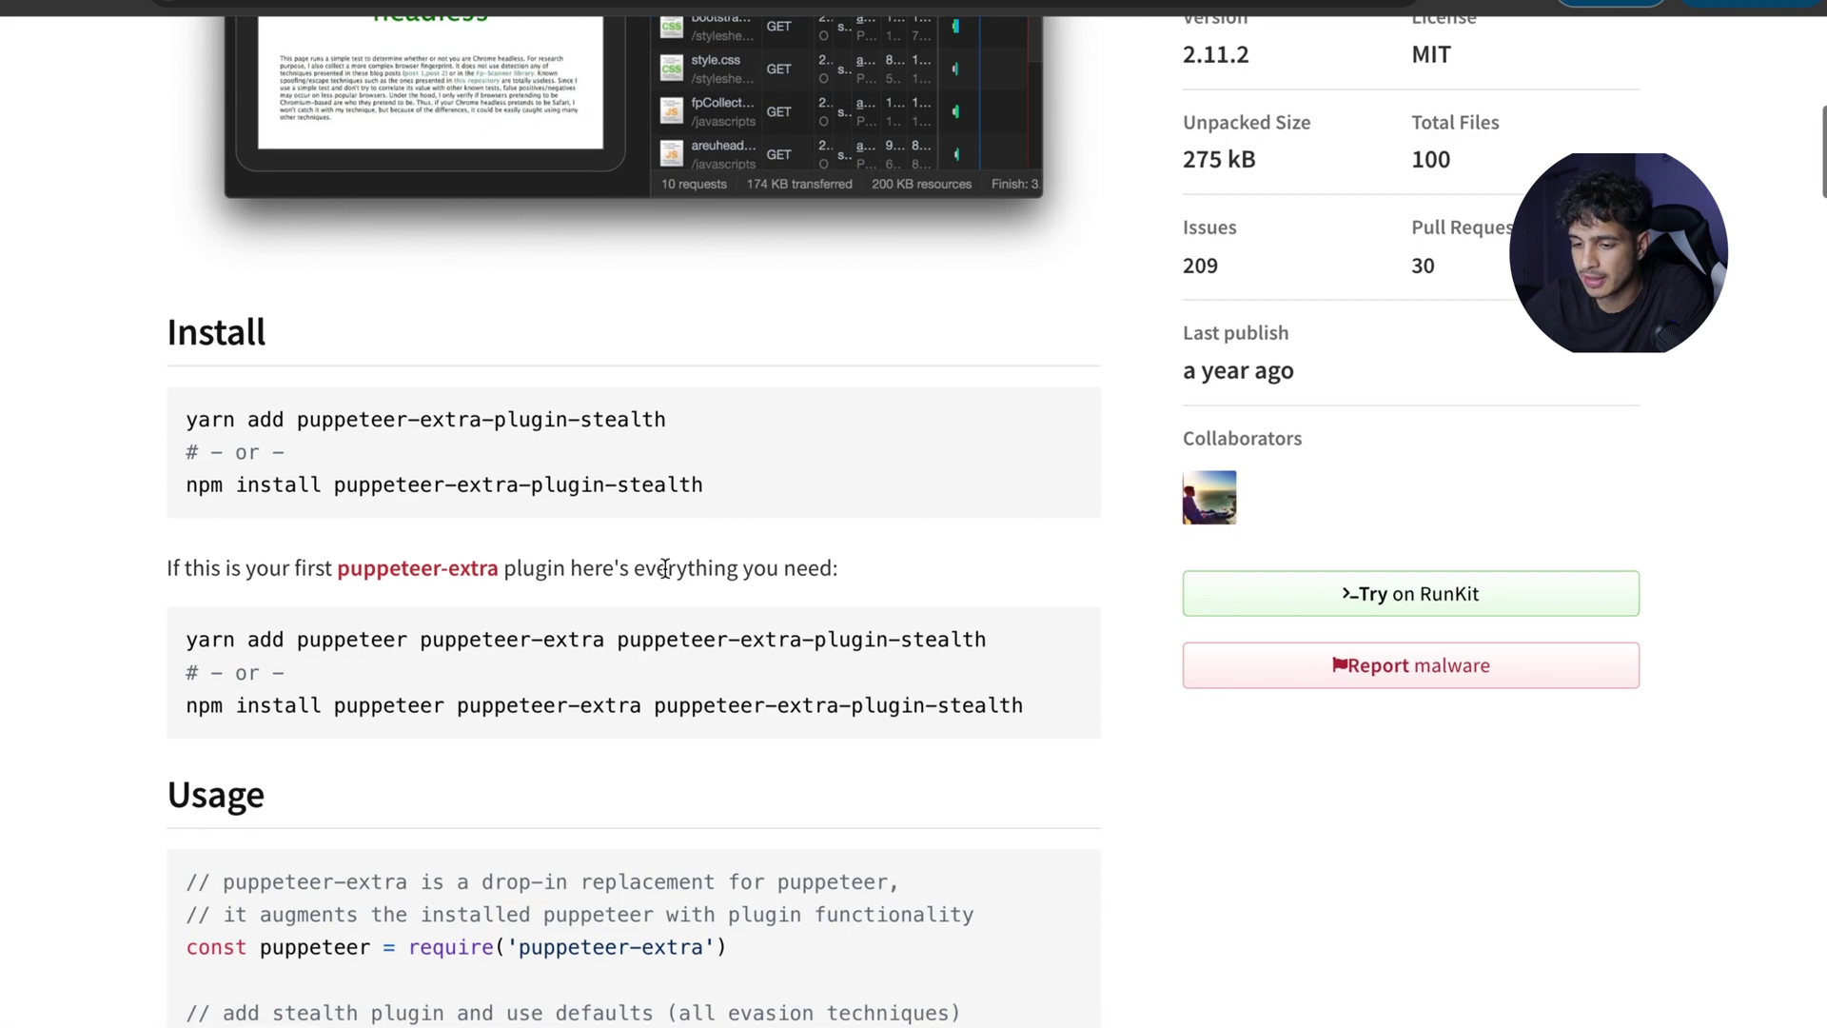
{"action": "left_click_drag", "start_coordinate": [742, 486], "coordinate": [187, 489]}
{"action": "key", "text": "super+c"}
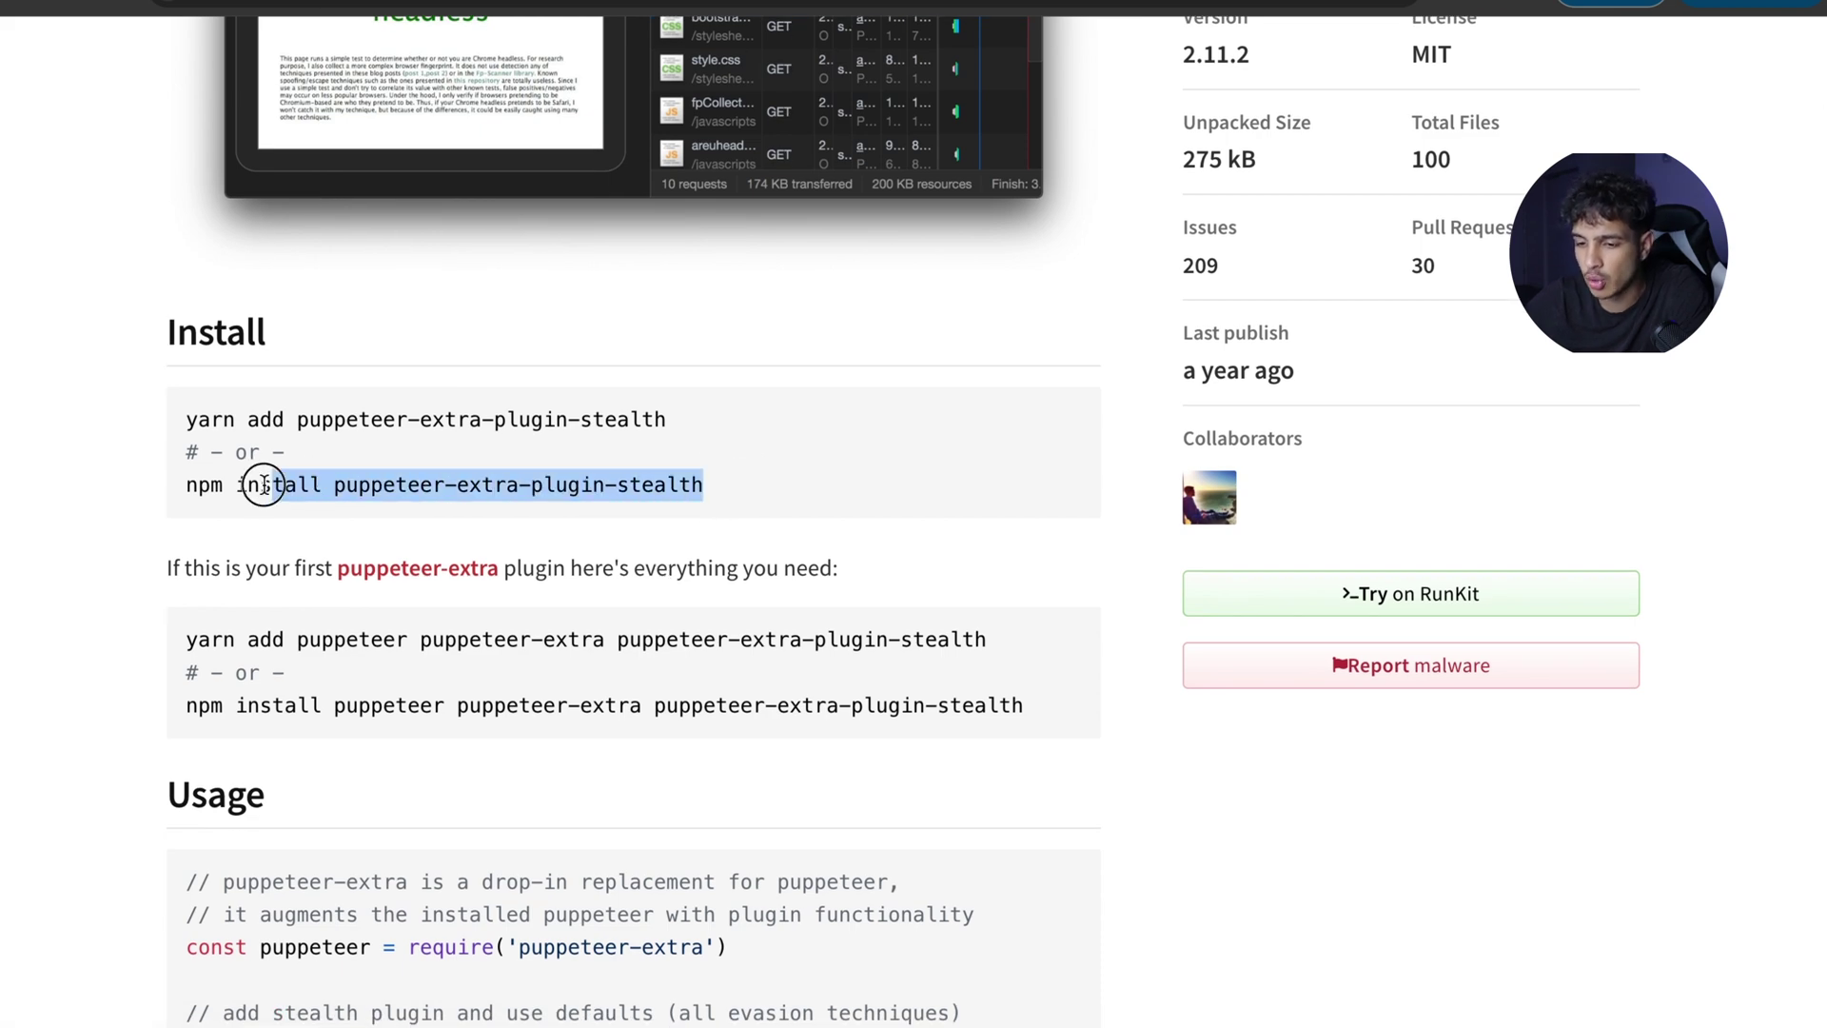
{"action": "key", "text": "ctrl+Up"}
{"action": "left_click", "coordinate": [942, 43]}
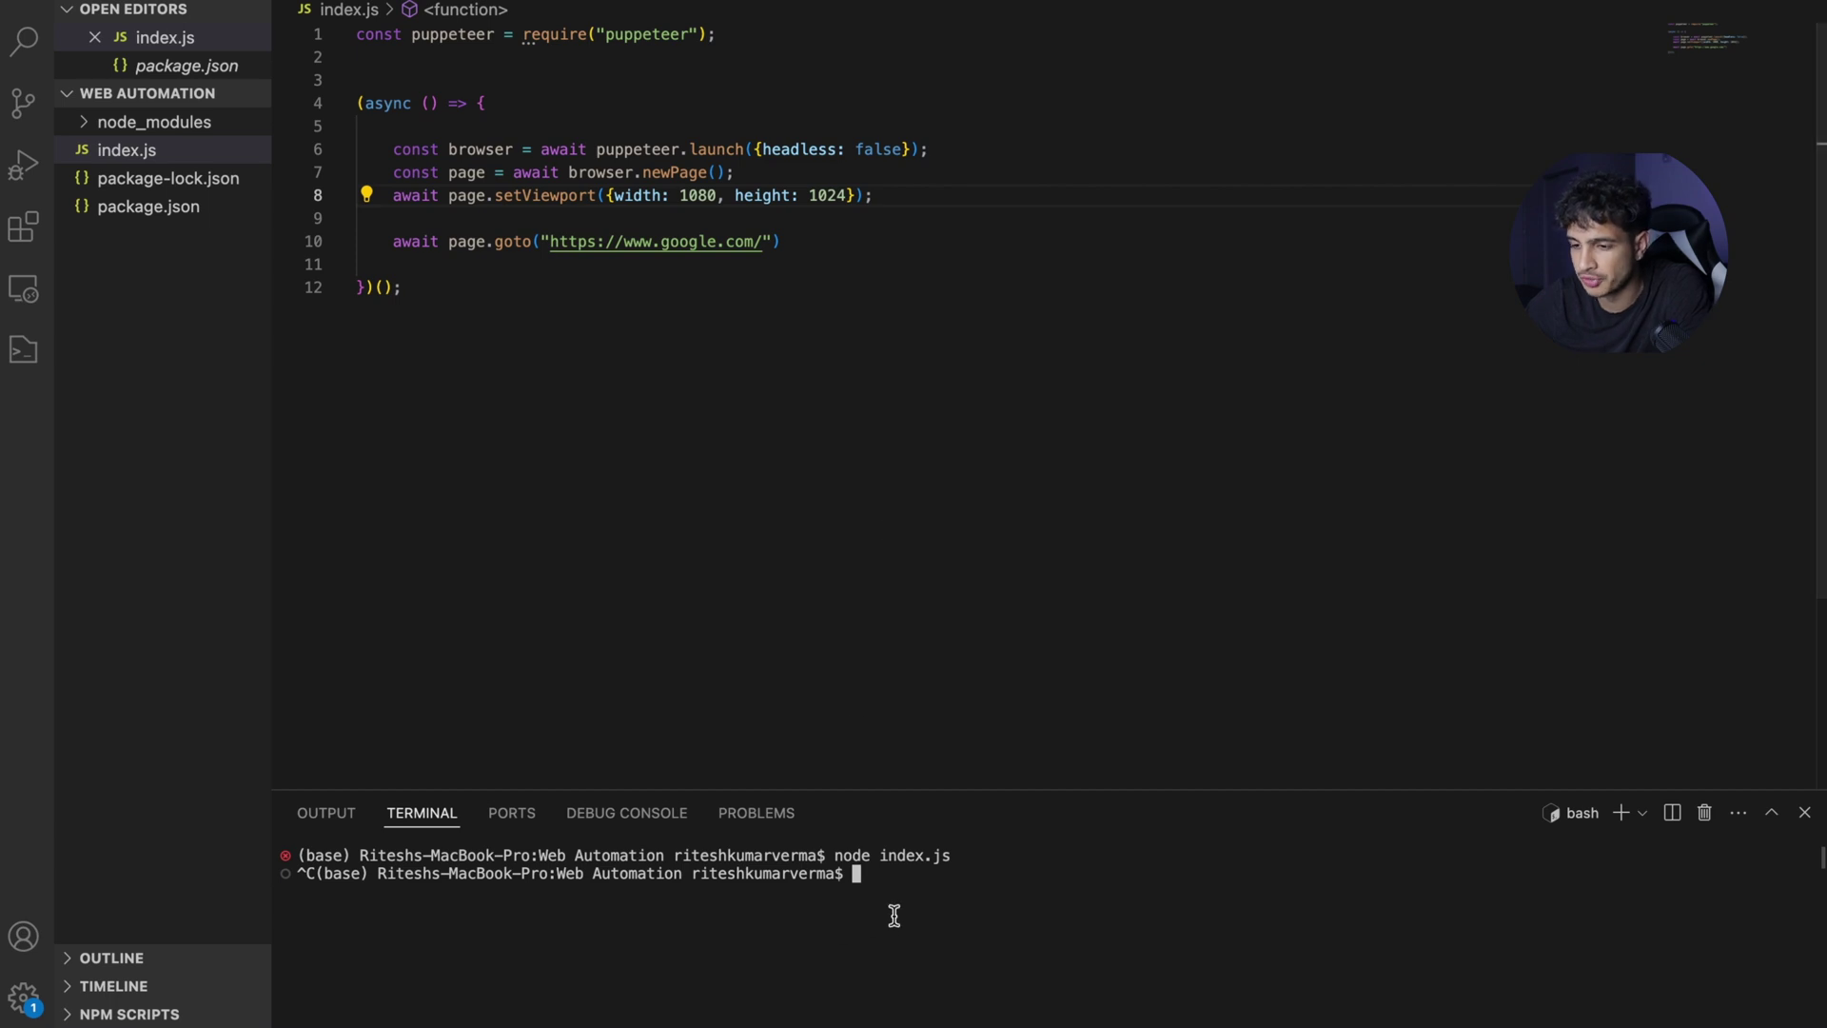
{"action": "key", "text": "super+v"}
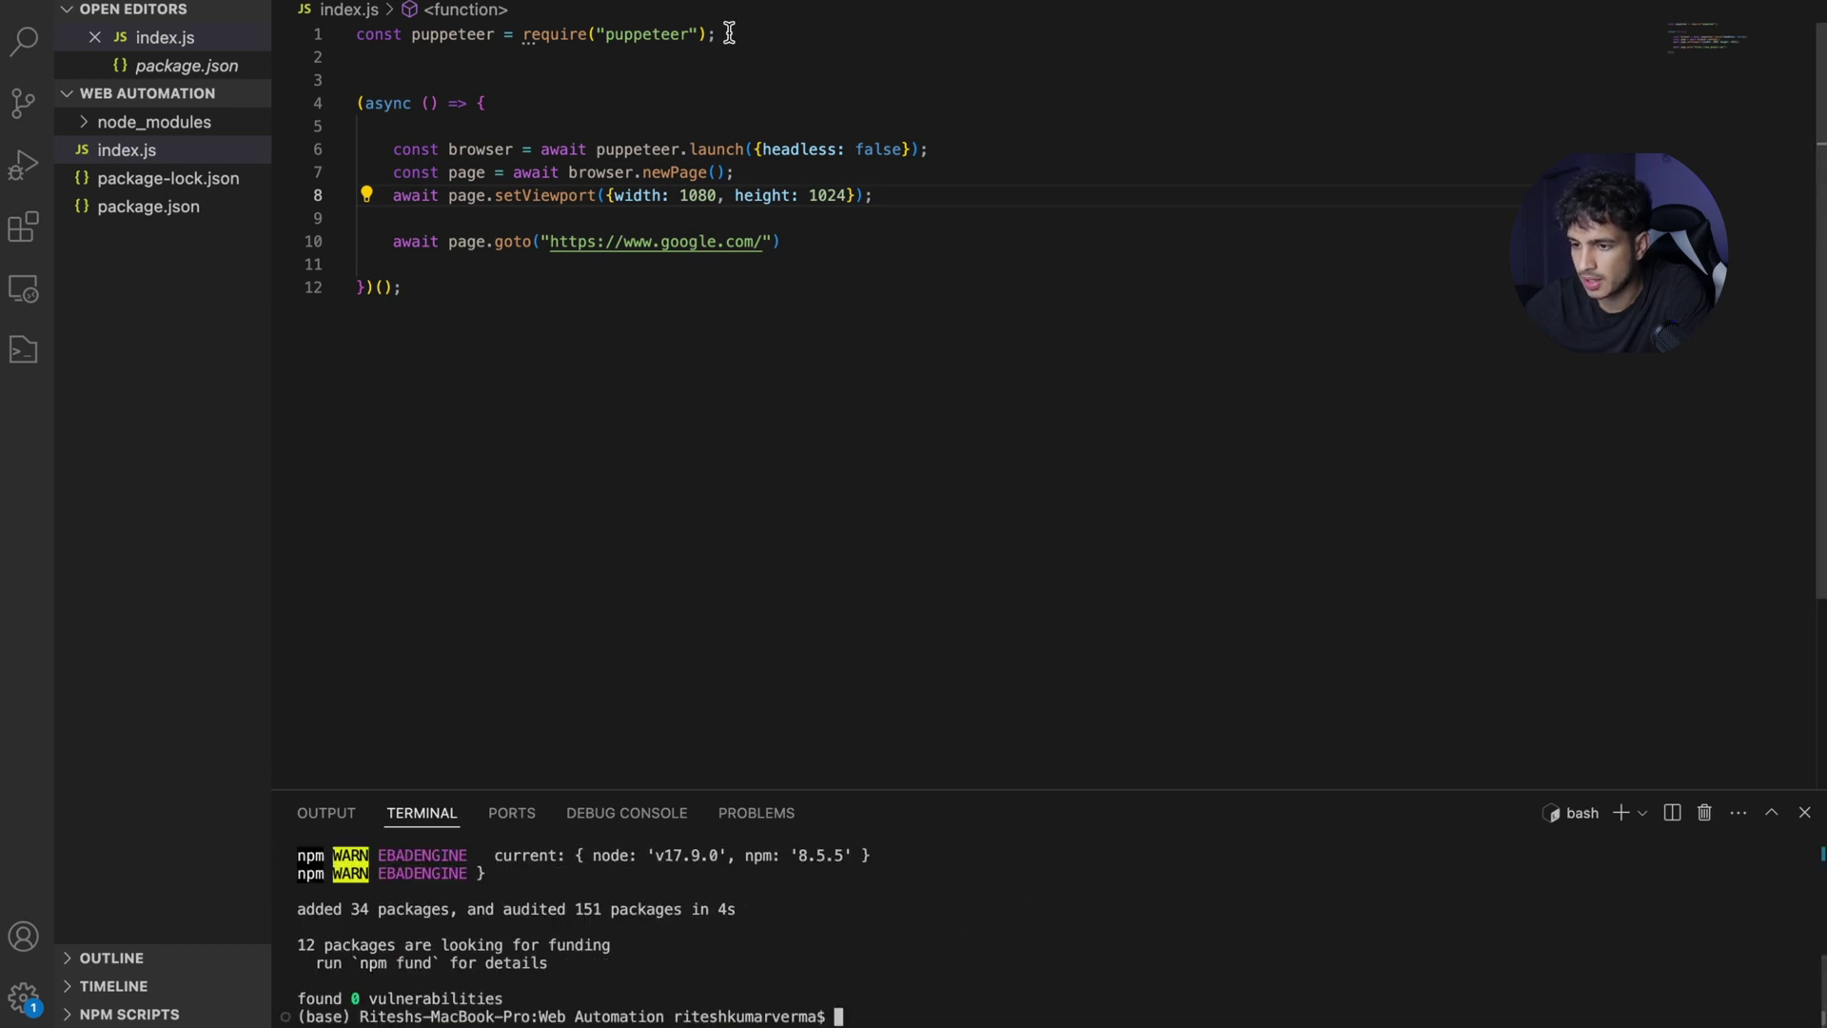
{"action": "left_click", "coordinate": [751, 54]}
{"action": "scroll", "coordinate": [804, 962], "scroll_direction": "up", "scroll_amount": 5}
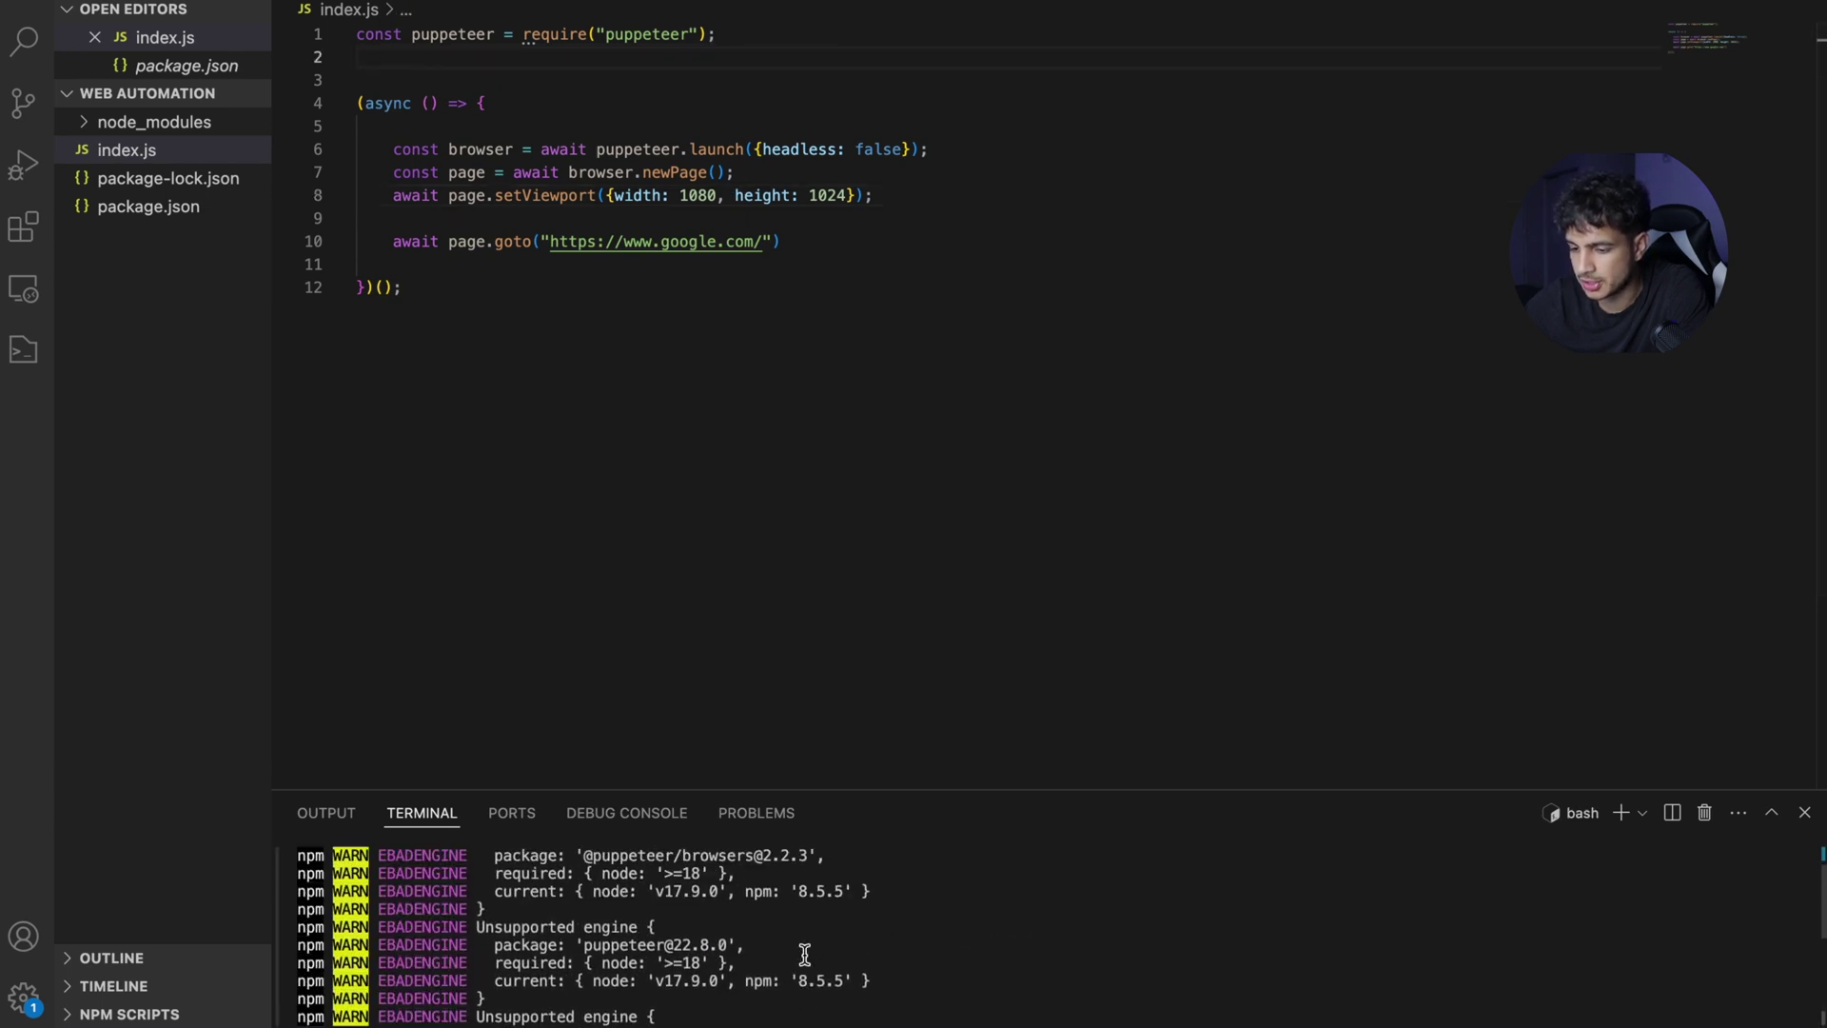
{"action": "scroll", "coordinate": [803, 963], "scroll_direction": "down", "scroll_amount": 5}
Select the Usage require lines through puppeteer.use(StealthPlugin()) in the puppeteer-extra docs
{"action": "key", "text": "ctrl+Up"}
{"action": "left_click", "coordinate": [1114, 24]}
{"action": "scroll", "coordinate": [773, 599], "scroll_direction": "down", "scroll_amount": 5}
{"action": "left_click_drag", "start_coordinate": [731, 357], "coordinate": [188, 362]}
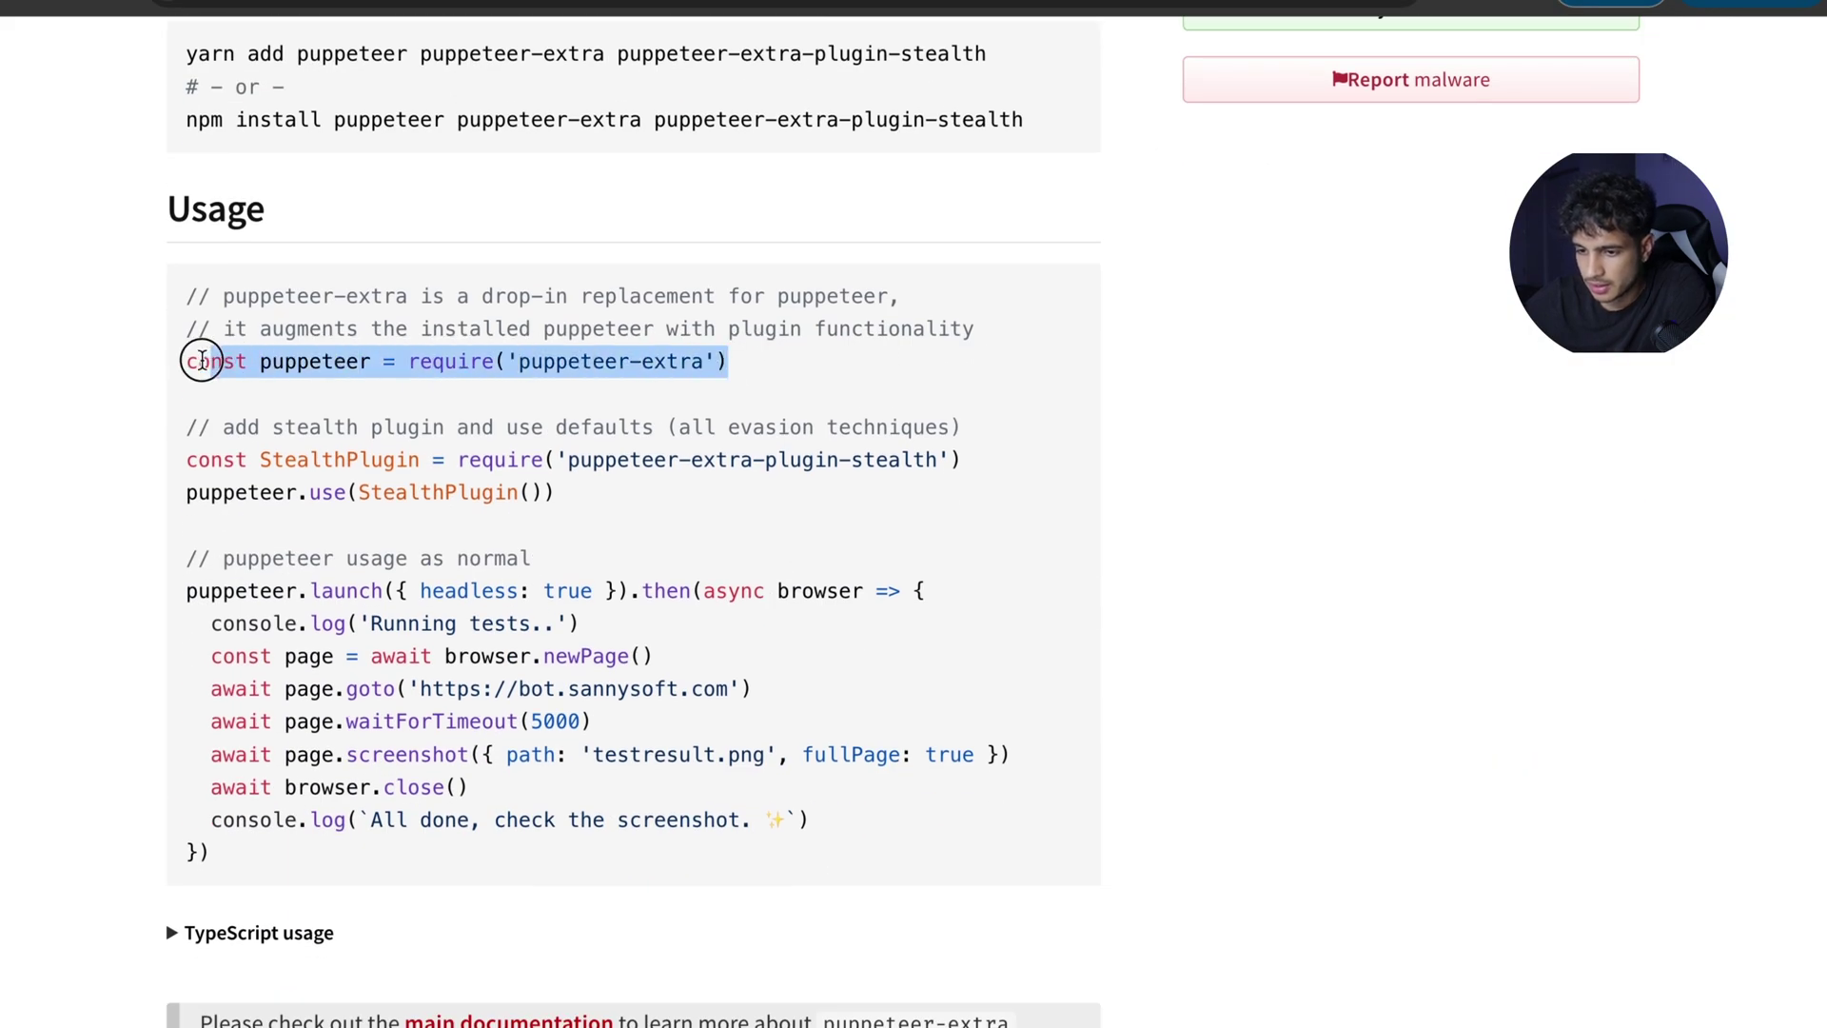
{"action": "left_click_drag", "start_coordinate": [592, 513], "coordinate": [190, 369]}
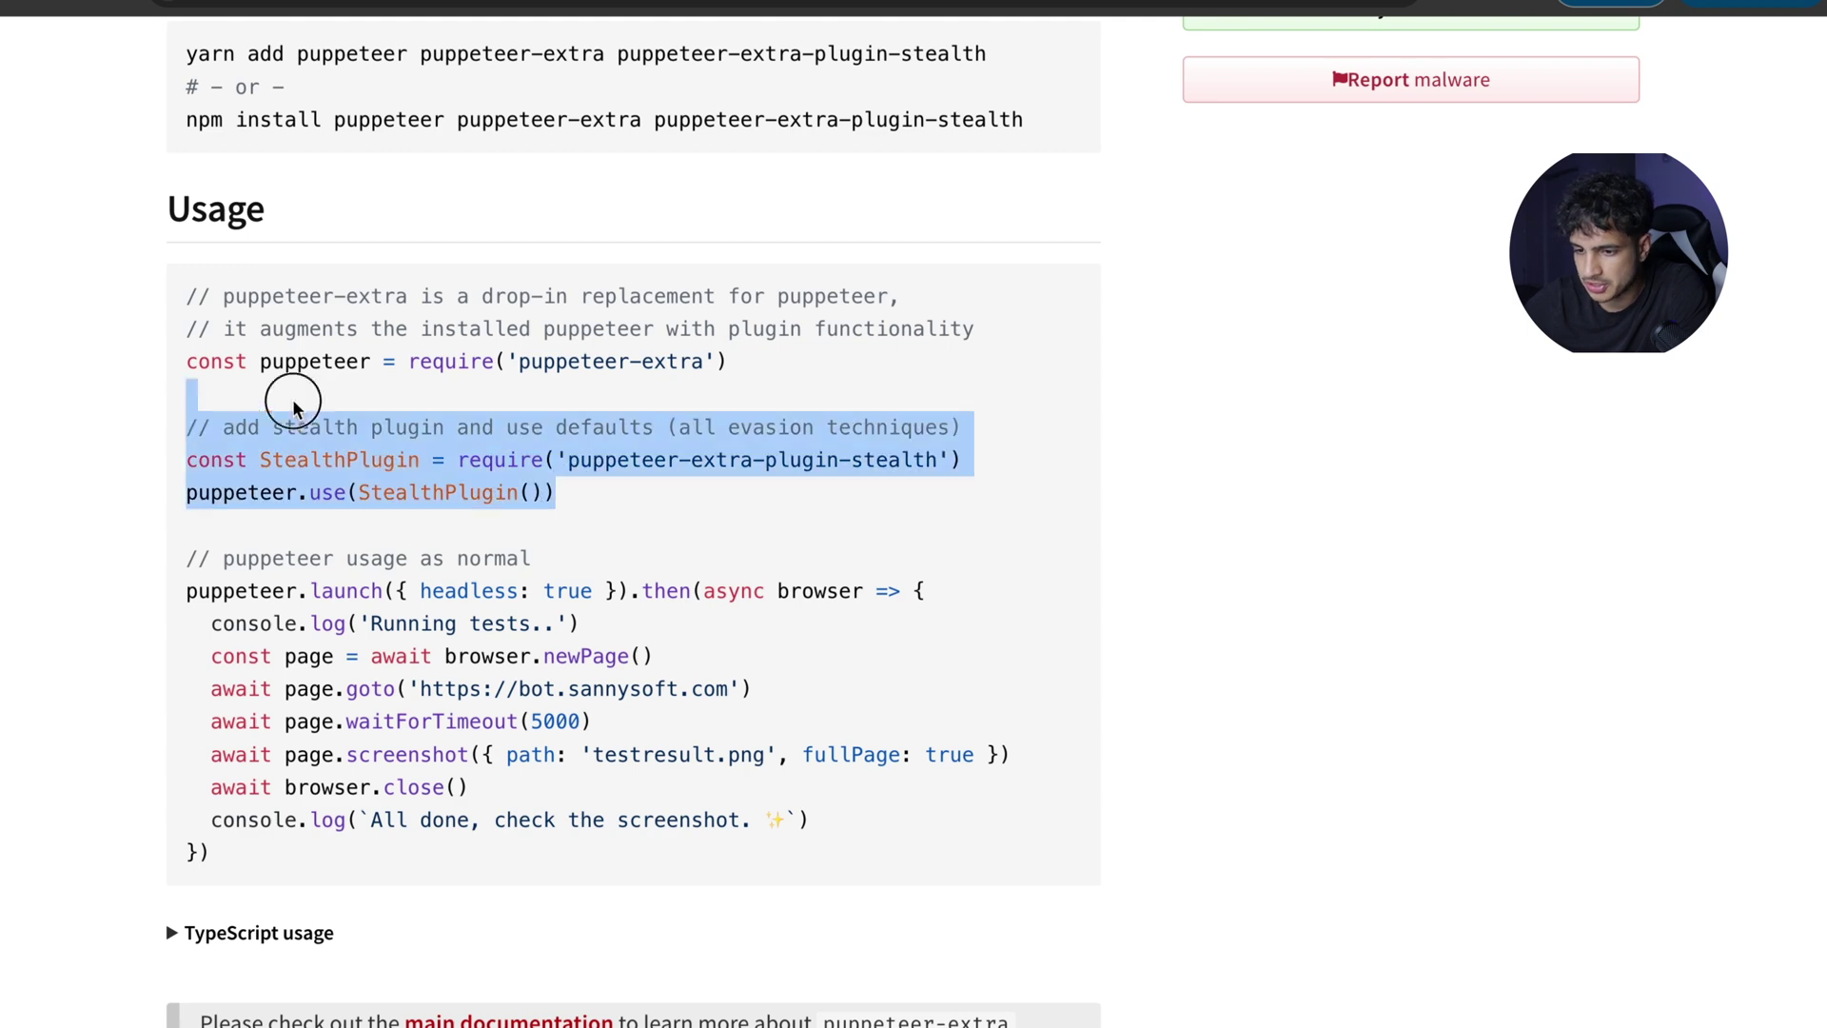
Replace line 1 with the puppeteer-extra and StealthPlugin require/use lines and save
{"action": "key", "text": "ctrl+Up"}
{"action": "left_click", "coordinate": [921, 21]}
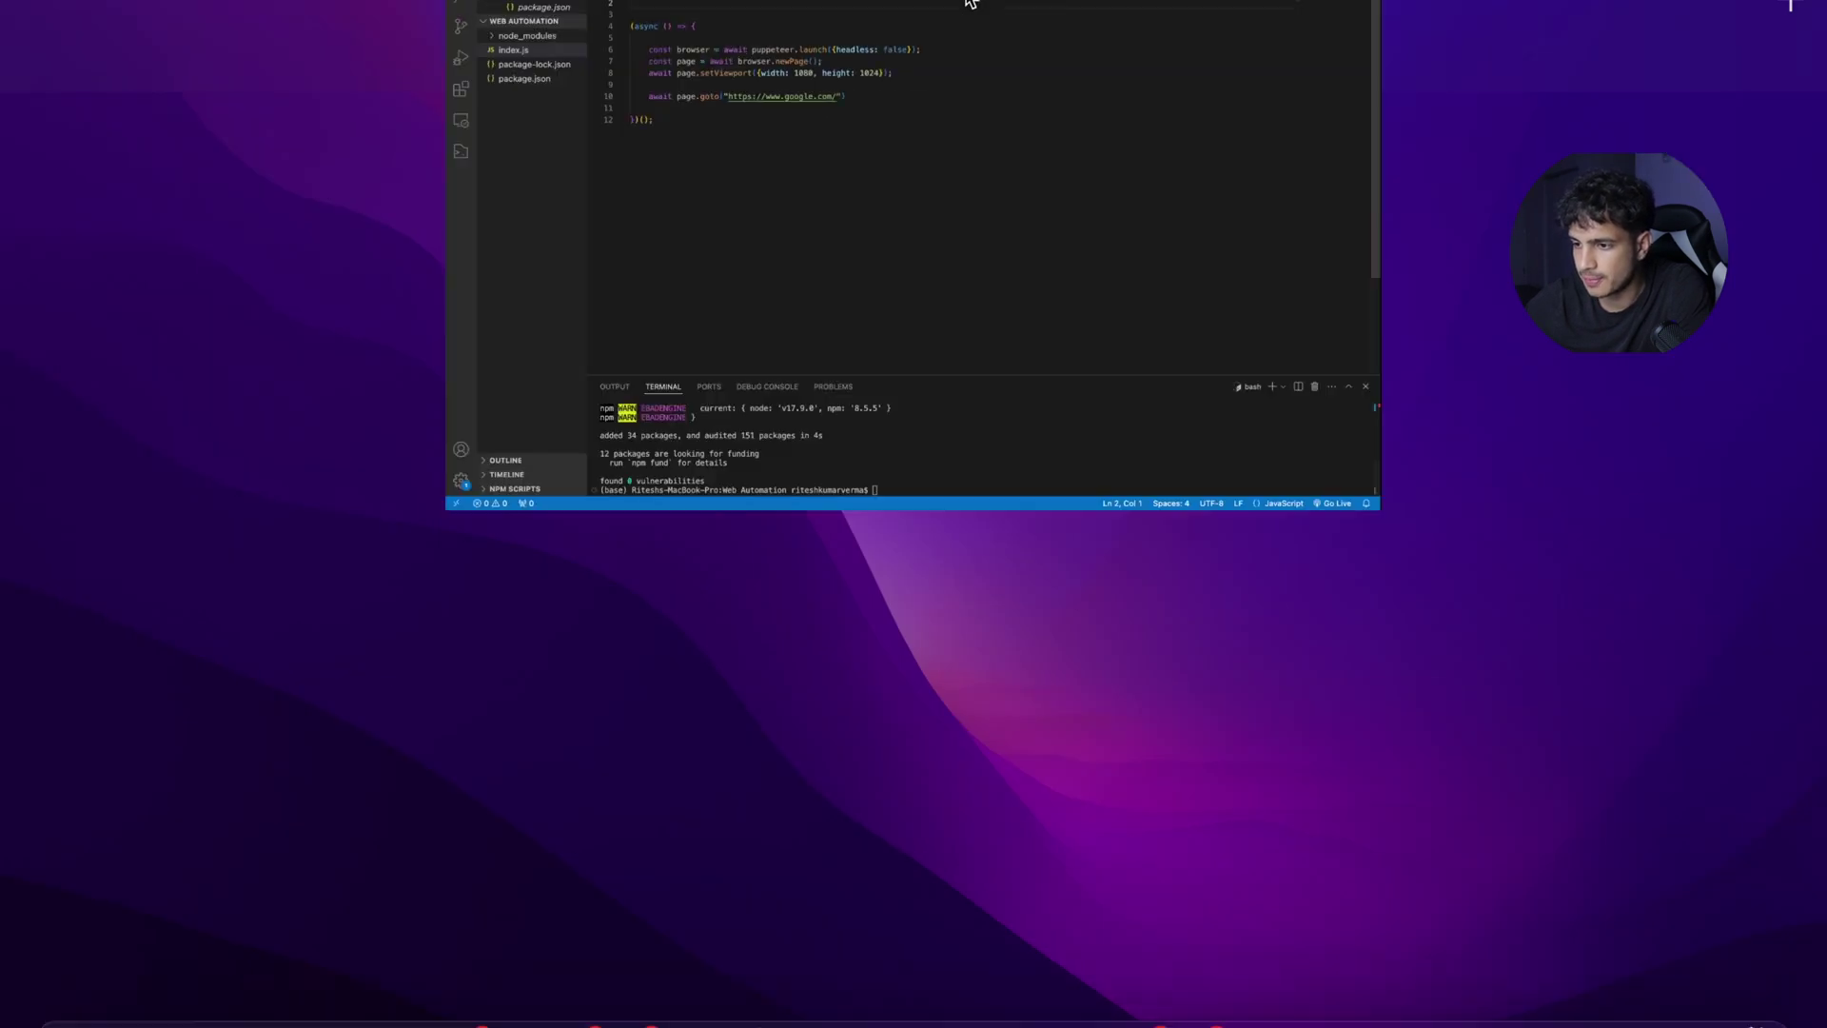
{"action": "left_click_drag", "start_coordinate": [754, 33], "coordinate": [357, 33]}
{"action": "type", "text": "const puppeteer = require('puppeteer-extra')  // add stealth plugin and use defaults (all evasion techniques) const StealthPlugin = require('puppeteer-extra-plugin-stealth') puppeteer.use(StealthPlugin())"}
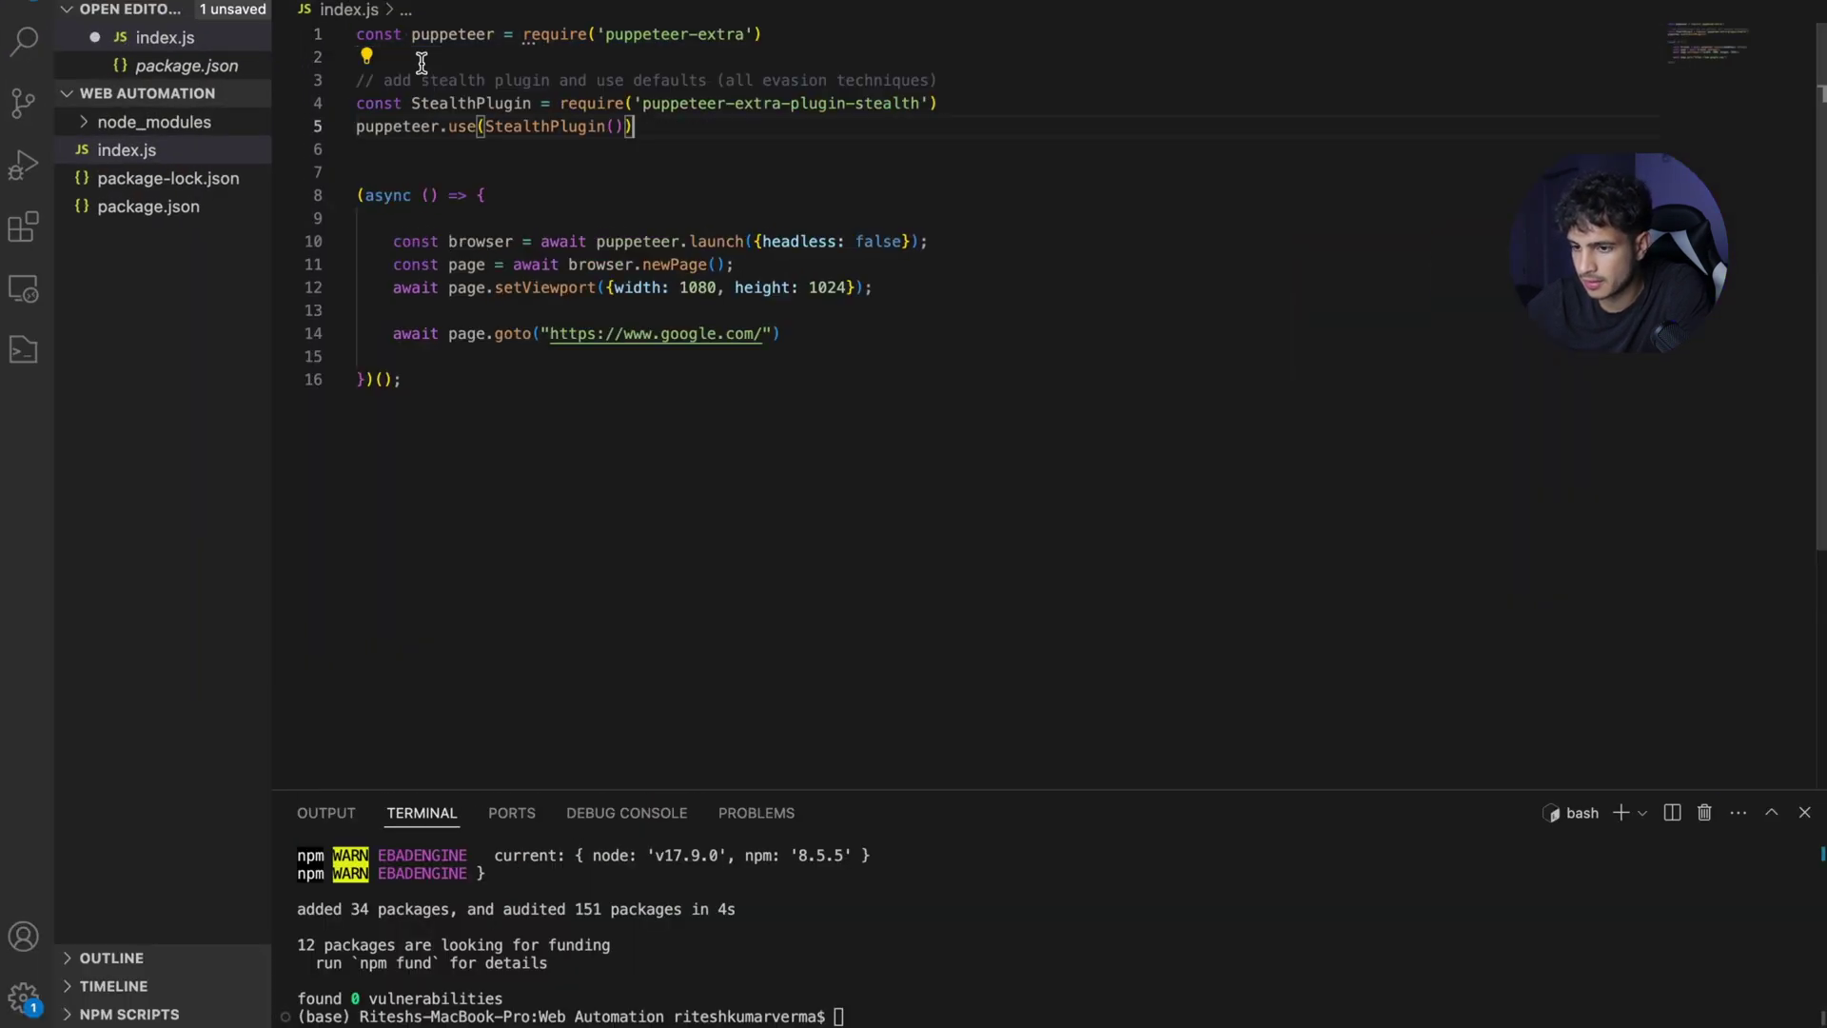
{"action": "left_click", "coordinate": [982, 79]}
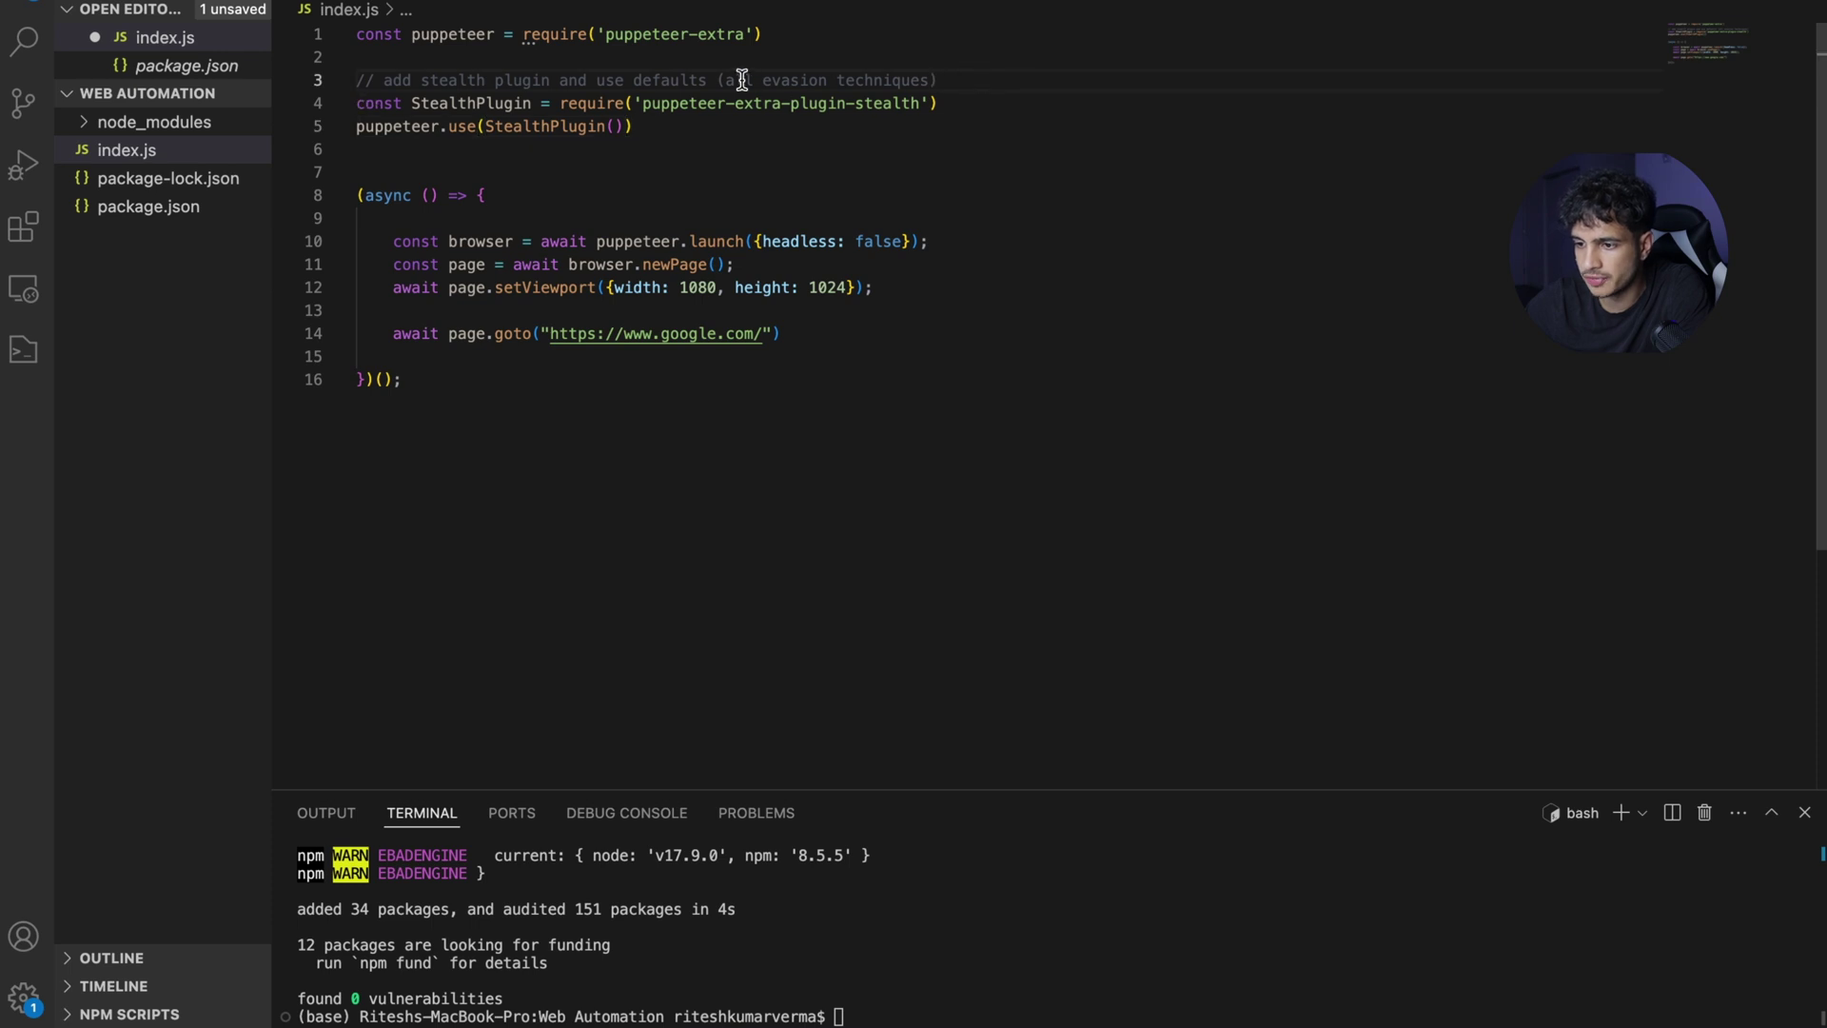
{"action": "left_click_drag", "start_coordinate": [726, 80], "coordinate": [932, 80]}
{"action": "left_click", "coordinate": [873, 173]}
{"action": "key", "text": "super+s"}
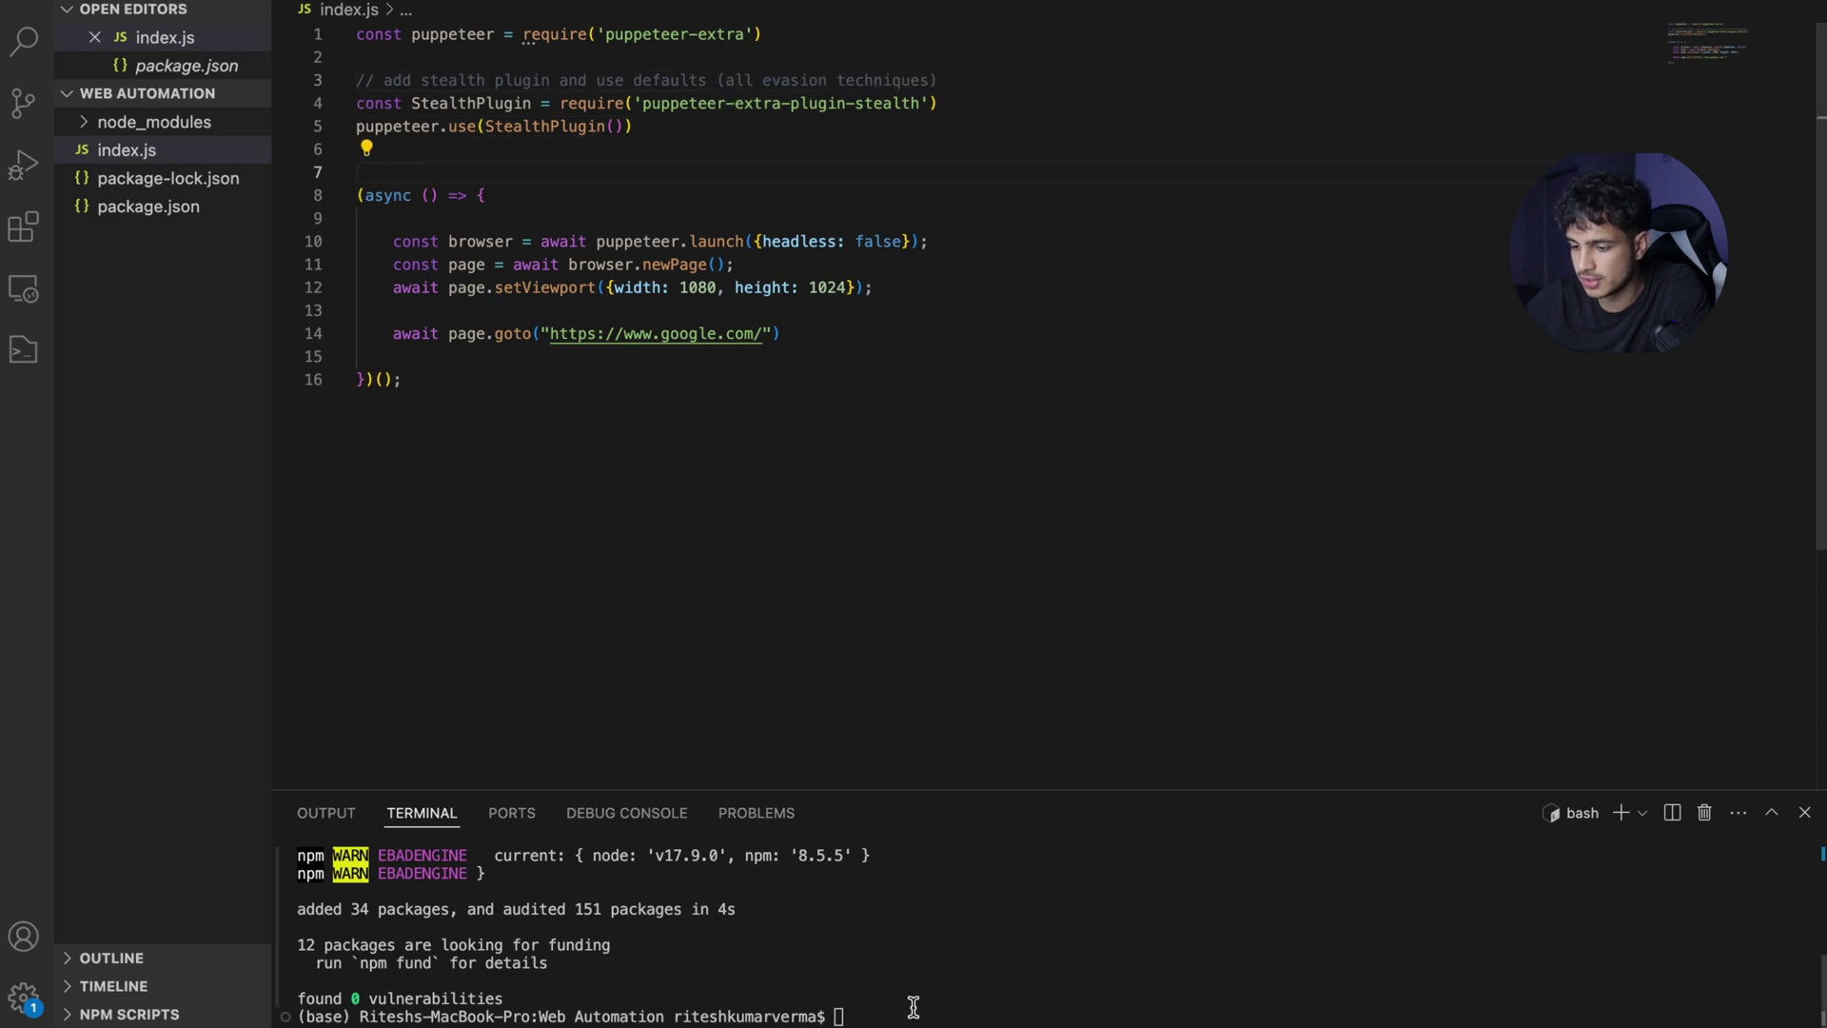
Delete the setViewport line, save, and run node index.js again
{"action": "left_click_drag", "start_coordinate": [898, 285], "coordinate": [889, 264]}
{"action": "key", "text": "BackSpace"}
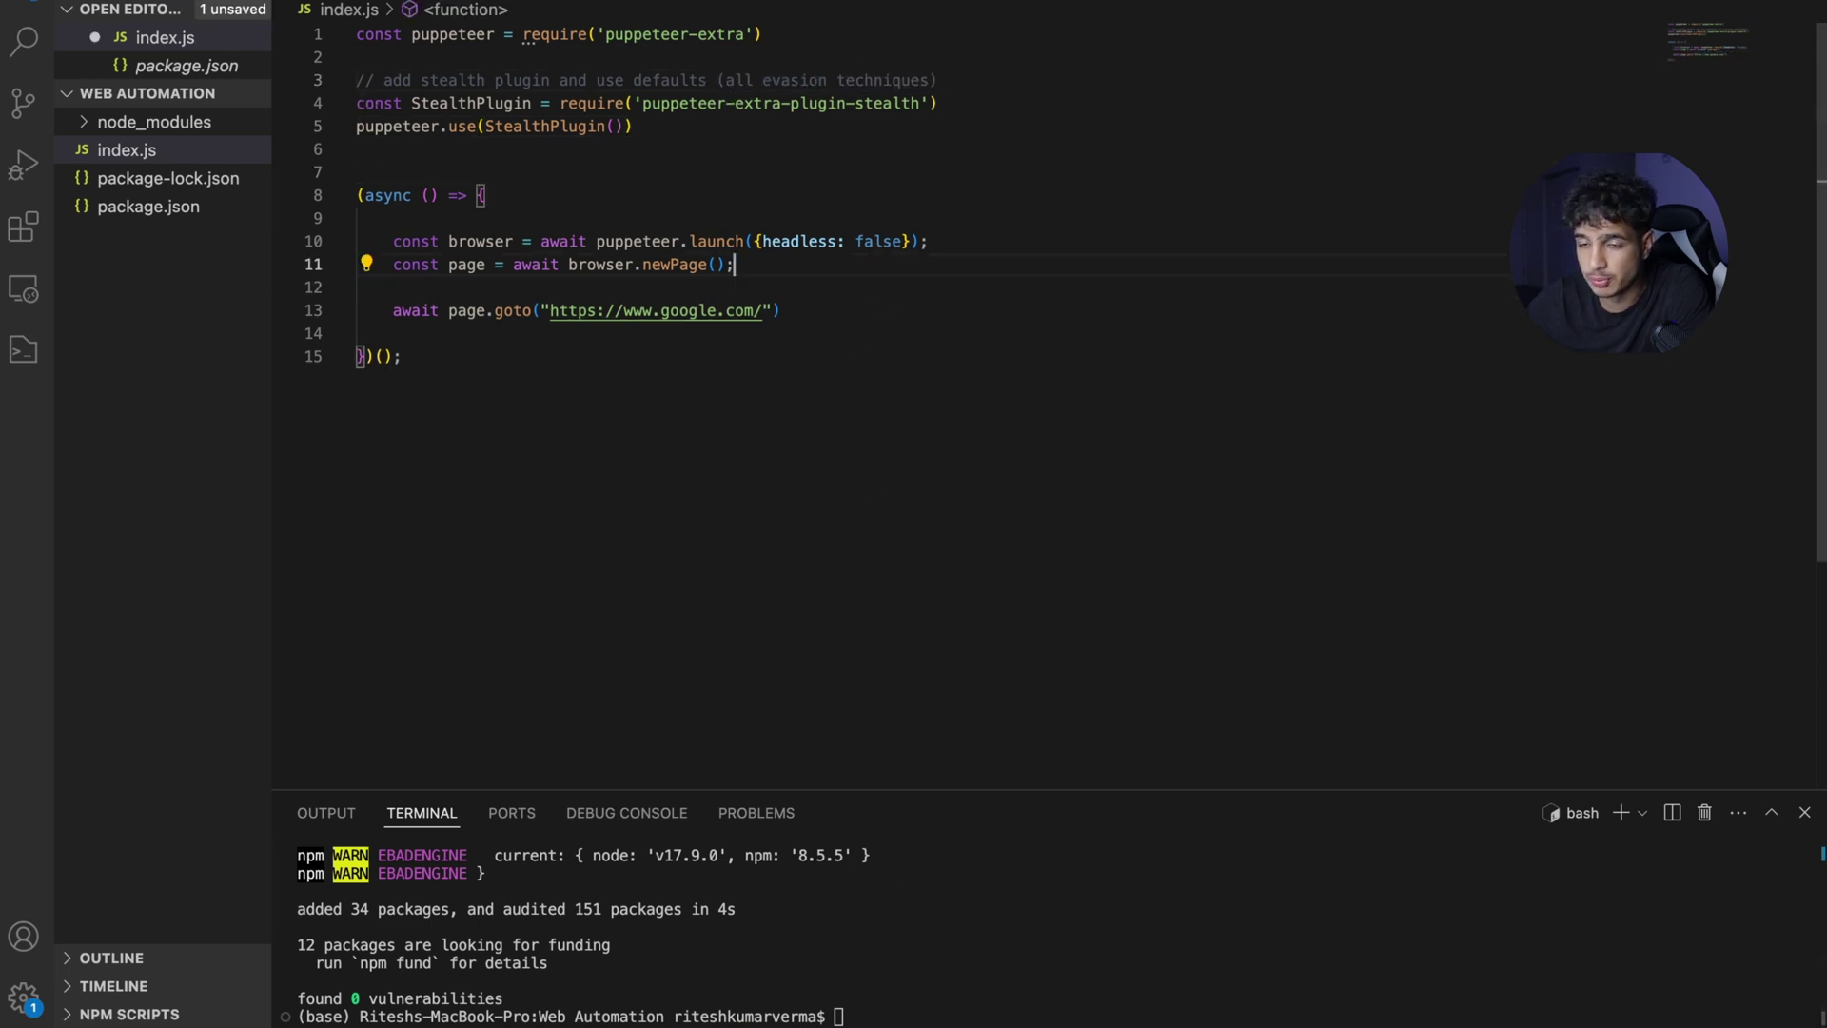
{"action": "key", "text": "super+s"}
{"action": "left_click", "coordinate": [983, 974]}
{"action": "type", "text": "npm install puppeteer-extra-plugin-stealth"}
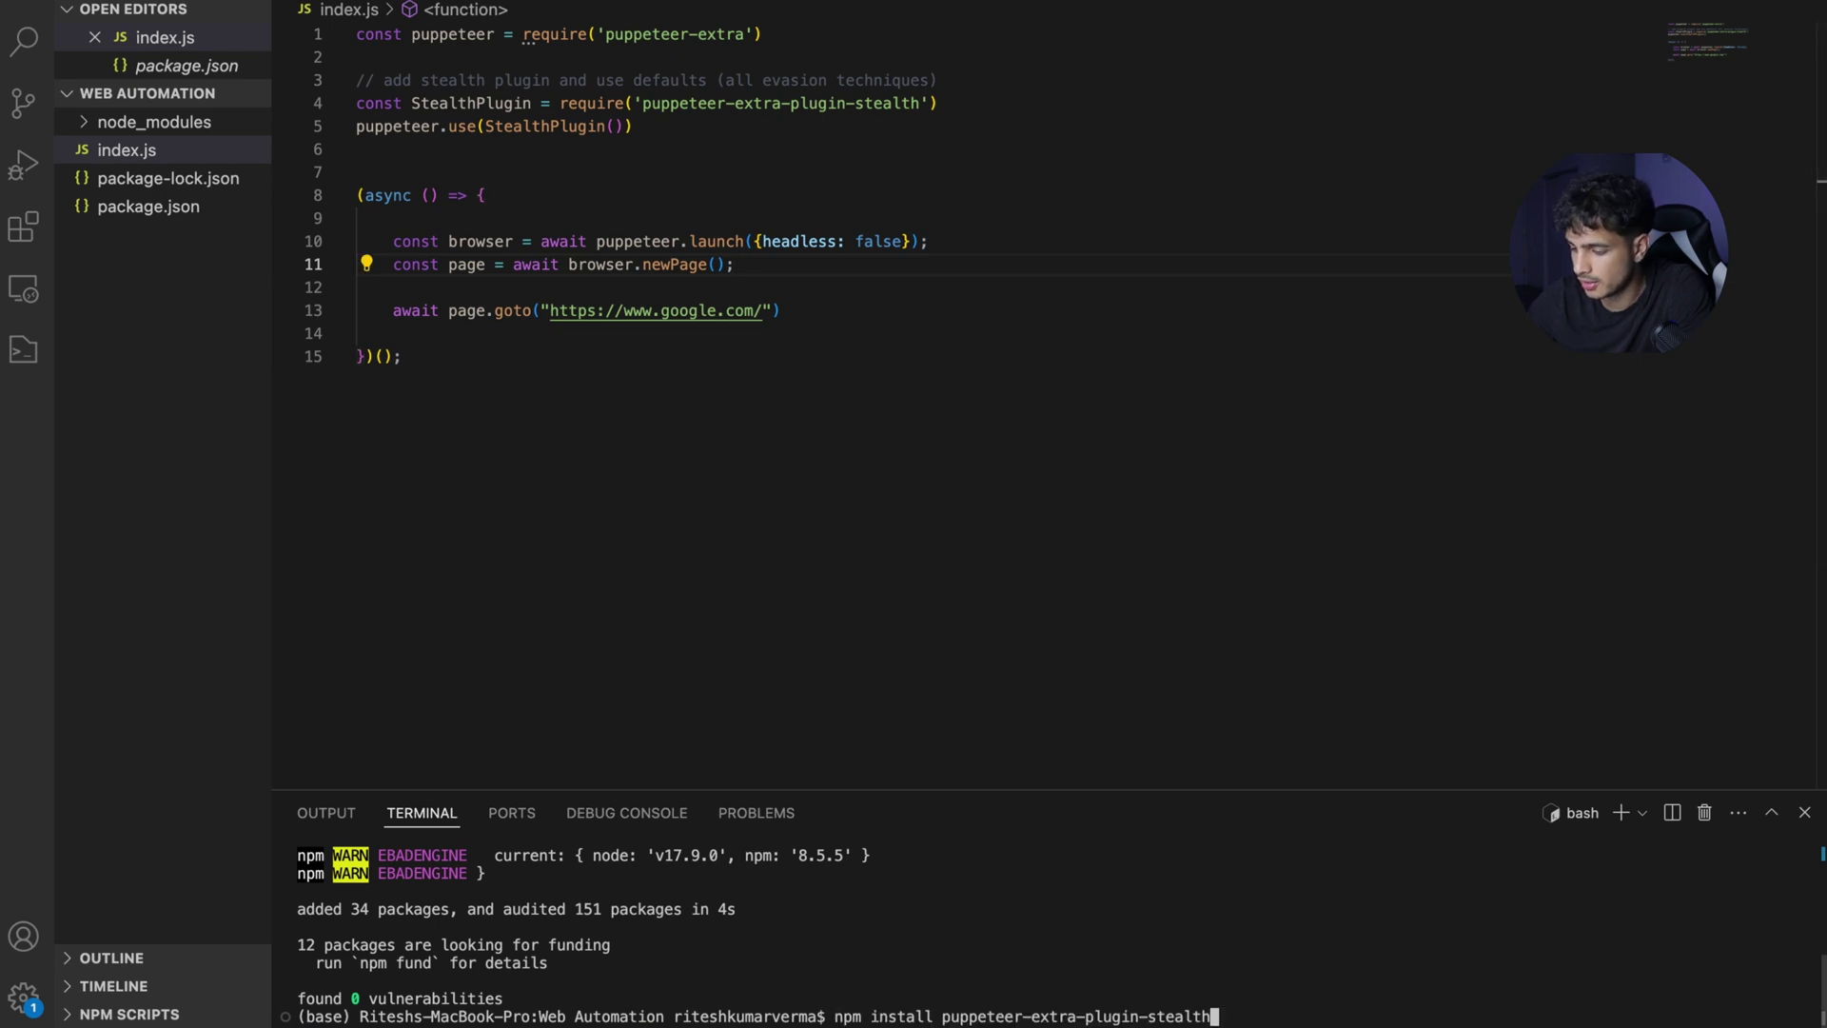
{"action": "key", "text": "Up"}
{"action": "key", "text": "Return"}
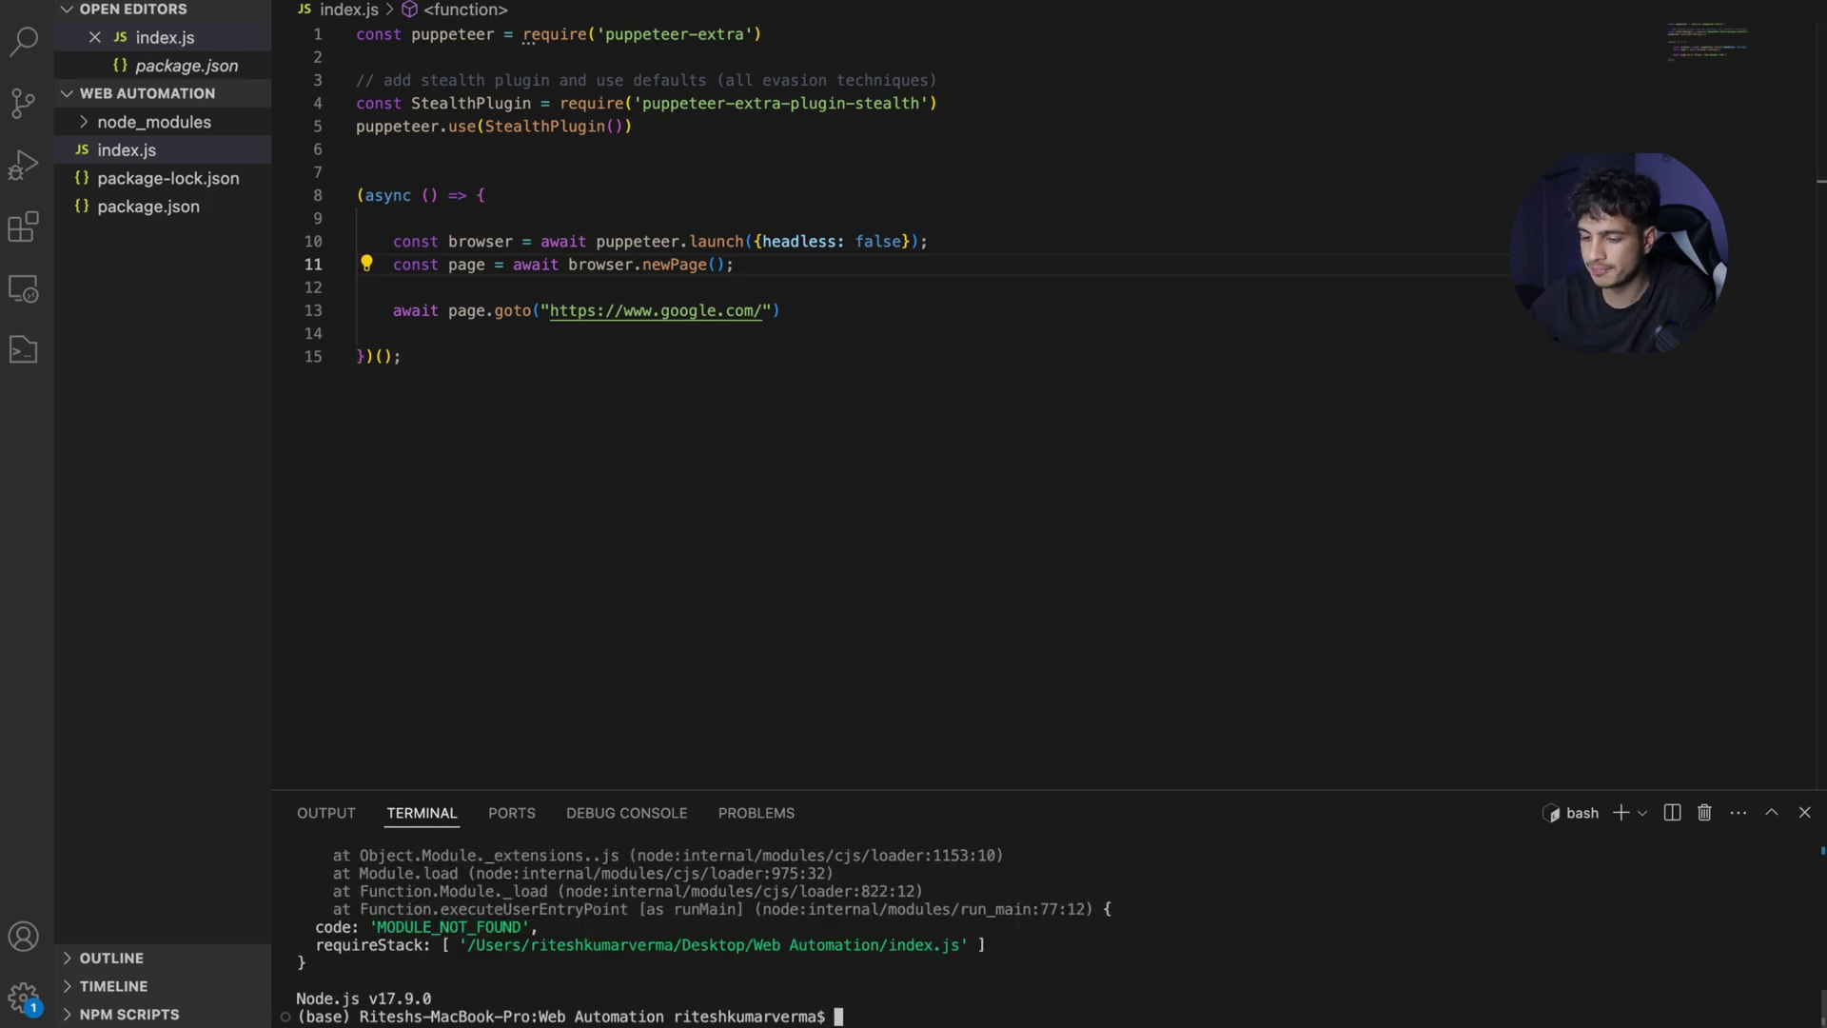
{"action": "scroll", "coordinate": [989, 929], "scroll_direction": "up", "scroll_amount": 3}
{"action": "scroll", "coordinate": [989, 929], "scroll_direction": "up", "scroll_amount": 2}
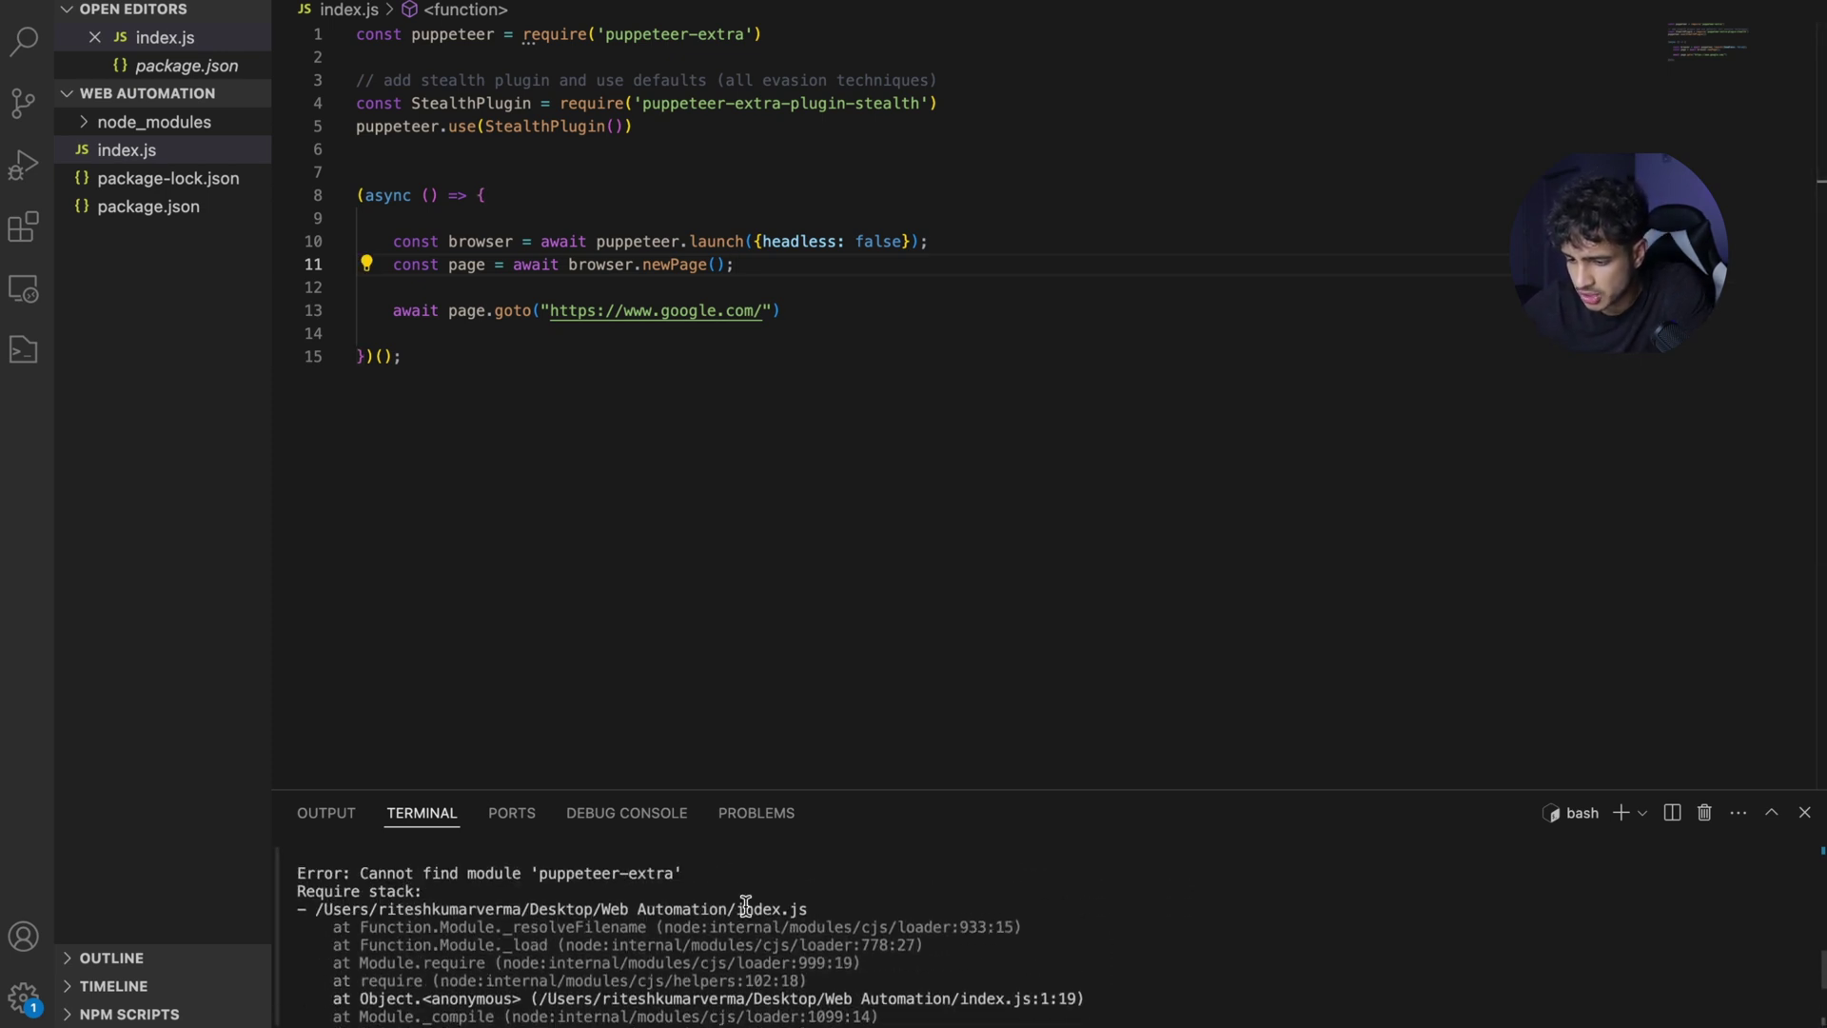
{"action": "scroll", "coordinate": [744, 915], "scroll_direction": "down", "scroll_amount": 5}
{"action": "type", "text": "npm install pu"}
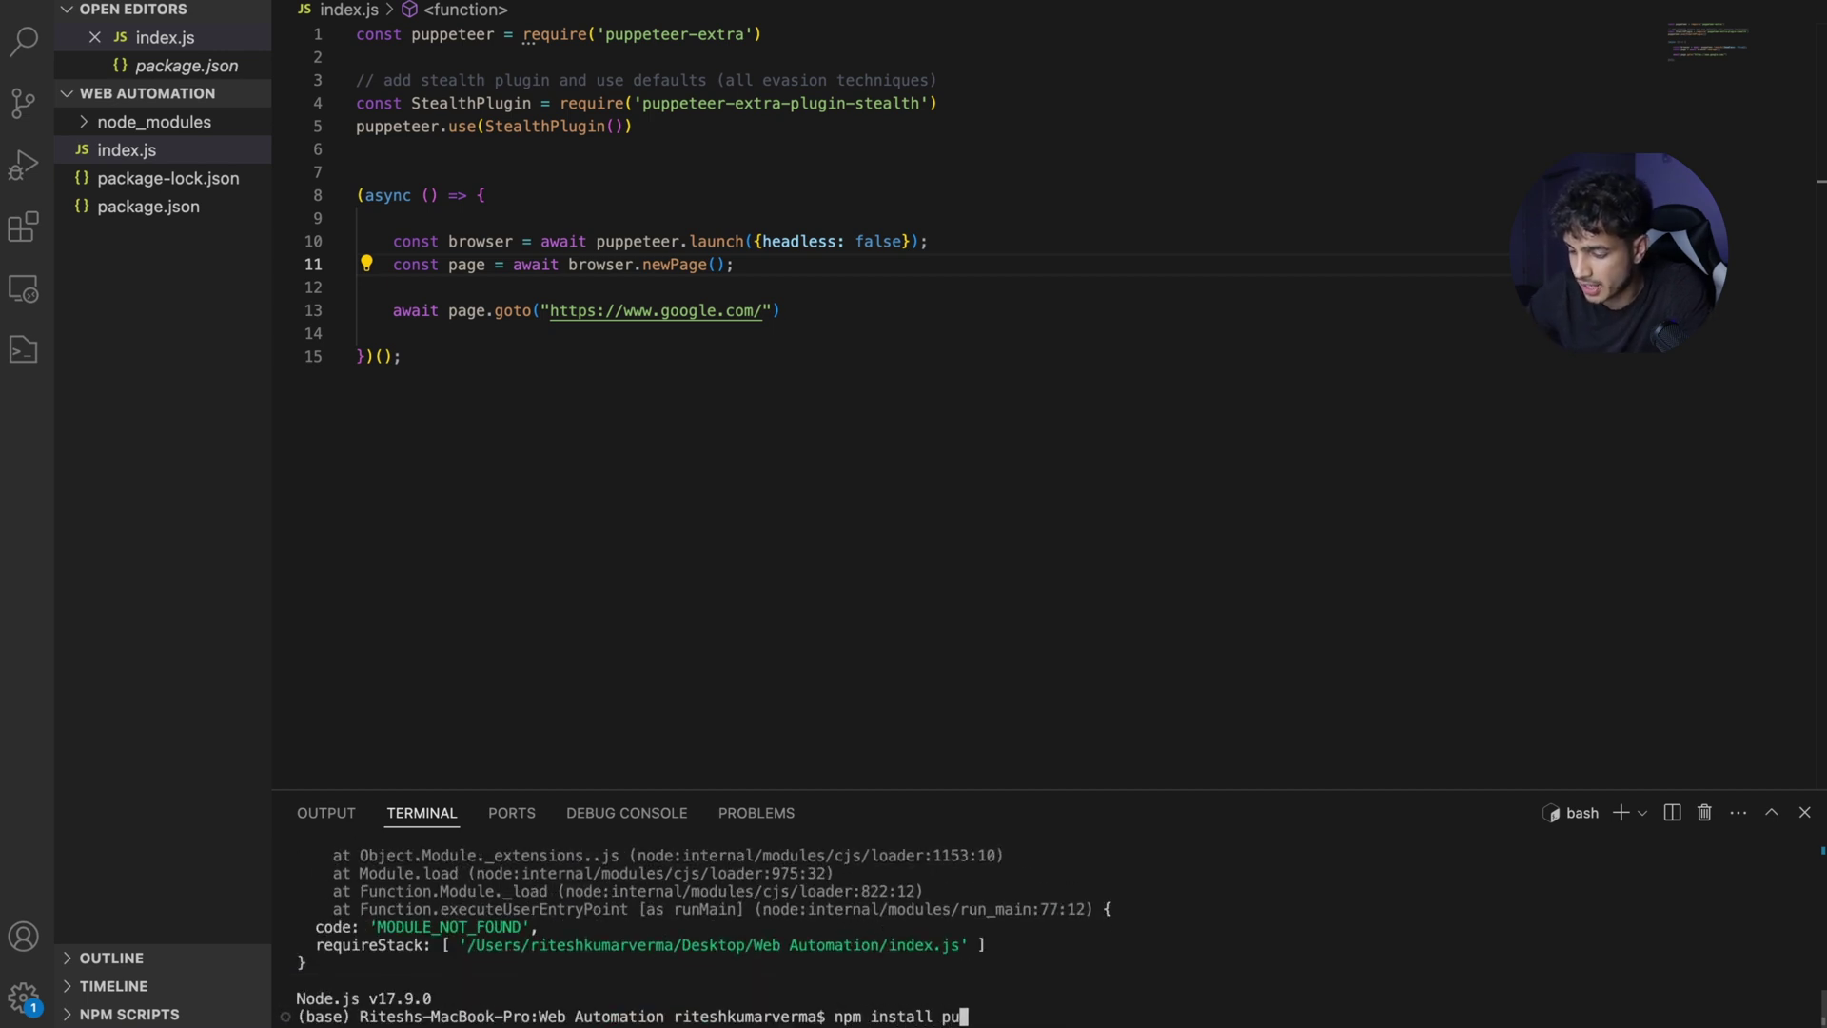
{"action": "type", "text": "ra"}
Run npm install puppeteer-extra, then rerun node index.js, which throws a TypeError
{"action": "key", "text": "Return"}
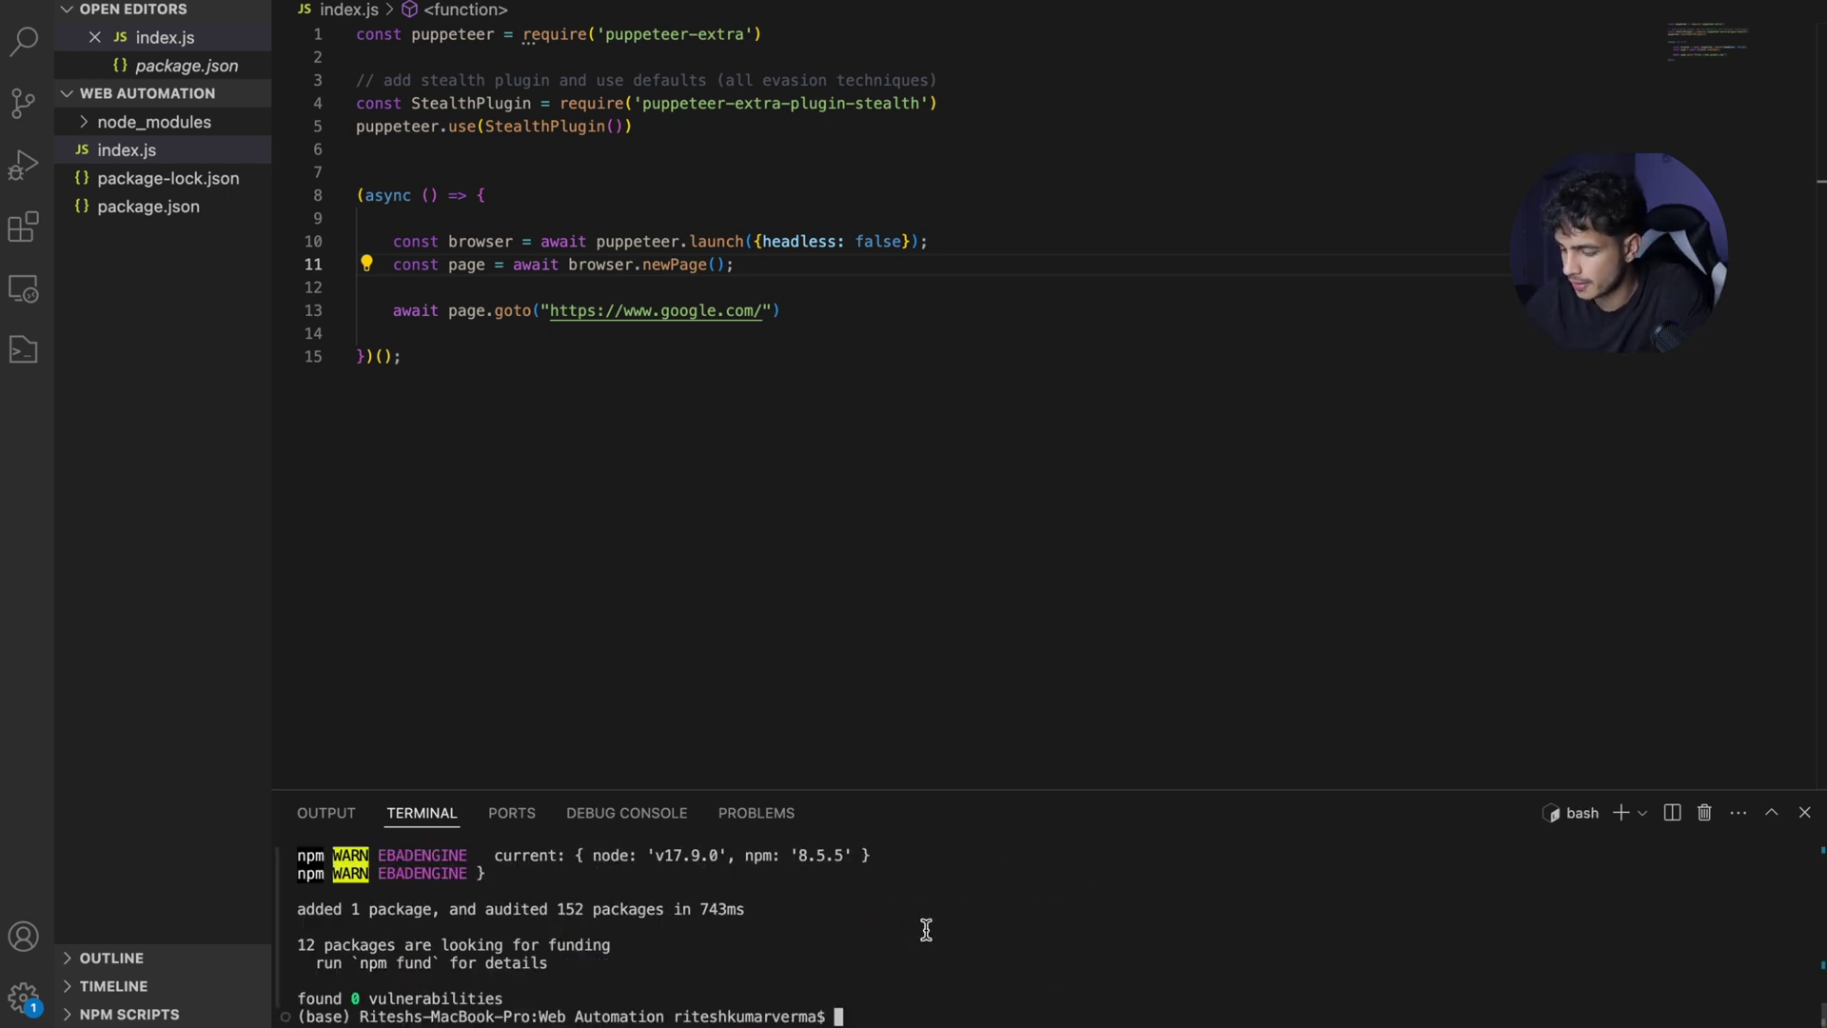
{"action": "key", "text": "Up"}
{"action": "key", "text": "Up"}
{"action": "key", "text": "Return"}
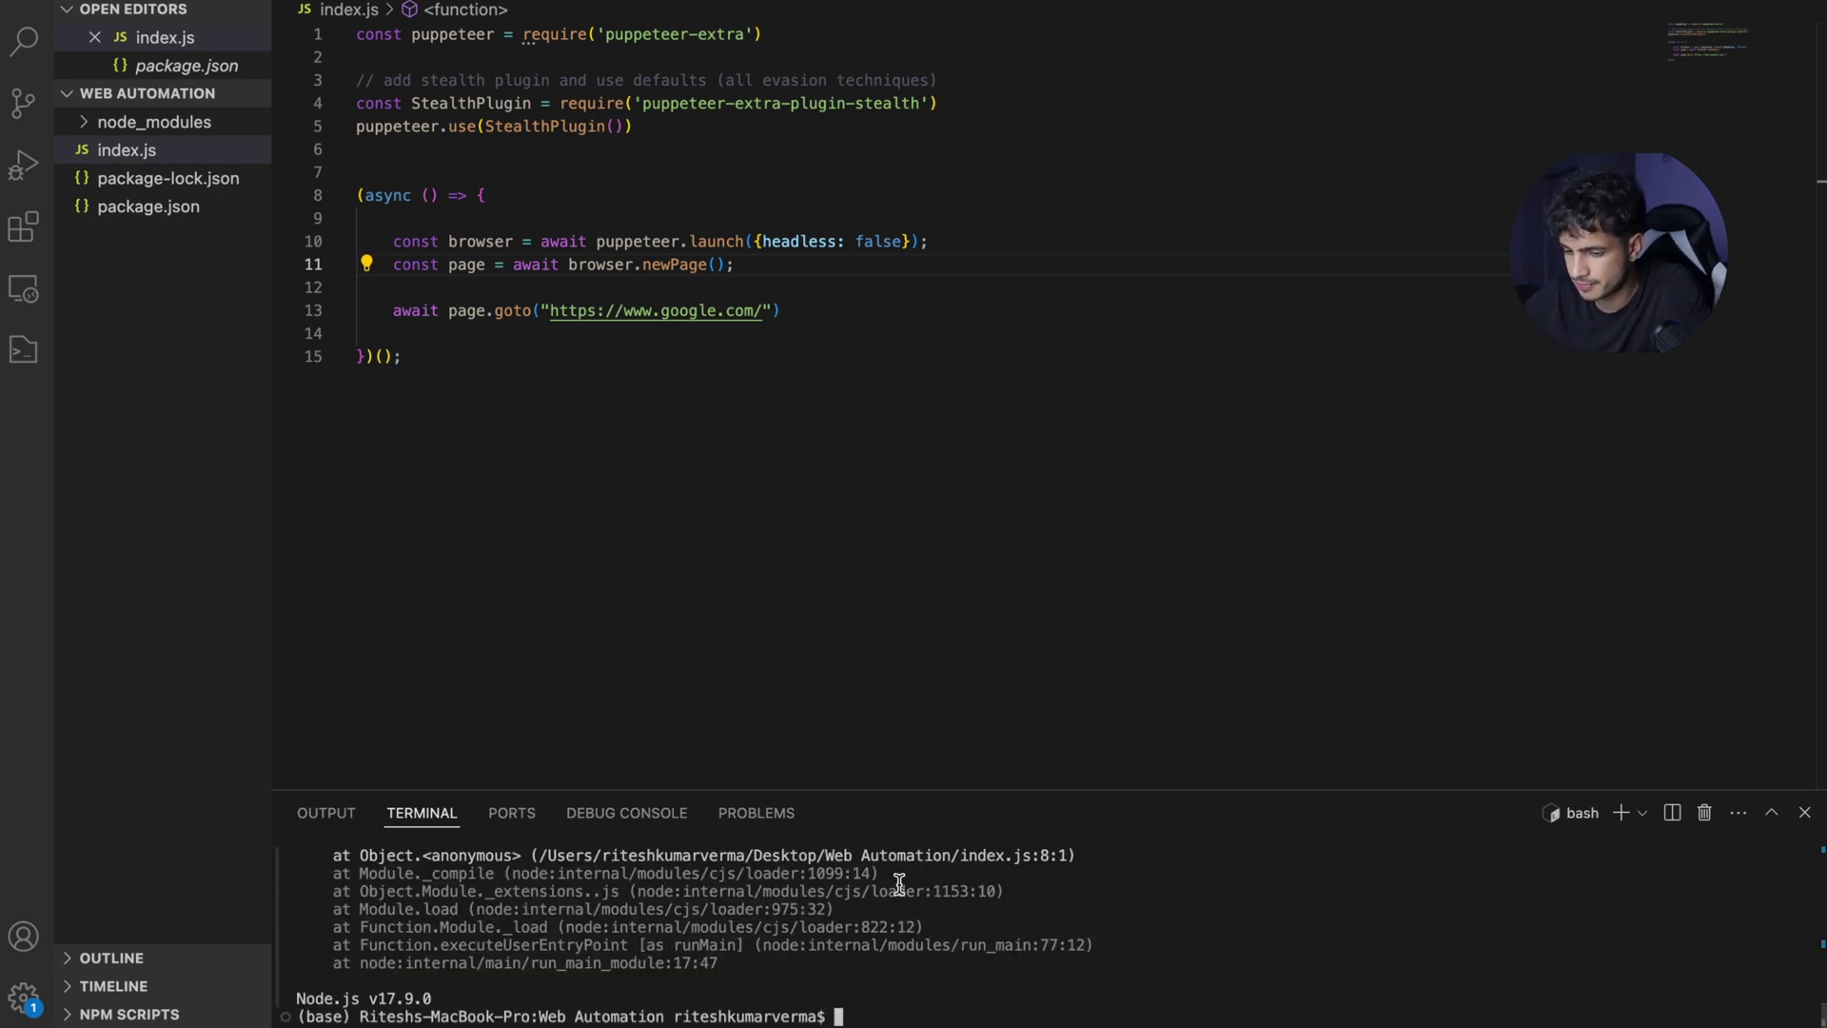
{"action": "scroll", "coordinate": [899, 885], "scroll_direction": "up", "scroll_amount": 3}
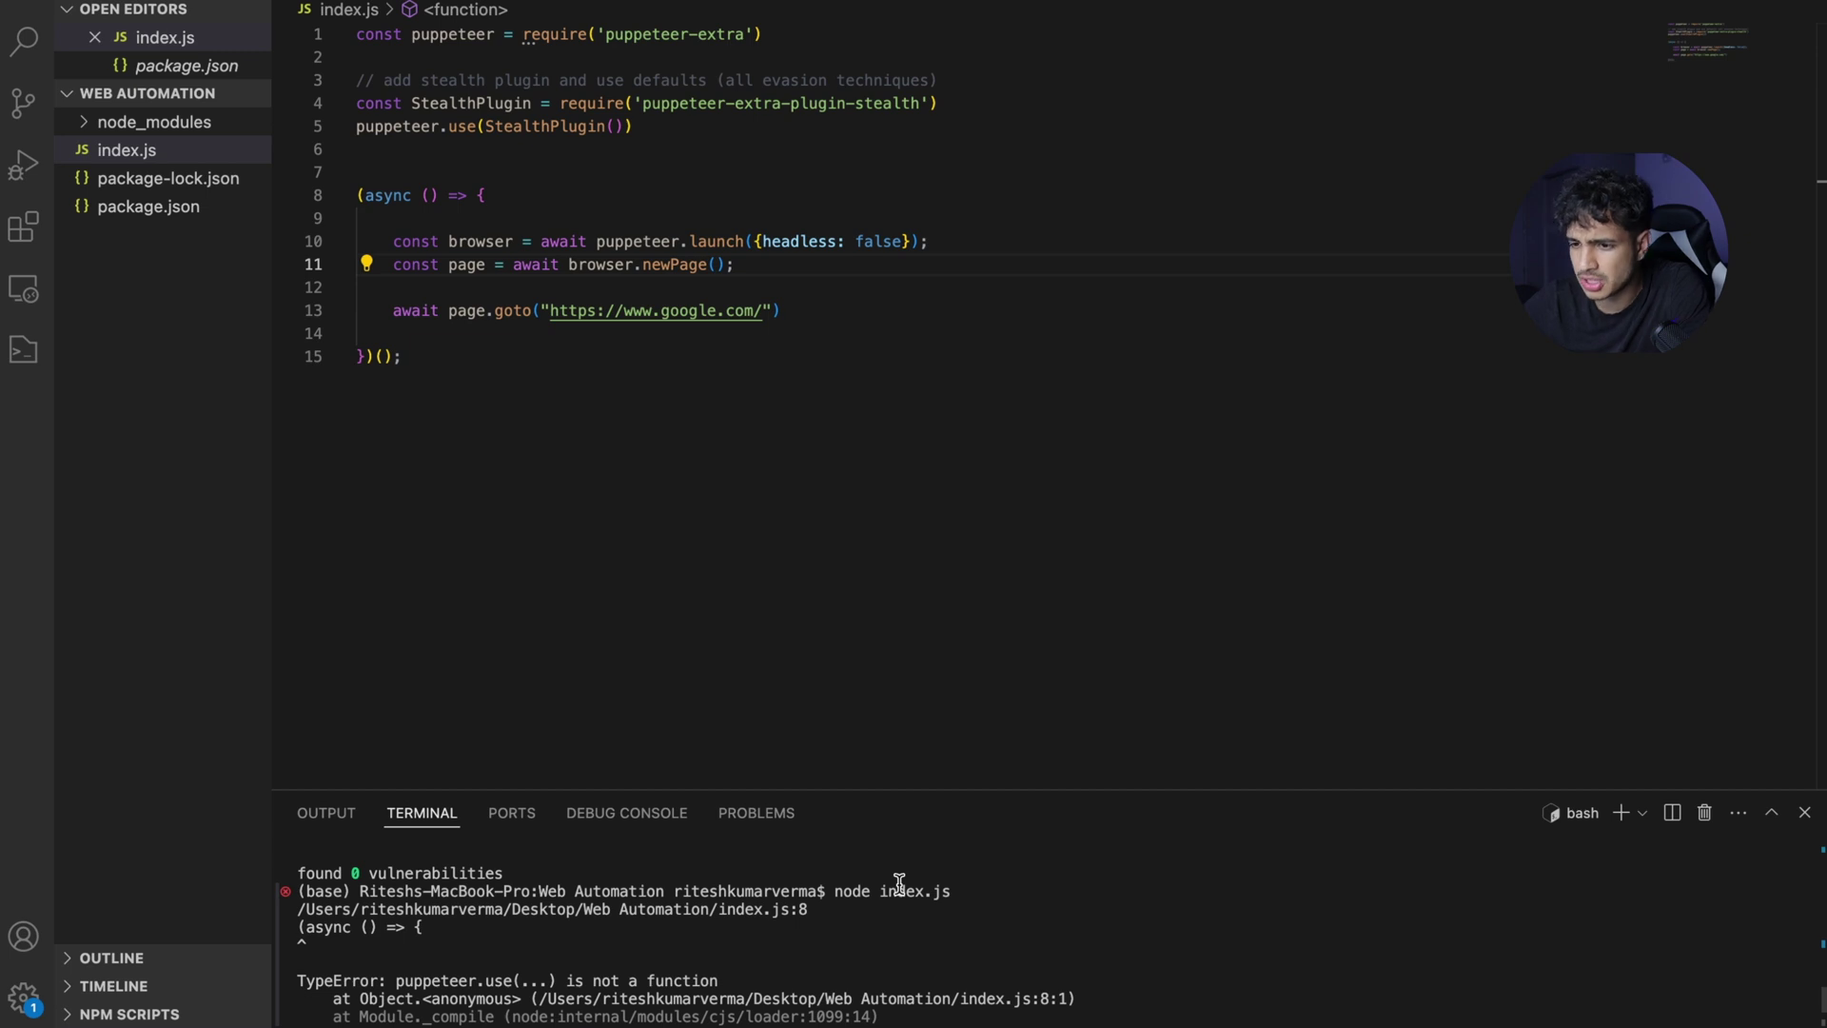
Clear the terminal and declare an empty async function run() below the plugin setup
{"action": "left_click", "coordinate": [713, 125]}
{"action": "key", "text": "super+k"}
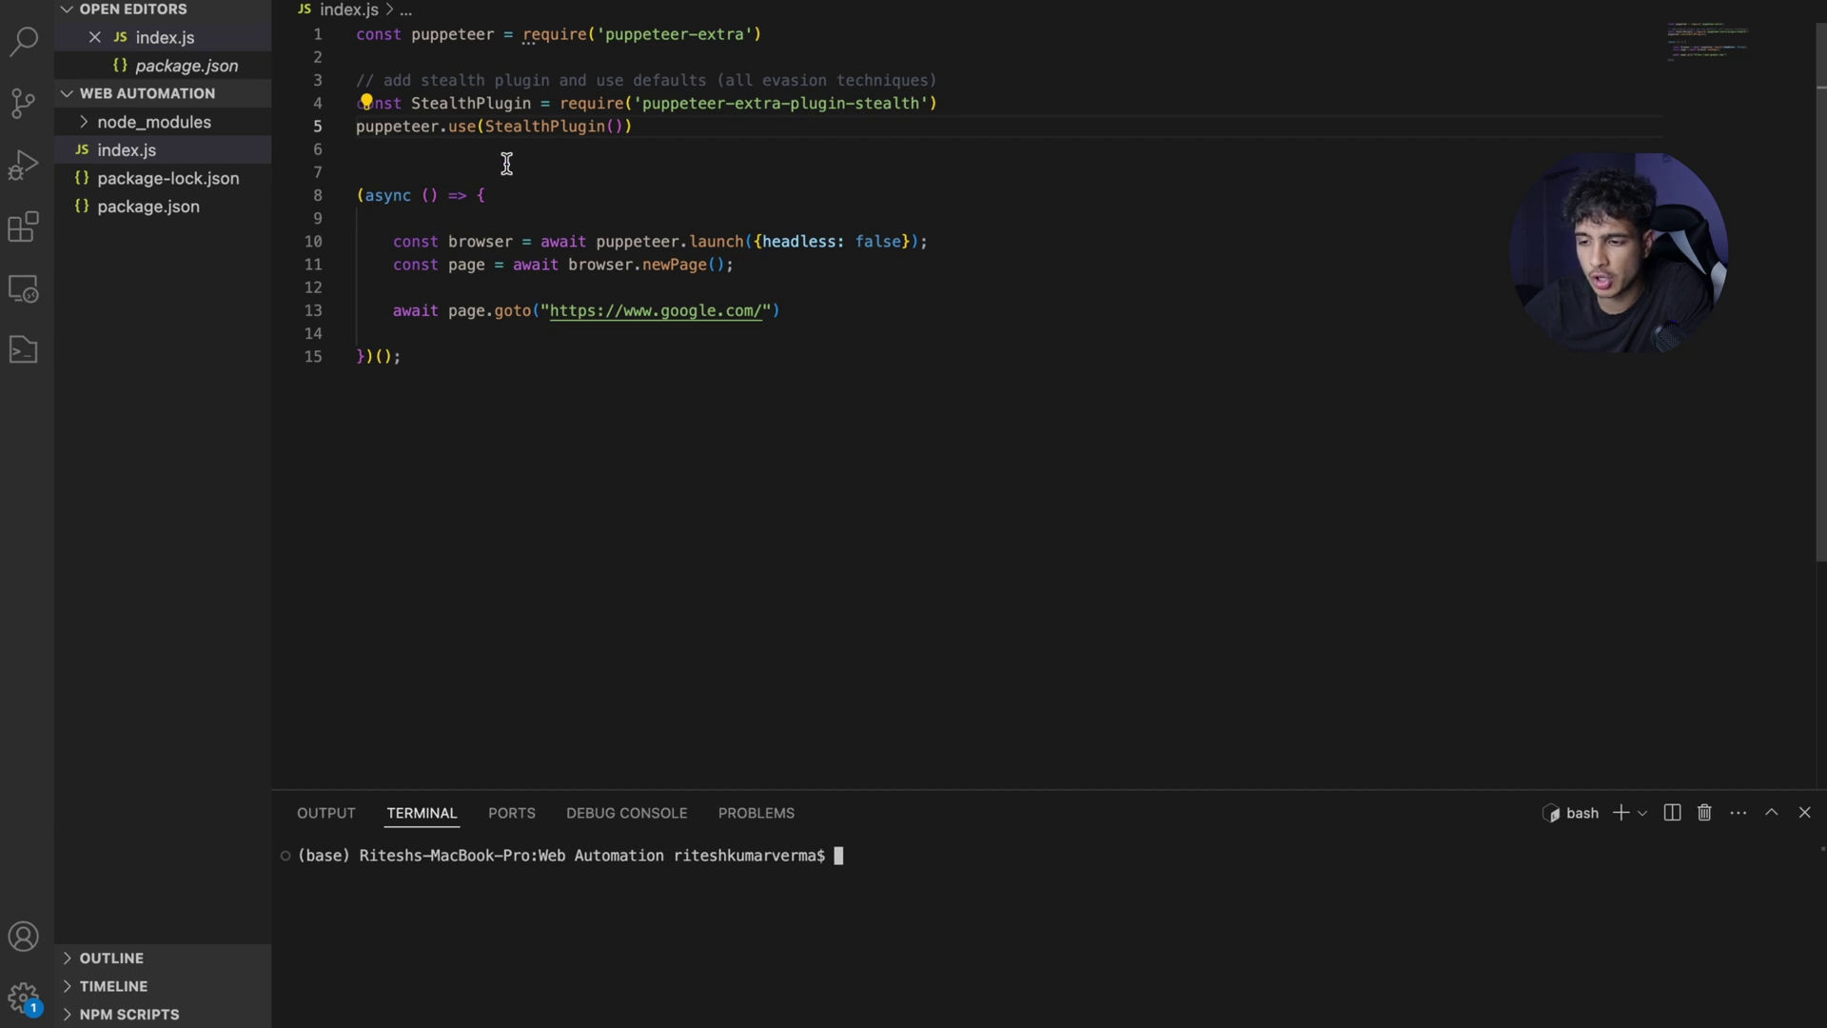
{"action": "left_click", "coordinate": [505, 165]}
{"action": "key", "text": "Return"}
{"action": "key", "text": "Return"}
{"action": "type", "text": "async function ur"}
{"action": "key", "text": "Escape"}
{"action": "type", "text": "un(){"}
{"action": "key", "text": "Return"}
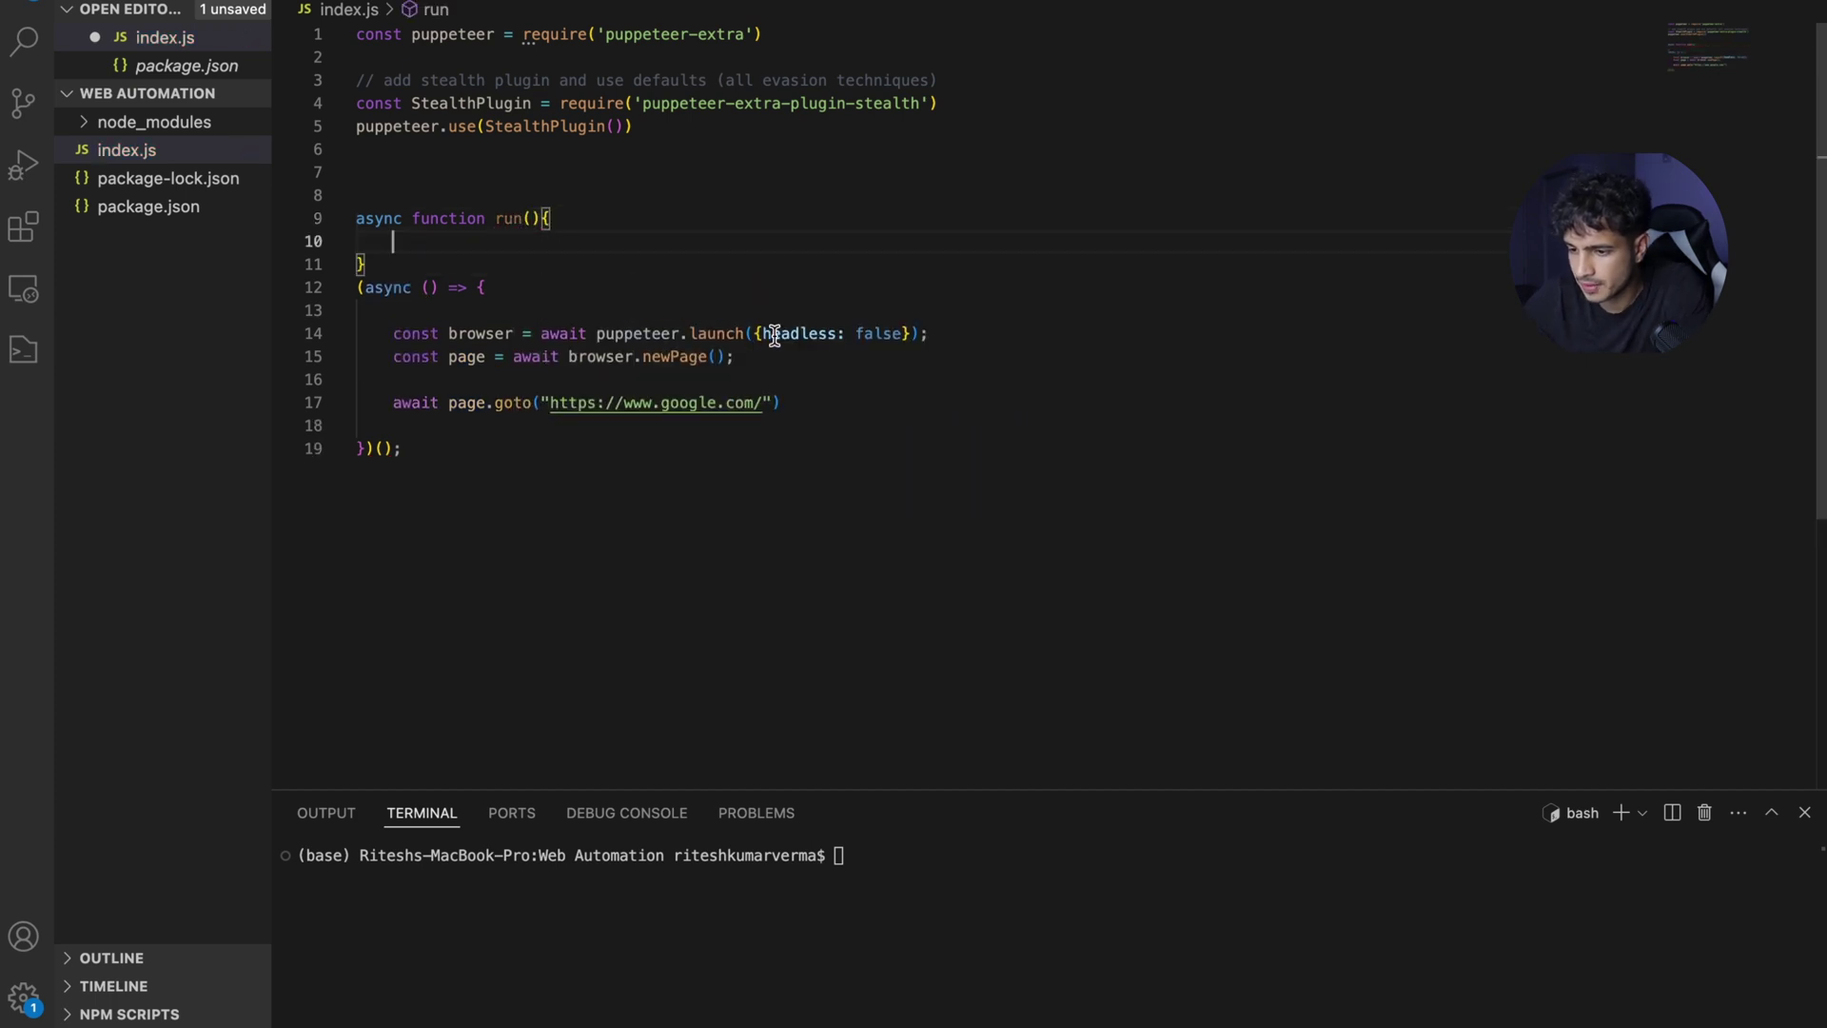
Move the launch, newPage and goto lines into run() and delete the old async IIFE
{"action": "left_click_drag", "start_coordinate": [795, 403], "coordinate": [399, 336]}
{"action": "key", "text": "super+c"}
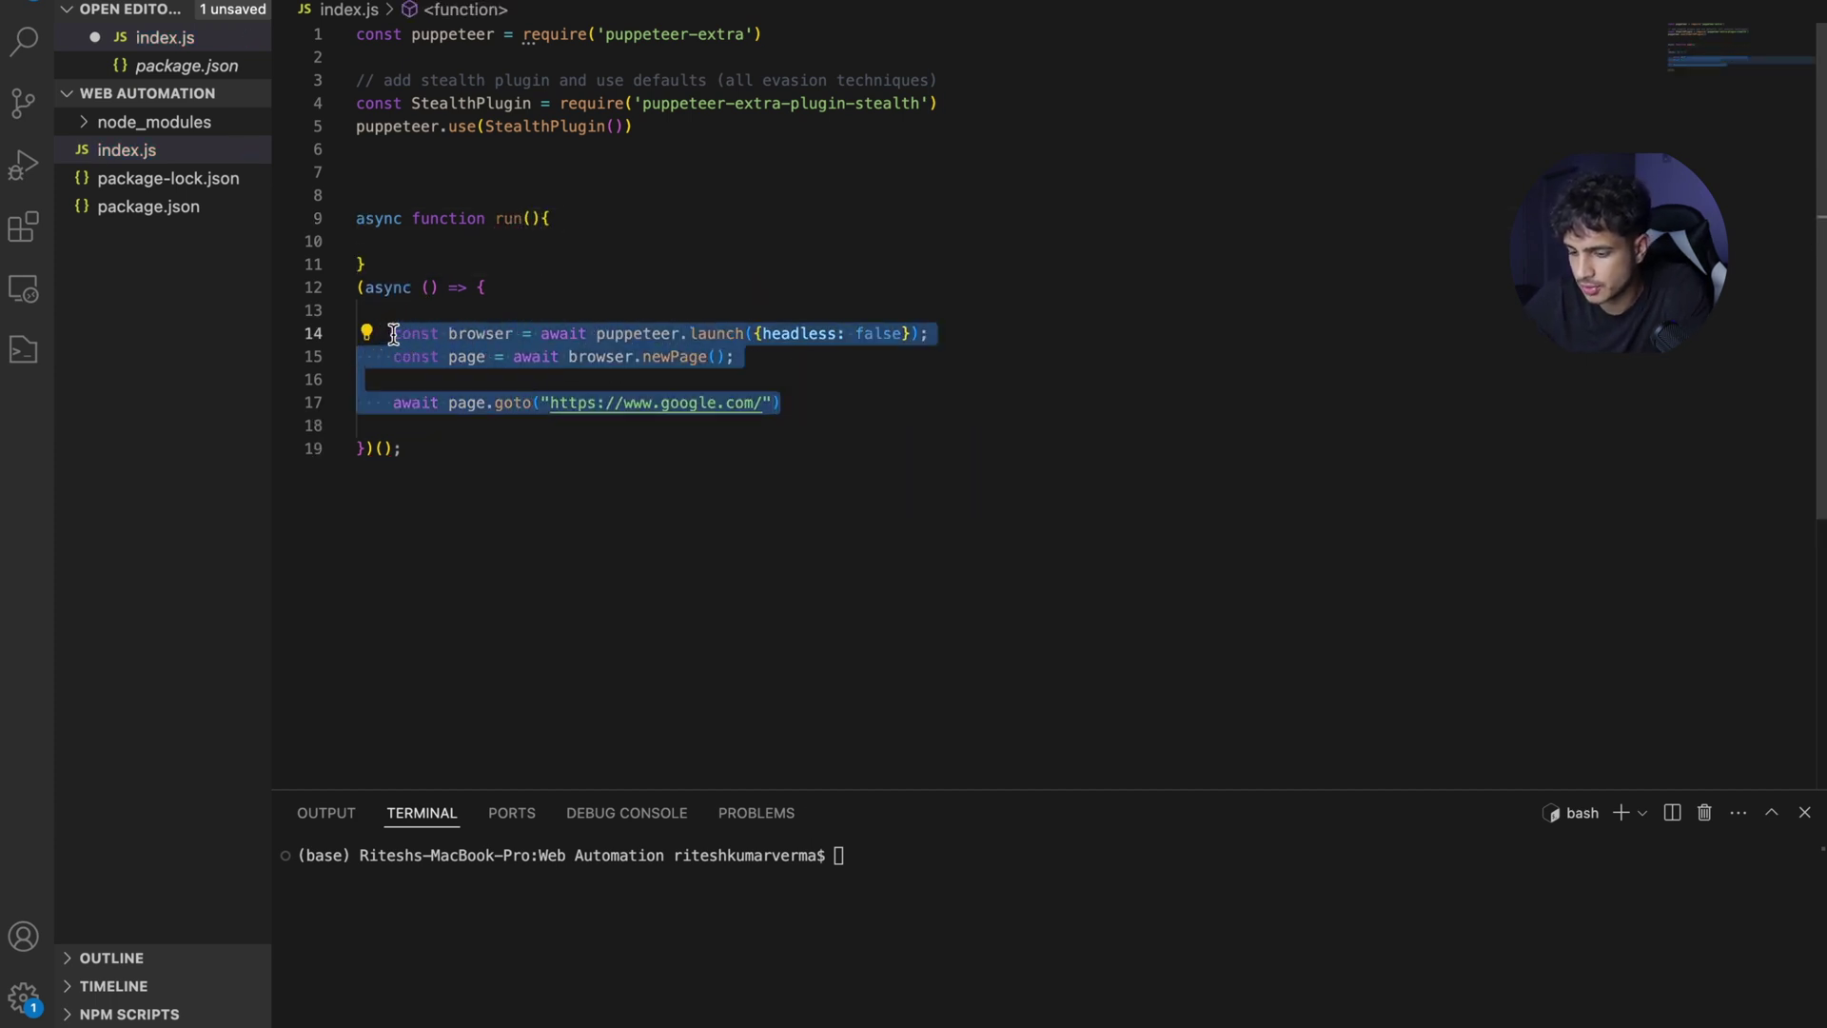
{"action": "key", "text": "BackSpace"}
{"action": "left_click_drag", "start_coordinate": [420, 379], "coordinate": [357, 287]}
{"action": "key", "text": "BackSpace"}
{"action": "left_click", "coordinate": [603, 218]}
{"action": "key", "text": "Return"}
{"action": "key", "text": "Return"}
{"action": "key", "text": "super+v"}
{"action": "key", "text": "BackSpace"}
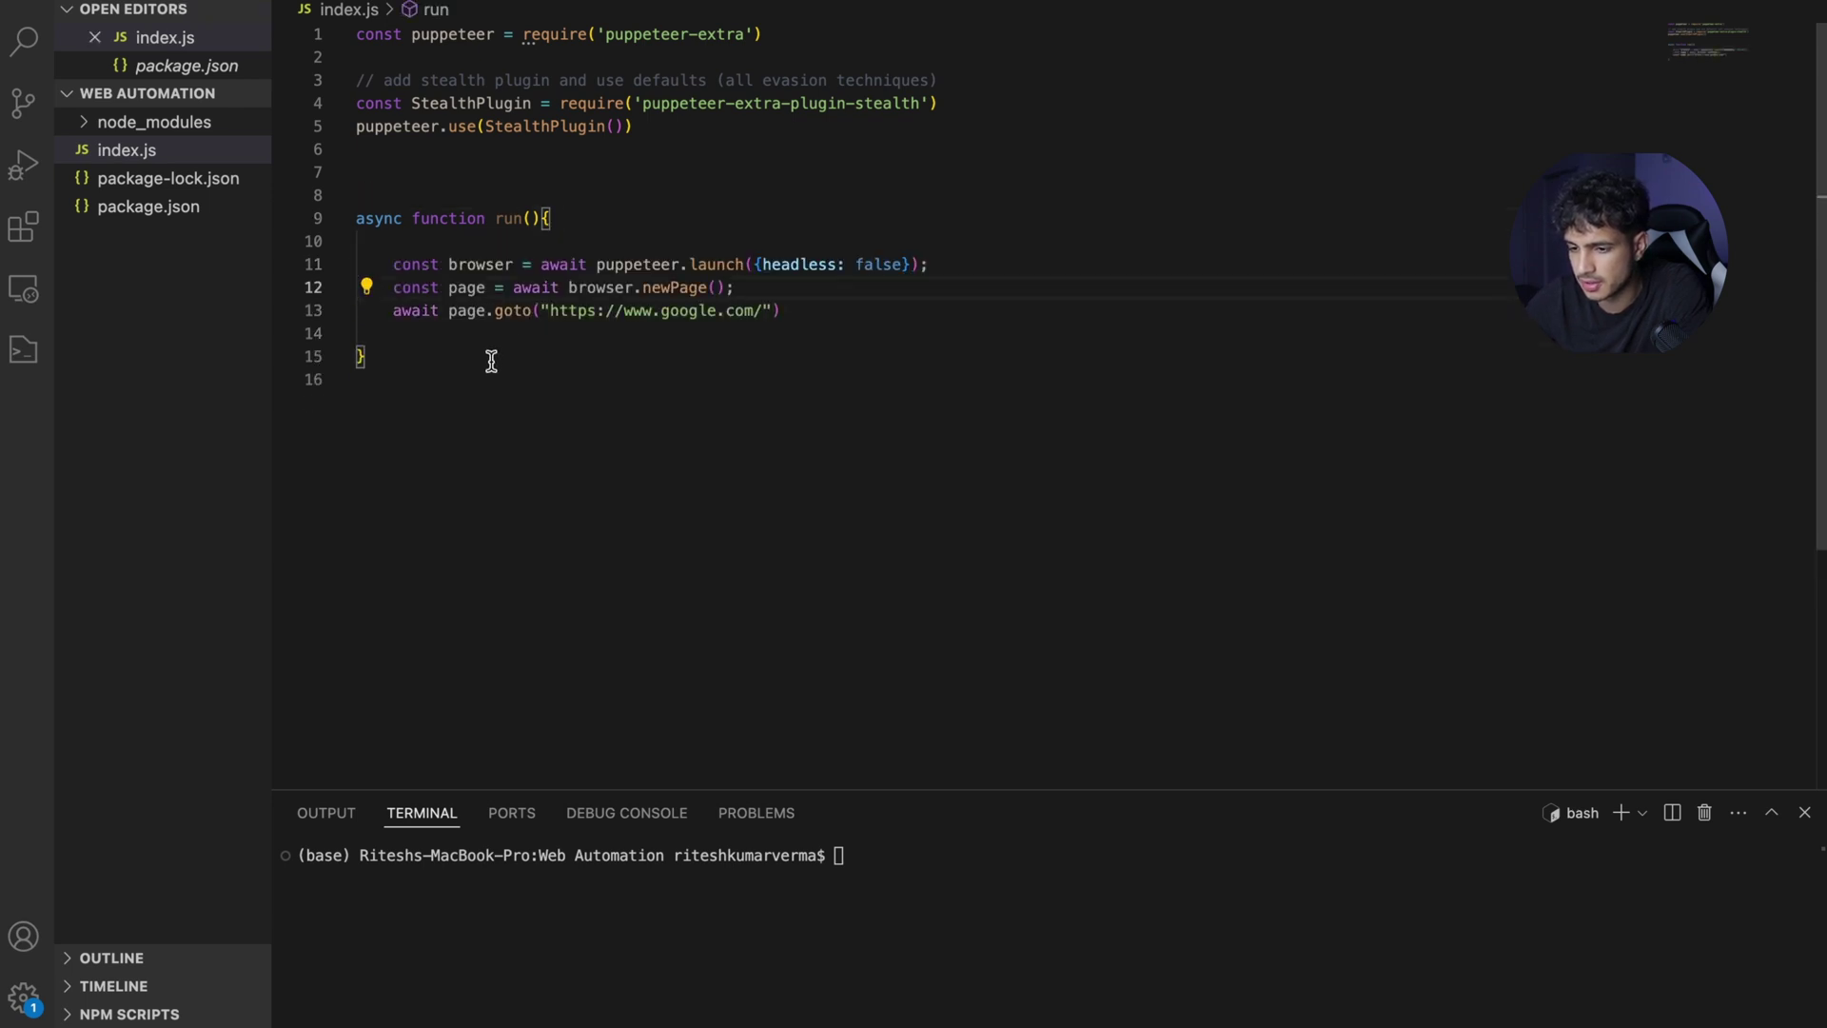
Add a run(); call after the function, save index.js and run node index.js
{"action": "left_click", "coordinate": [489, 357]}
{"action": "key", "text": "Return"}
{"action": "key", "text": "Return"}
{"action": "type", "text": "run()"}
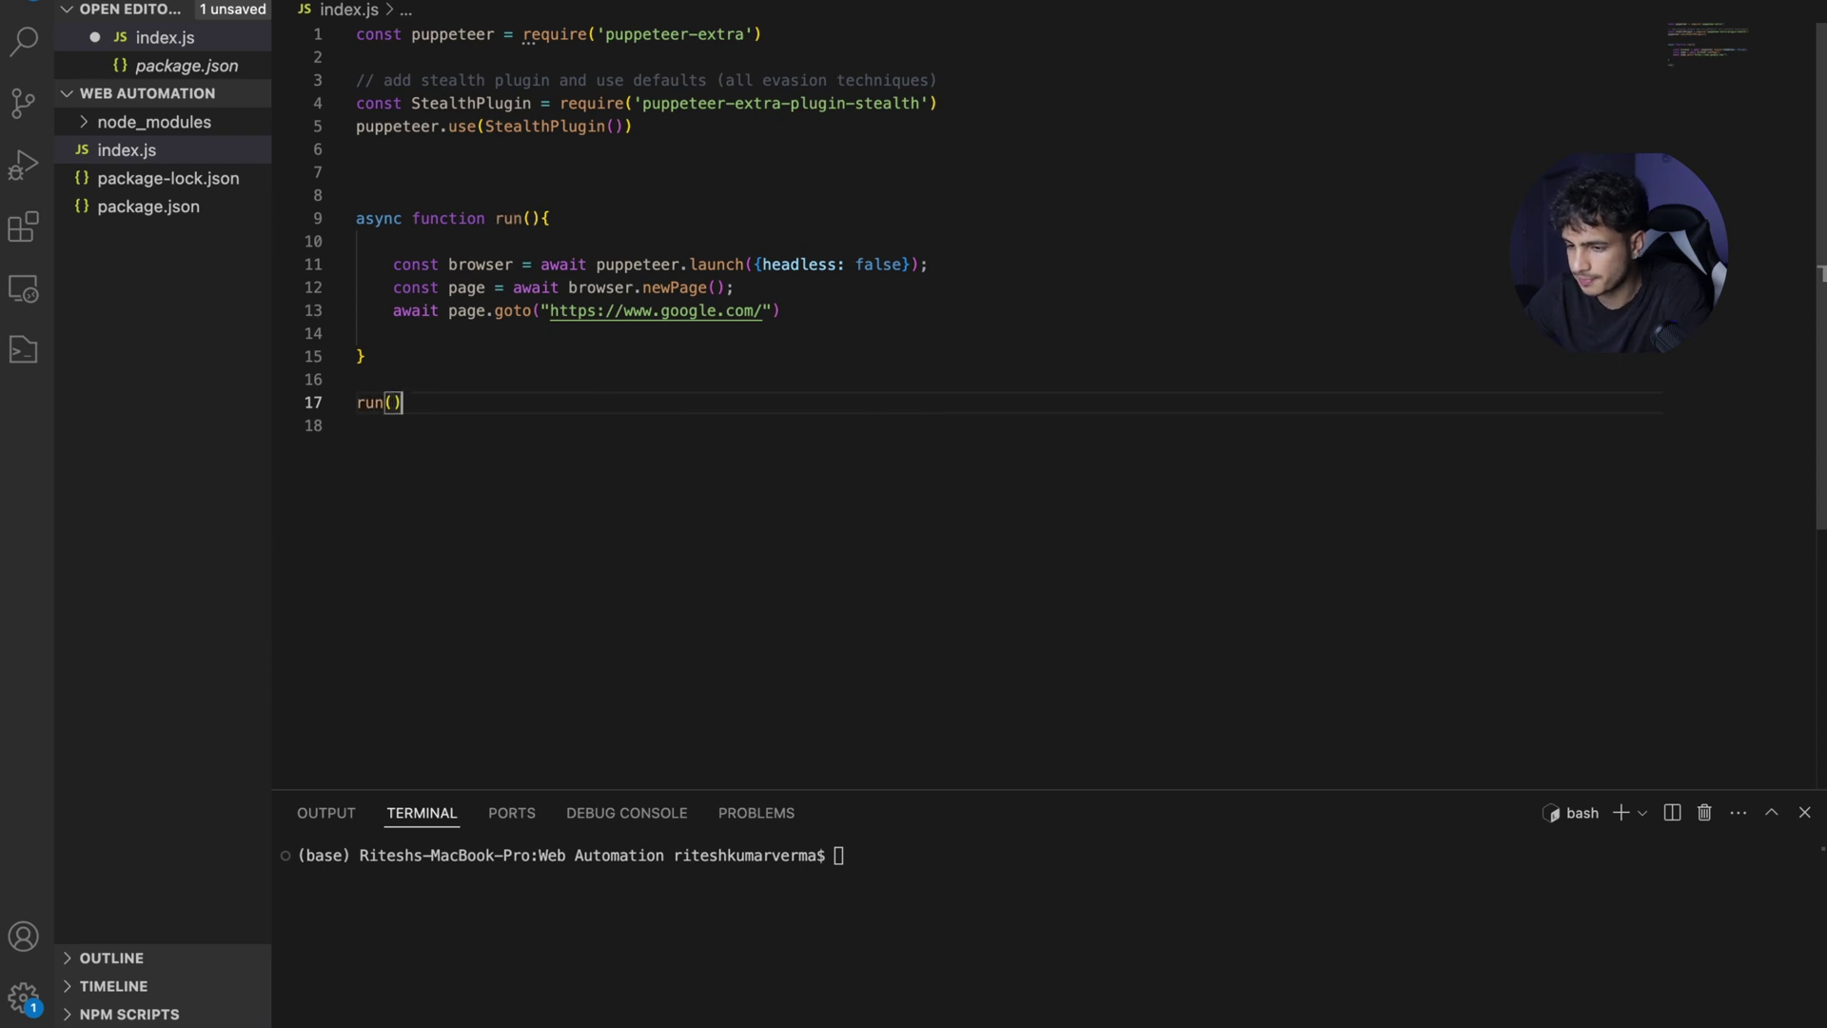
{"action": "key", "text": "Right"}
{"action": "type", "text": ";"}
{"action": "key", "text": "super+s"}
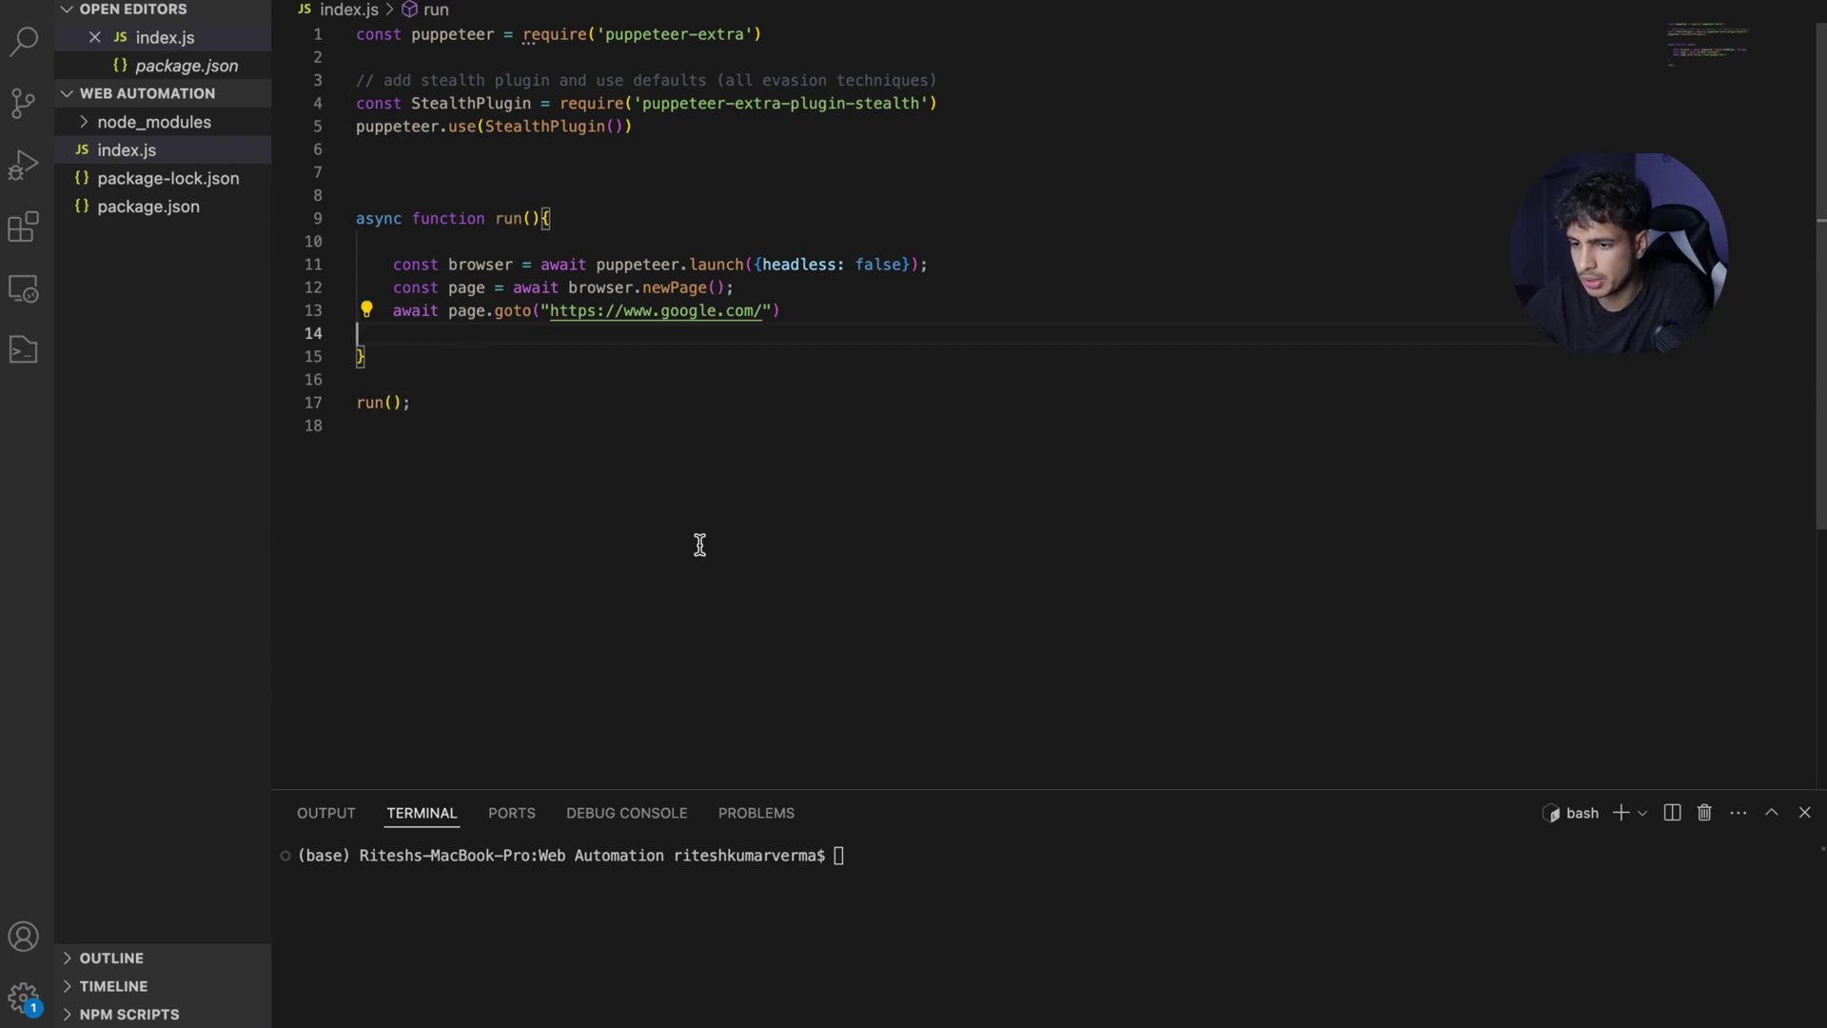
{"action": "left_click", "coordinate": [898, 860]}
{"action": "type", "text": "clear"}
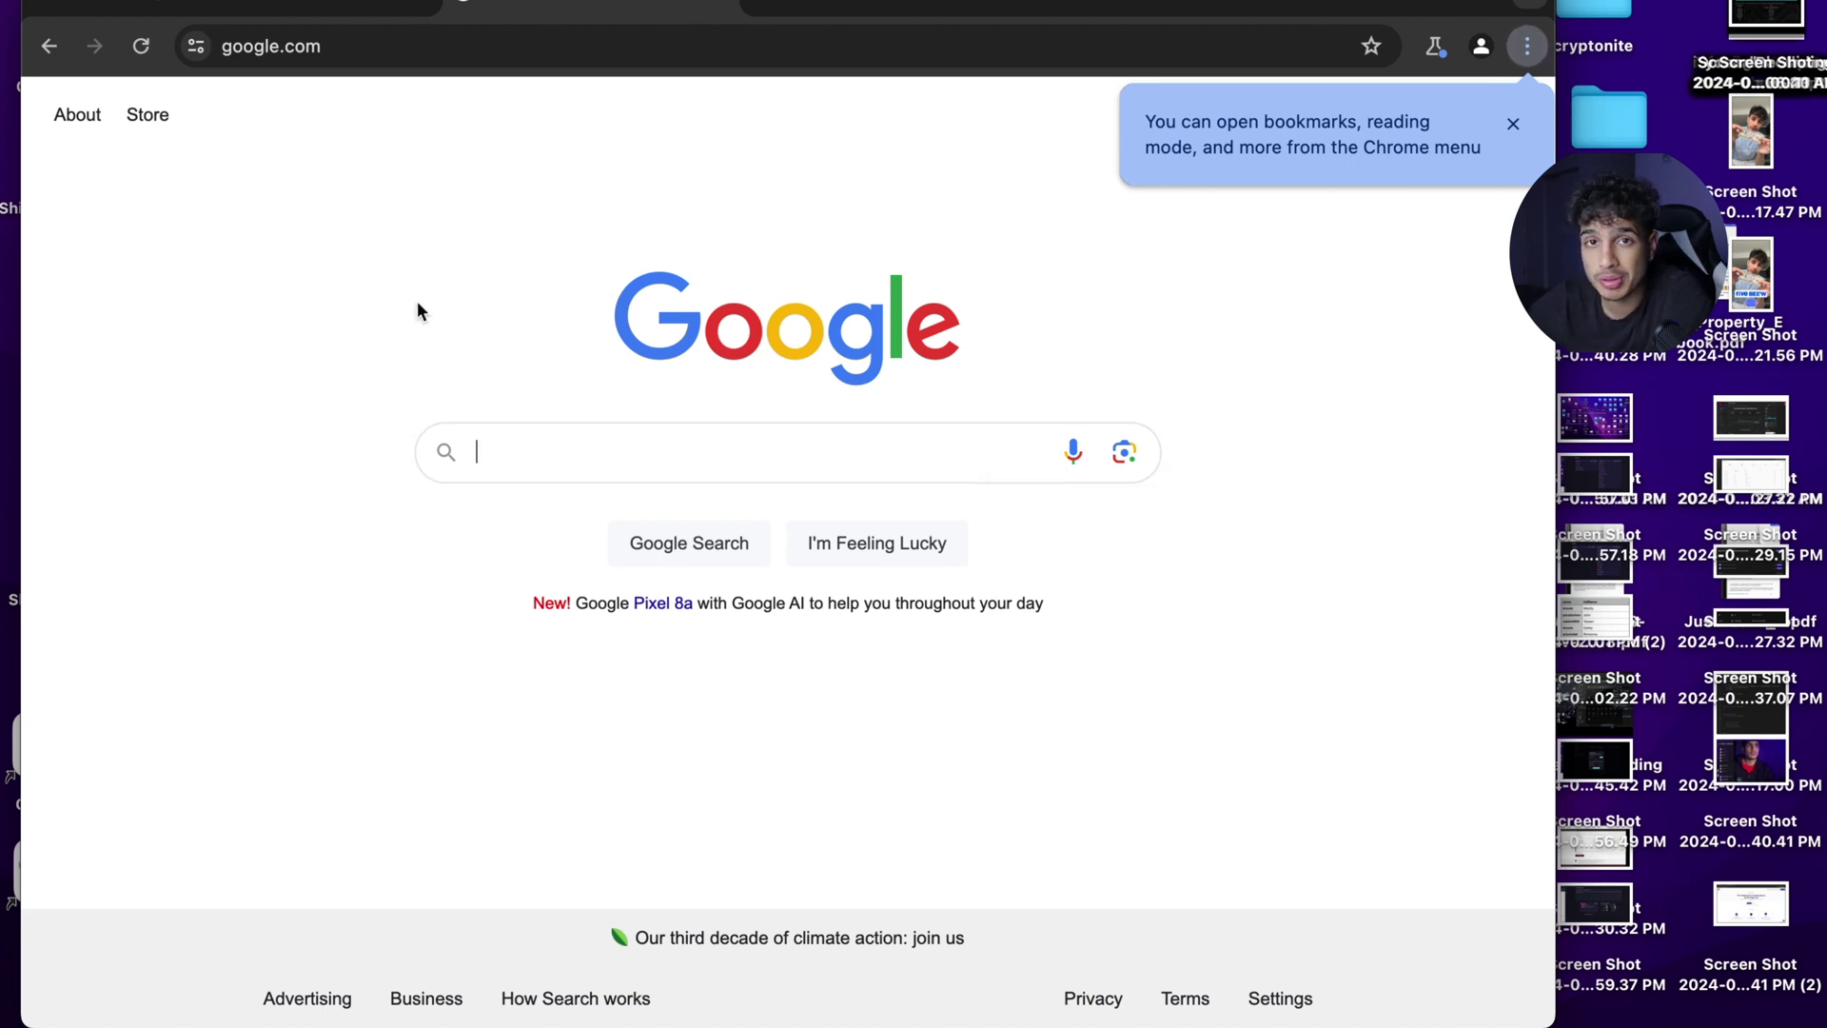
Return to the script-launched Chrome window and navigate it to walmart.com
{"action": "key", "text": "ctrl+Up"}
{"action": "left_click", "coordinate": [857, 29]}
{"action": "key", "text": "ctrl+Up"}
{"action": "left_click", "coordinate": [718, 343]}
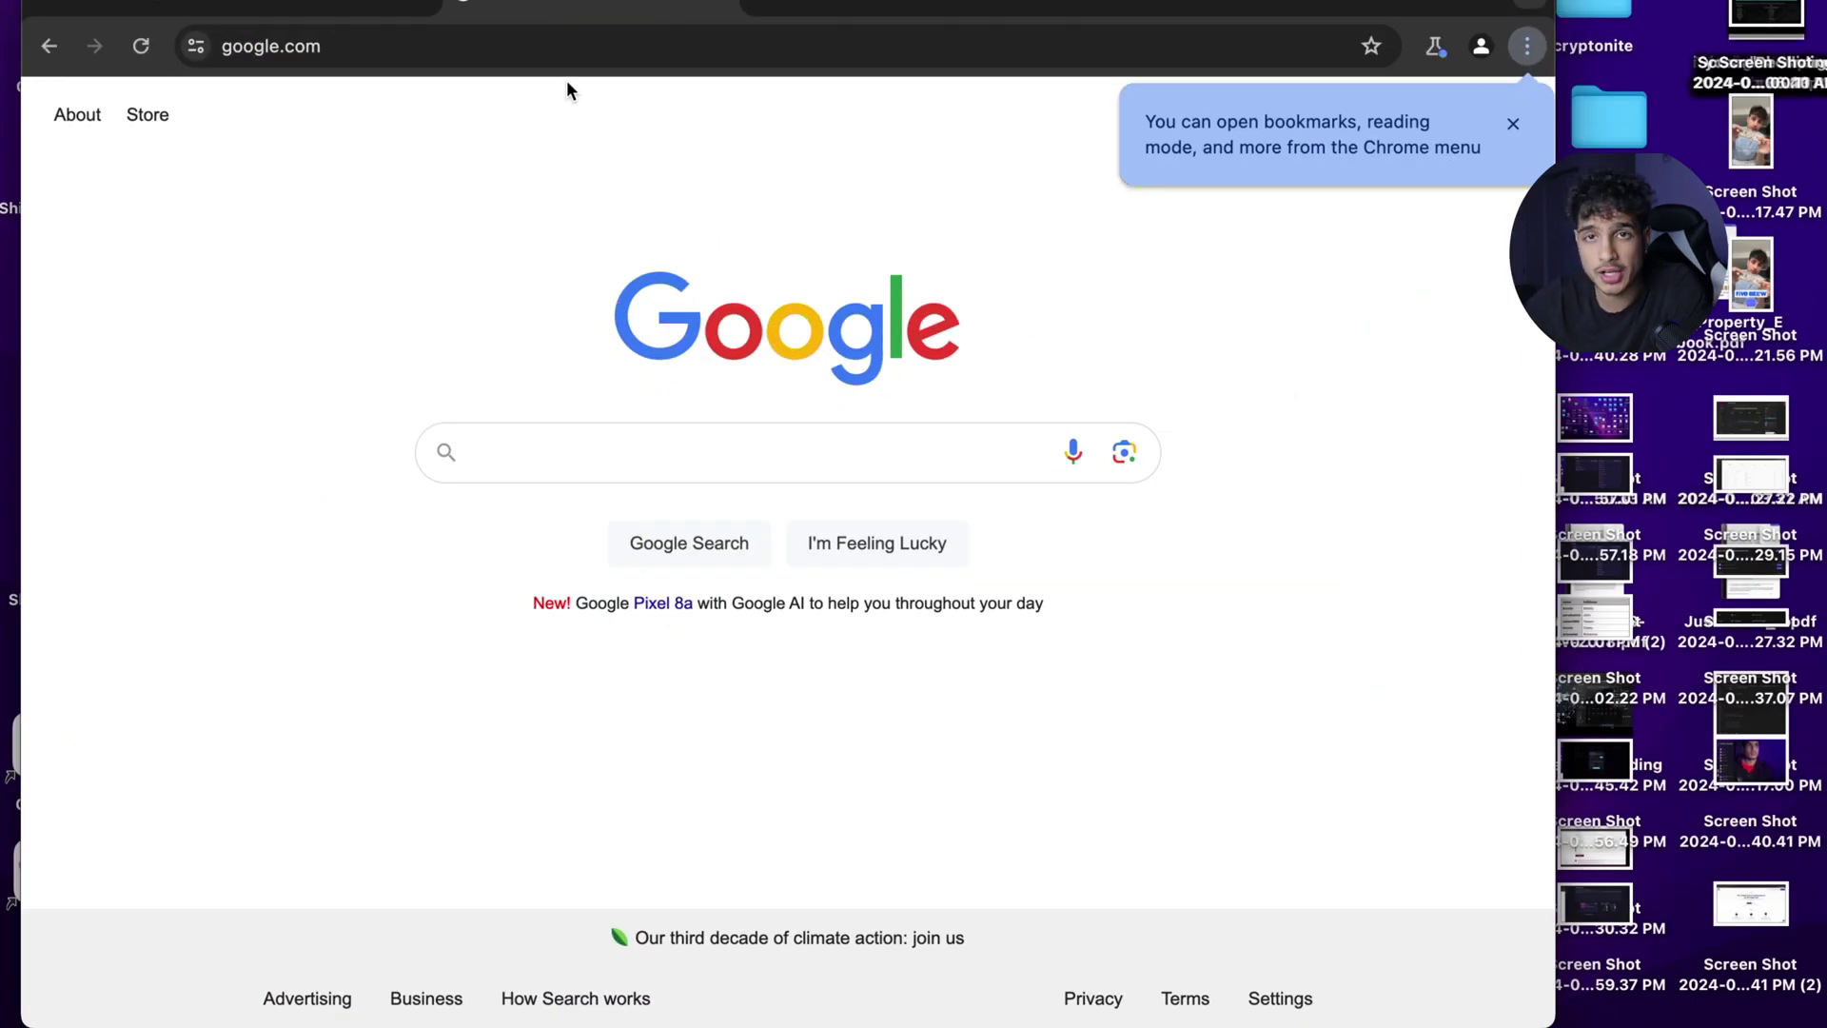
{"action": "left_click", "coordinate": [518, 53]}
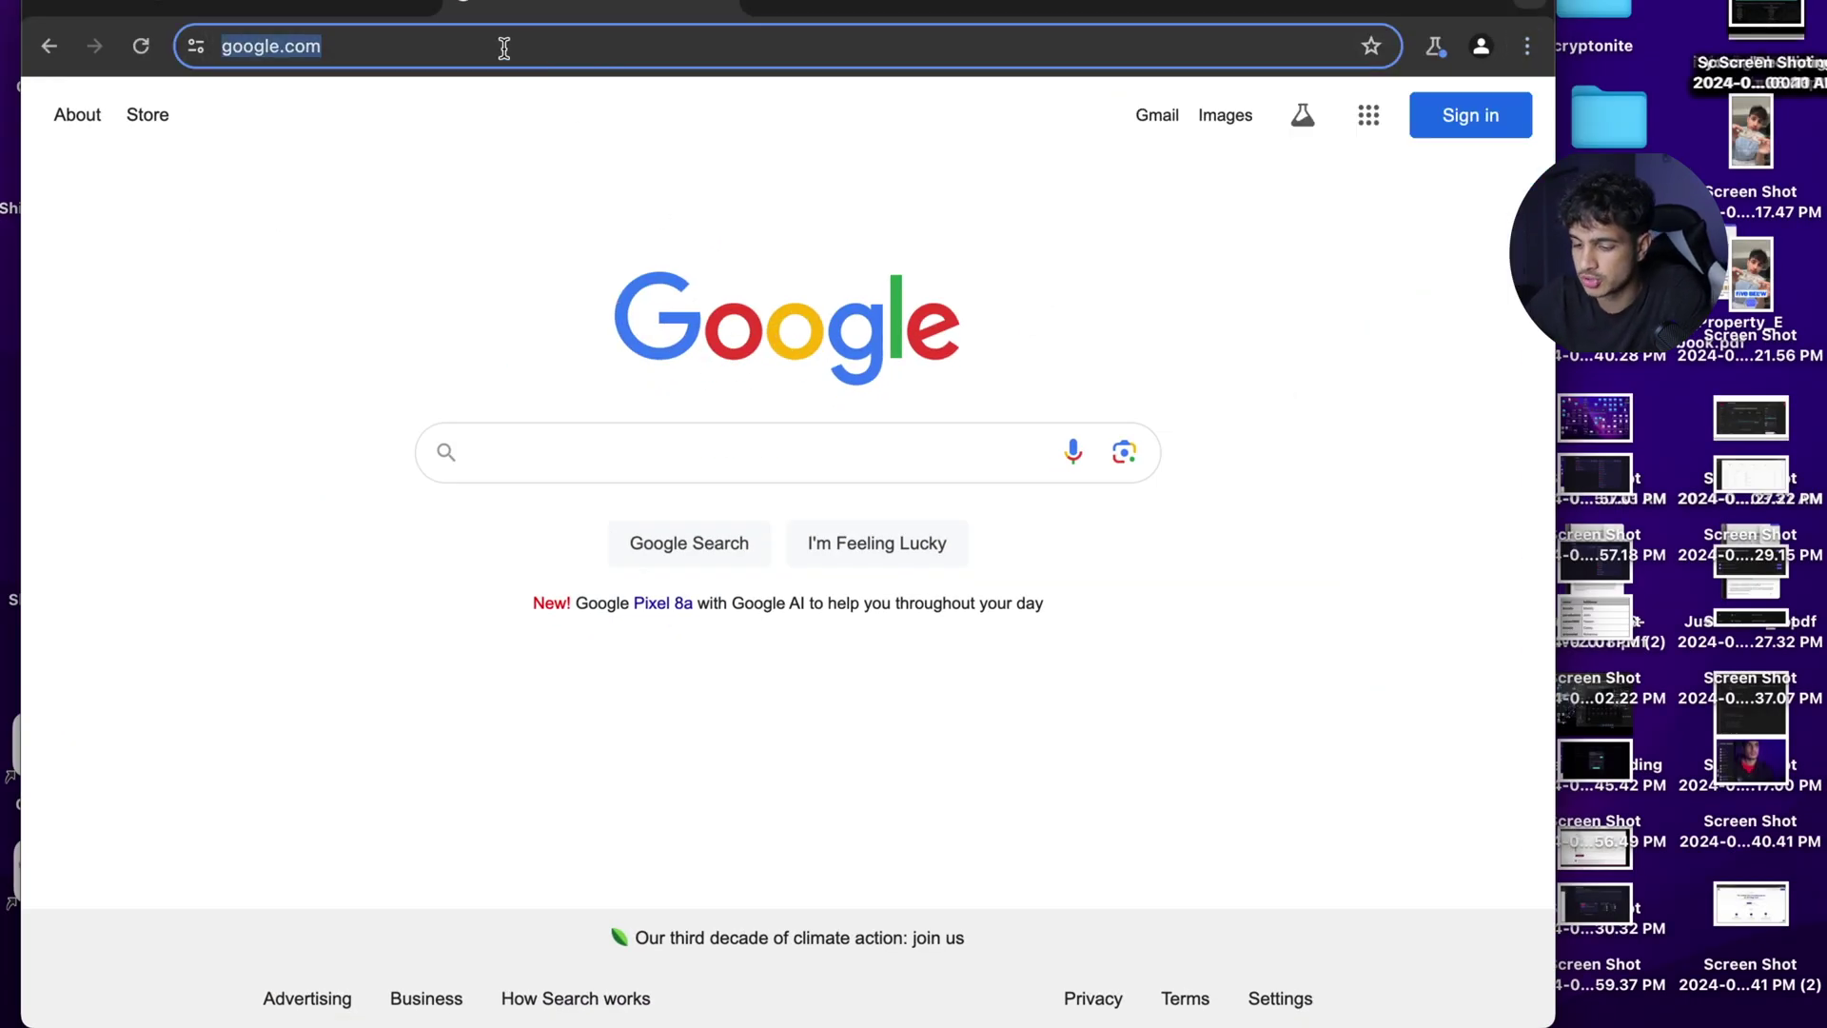
{"action": "type", "text": "walmart.com"}
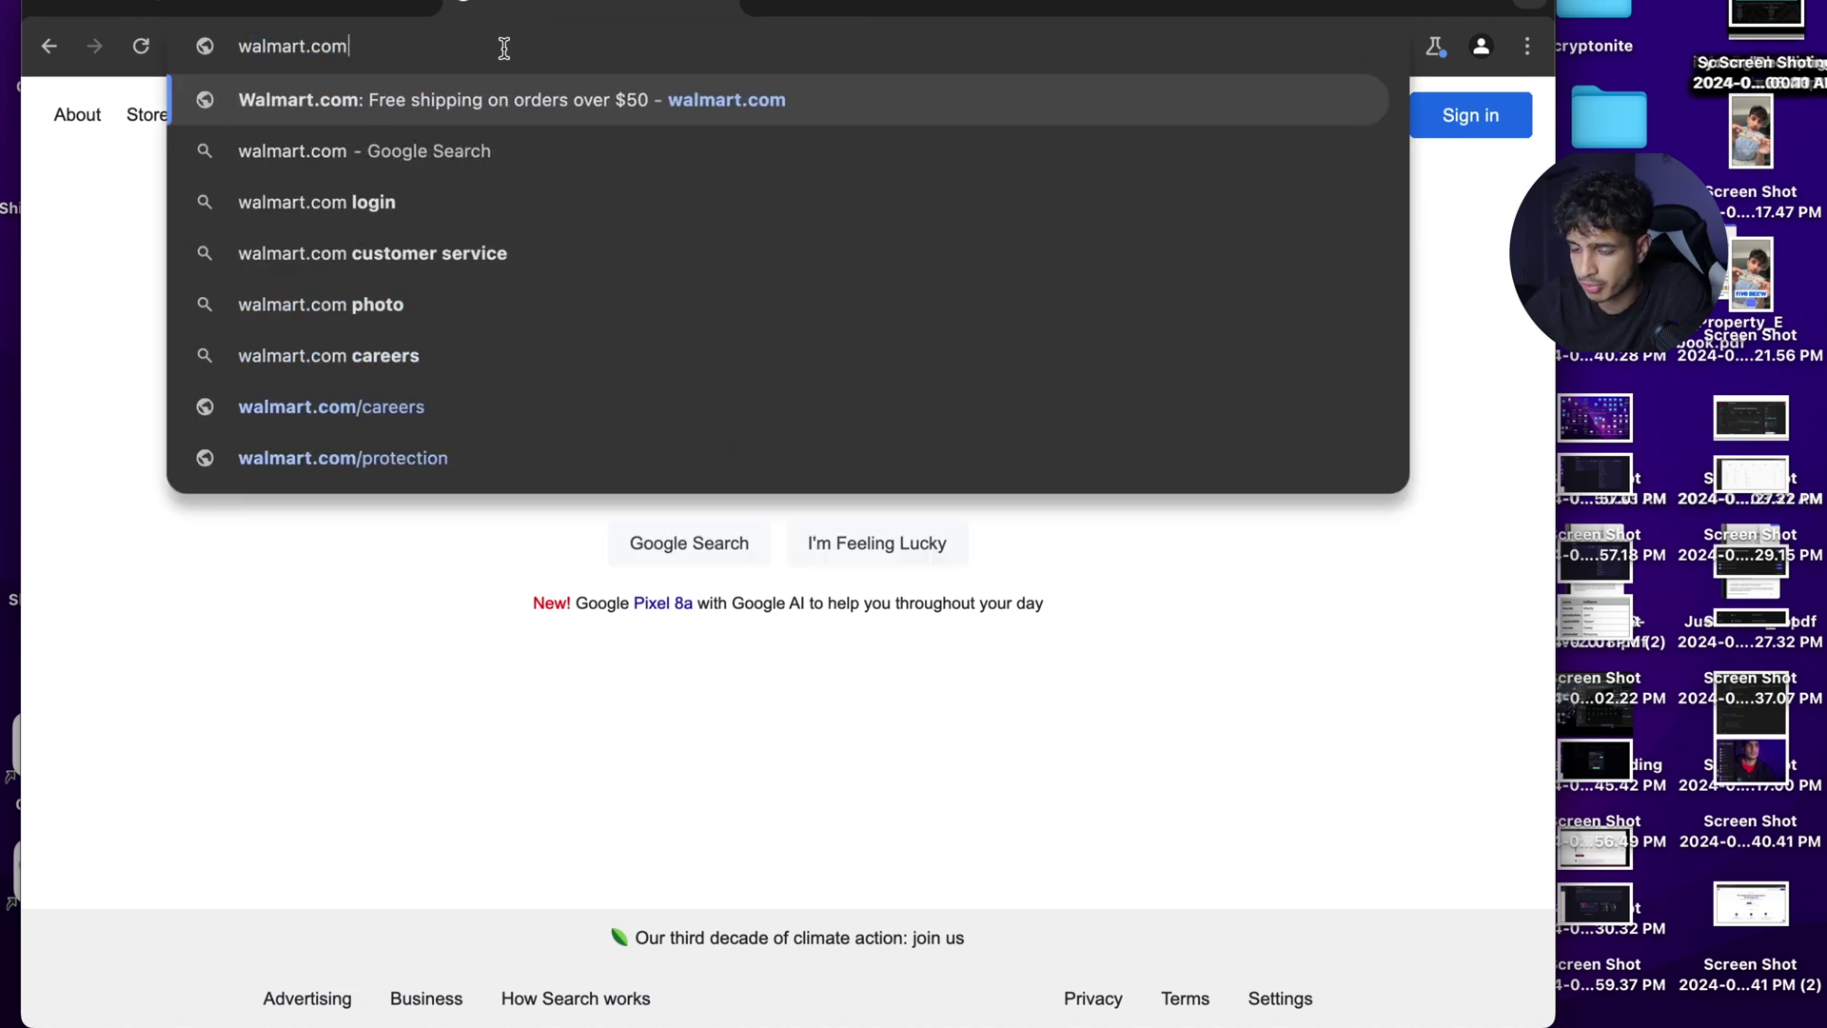
{"action": "key", "text": "Return"}
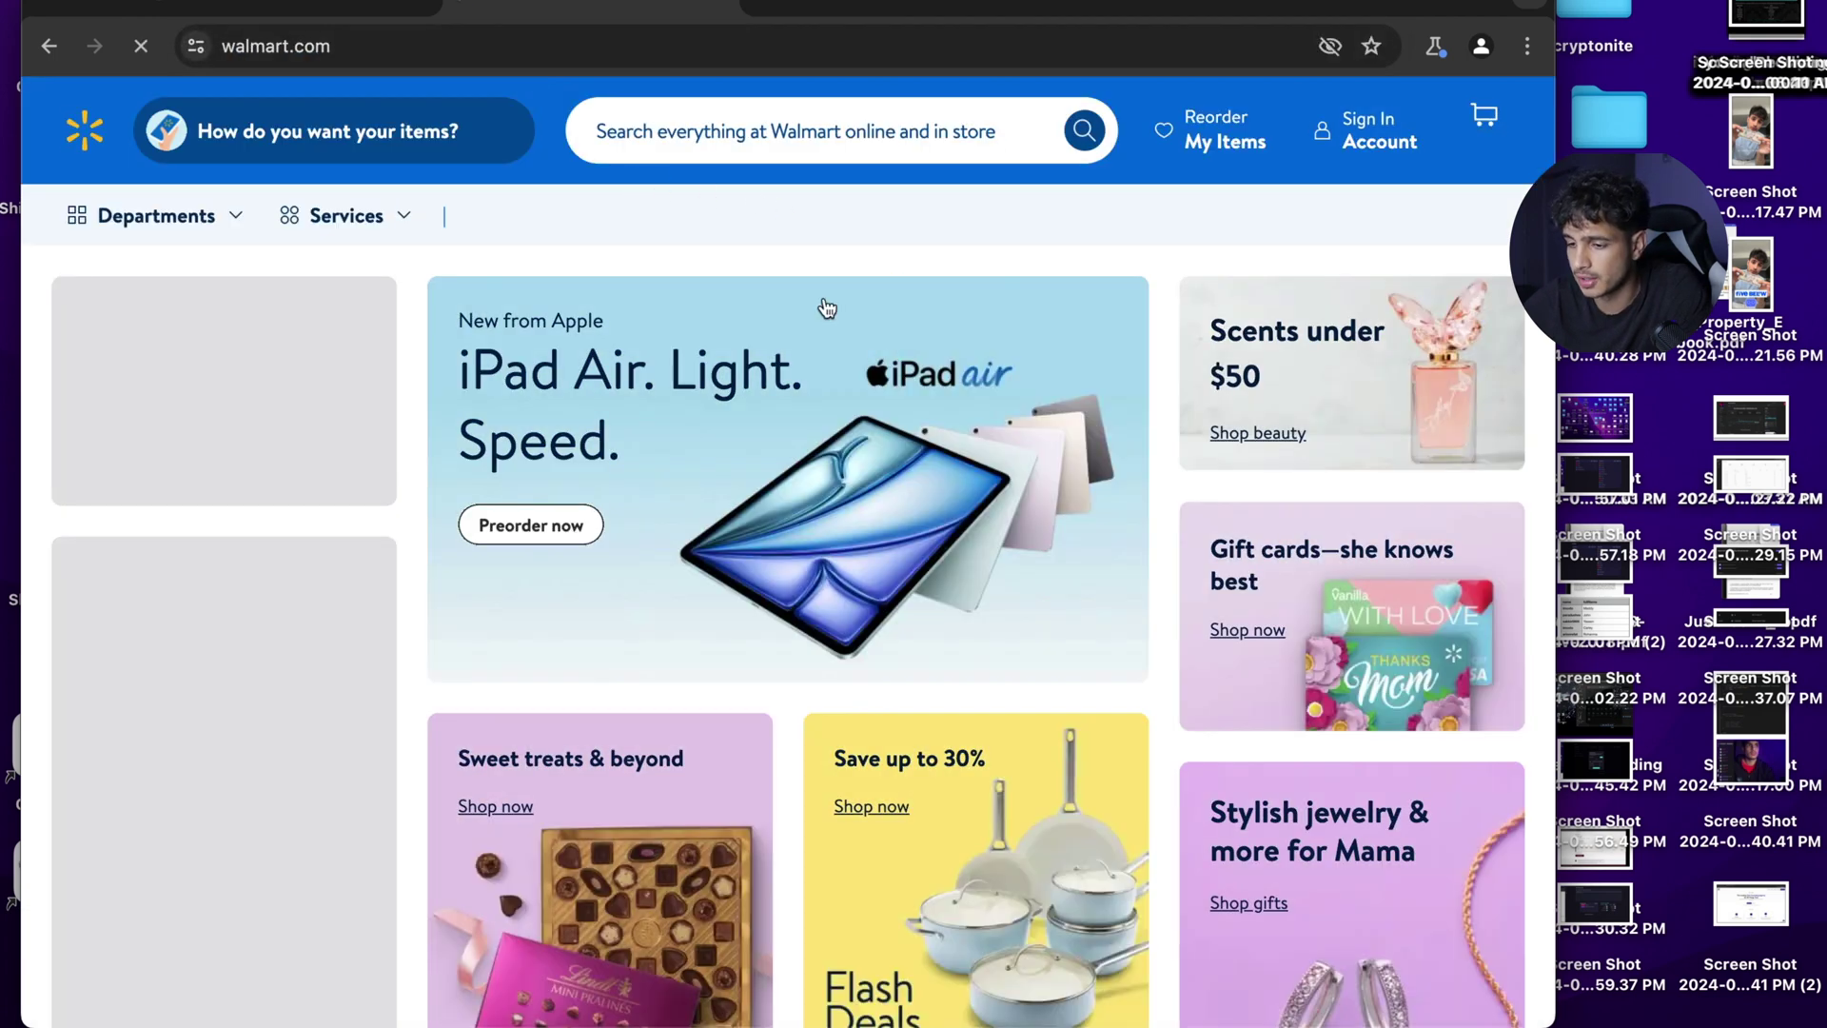
Open the iPad Air banner, then the 13-inch iPad Air M2 Blue product page and Chrome's menu
{"action": "left_click", "coordinate": [593, 451]}
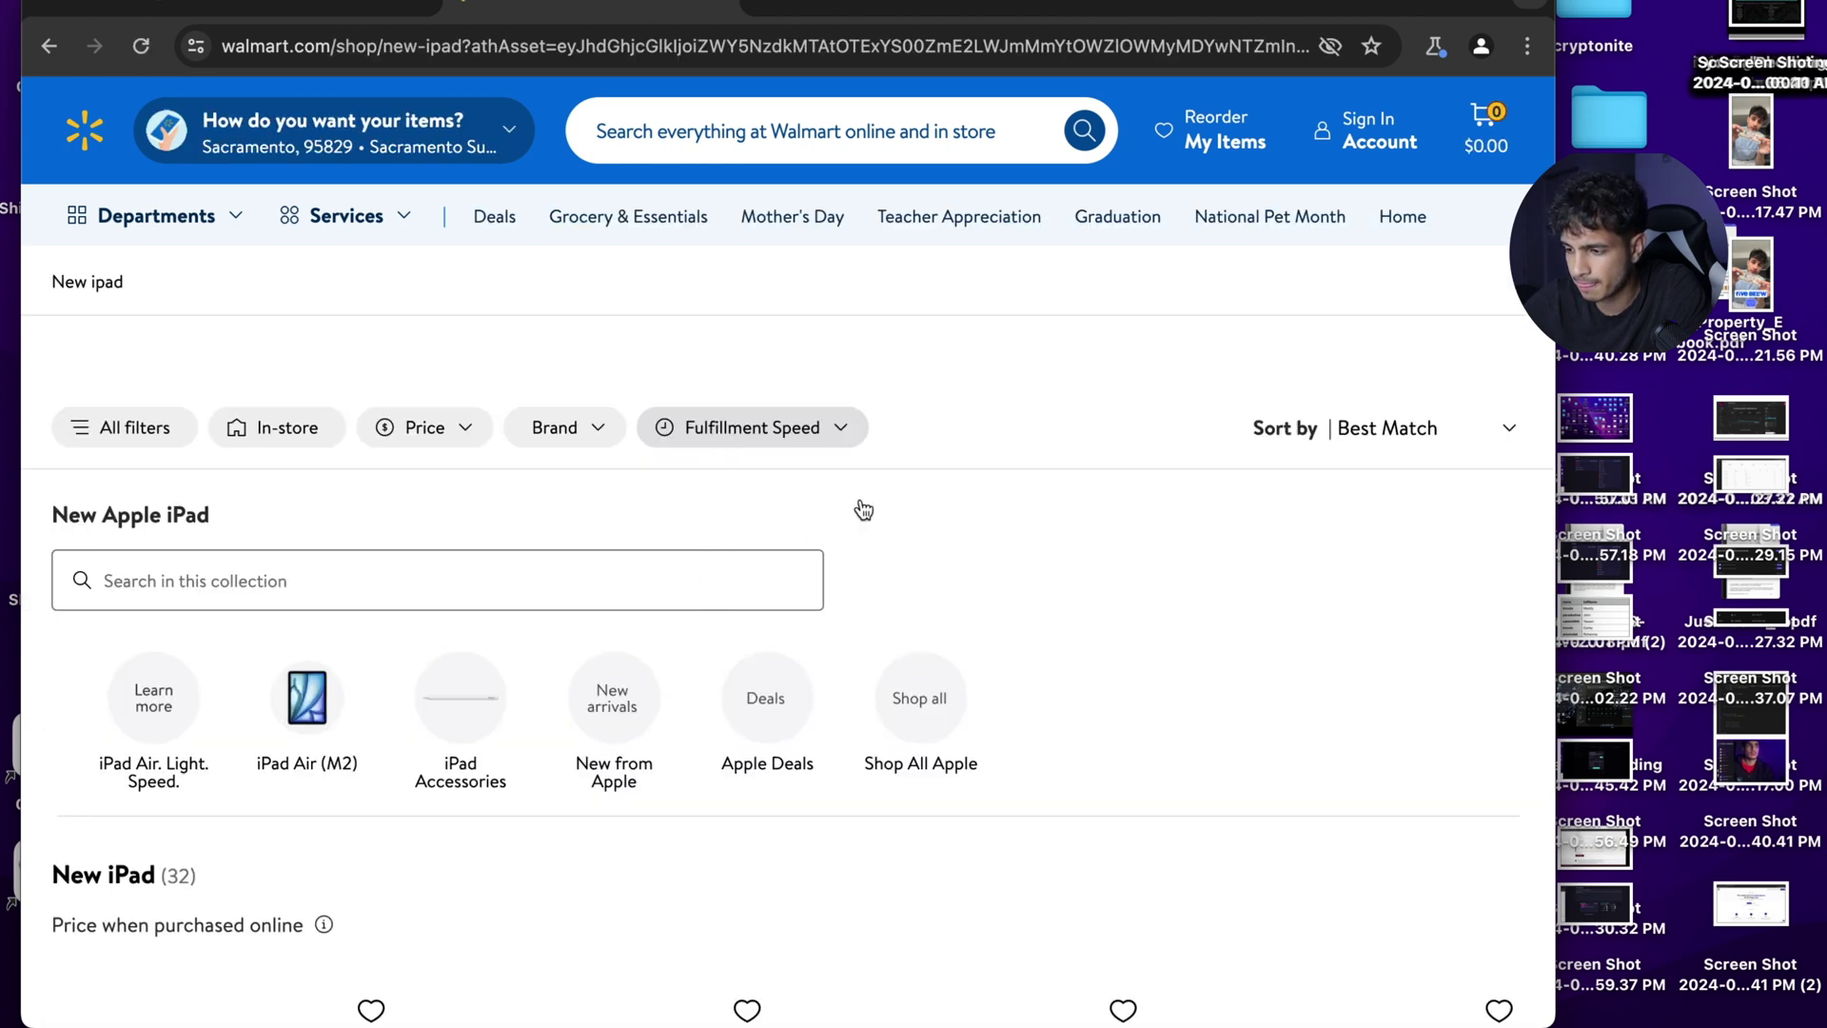
{"action": "scroll", "coordinate": [889, 505], "scroll_direction": "down", "scroll_amount": 5}
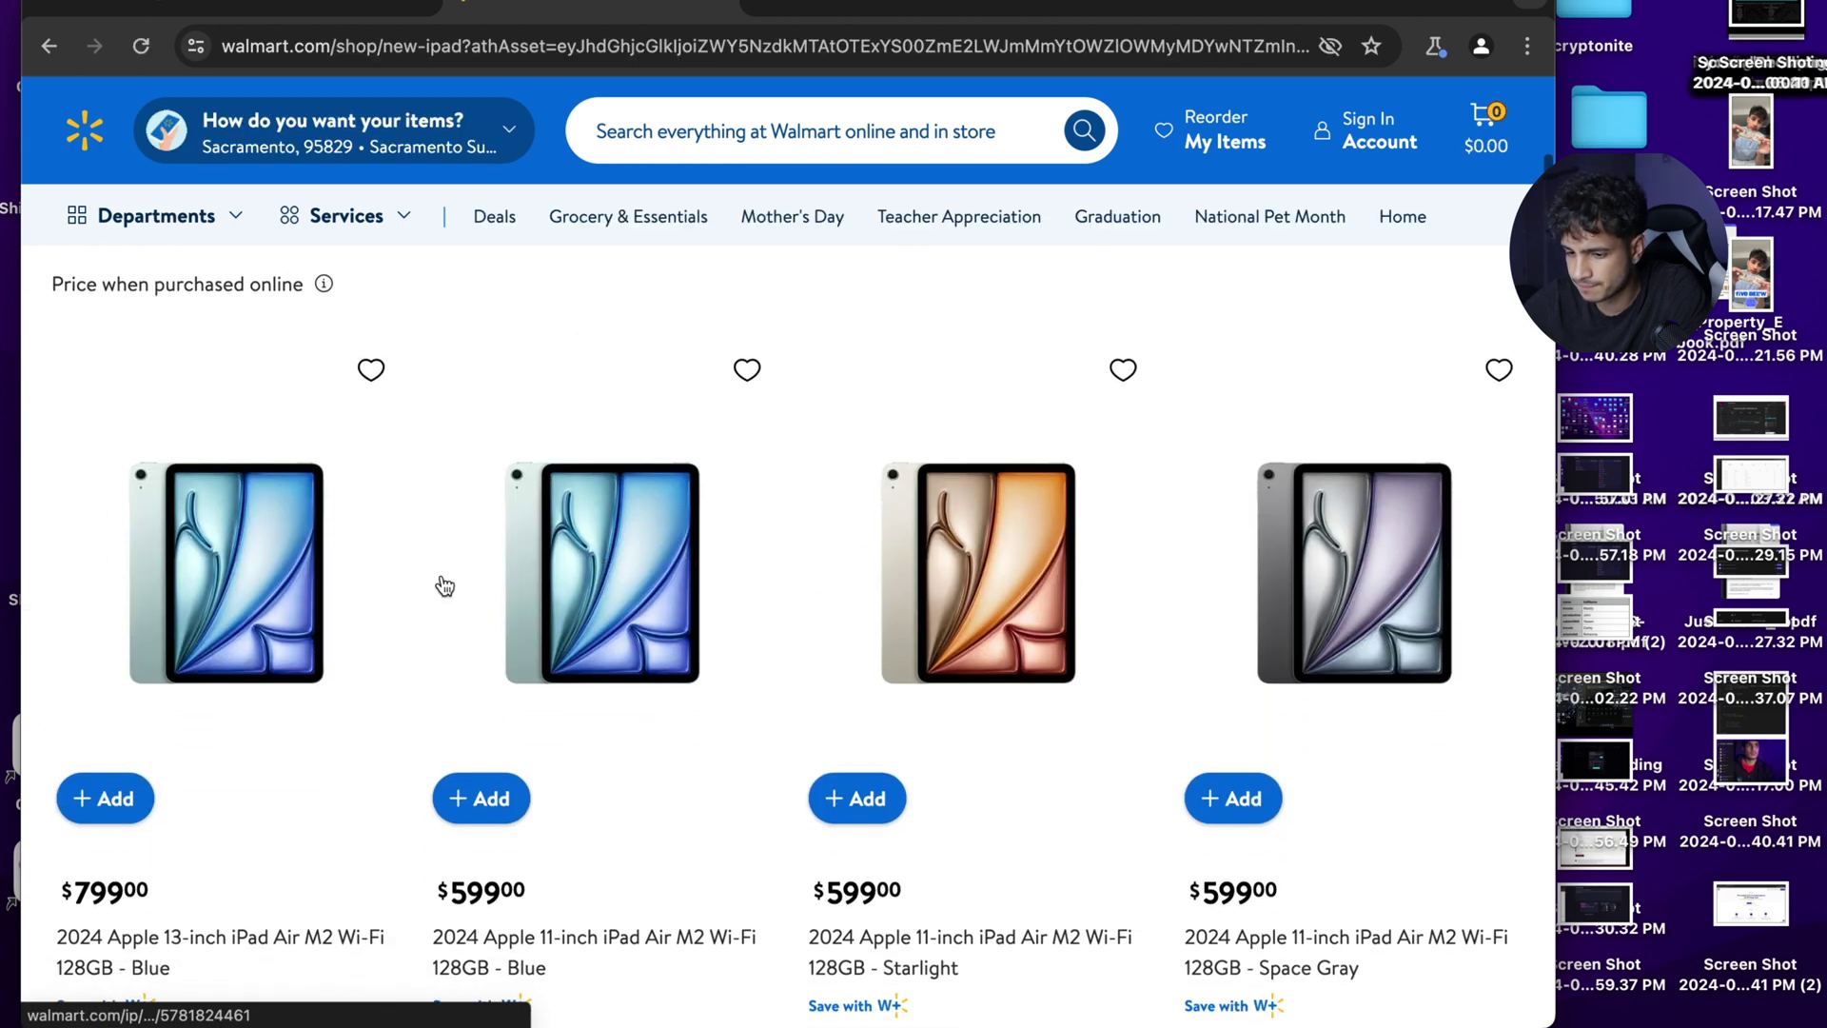
{"action": "left_click", "coordinate": [242, 585]}
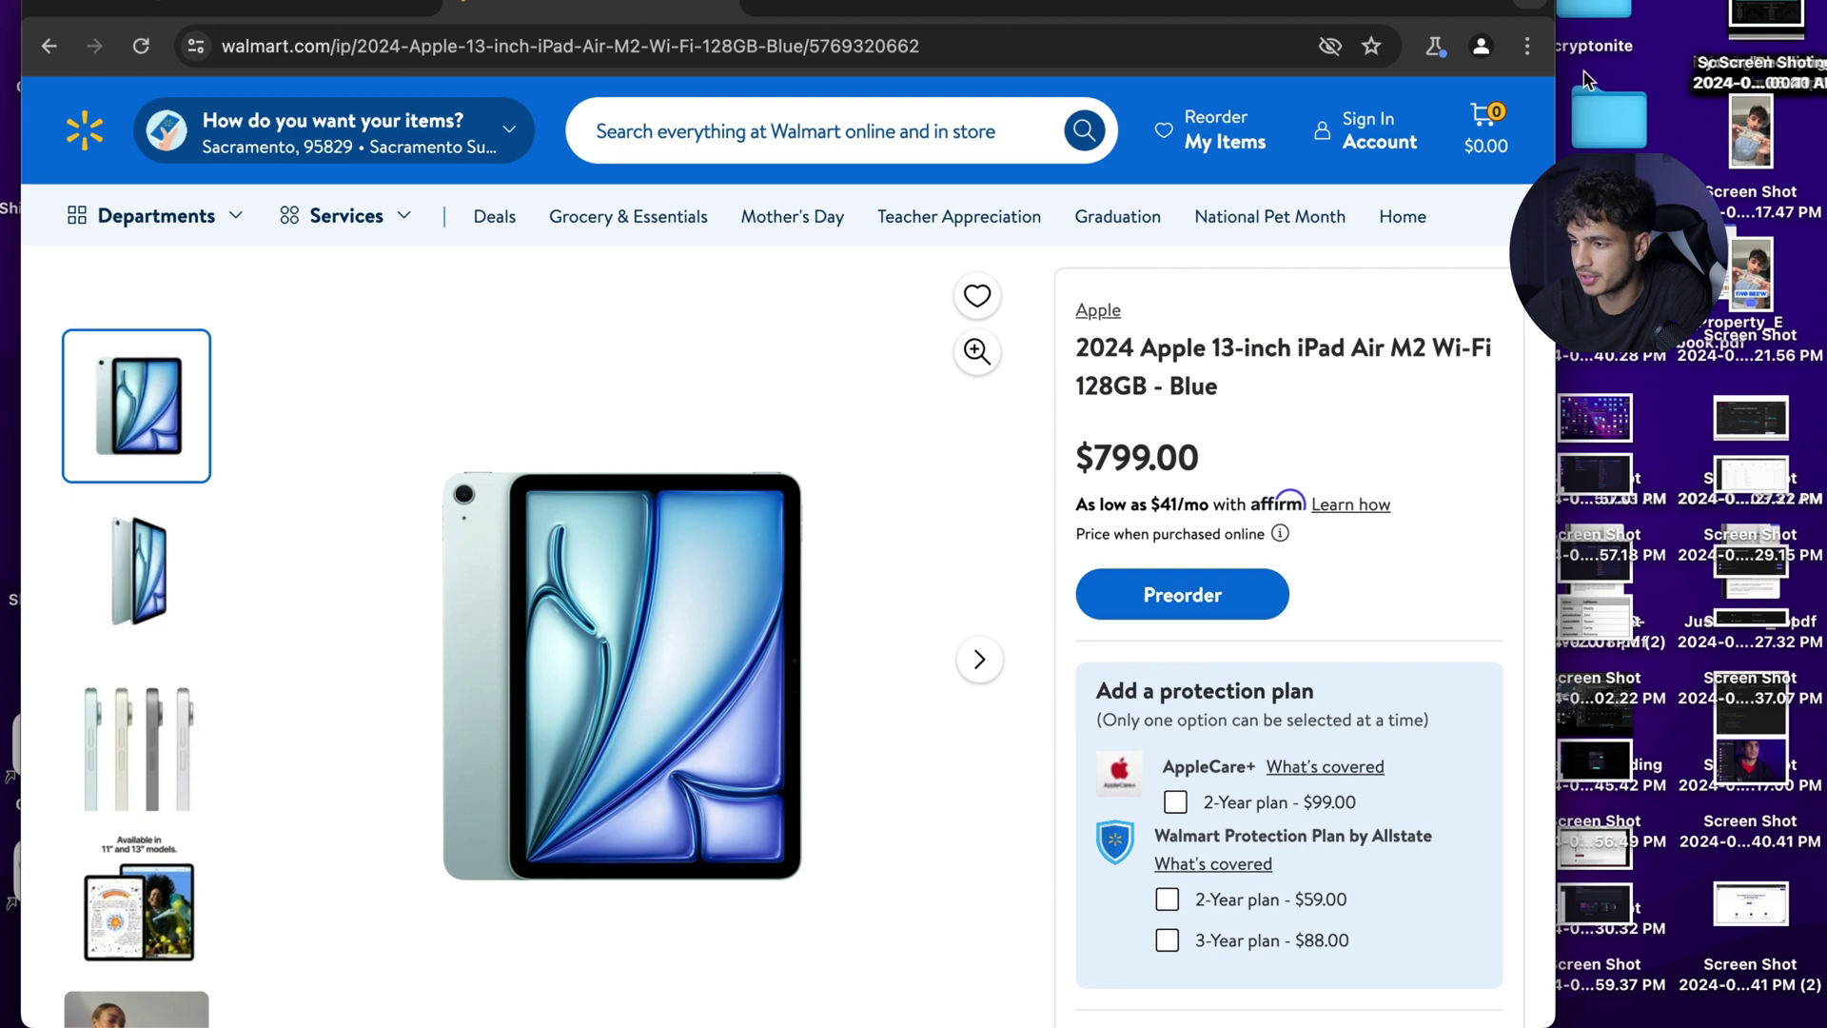
{"action": "left_click", "coordinate": [1529, 47]}
{"action": "mouse_move", "coordinate": [1227, 720]}
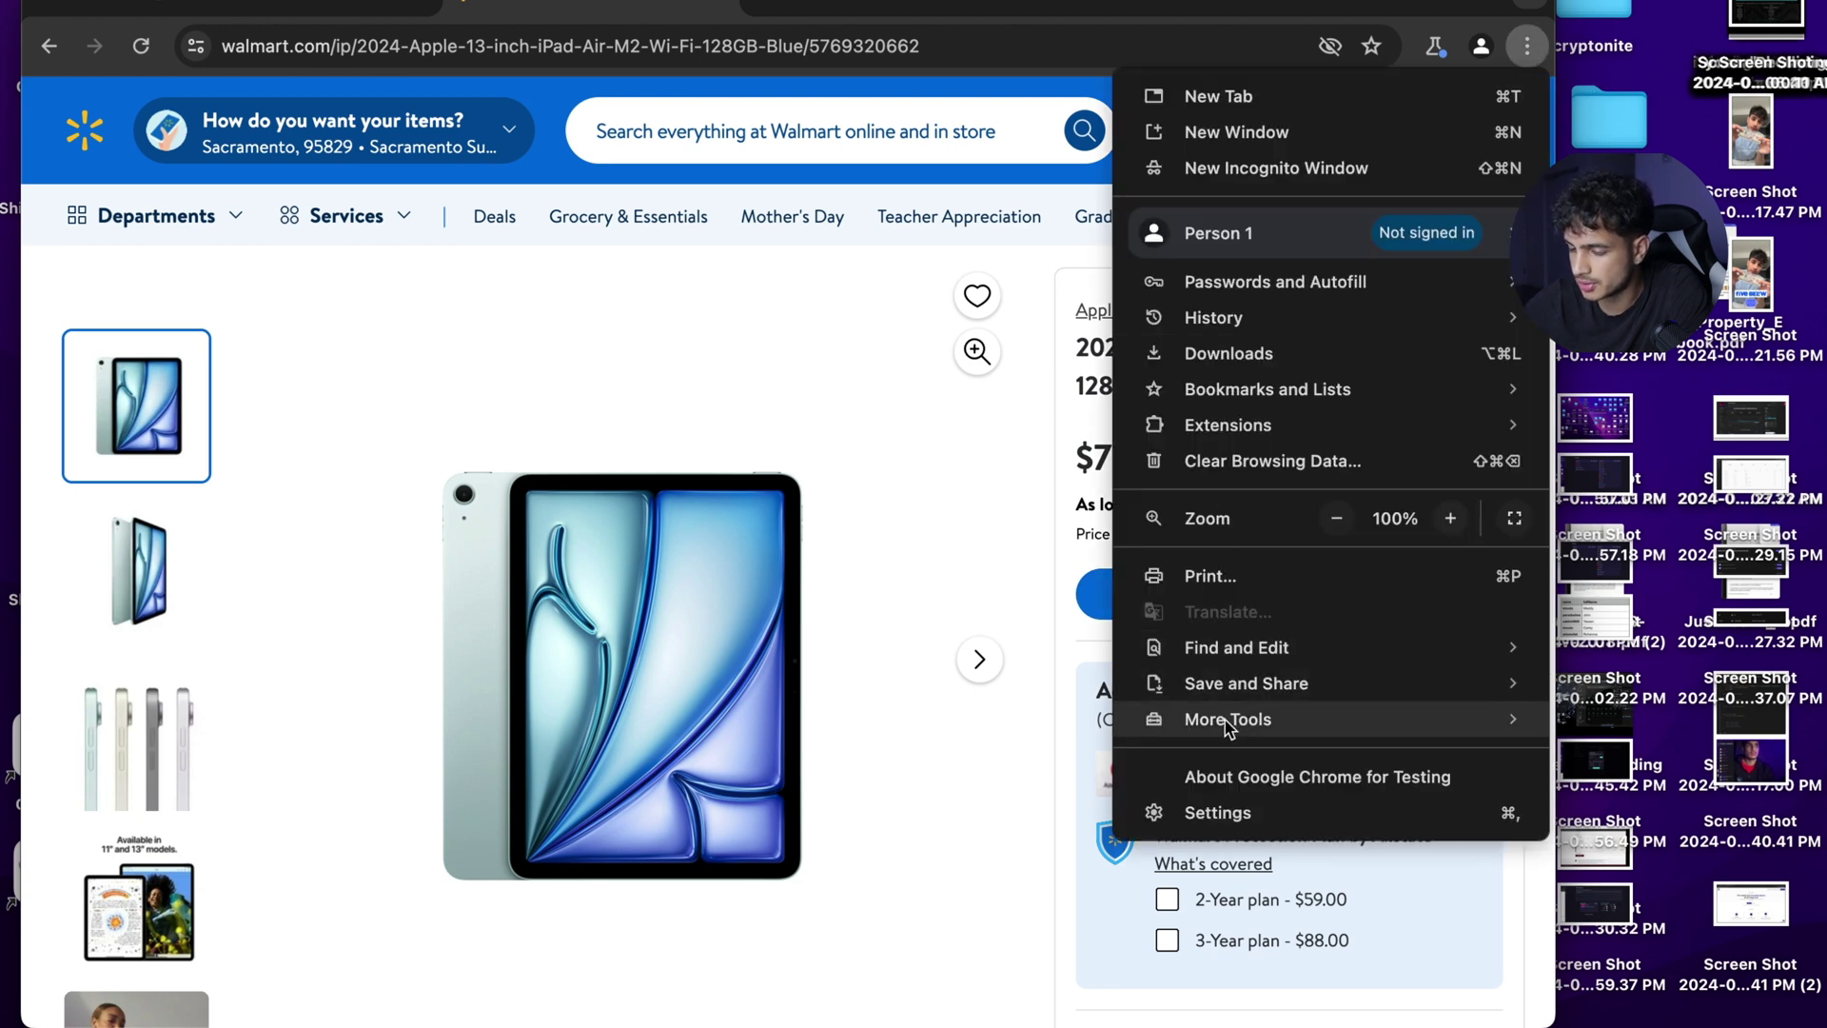
Open DevTools docked to the bottom and inspect the Preorder button's markup with the element picker
{"action": "left_click", "coordinate": [1642, 906]}
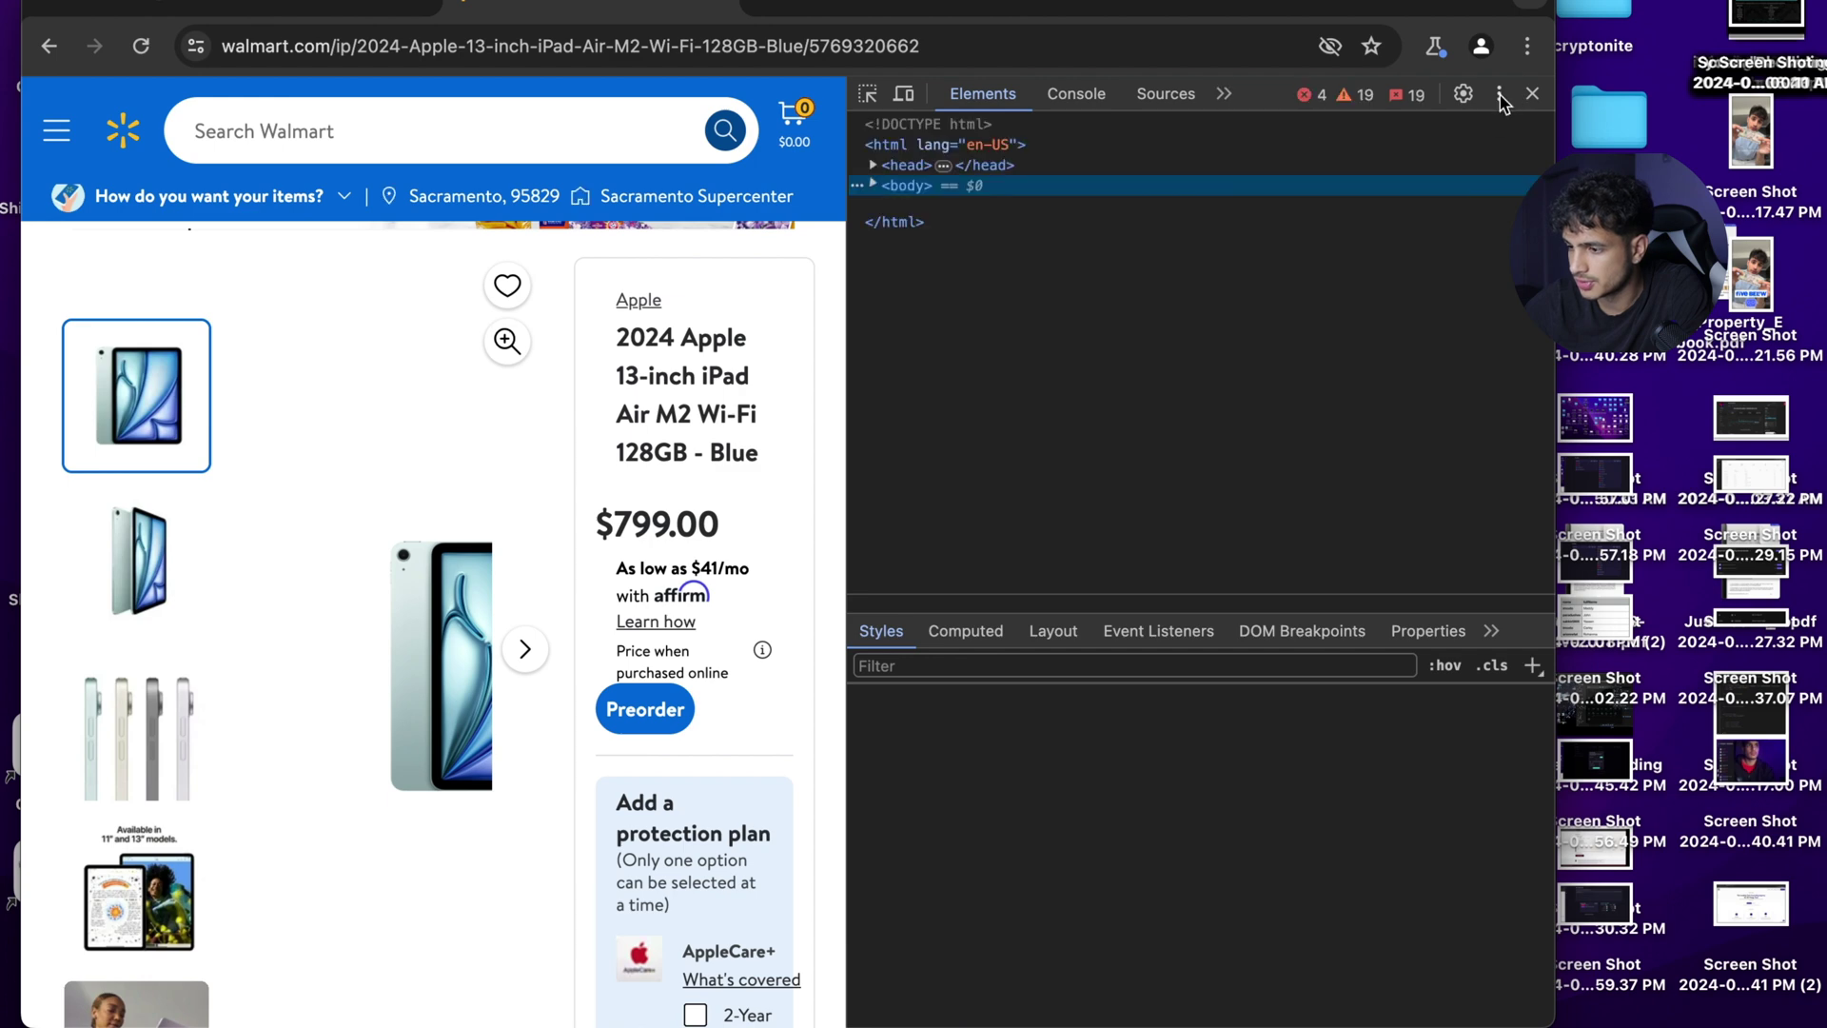
{"action": "left_click", "coordinate": [1499, 95]}
{"action": "left_click", "coordinate": [1487, 135]}
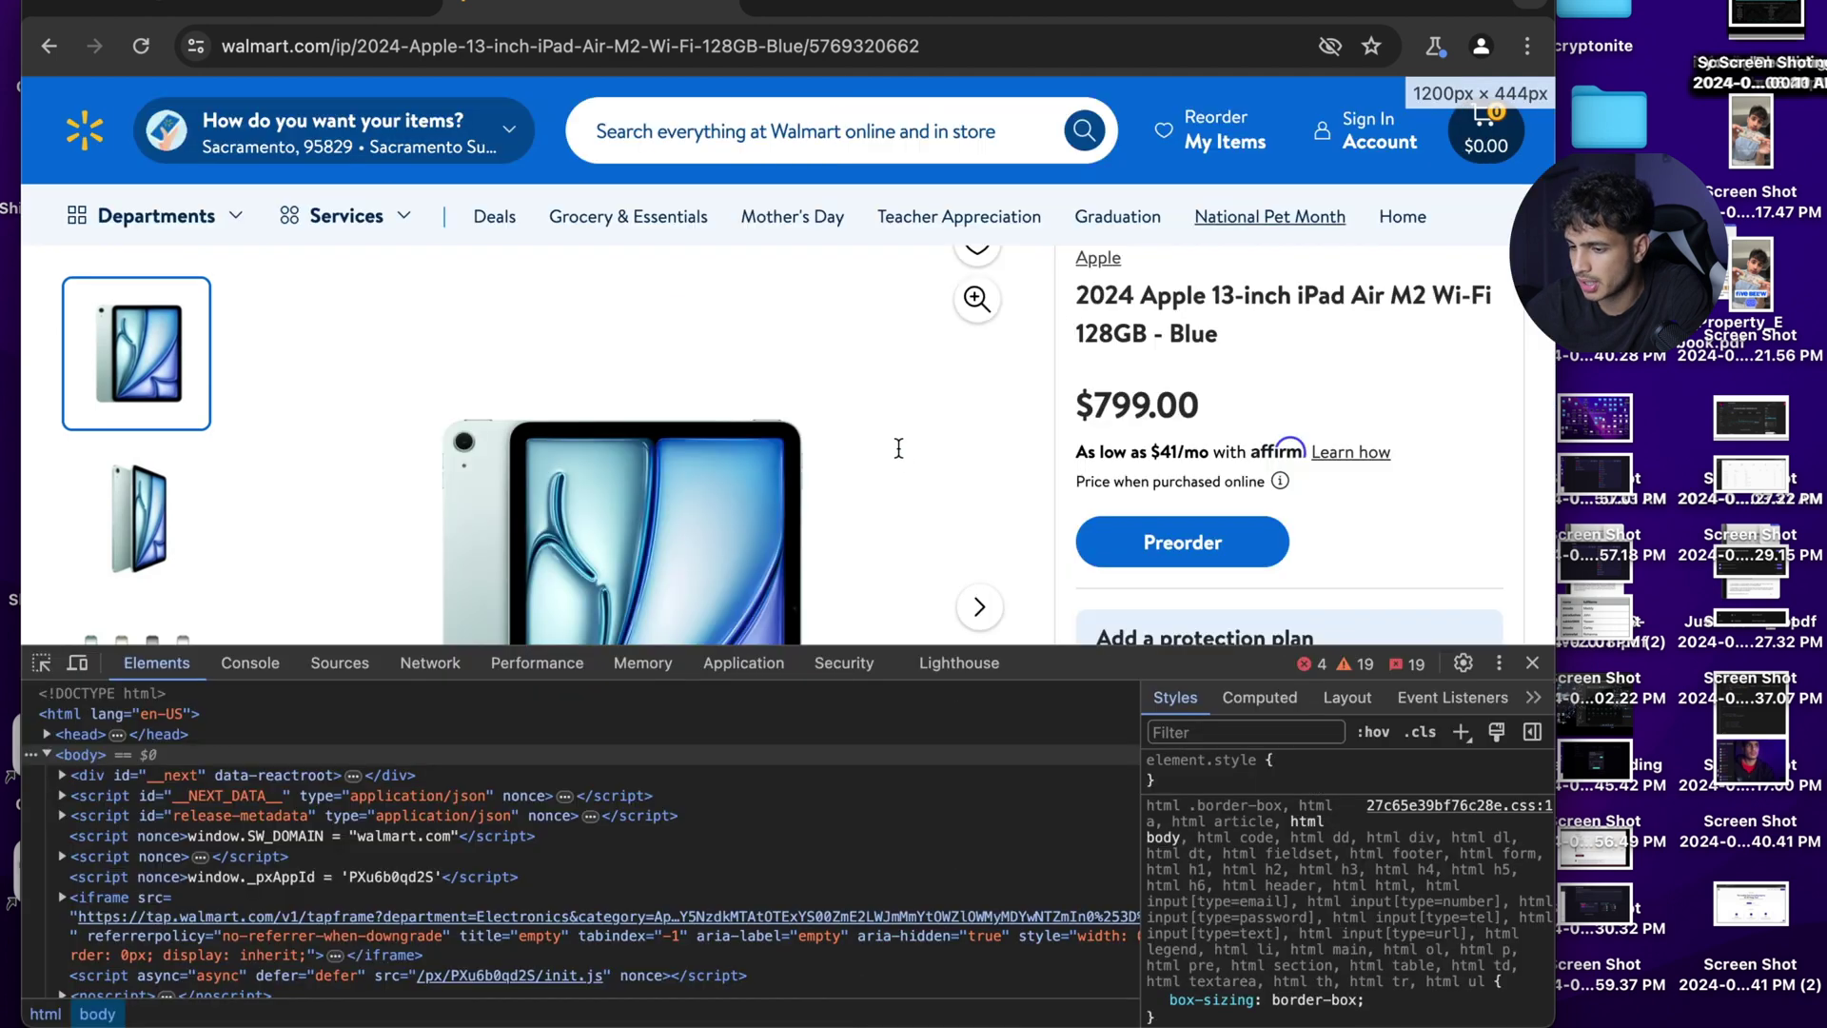
{"action": "left_click", "coordinate": [40, 665]}
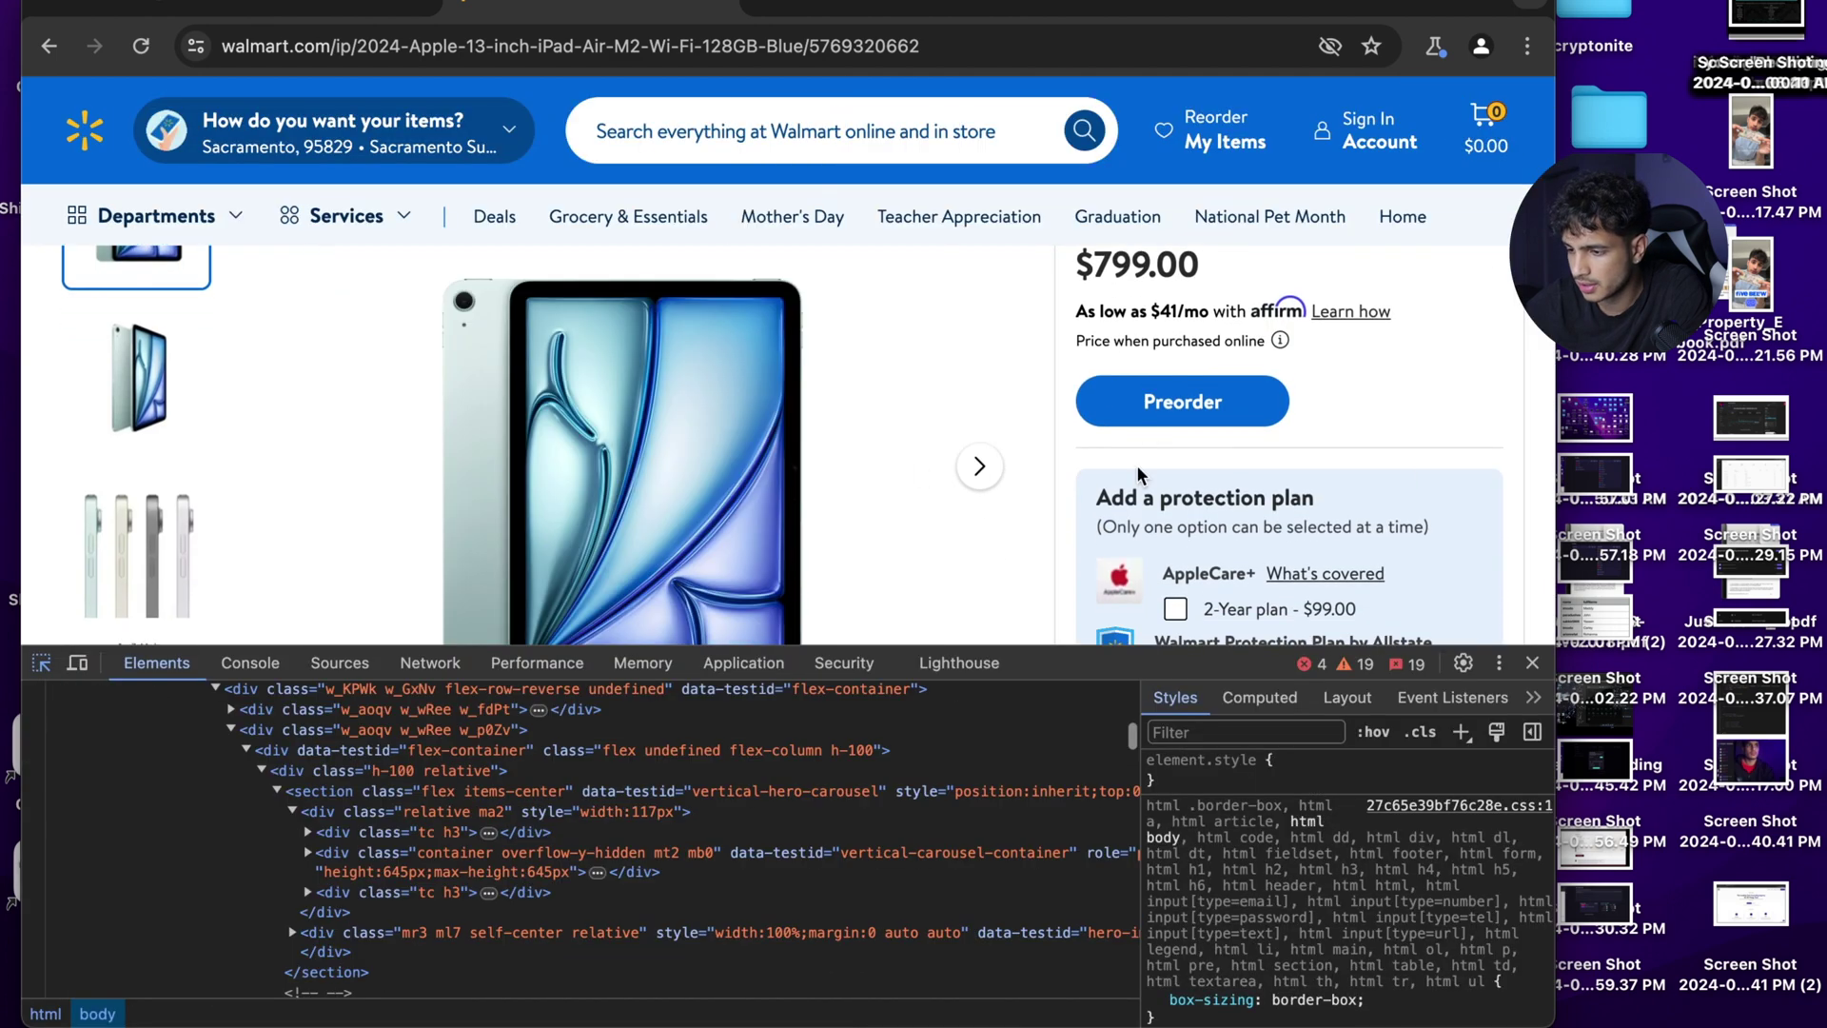
{"action": "left_click", "coordinate": [1110, 397]}
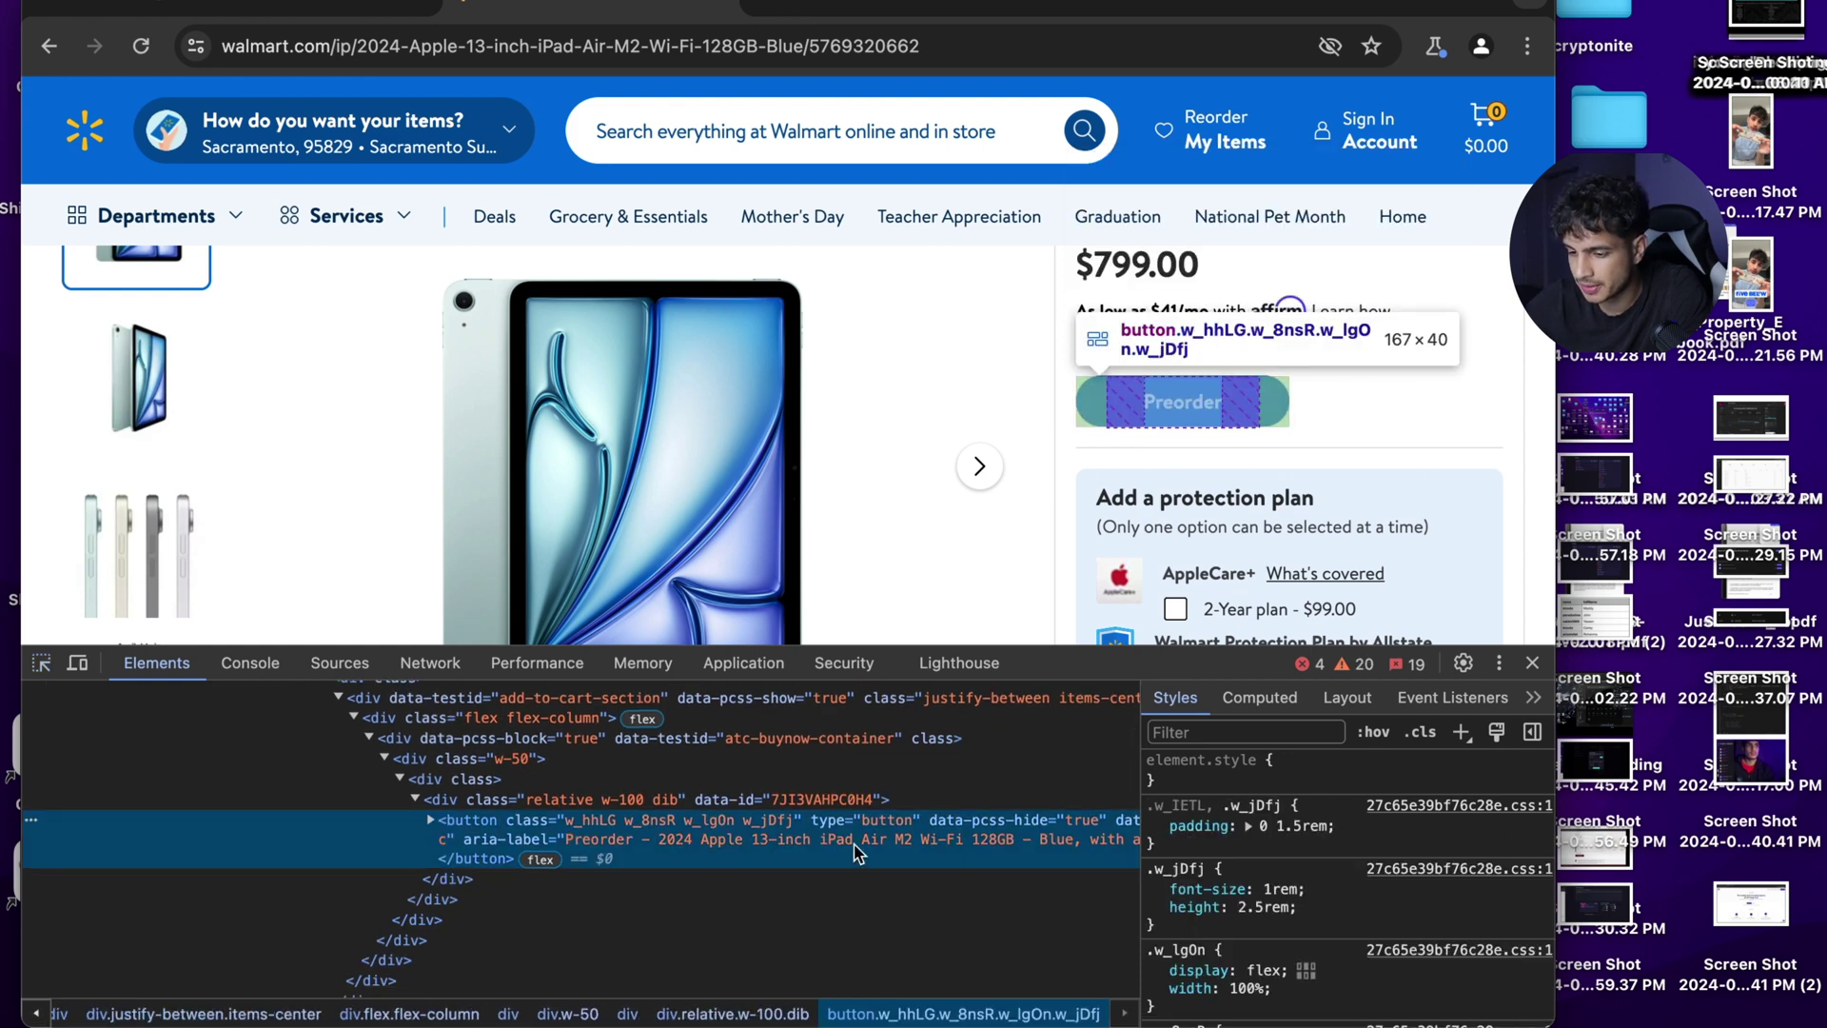
{"action": "scroll", "coordinate": [853, 852], "scroll_direction": "right", "scroll_amount": 2}
{"action": "scroll", "coordinate": [855, 852], "scroll_direction": "right", "scroll_amount": 2}
{"action": "scroll", "coordinate": [853, 852], "scroll_direction": "right", "scroll_amount": 2}
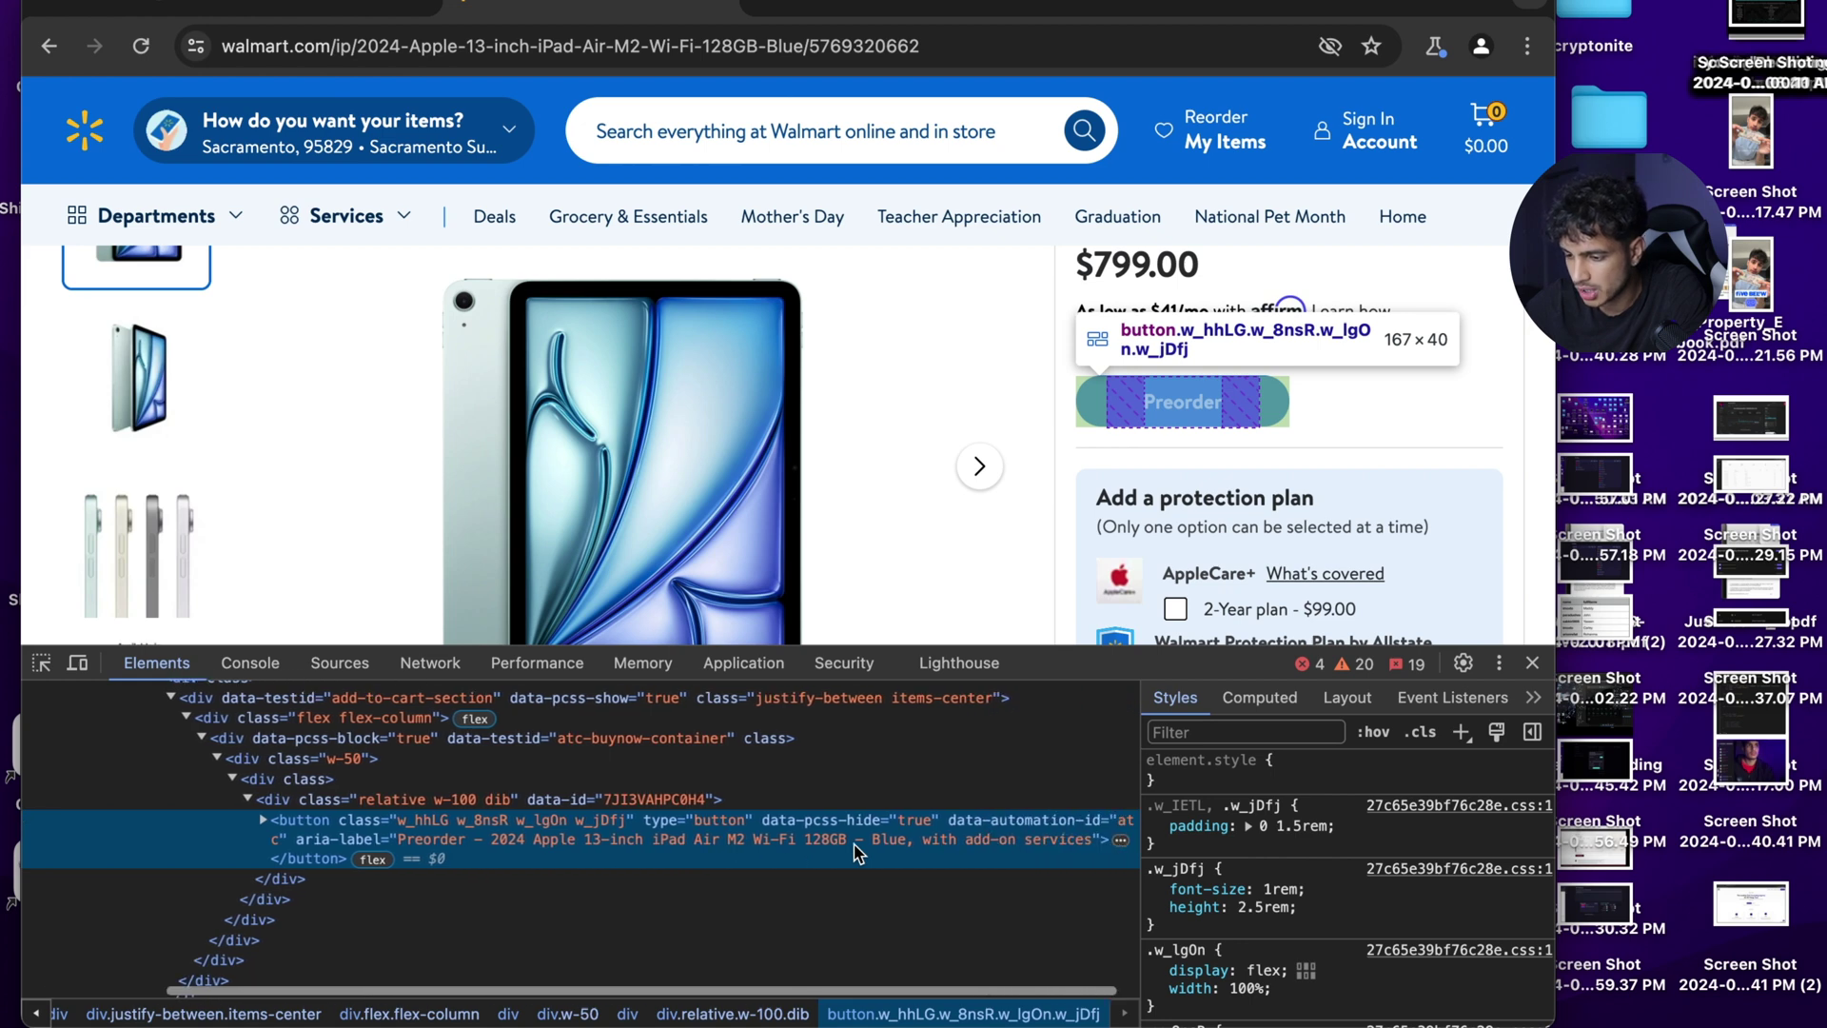
{"action": "scroll", "coordinate": [853, 852], "scroll_direction": "left", "scroll_amount": 1}
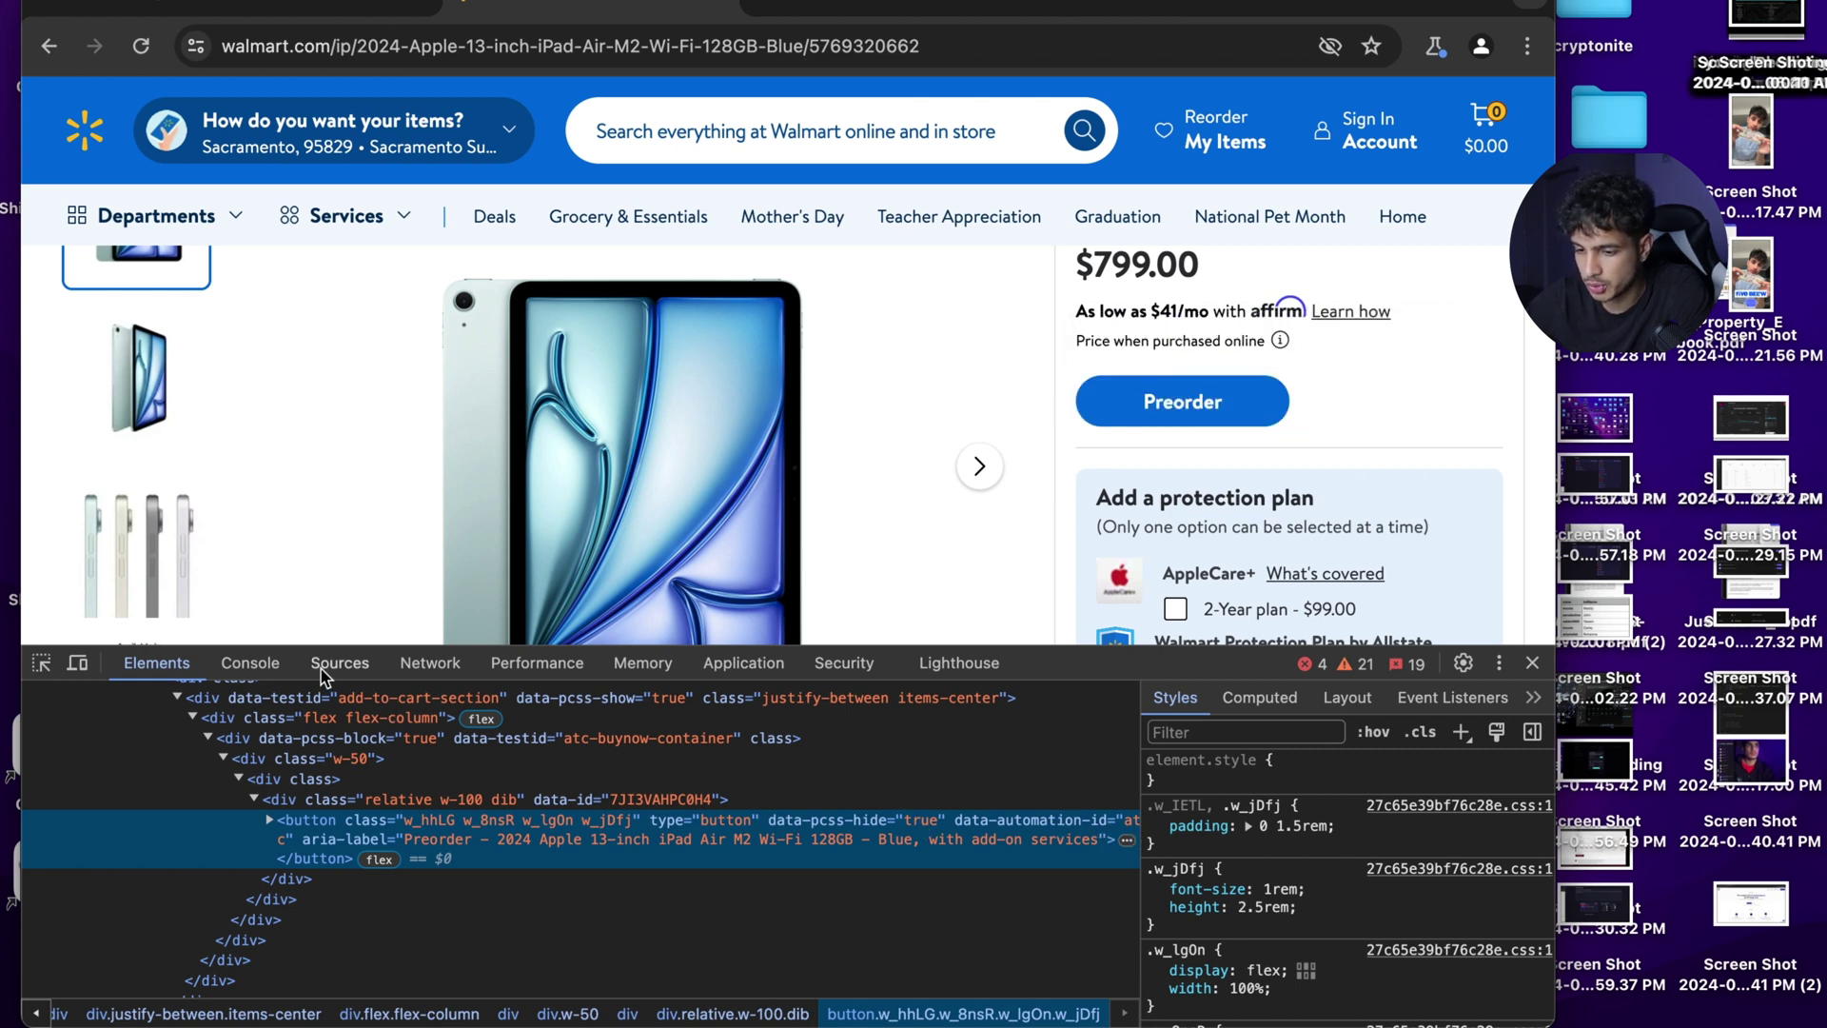
Run document.querySelector("button[data-automation-id='atc']") in the Console and copy the command
{"action": "left_click", "coordinate": [272, 668]}
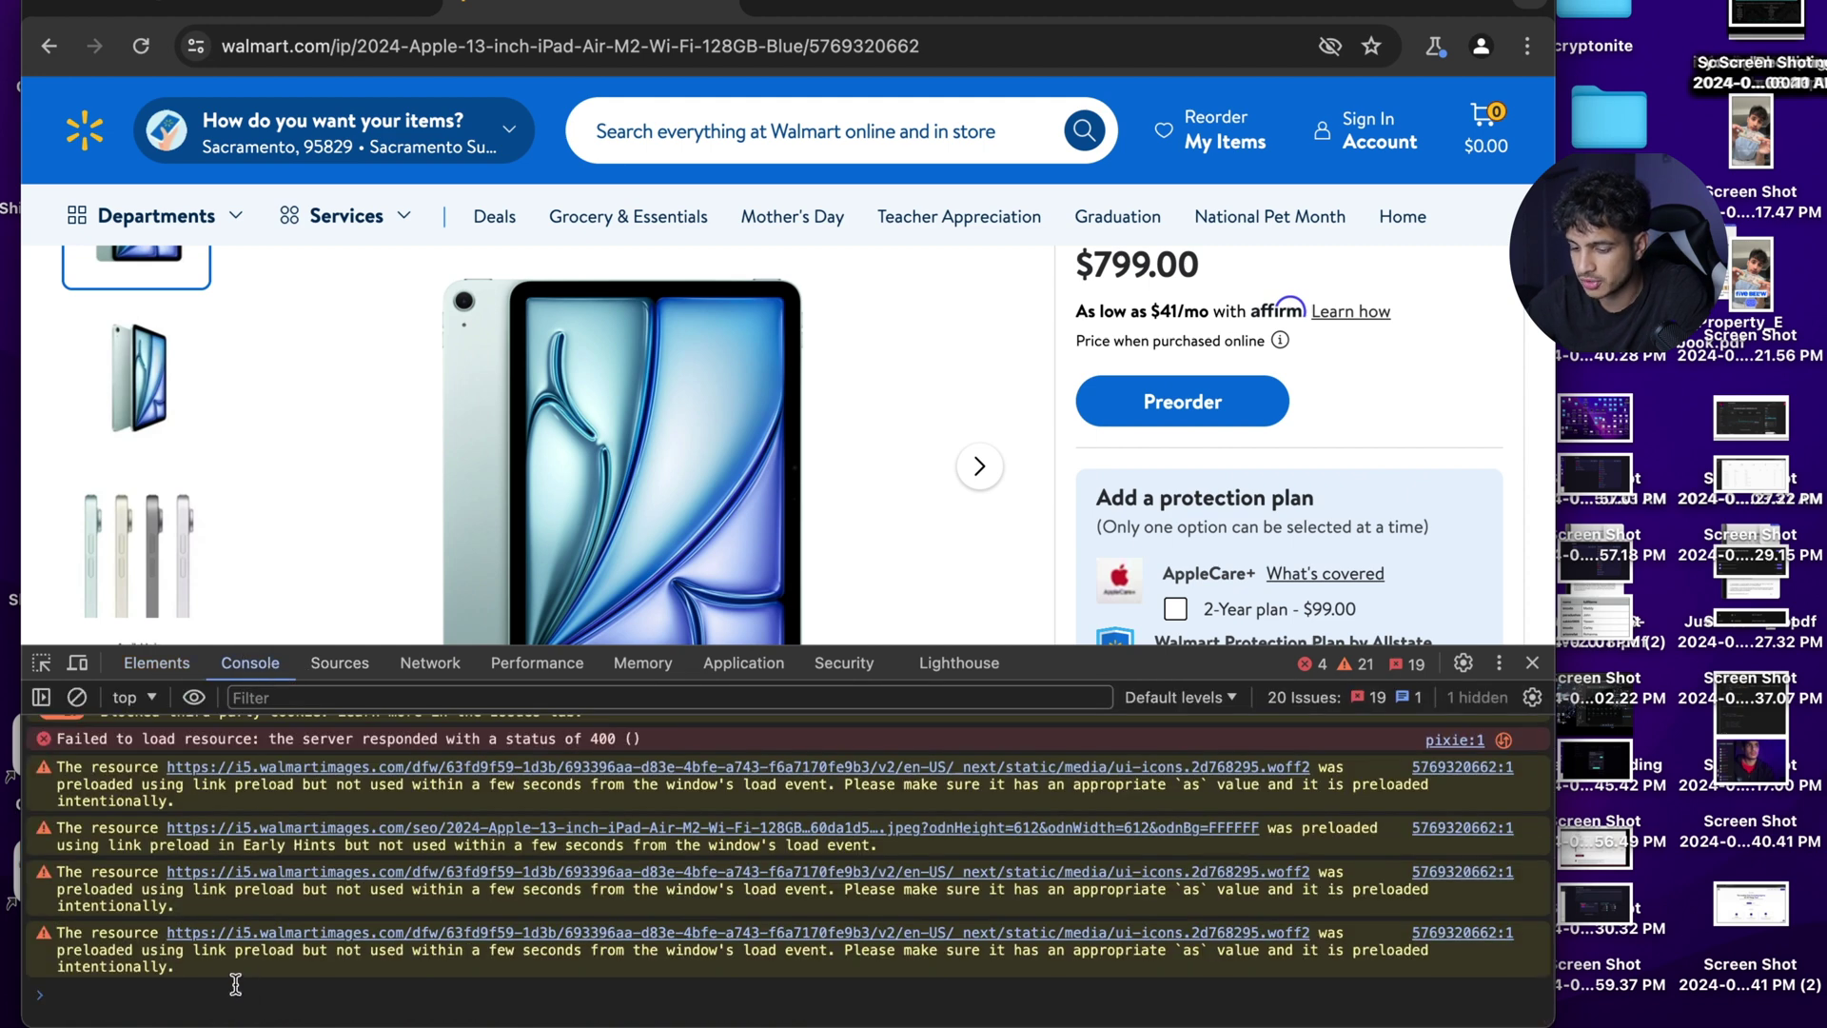
{"action": "type", "text": "docume"}
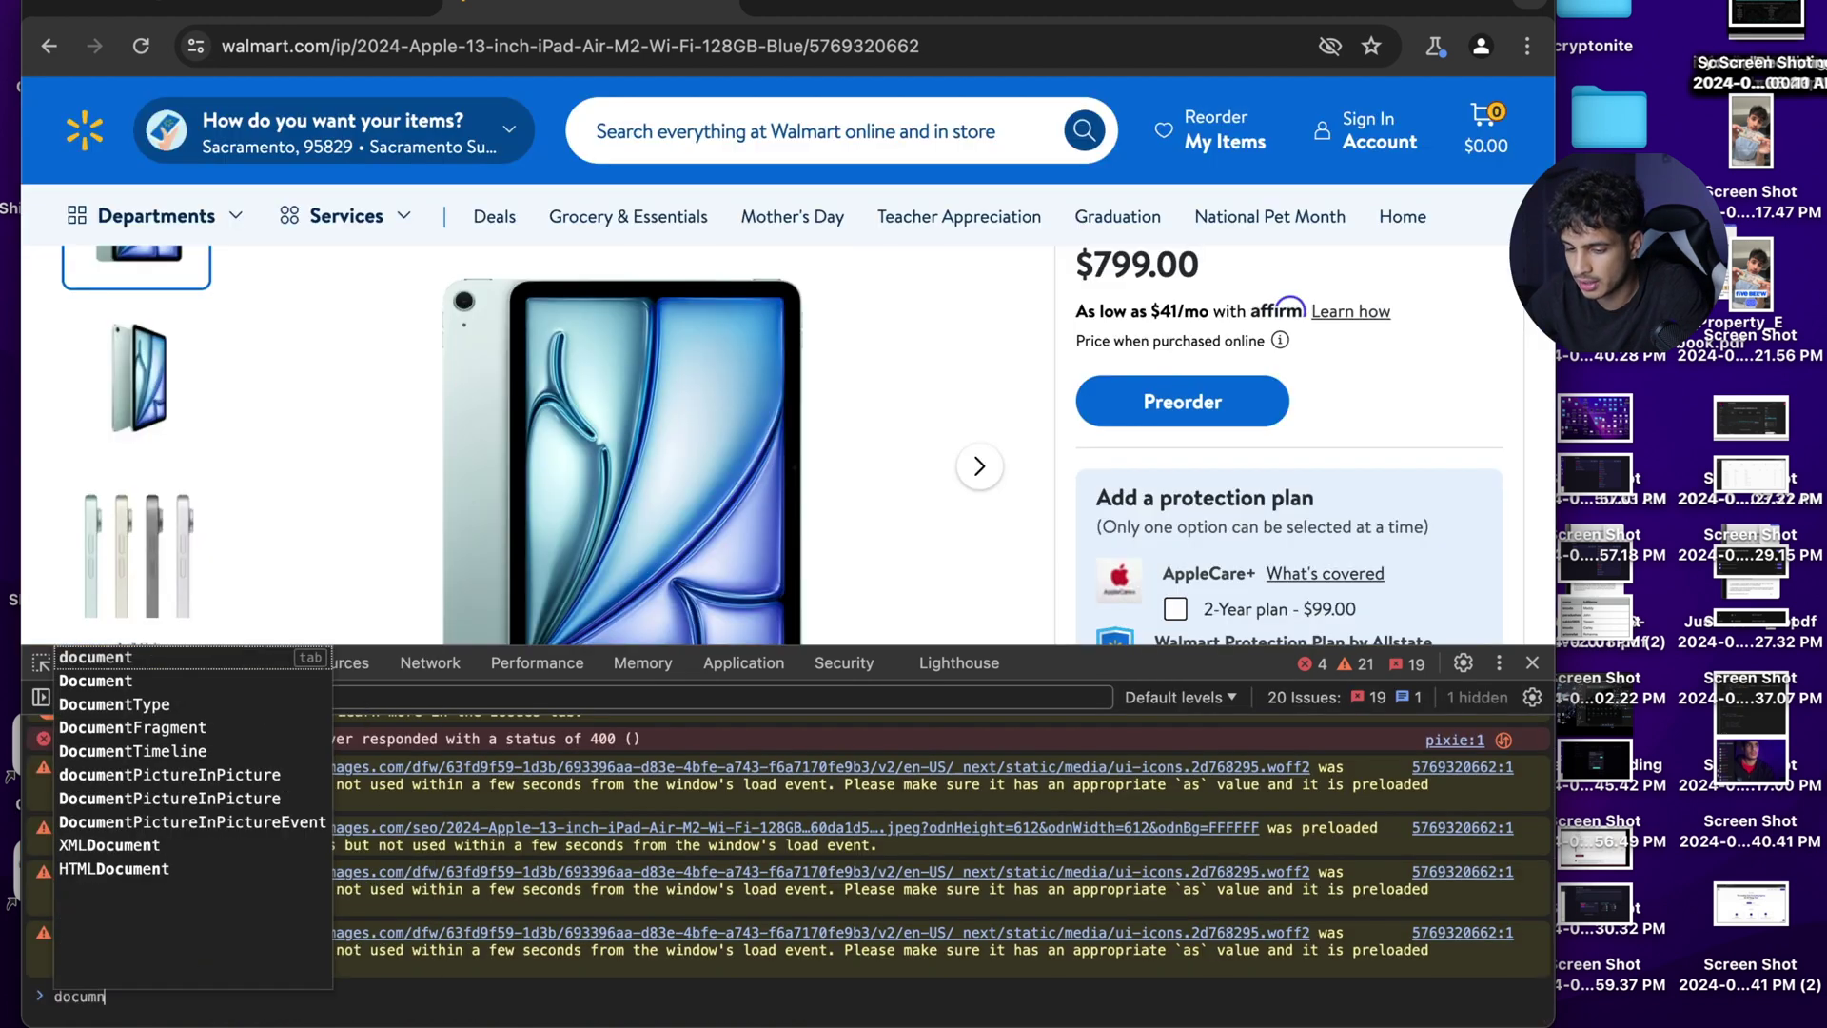
{"action": "type", "text": "nt.queryS"}
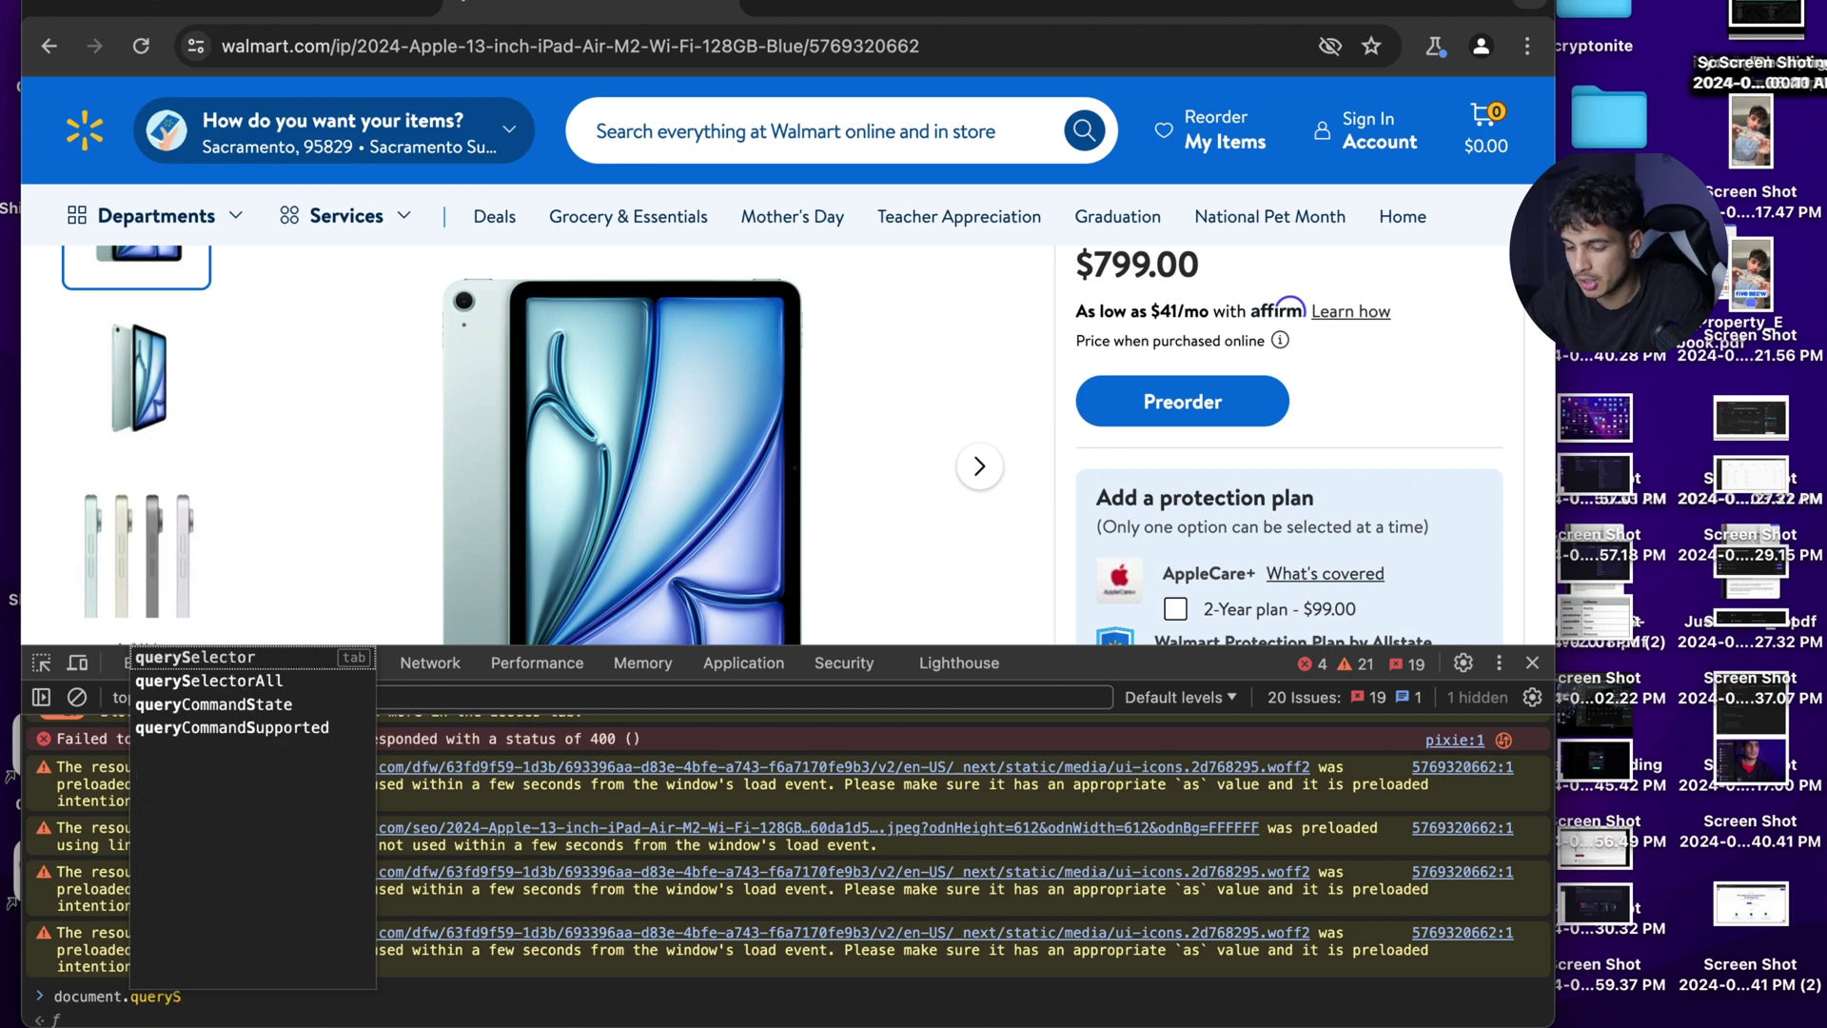
{"action": "type", "text": "elector(\"button[data-automation-id='atc"}
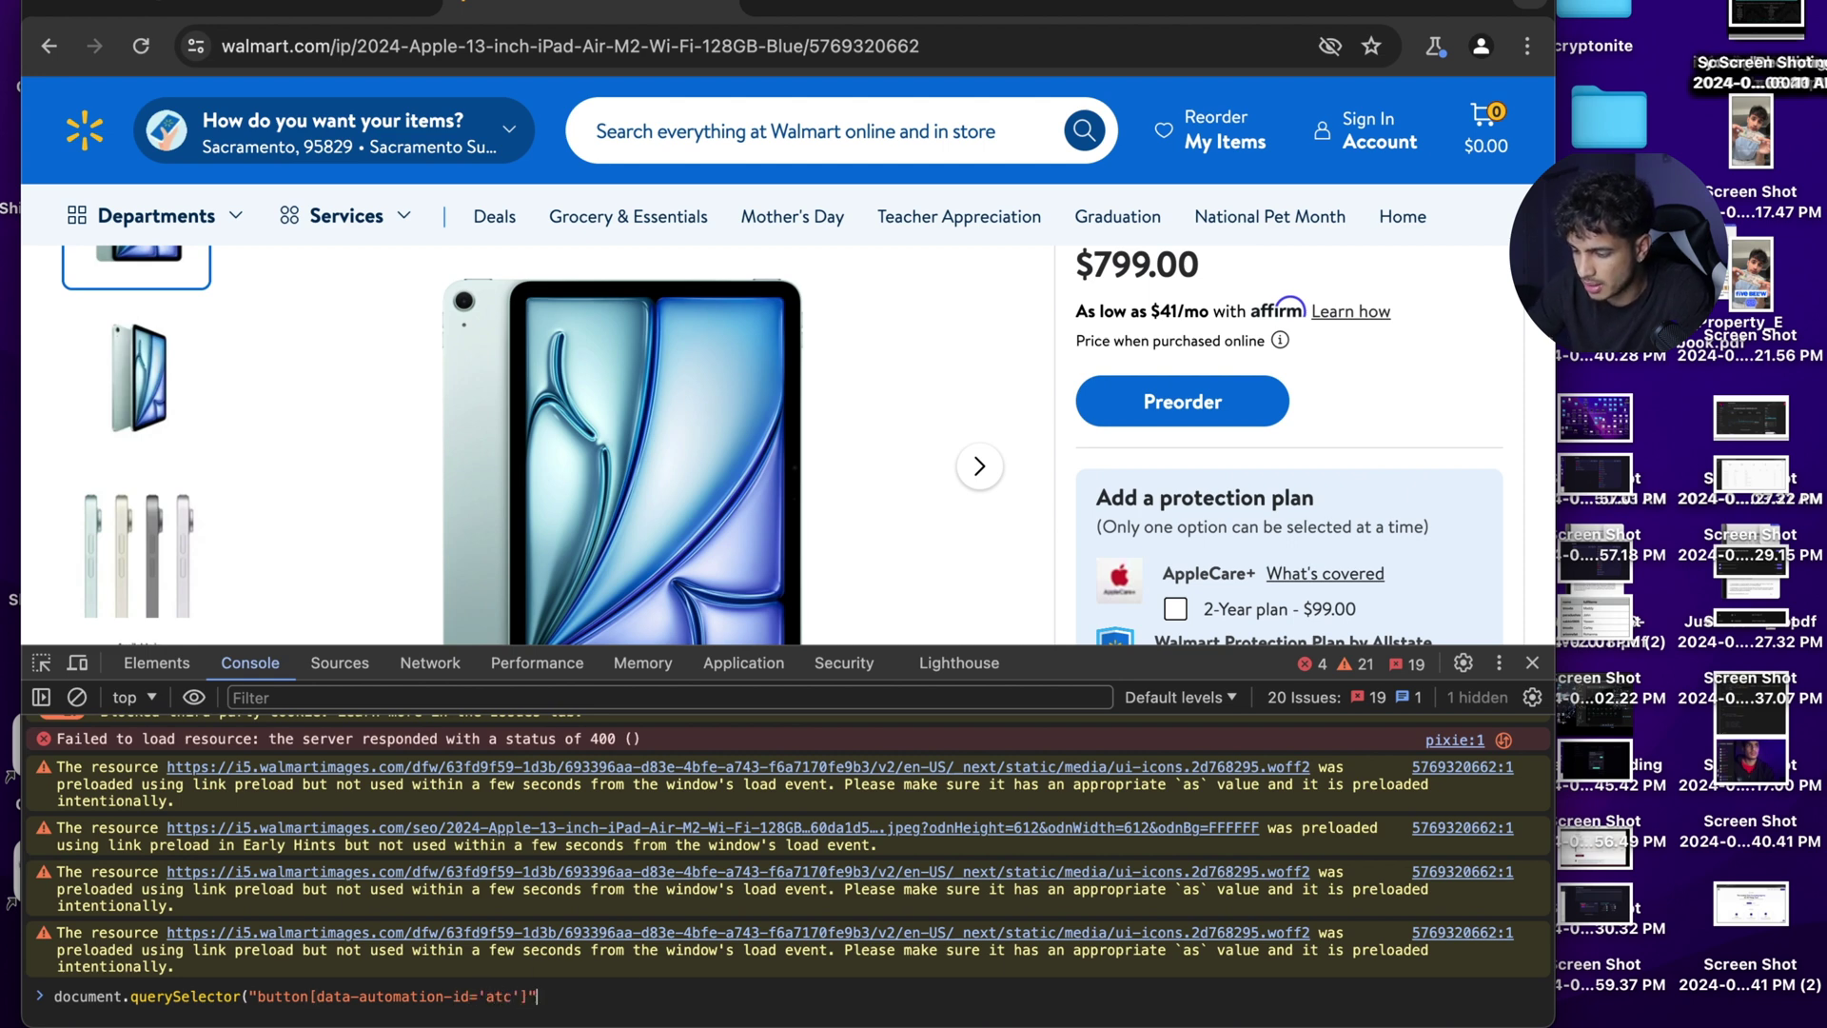
{"action": "key", "text": "Return"}
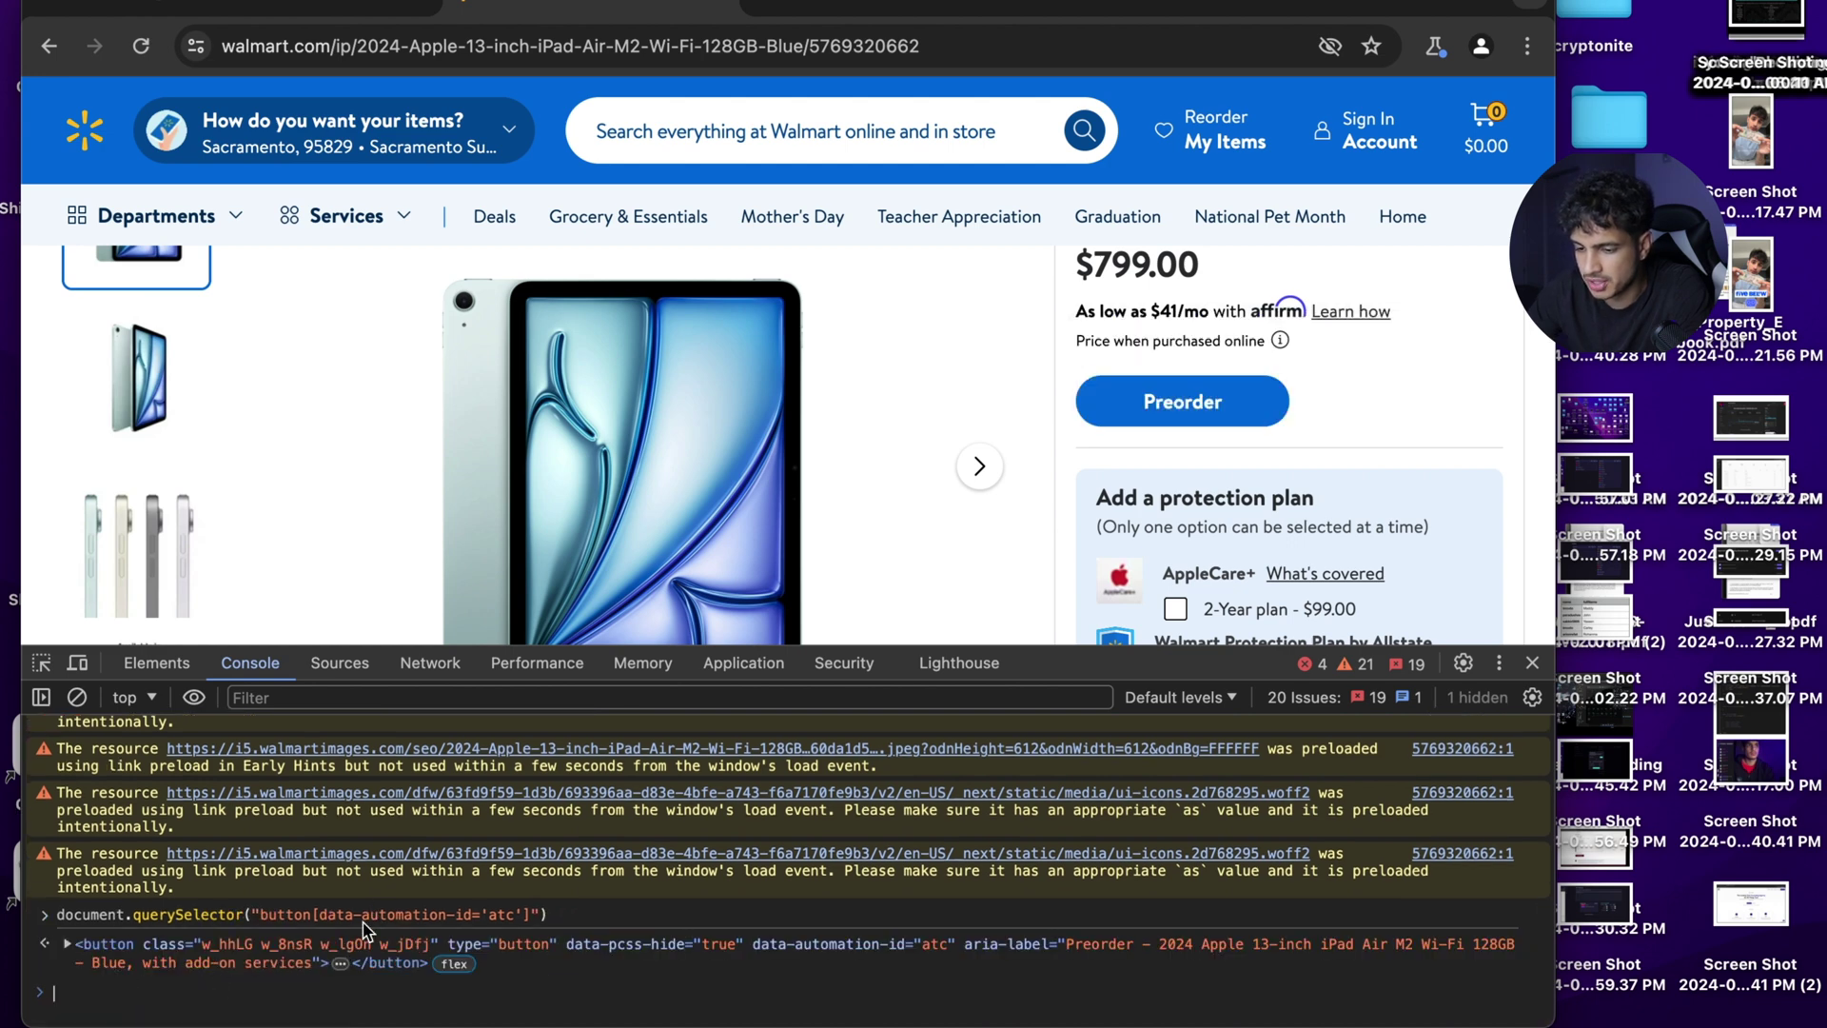
{"action": "left_click_drag", "start_coordinate": [564, 921], "coordinate": [58, 921]}
{"action": "key", "text": "super+c"}
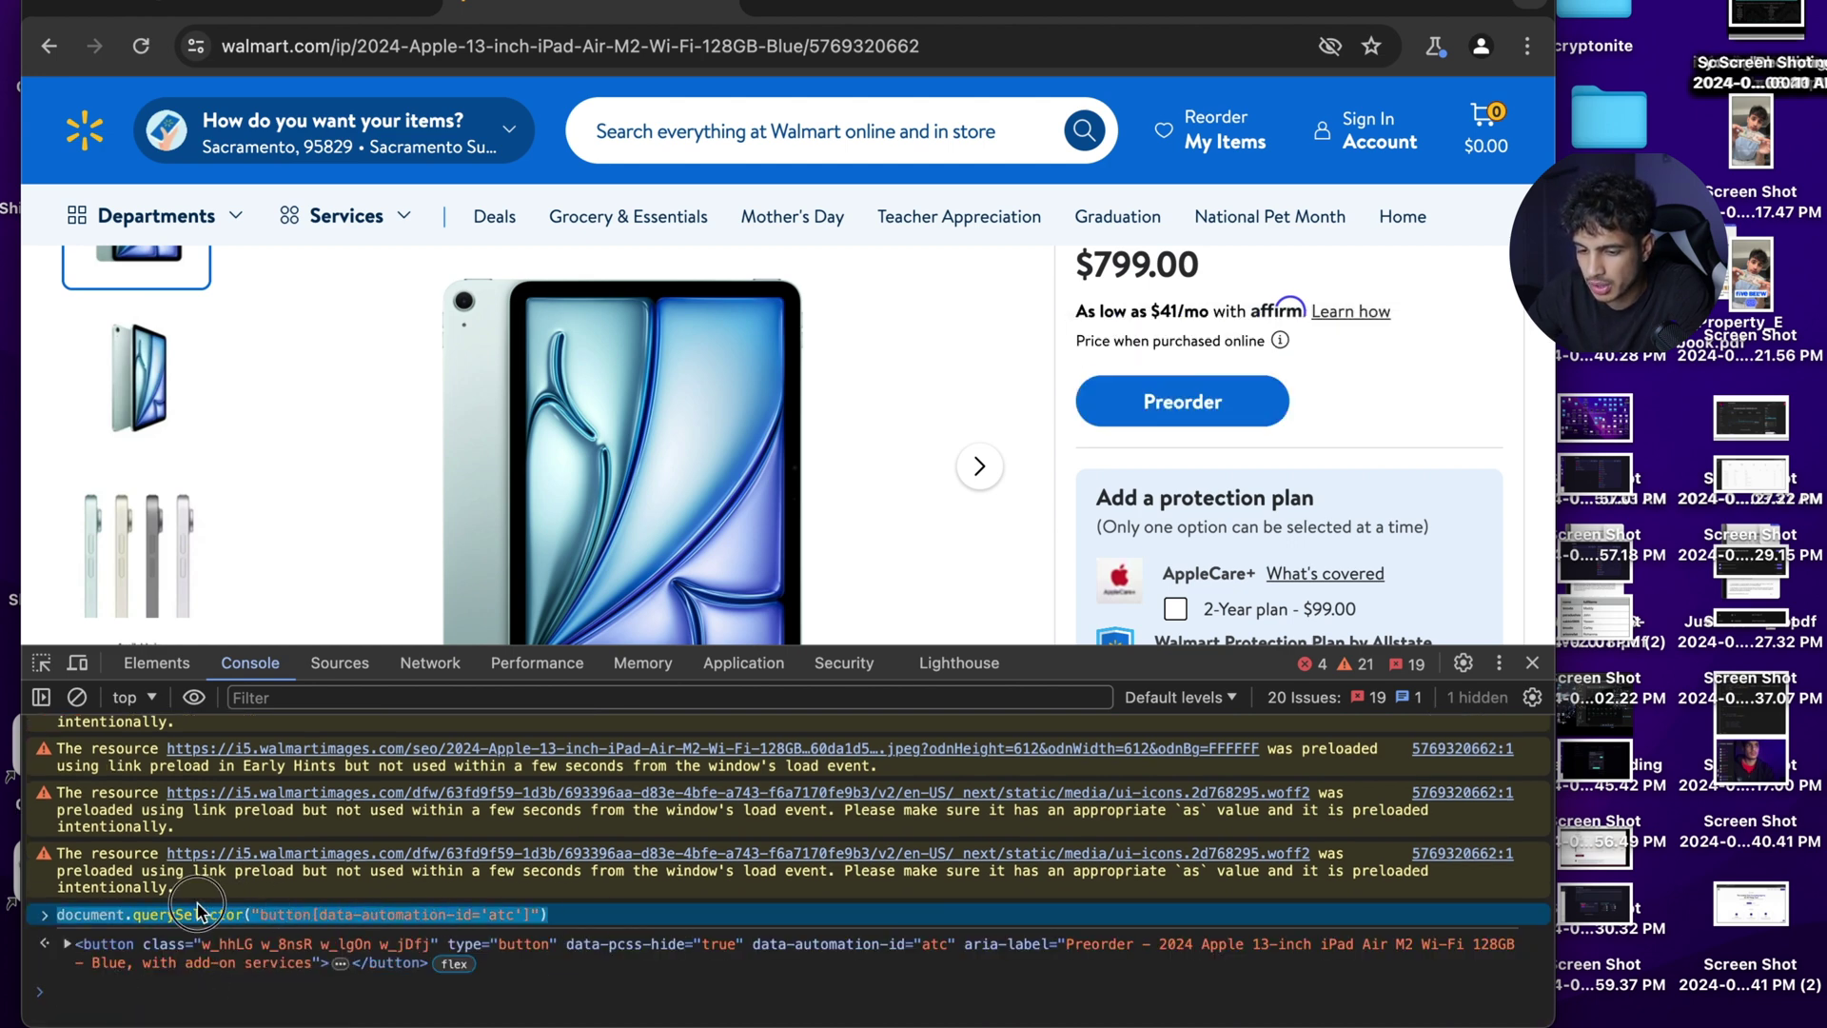
{"action": "key", "text": "ctrl+Up"}
Define a selector constant holding "button[data-automation-id='atc']" below page.goto and save
{"action": "left_click", "coordinate": [977, 10]}
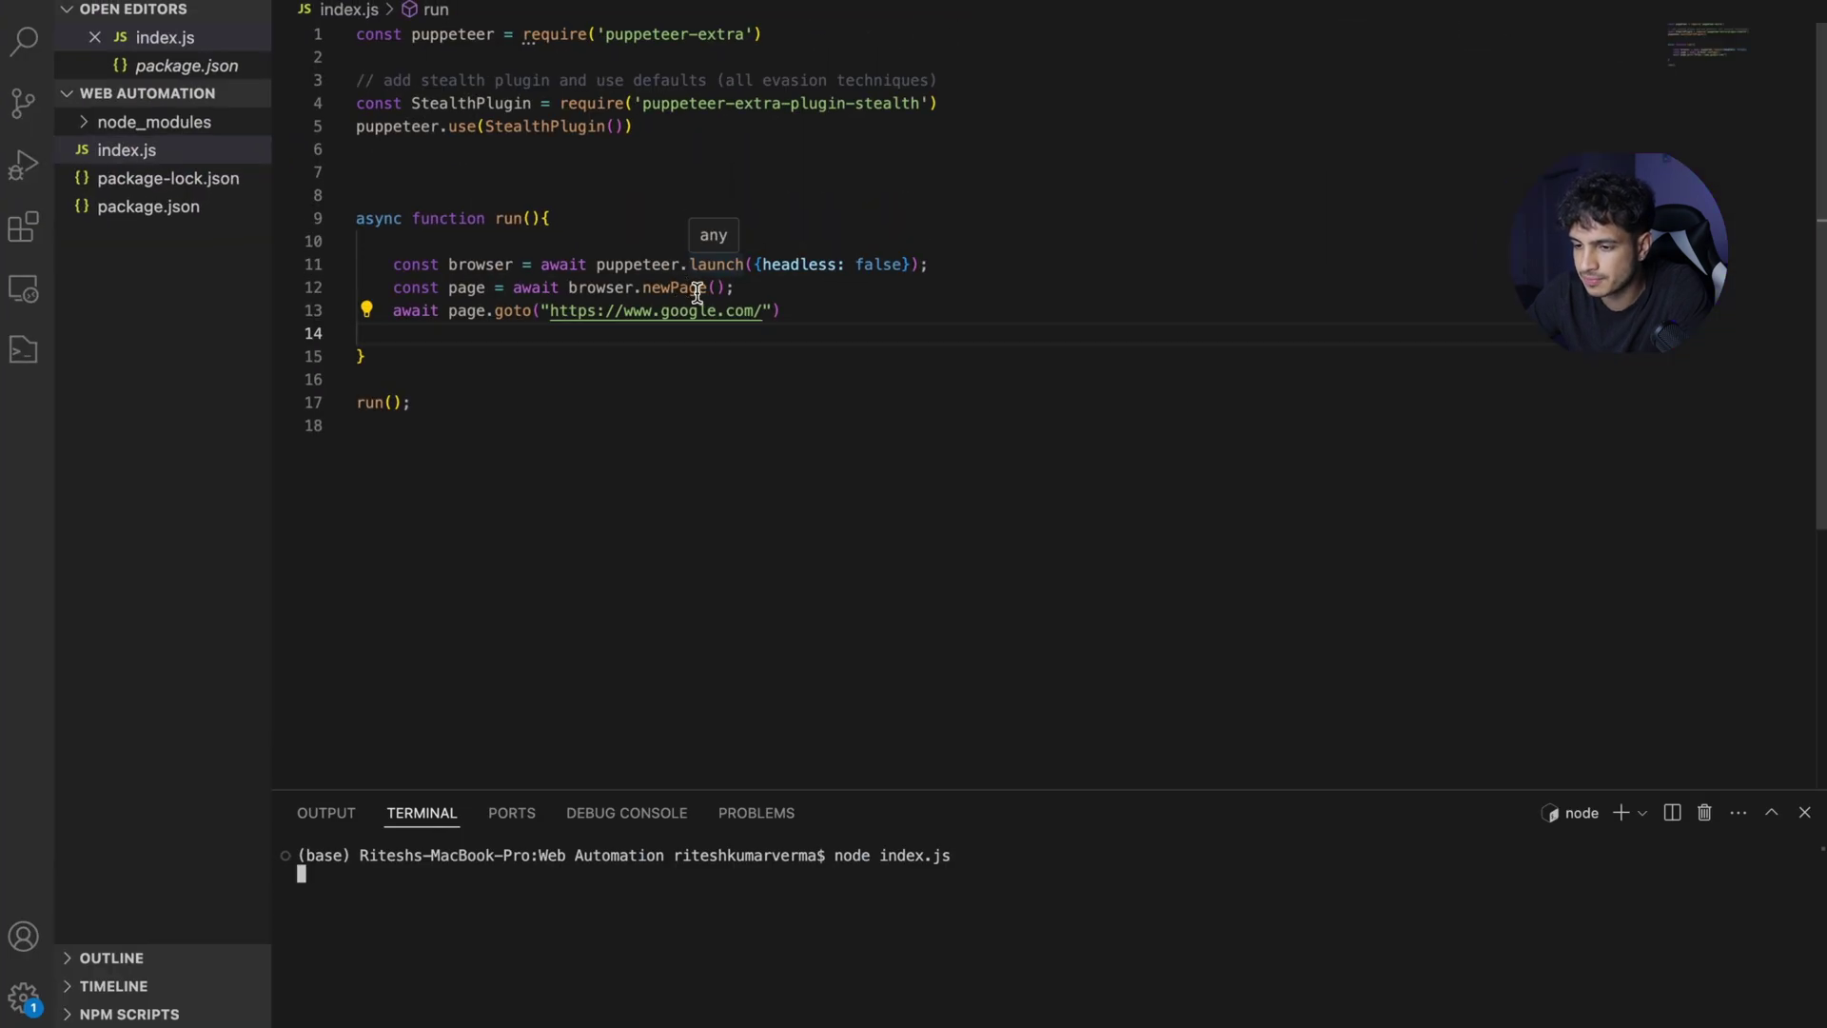
{"action": "left_click", "coordinate": [807, 311]}
{"action": "key", "text": "Return"}
{"action": "key", "text": "Return"}
{"action": "key", "text": "Return"}
{"action": "type", "text": "le"}
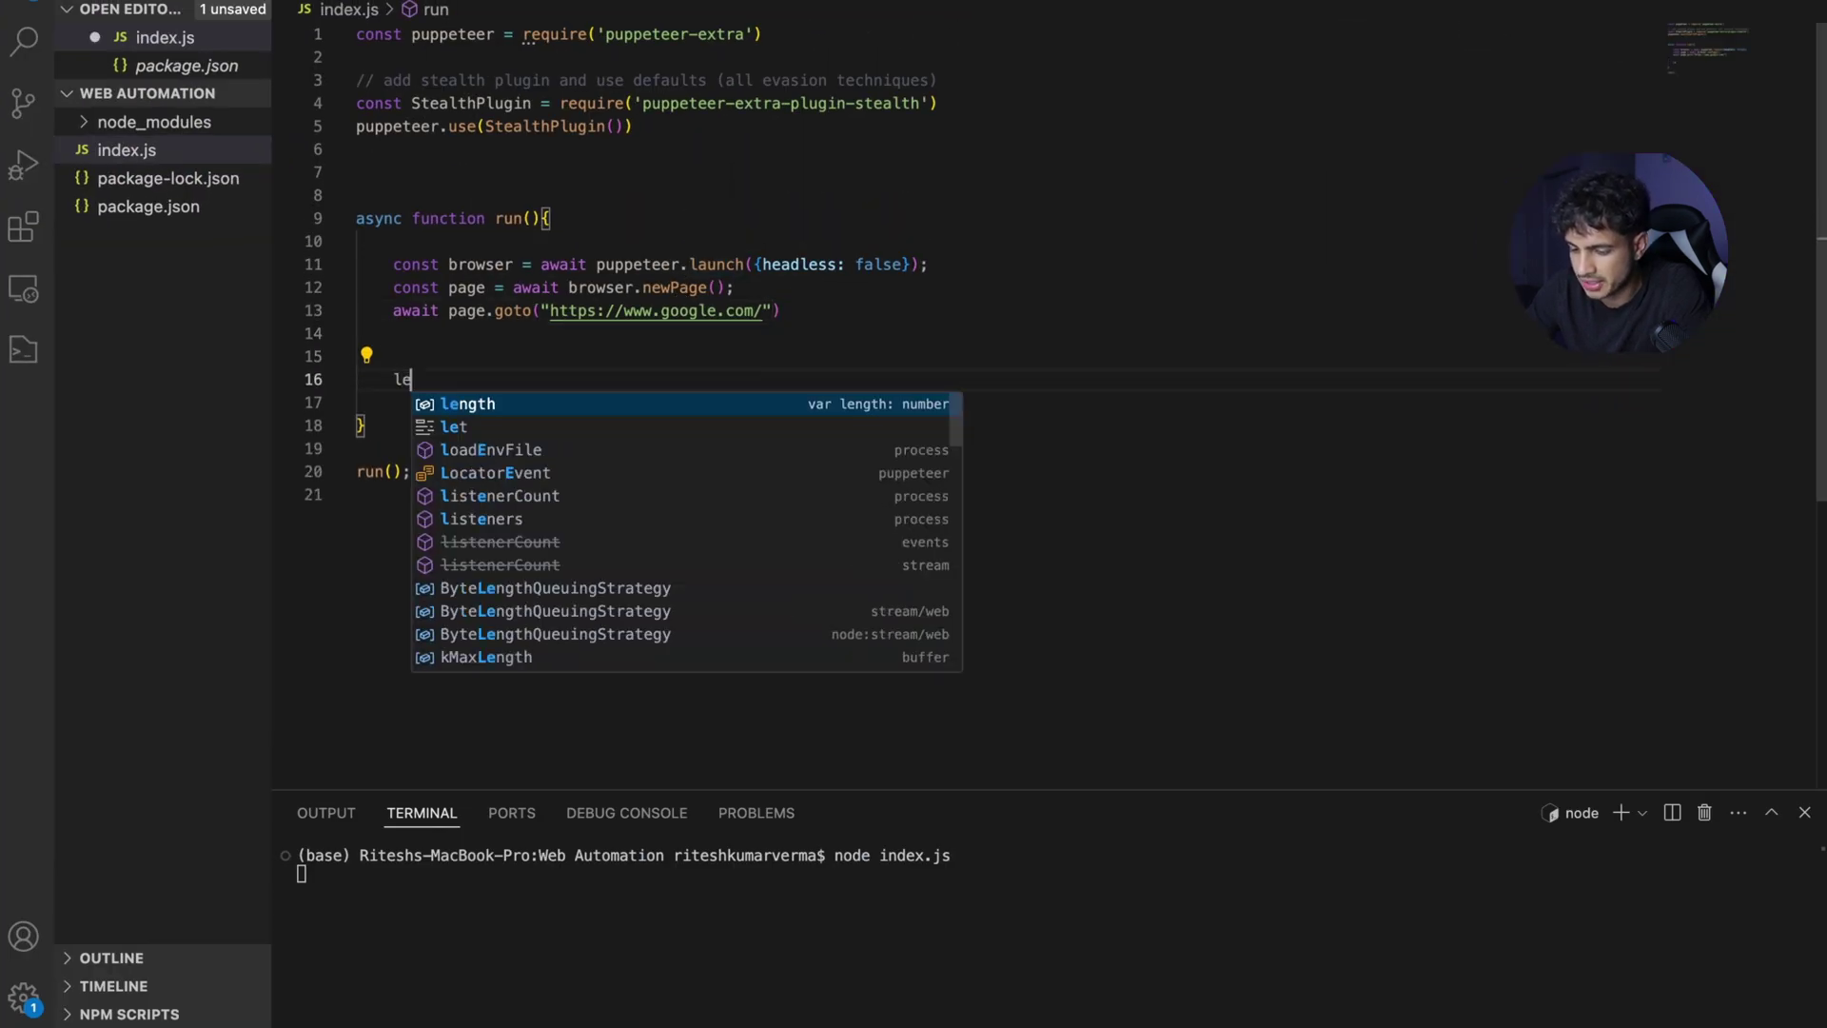
{"action": "type", "text": "t selector ="}
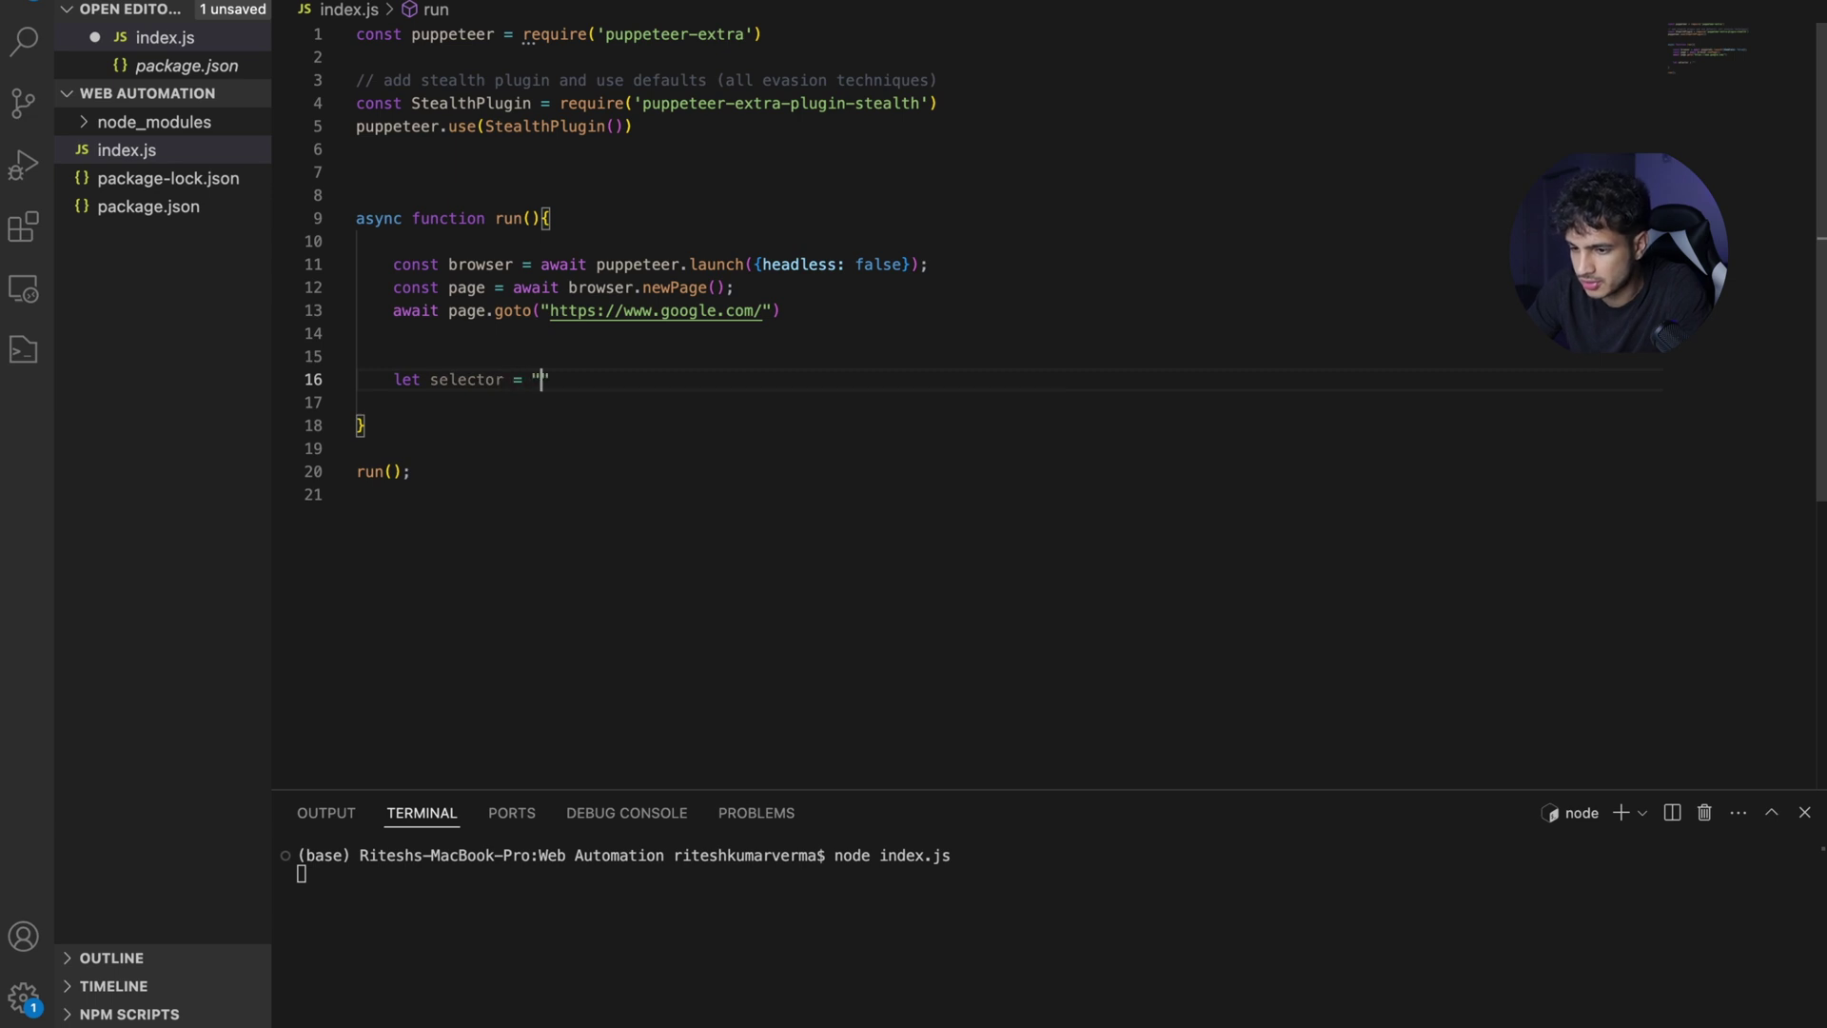
{"action": "key", "text": "BackSpace"}
{"action": "key", "text": "super+v"}
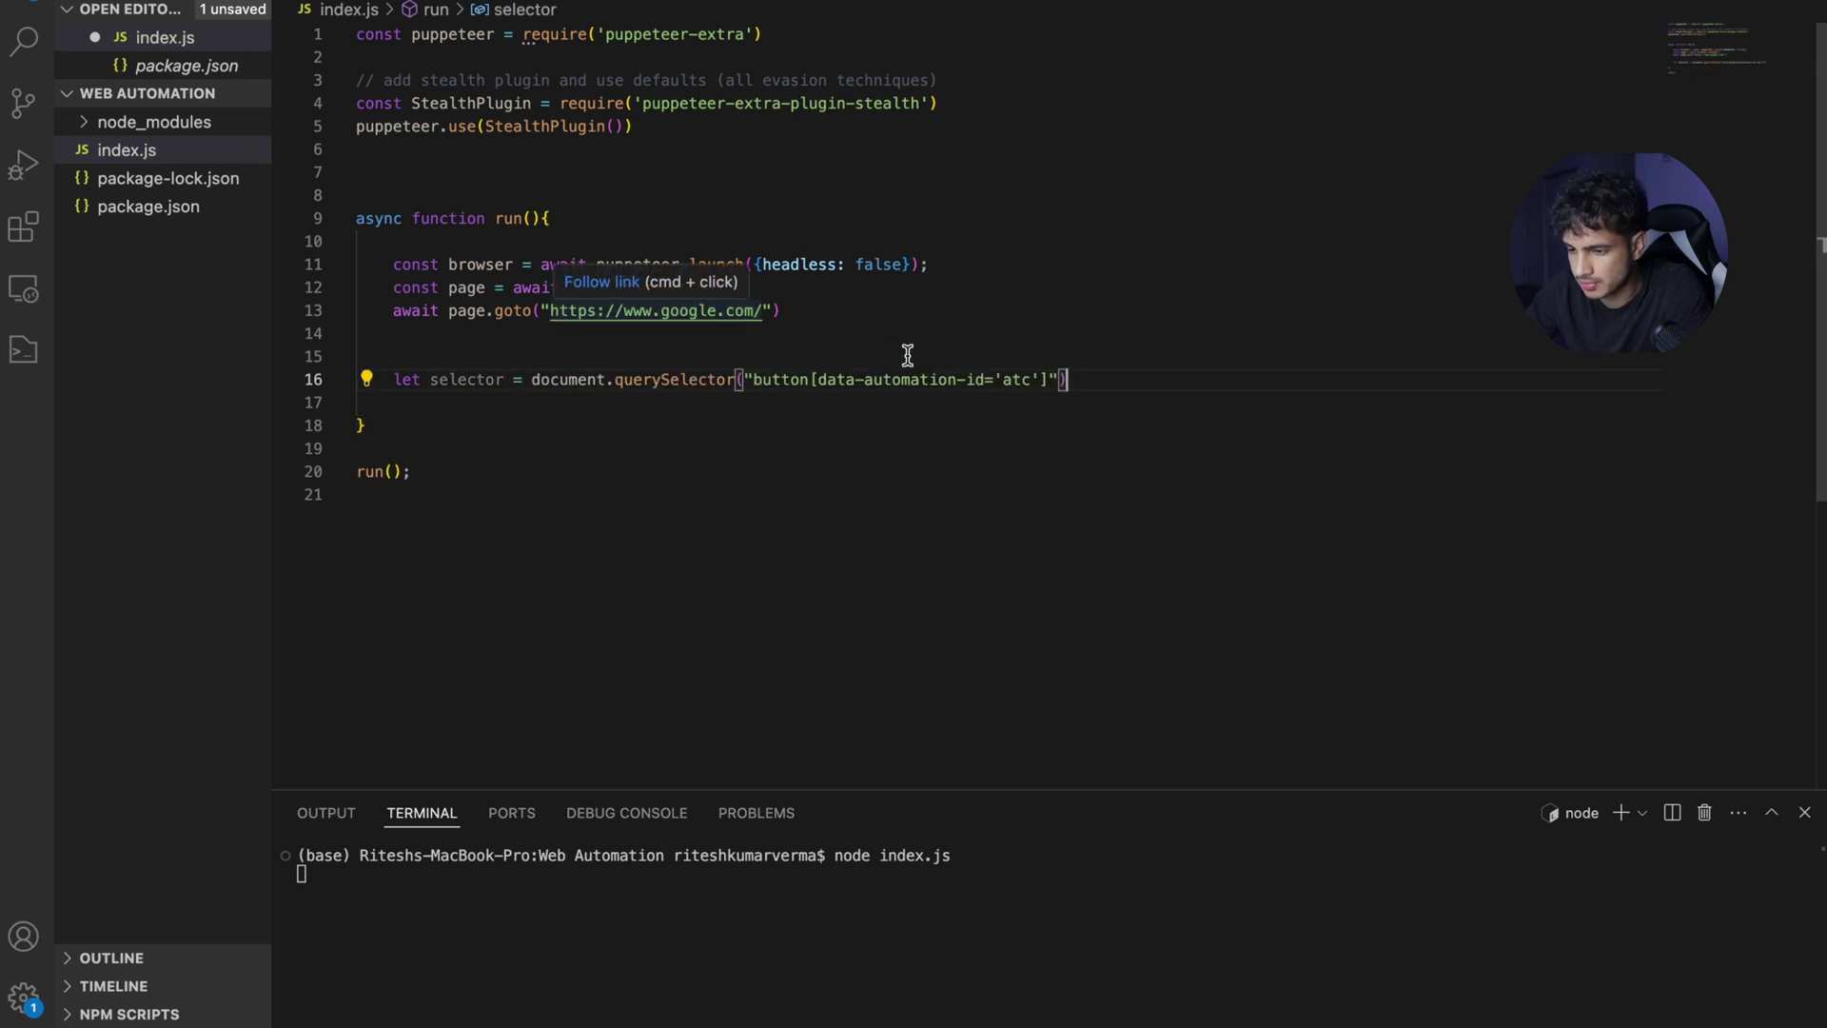
{"action": "left_click_drag", "start_coordinate": [743, 378], "coordinate": [641, 374]}
{"action": "key", "text": "BackSpace"}
{"action": "key", "text": "BackSpace"}
{"action": "key", "text": "BackSpace"}
{"action": "key", "text": "BackSpace"}
{"action": "key", "text": "BackSpace"}
{"action": "key", "text": "BackSpace"}
{"action": "key", "text": "BackSpace"}
{"action": "key", "text": "BackSpace"}
{"action": "key", "text": "End"}
{"action": "key", "text": "BackSpace"}
{"action": "key", "text": "super+s"}
Replace the Google address in page.goto with the Walmart iPad Air product URL
{"action": "key", "text": "super+m"}
{"action": "left_click", "coordinate": [973, 166]}
{"action": "left_click", "coordinate": [704, 43]}
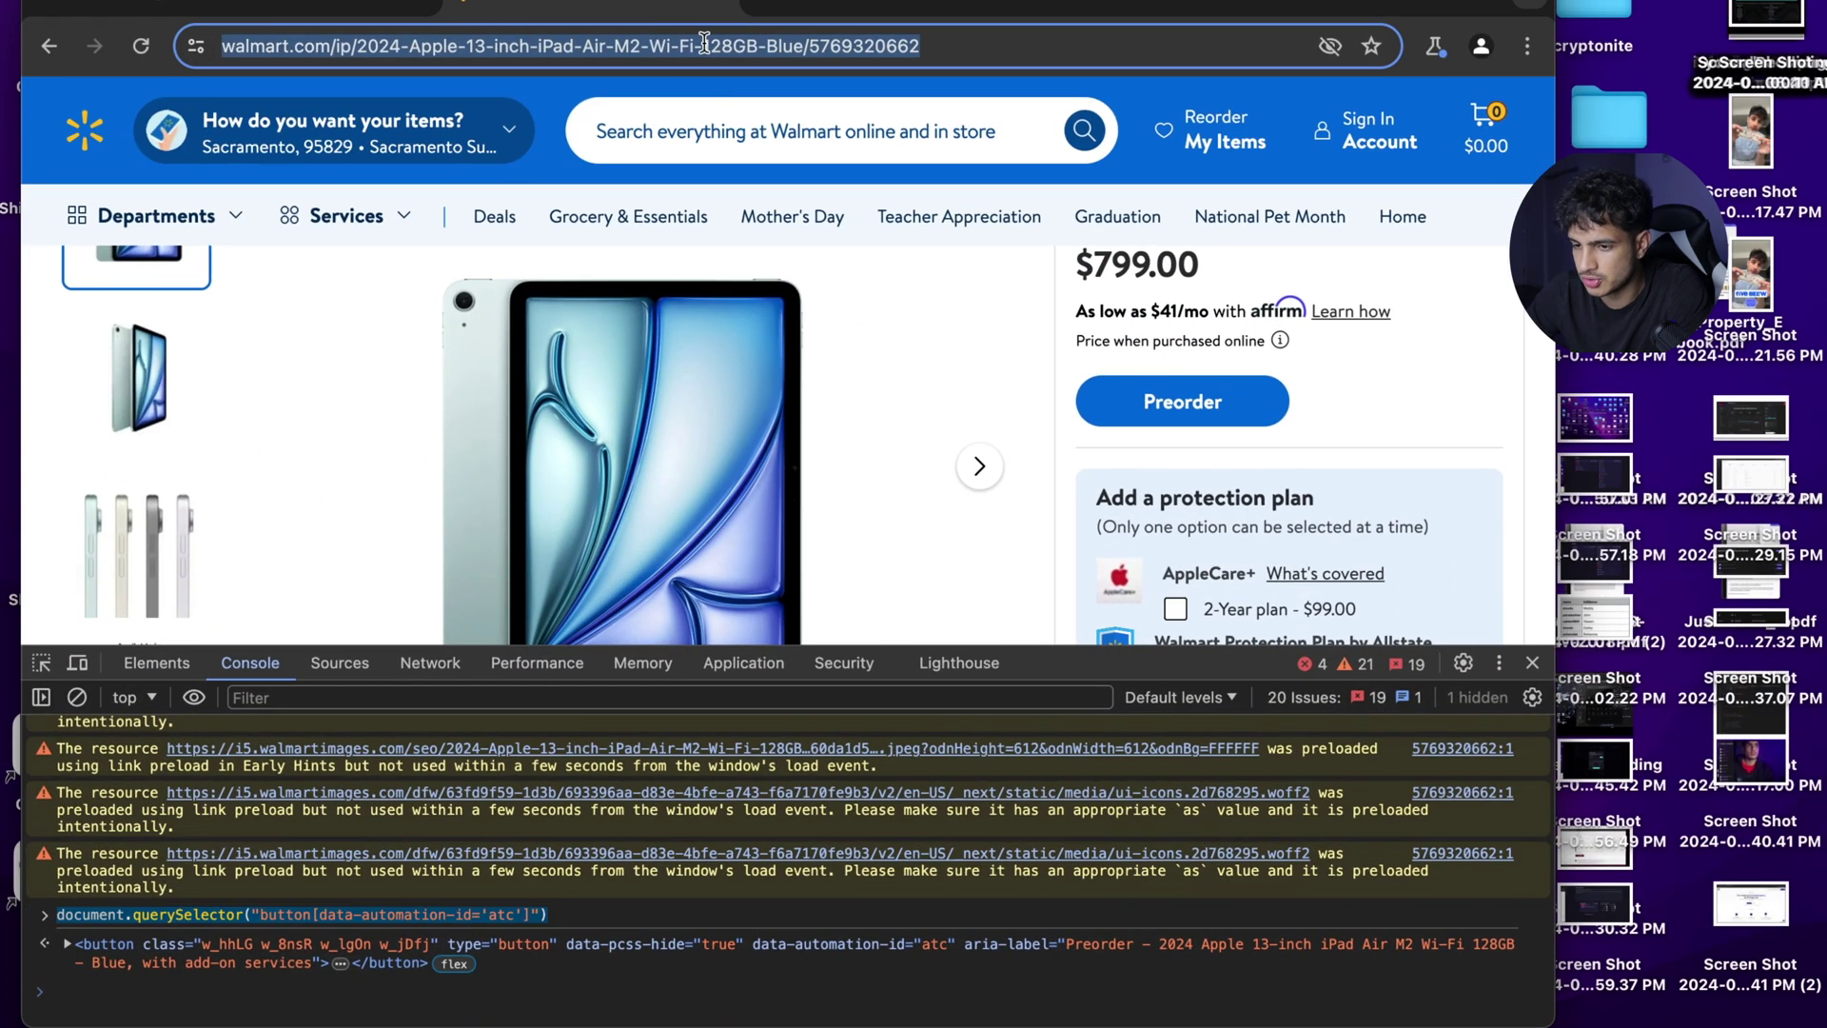
{"action": "key", "text": "super+Tab"}
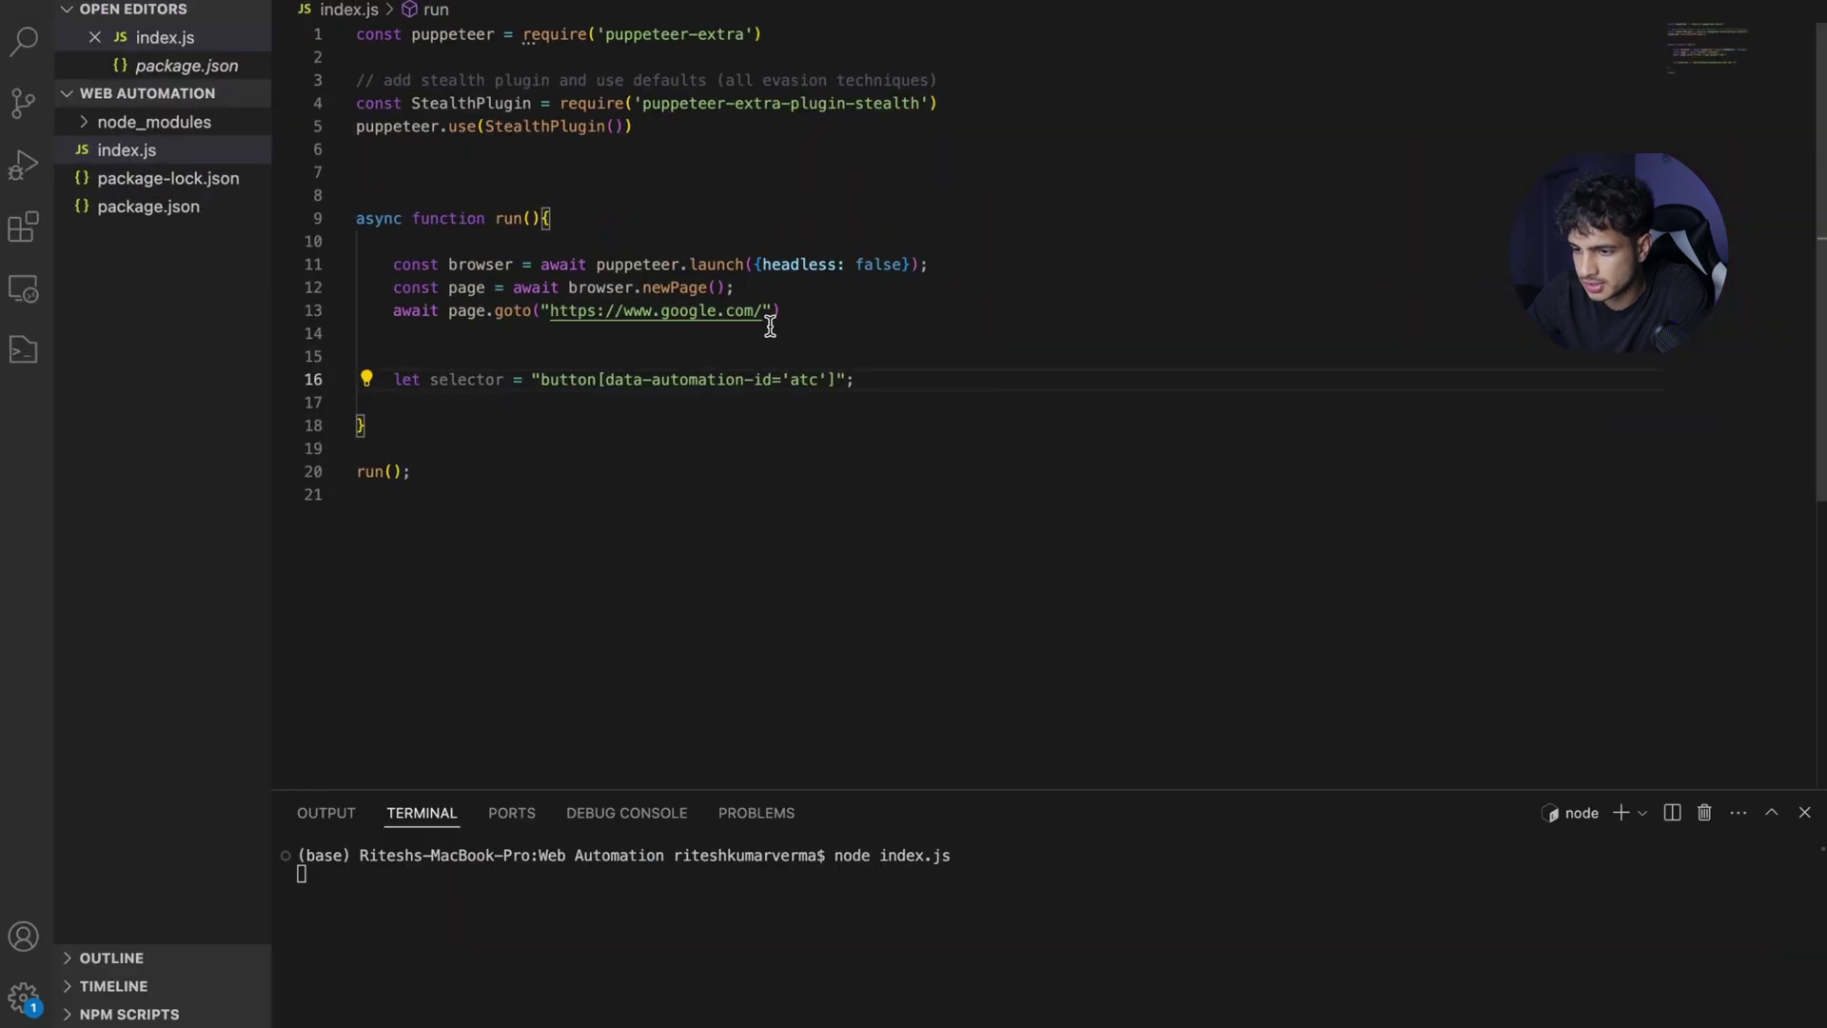
{"action": "left_click_drag", "start_coordinate": [764, 313], "coordinate": [550, 312]}
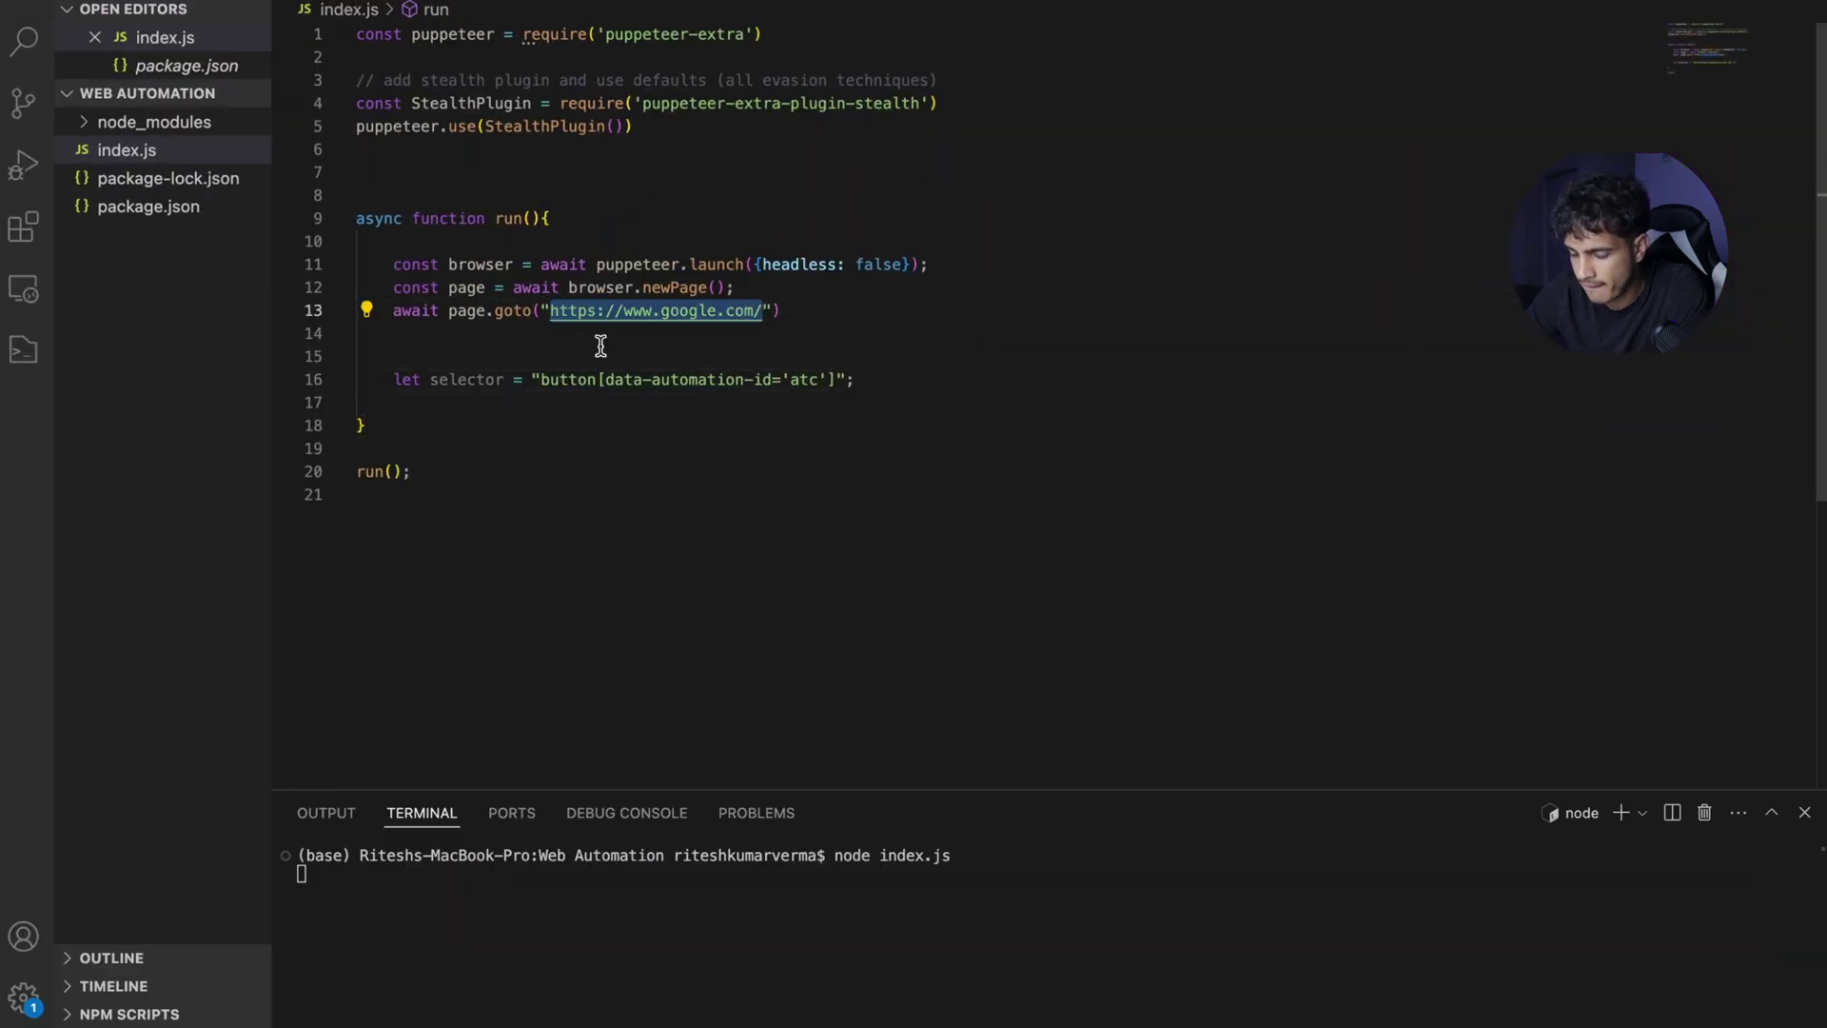
{"action": "key", "text": "super+v"}
Add await page.waitForSelector(selector); and begin await page.evaluate(() => {
{"action": "left_click", "coordinate": [918, 379]}
{"action": "key", "text": "Return"}
{"action": "key", "text": "Return"}
{"action": "type", "text": "await pa"}
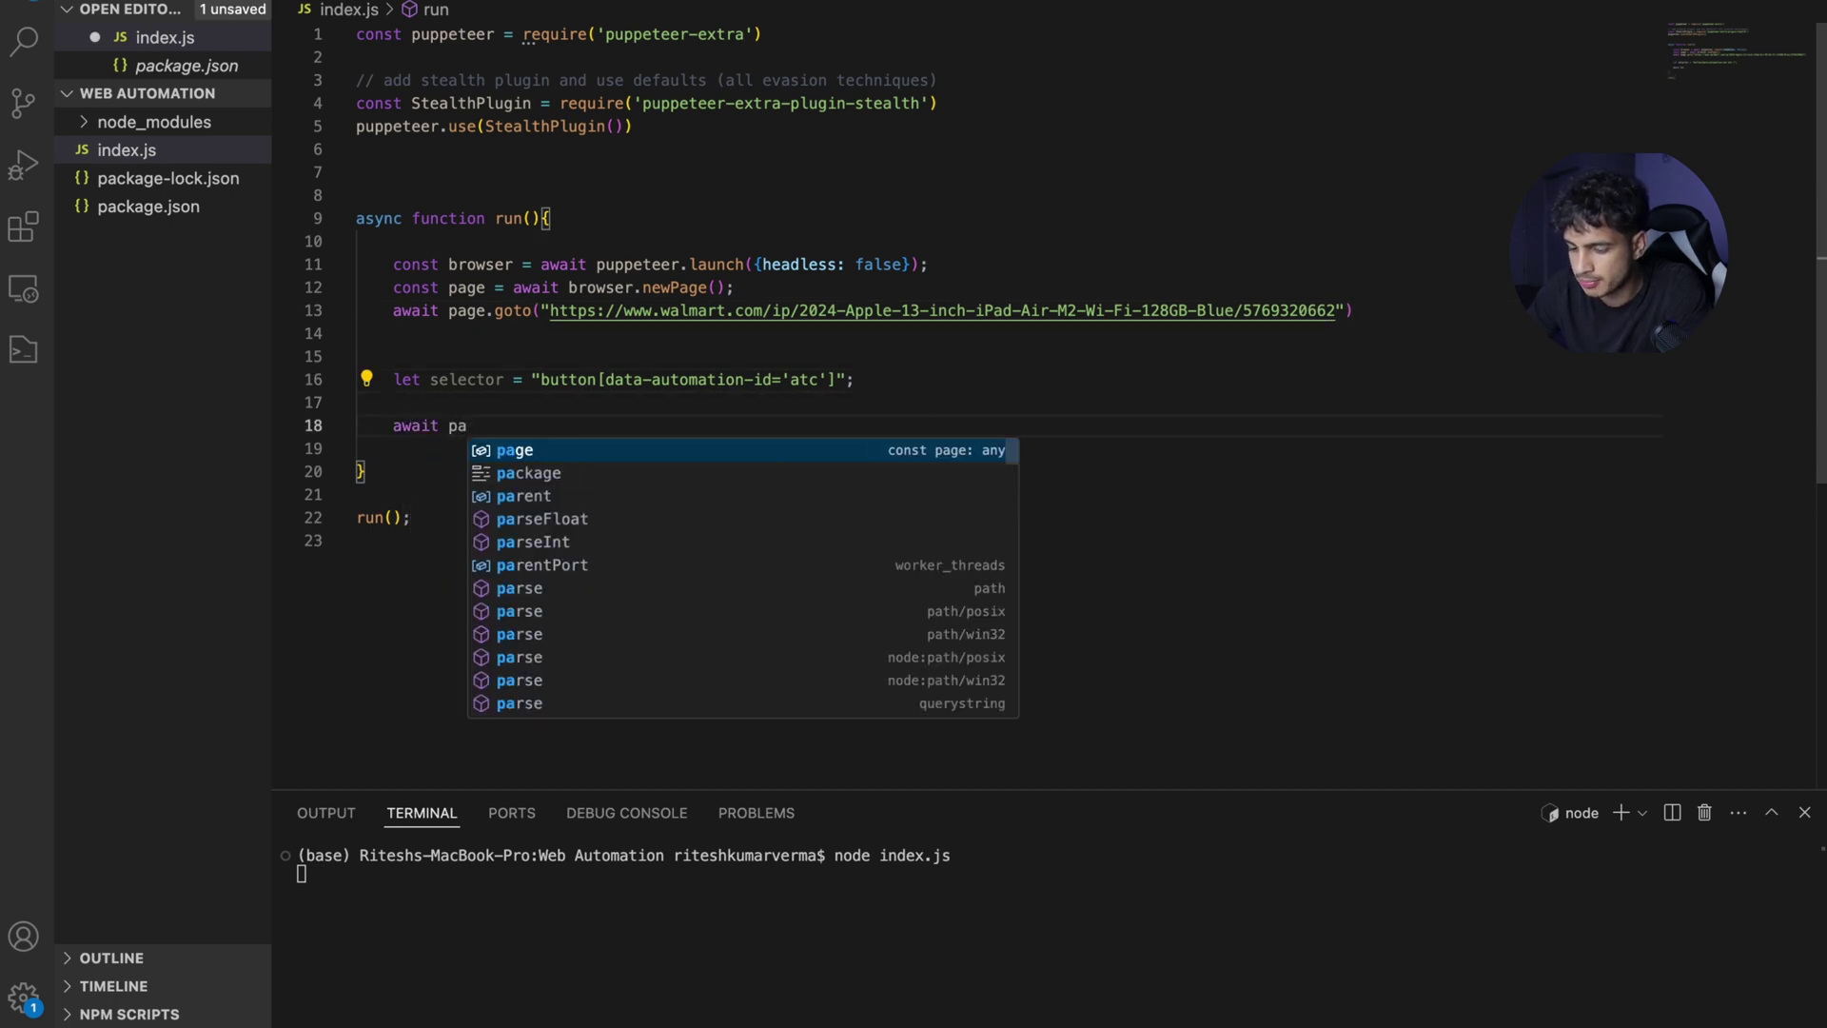
{"action": "type", "text": "ge.waitForS"}
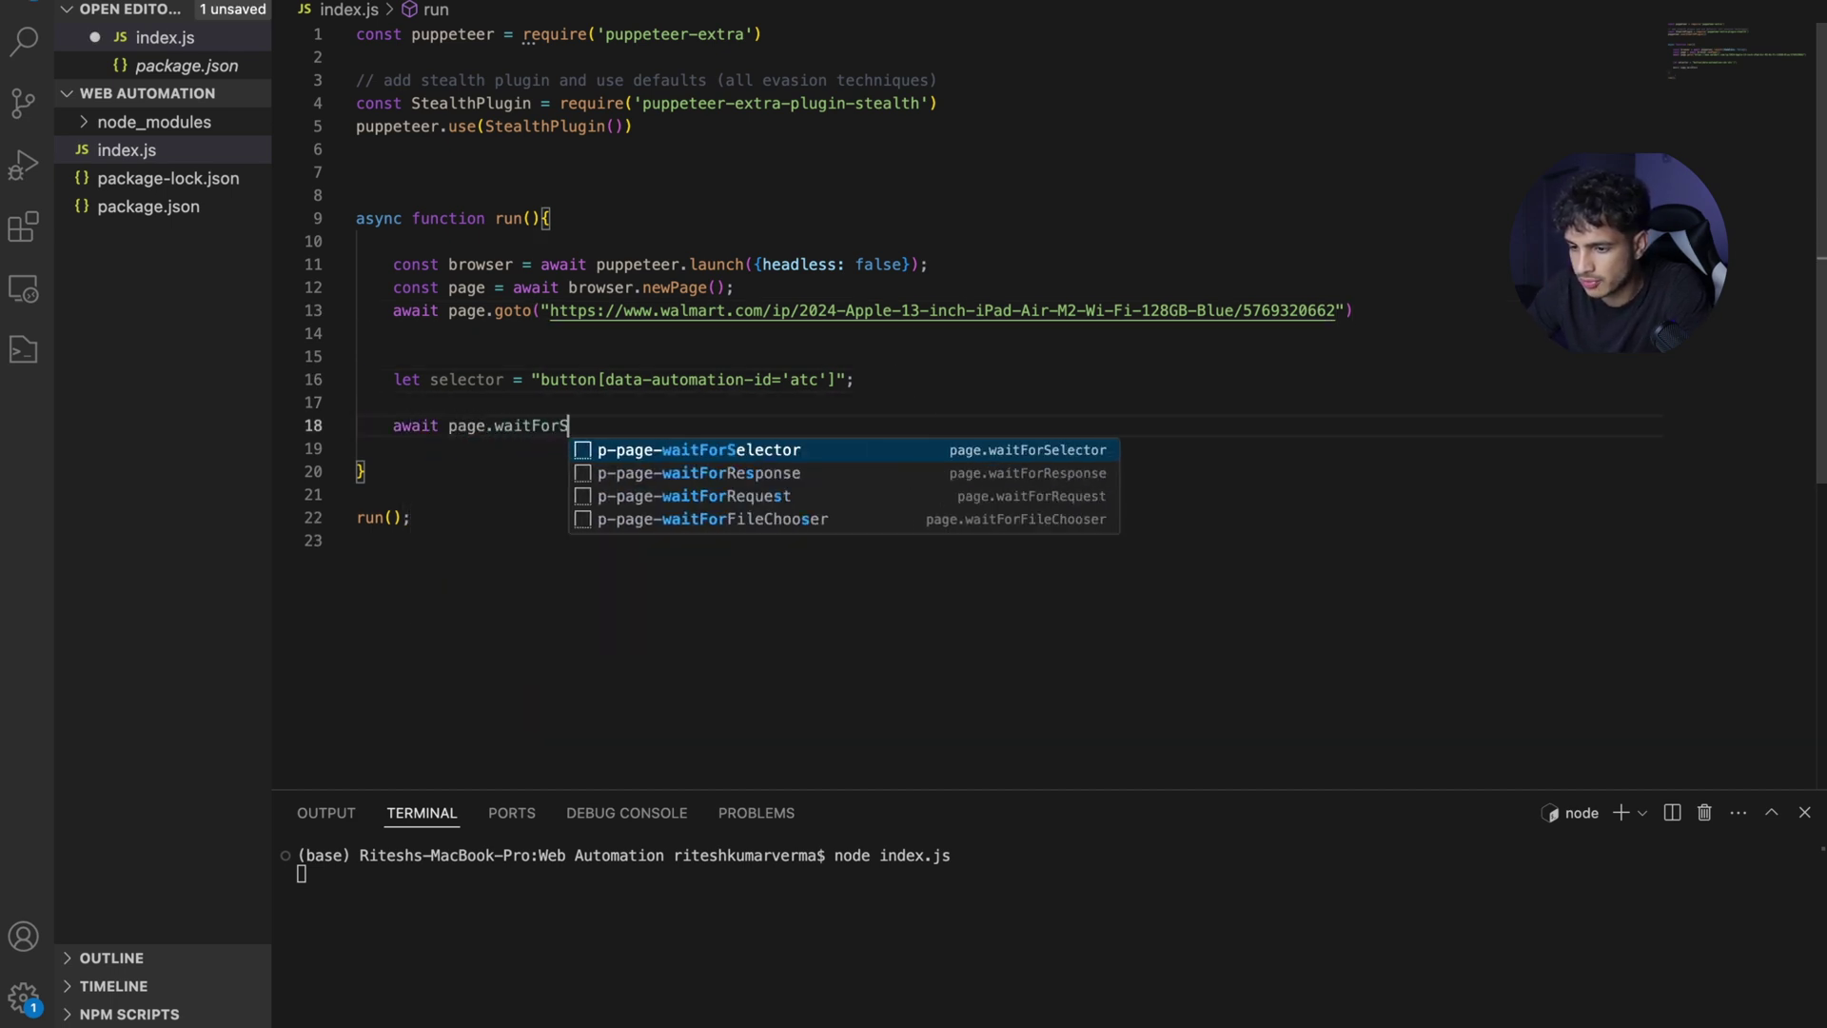
{"action": "type", "text": "elector(sele"}
{"action": "key", "text": "Return"}
{"action": "type", "text": ");"}
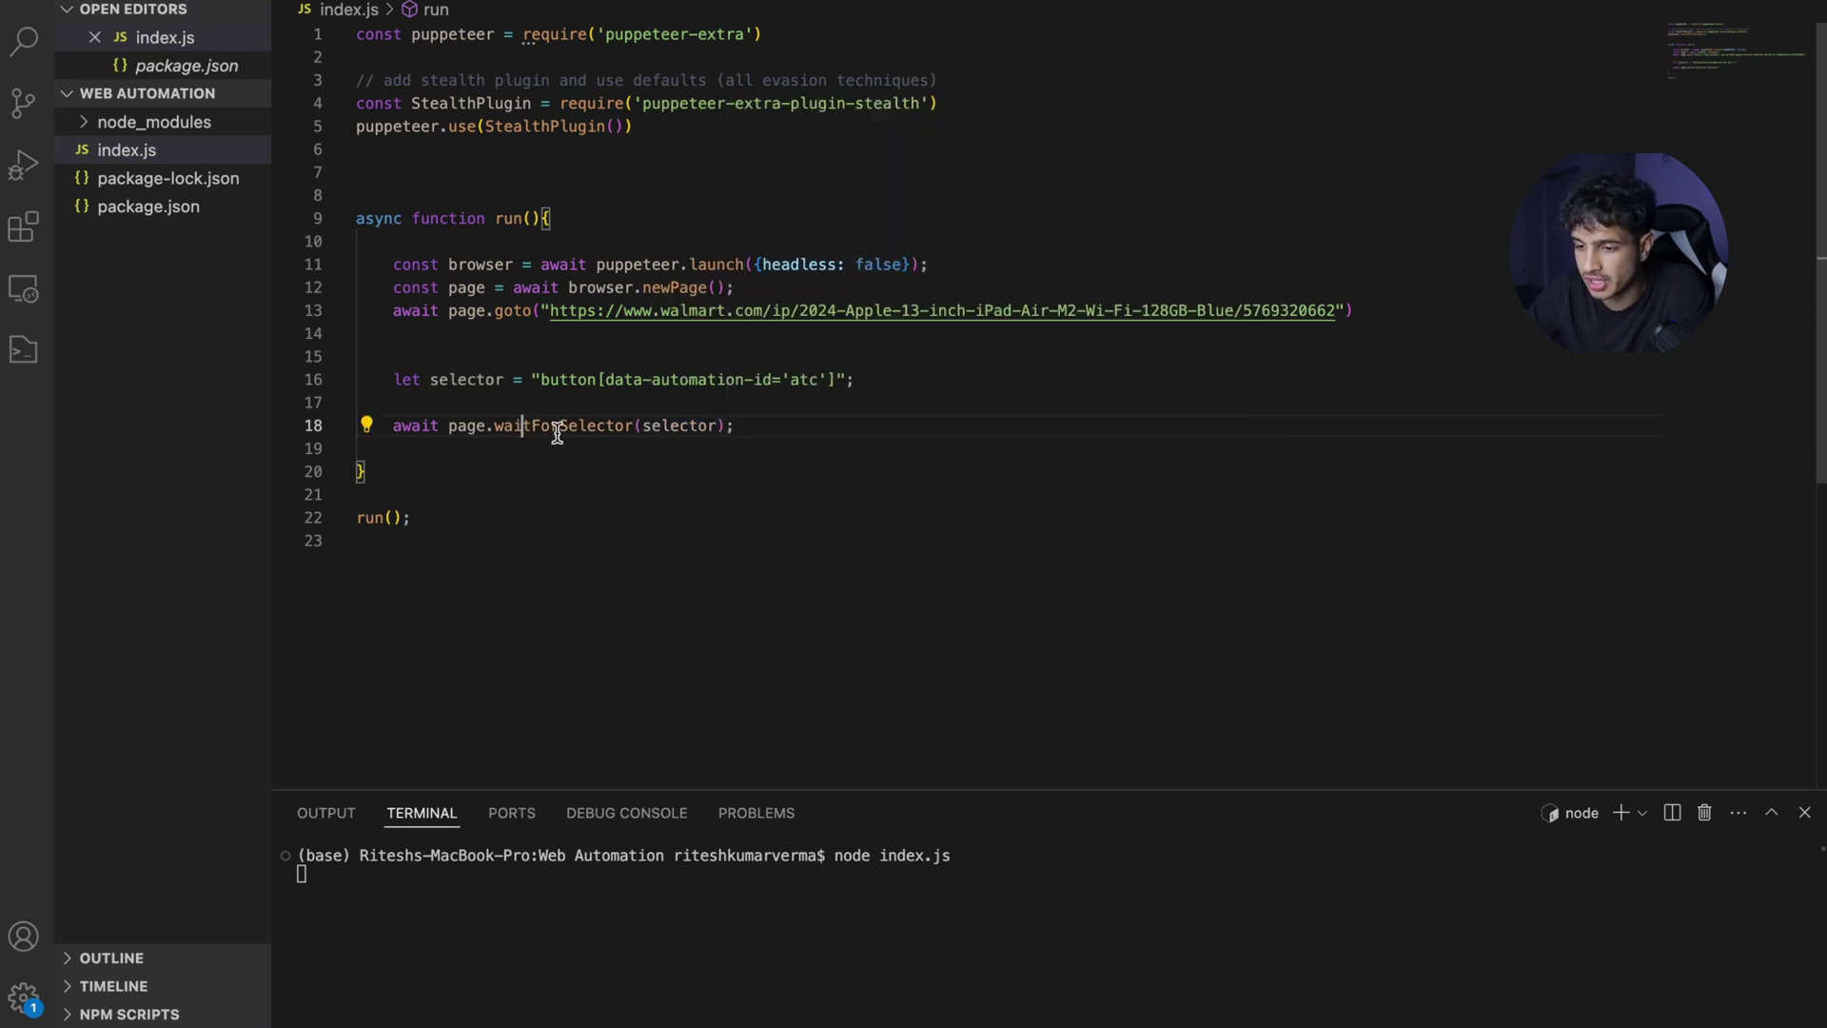
{"action": "key", "text": "Return"}
{"action": "type", "text": "awi"}
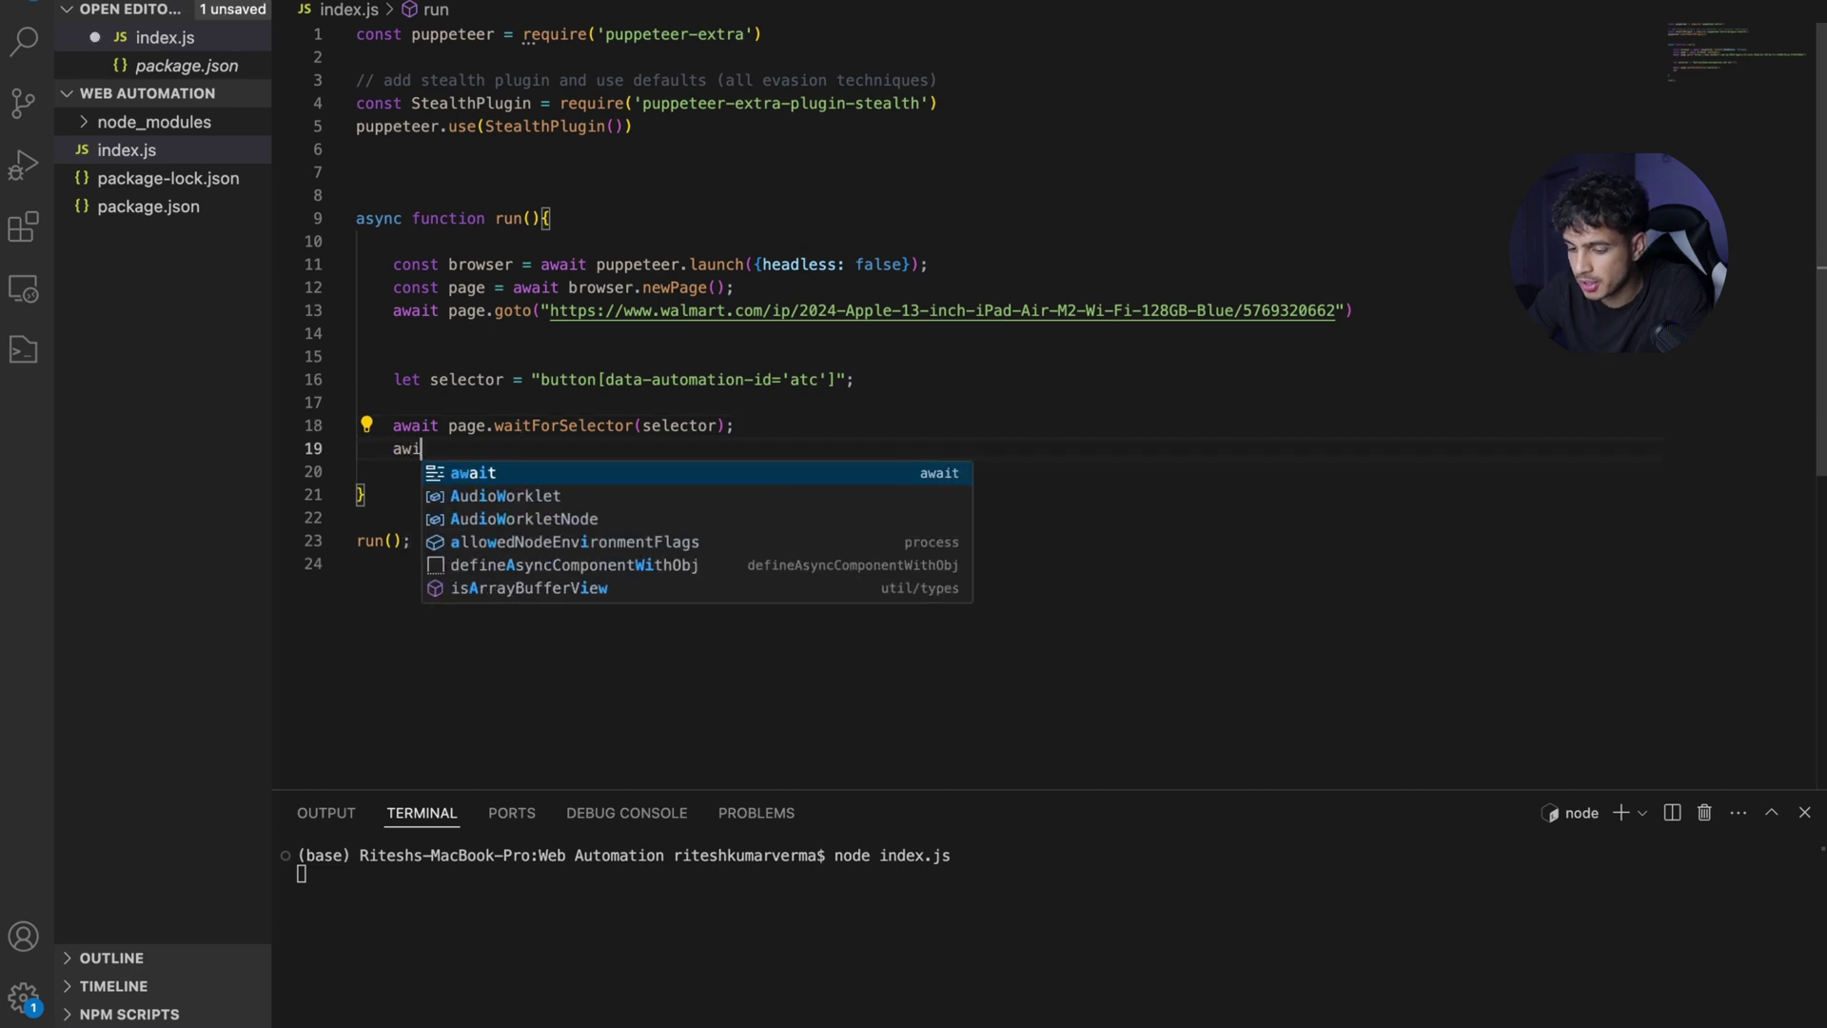
{"action": "type", "text": "t"}
{"action": "key", "text": "BackSpace"}
{"action": "key", "text": "BackSpace"}
{"action": "type", "text": "ait page.evaluate(() => {"}
Pass selector into page.evaluate's callback and write document.querySelector(selector).click(); inside it
{"action": "key", "text": "Return"}
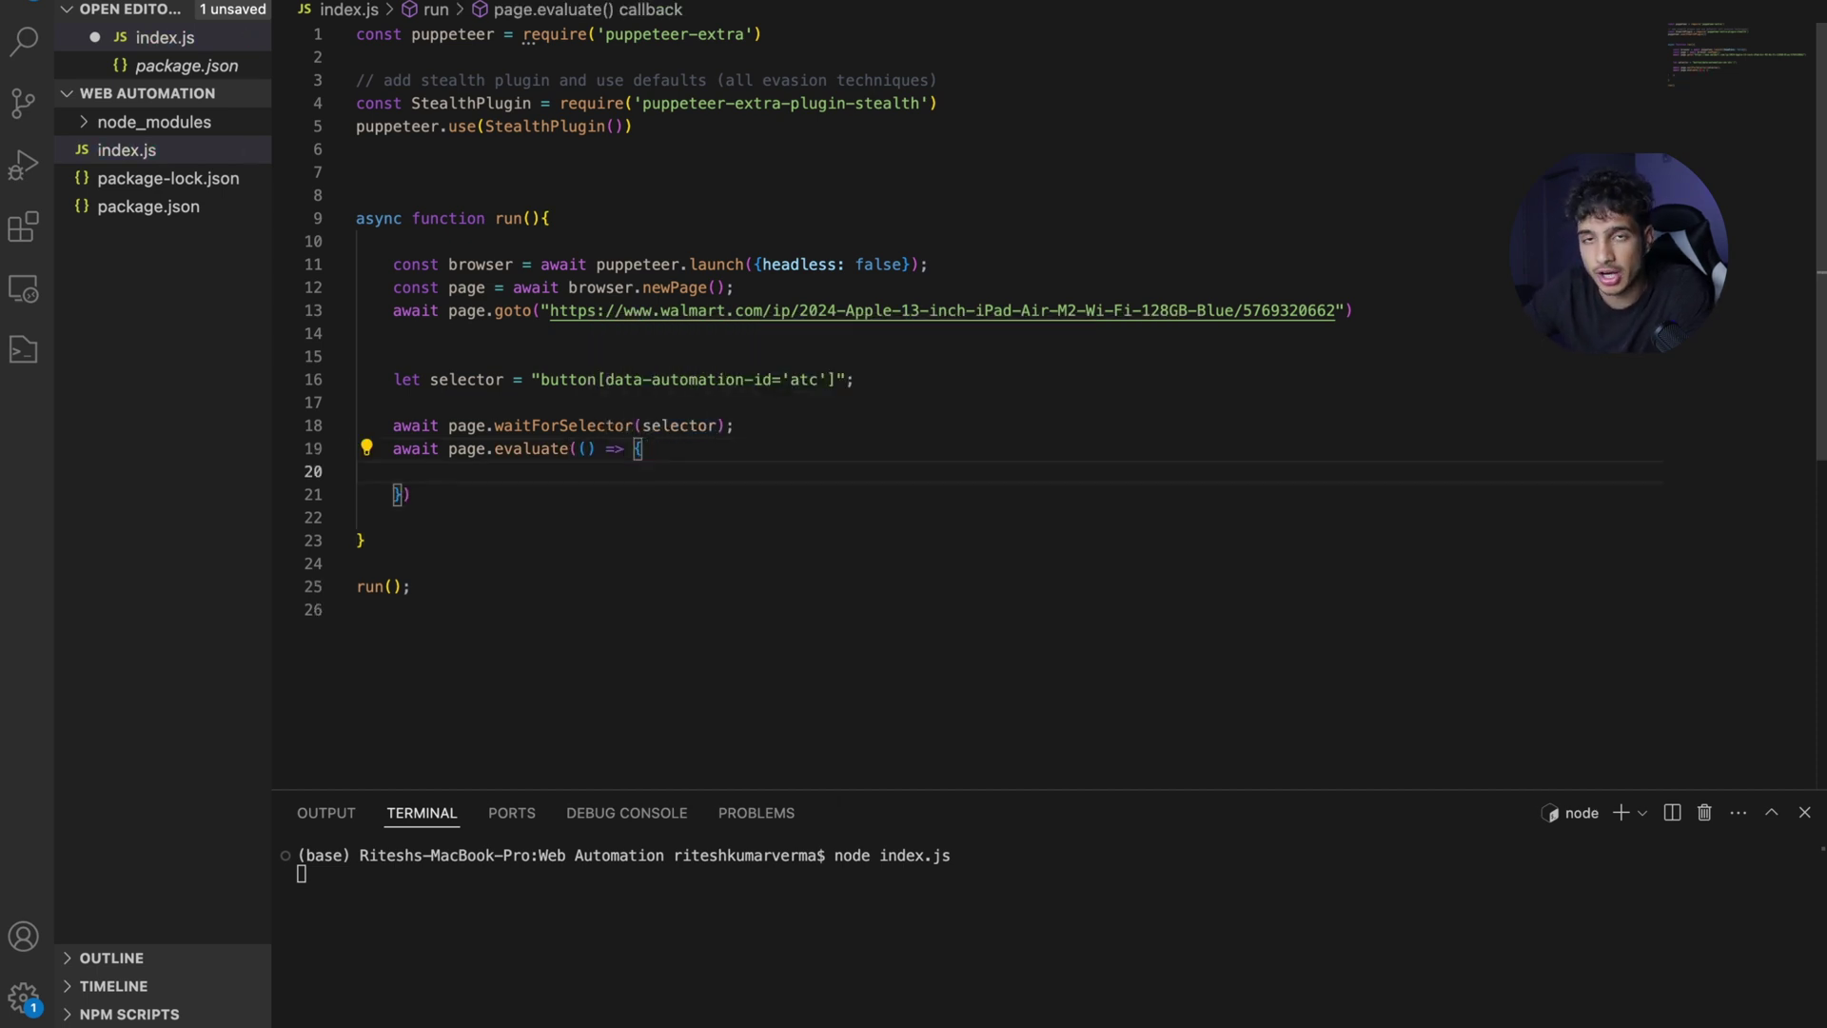
{"action": "left_click", "coordinate": [587, 452]}
{"action": "type", "text": "selector"}
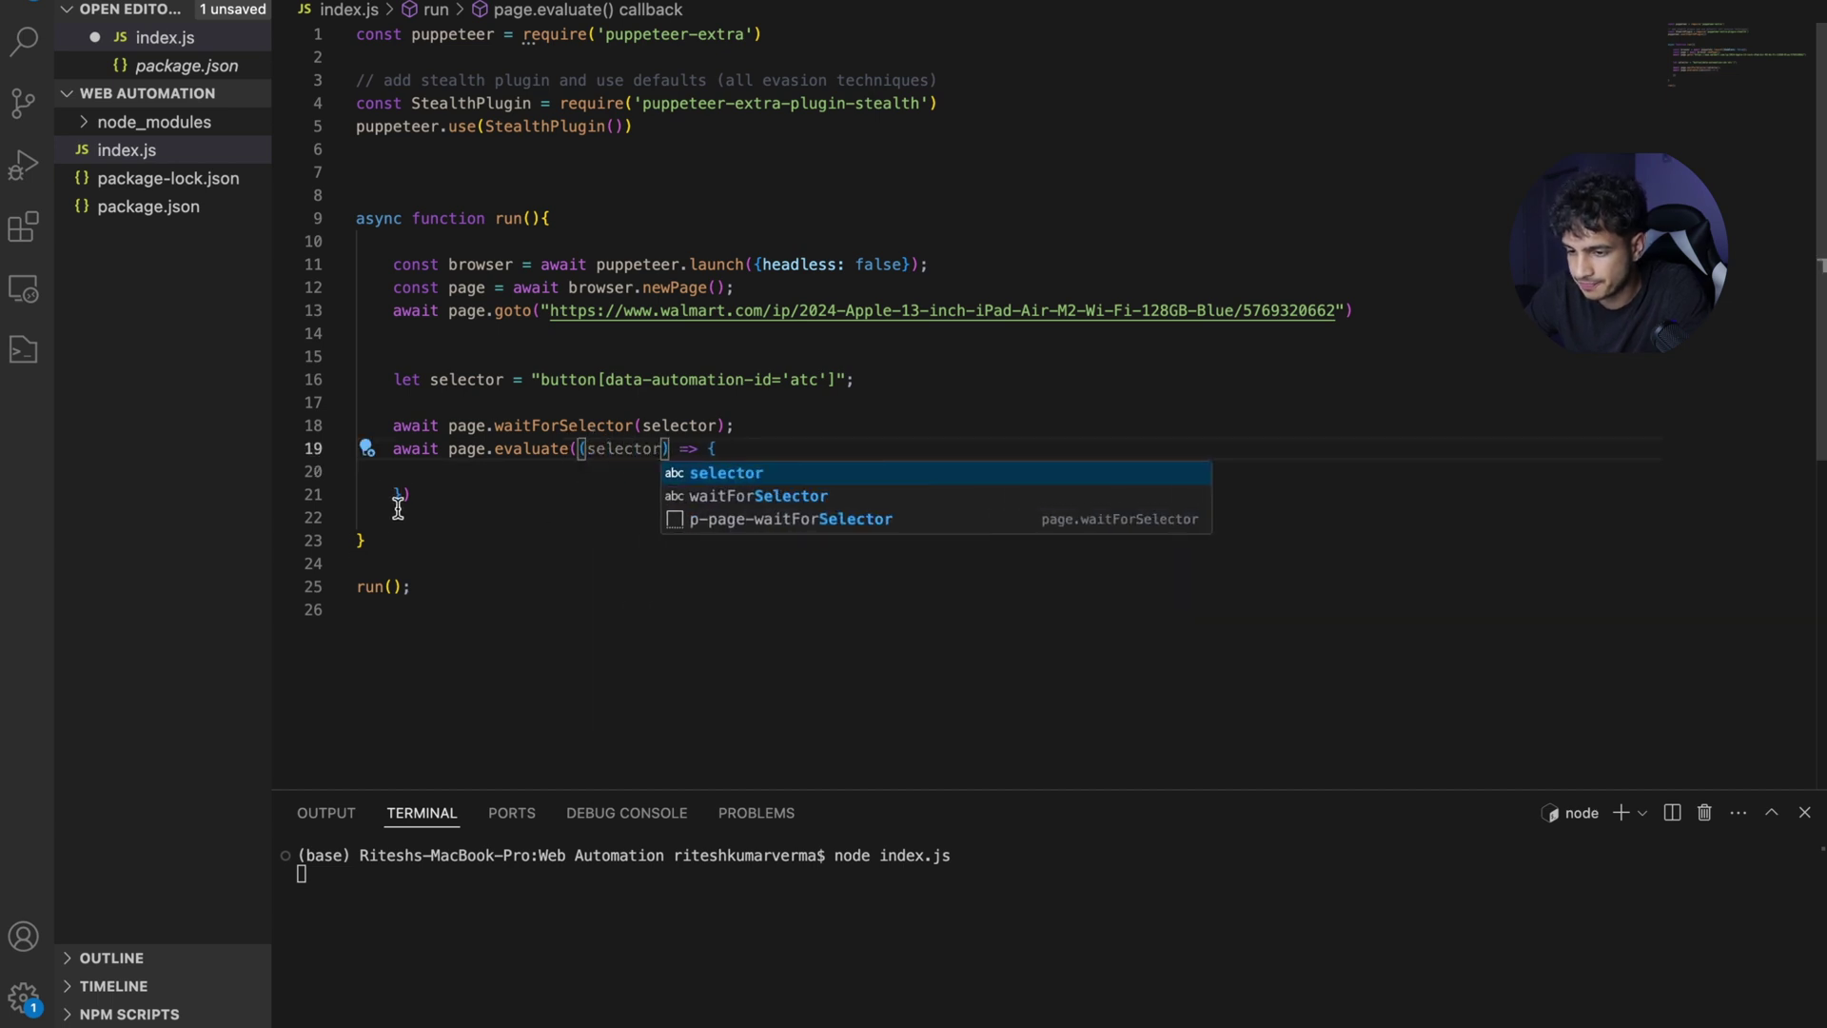
{"action": "left_click", "coordinate": [402, 496]}
{"action": "type", "text": ", selec"}
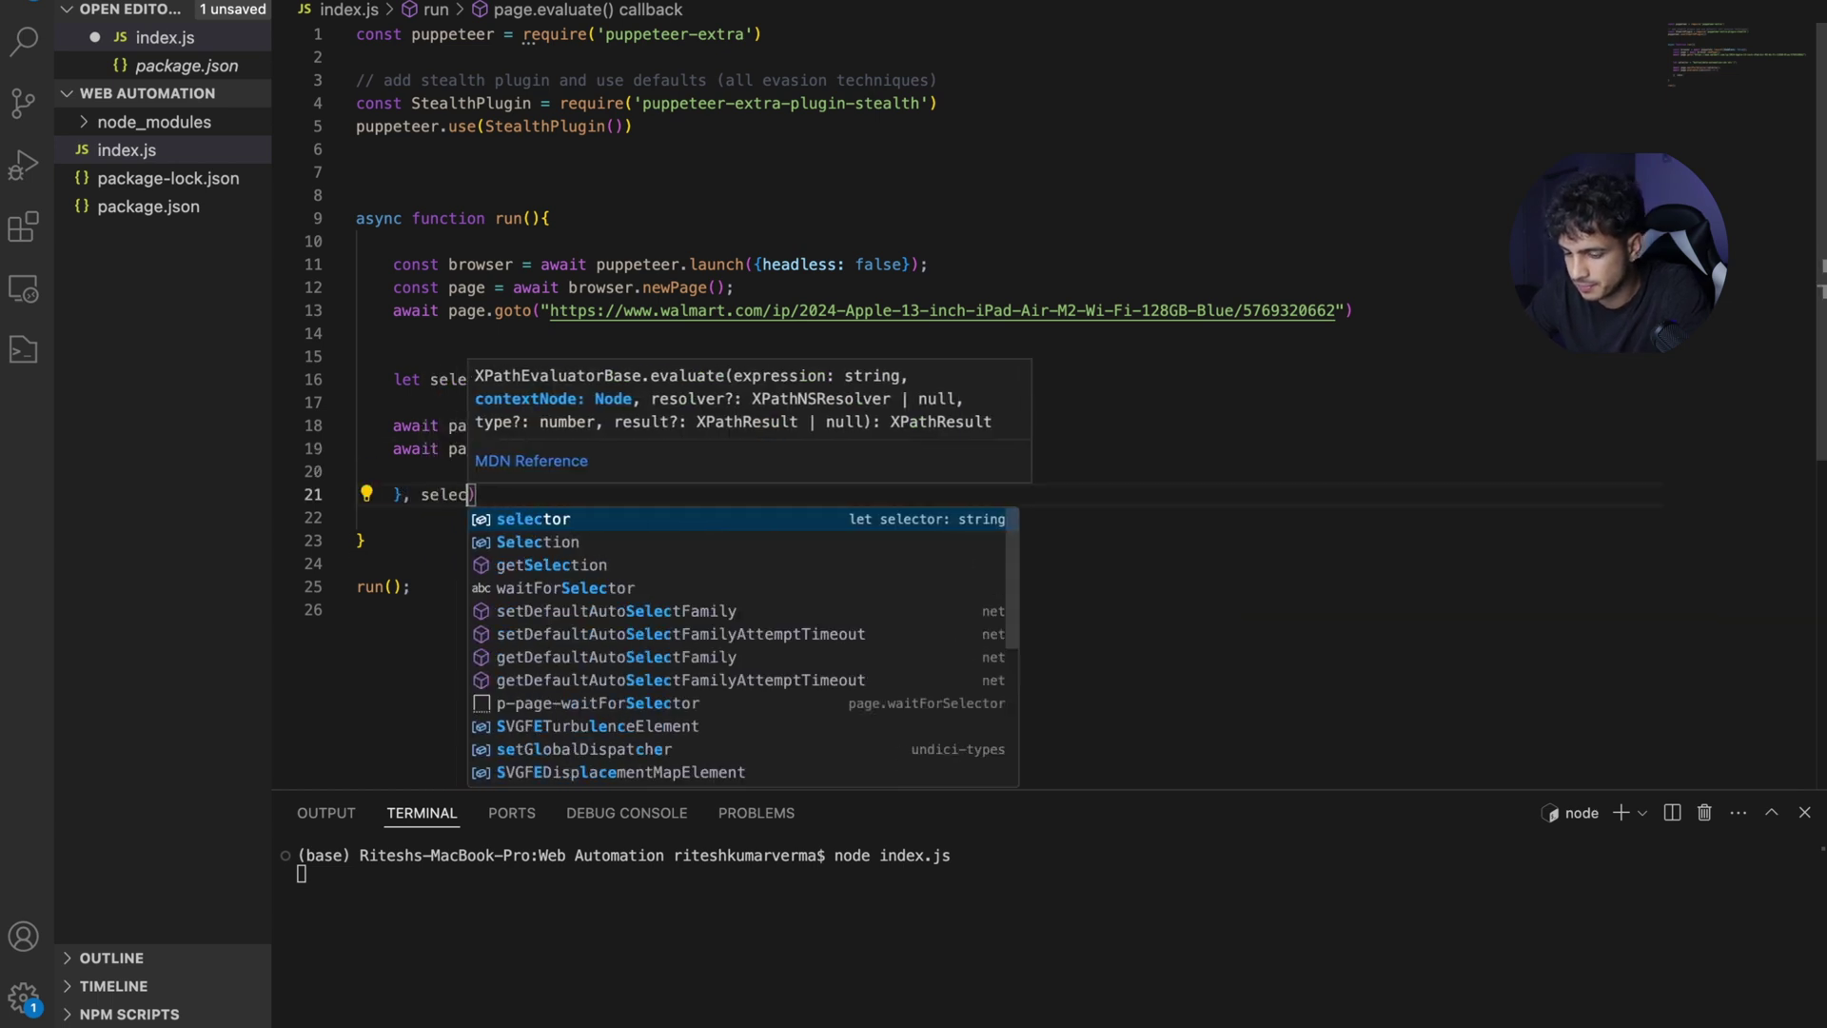
{"action": "type", "text": "tor"}
{"action": "left_click", "coordinate": [440, 468]}
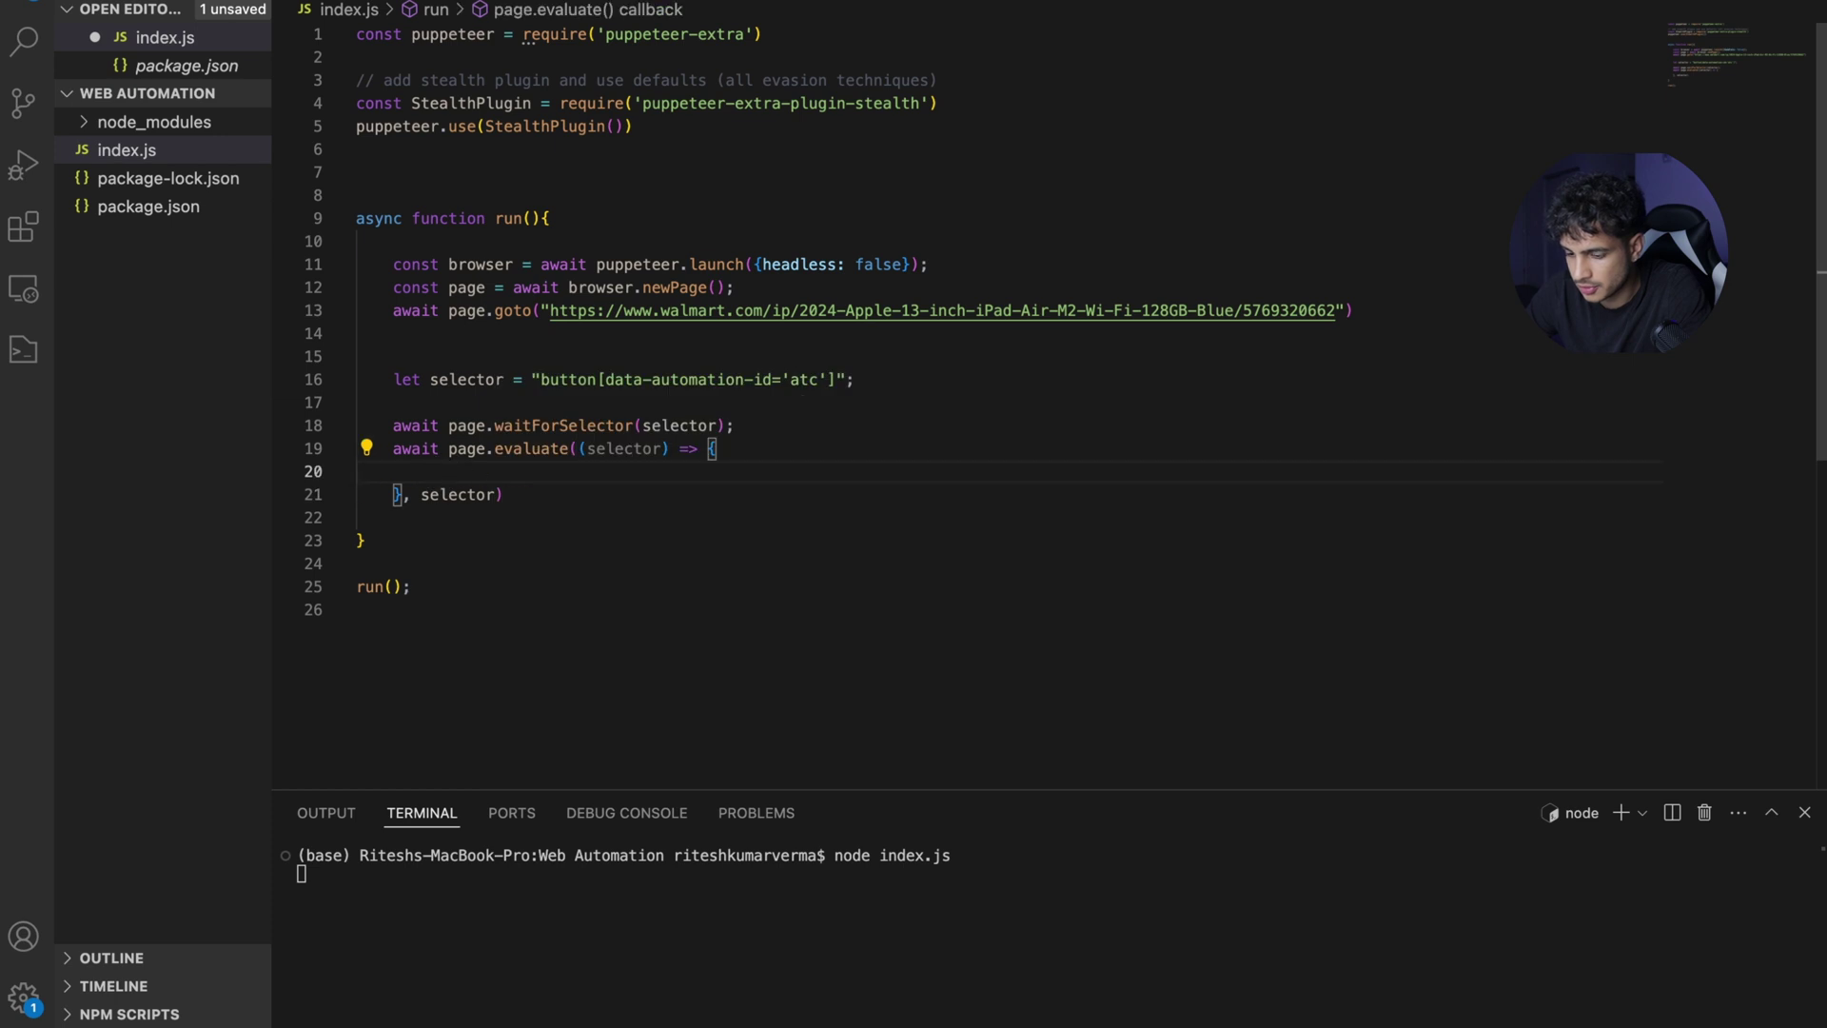
{"action": "type", "text": "document."}
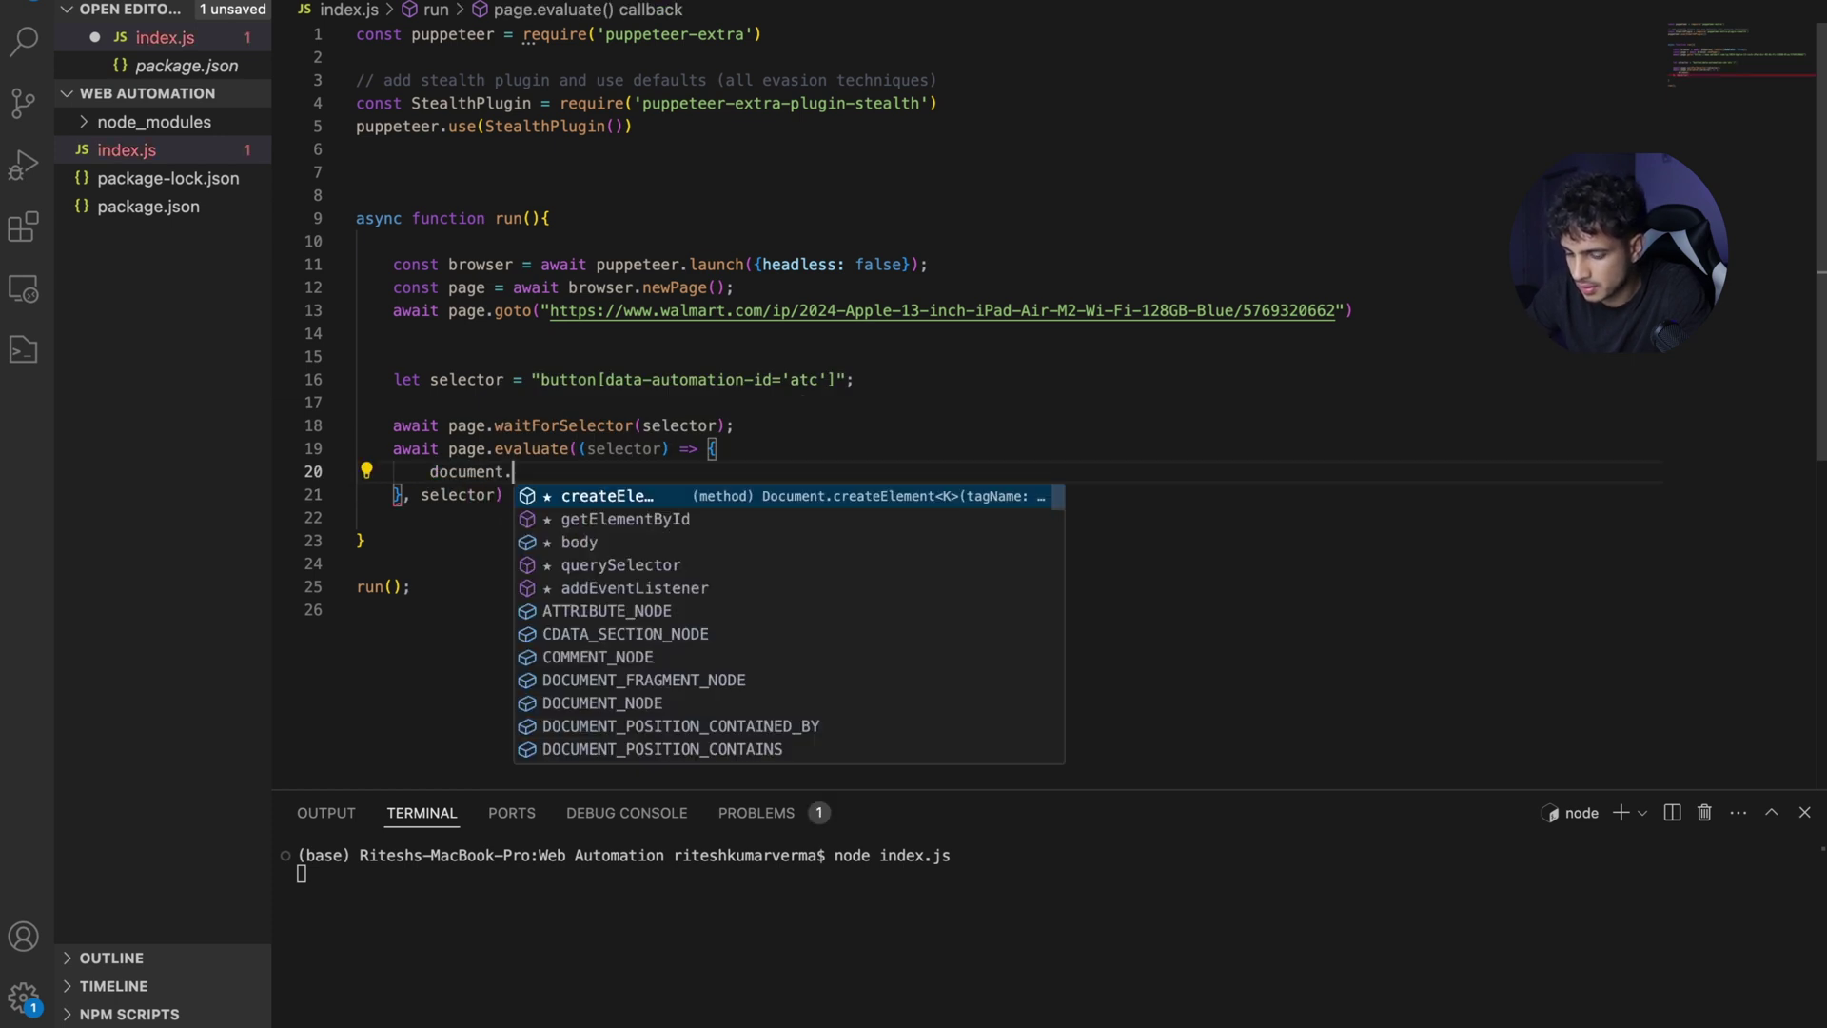
{"action": "type", "text": "querySeelctor"}
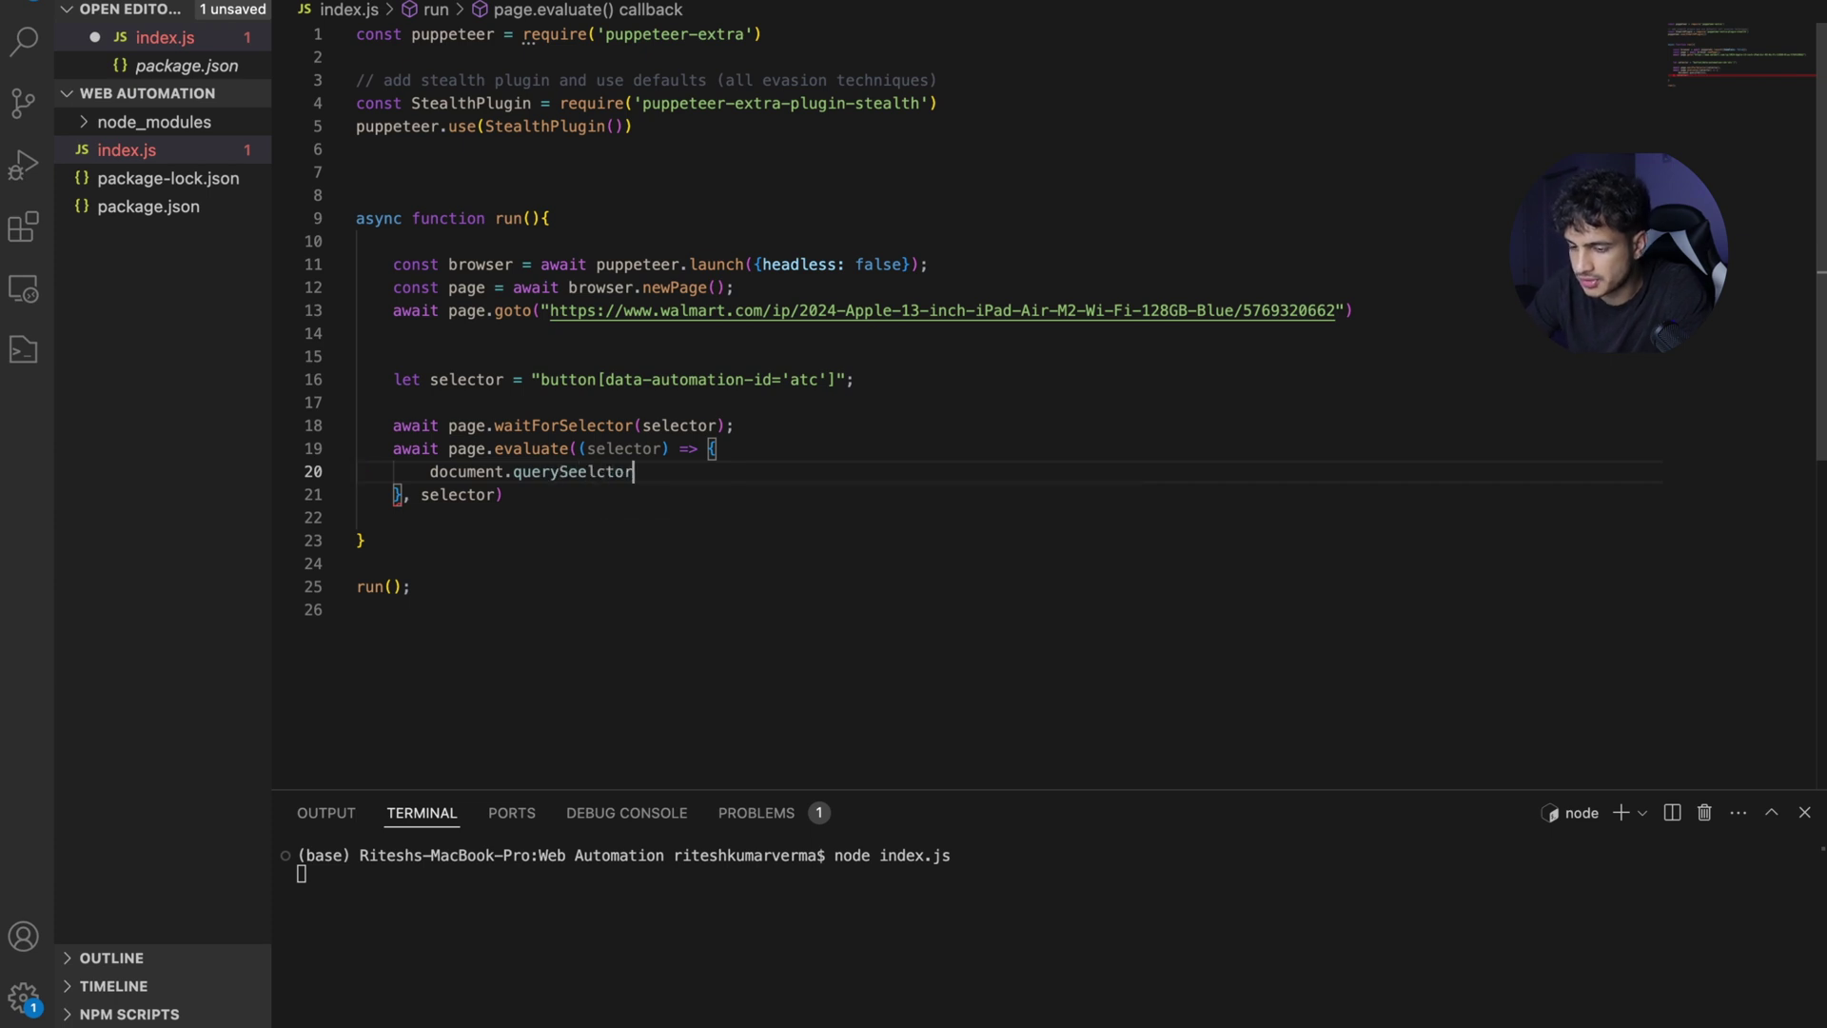
{"action": "type", "text": "("}
{"action": "left_click", "coordinate": [586, 474]}
{"action": "key", "text": "BackSpace"}
{"action": "key", "text": "BackSpace"}
{"action": "type", "text": "lector(s"}
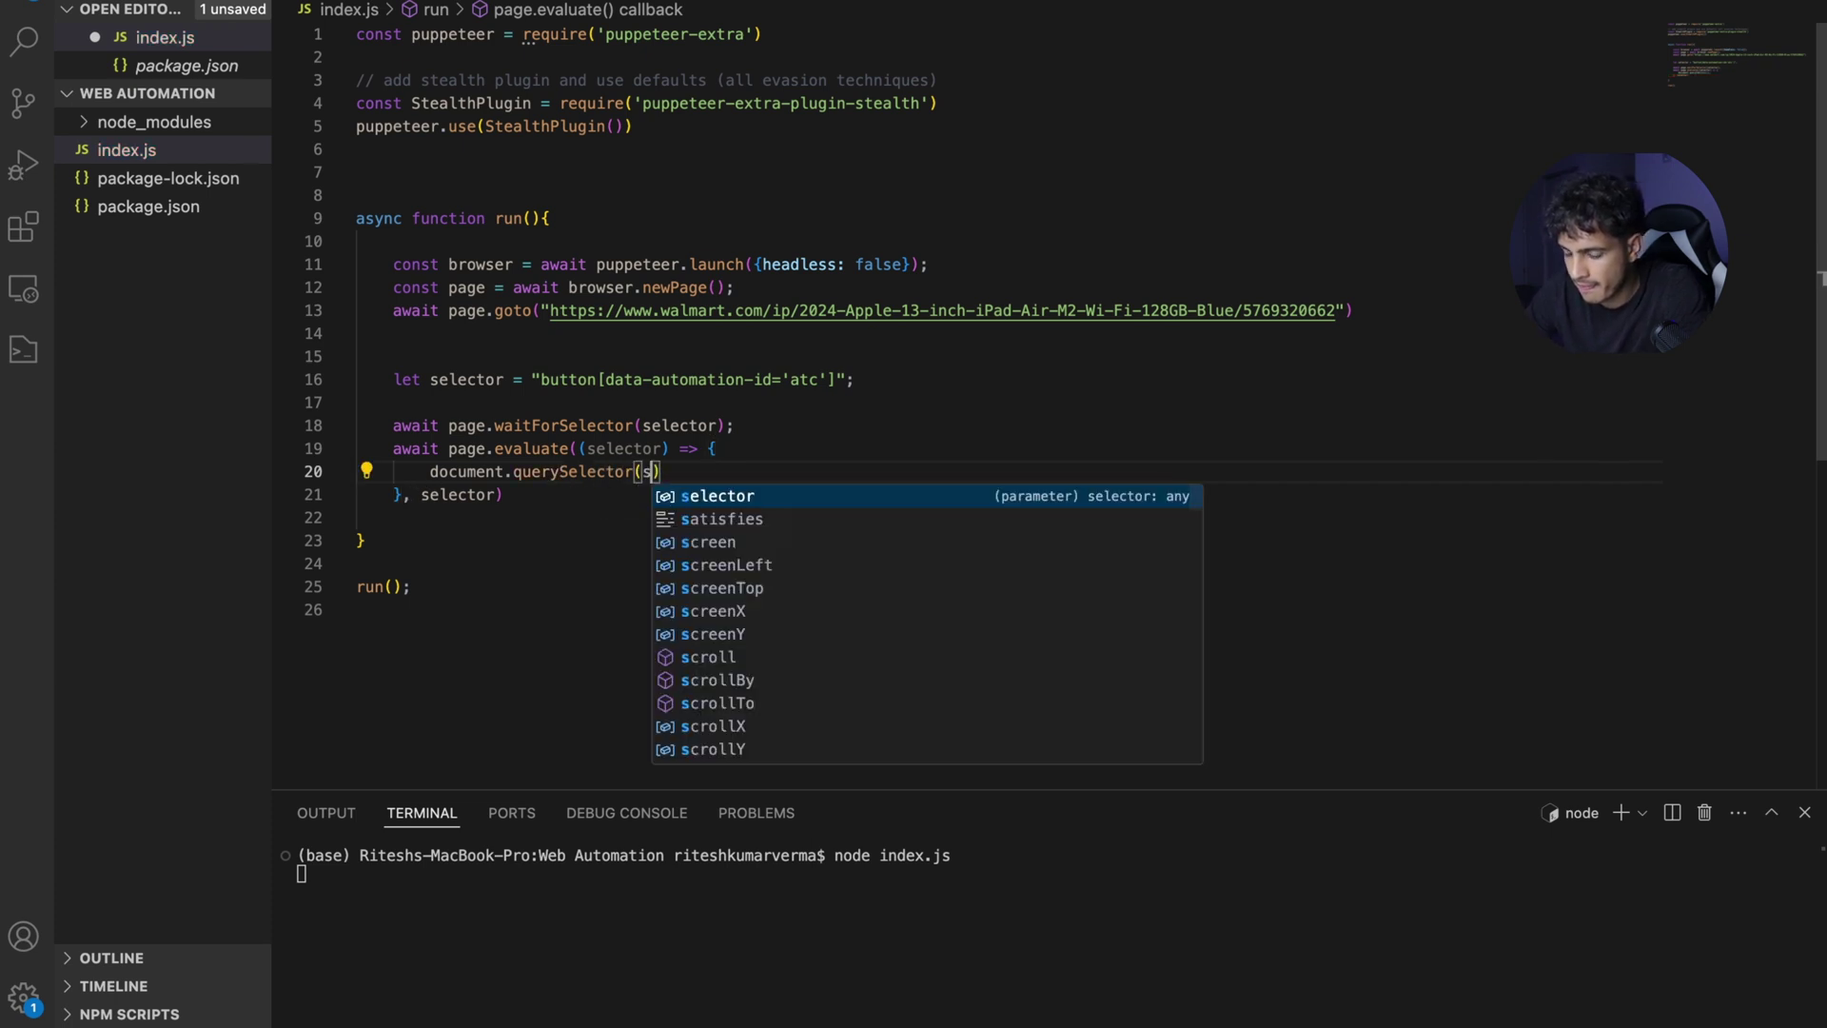
{"action": "type", "text": "elector"}
{"action": "key", "text": "Return"}
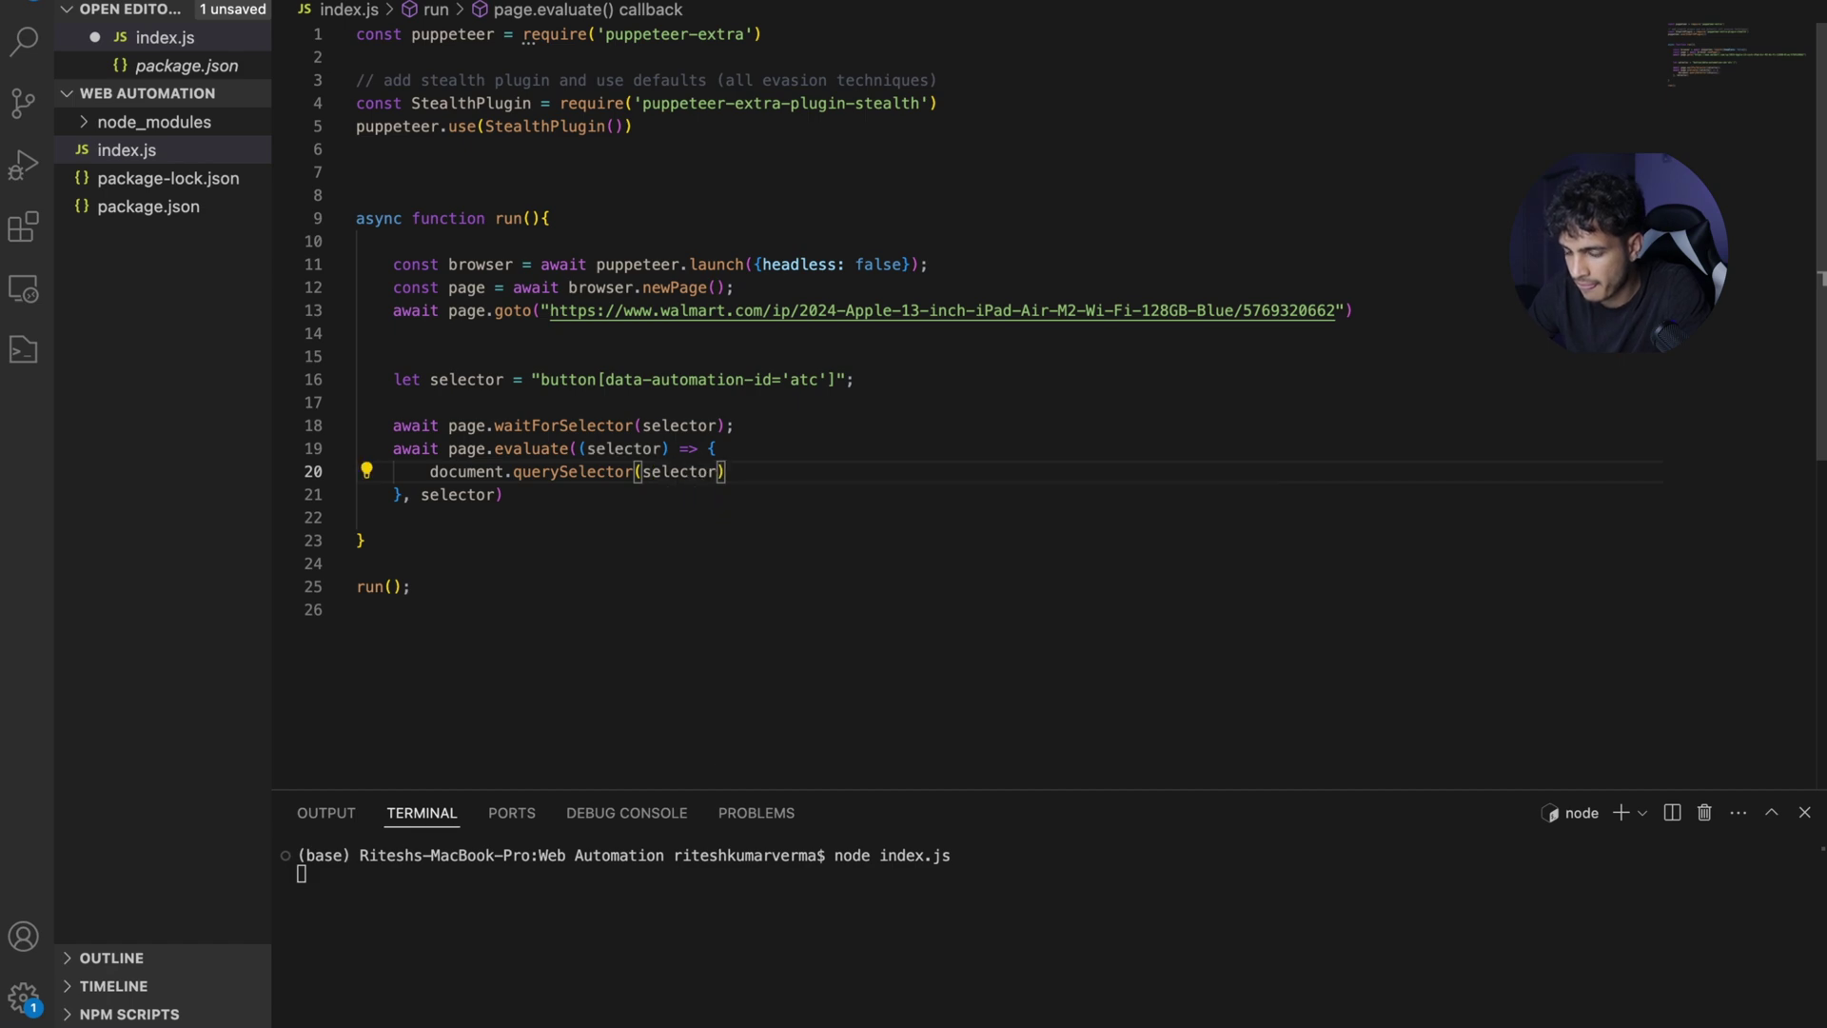
{"action": "type", "text": ".click()"}
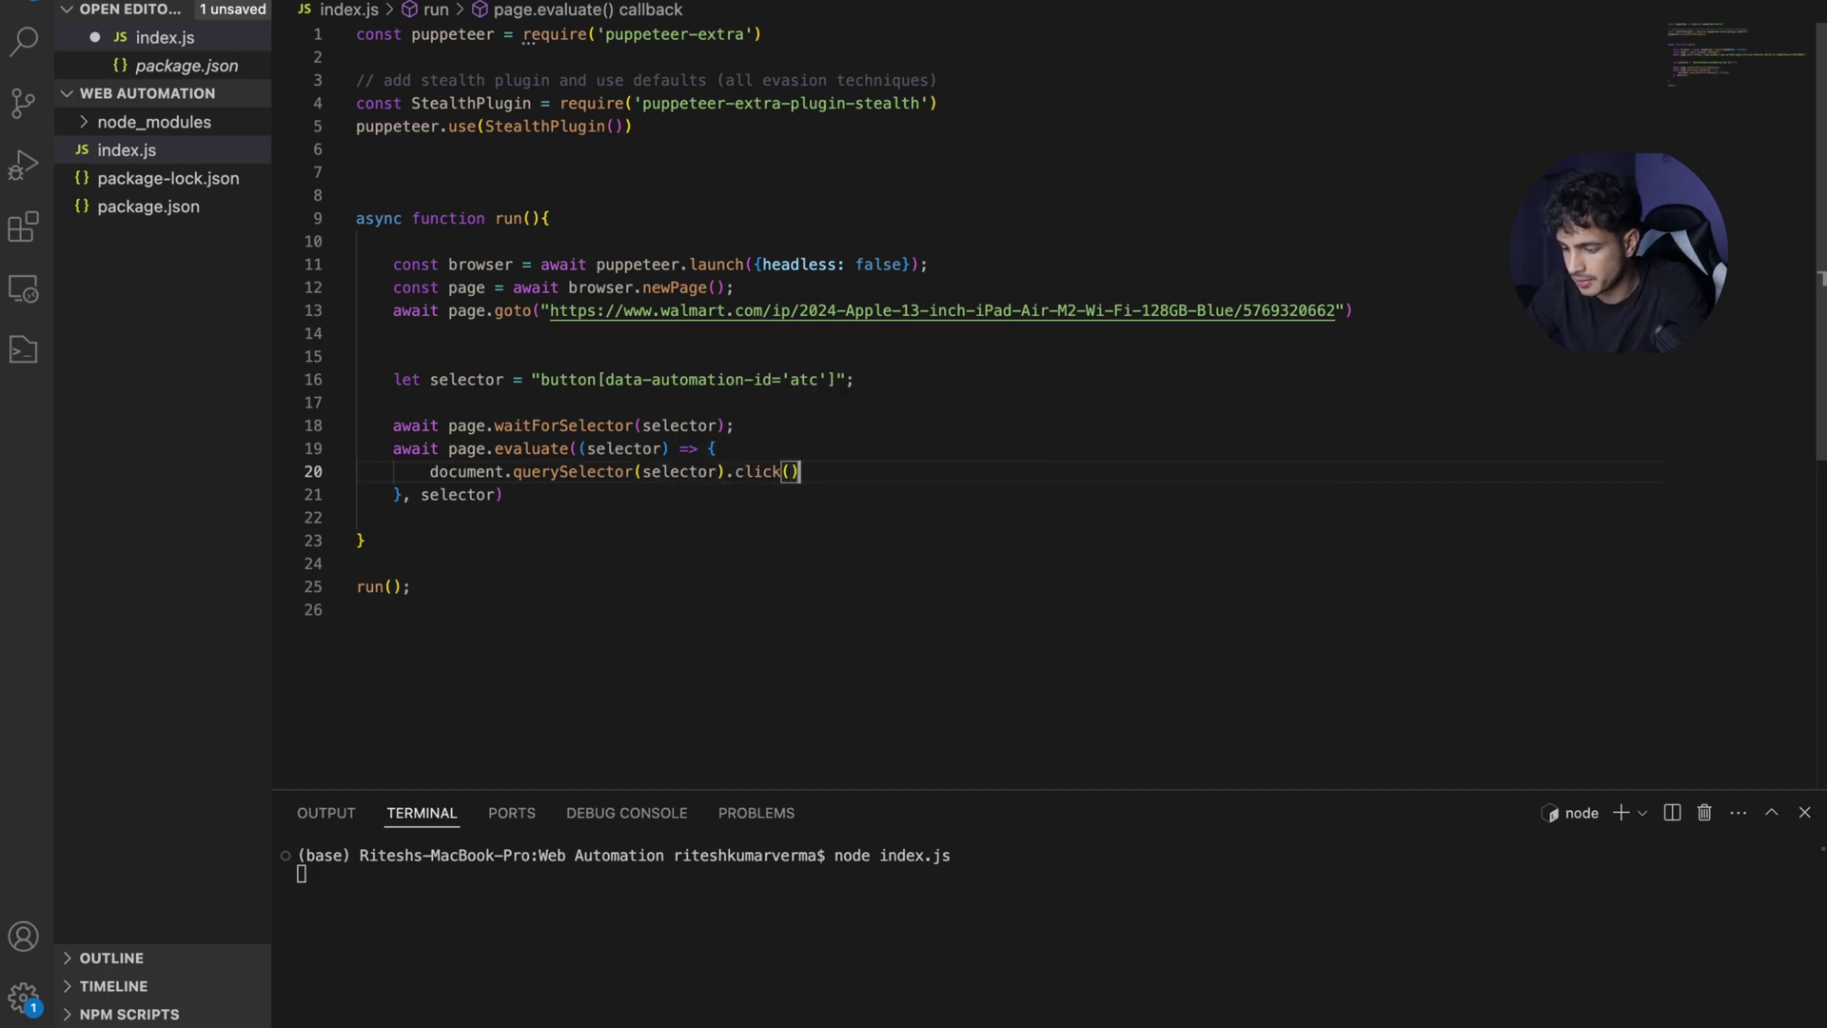
{"action": "type", "text": ";"}
Glance at the Walmart page in Chrome, then return to the line after the evaluate call
{"action": "key", "text": "ctrl+Up"}
{"action": "left_click", "coordinate": [775, 557]}
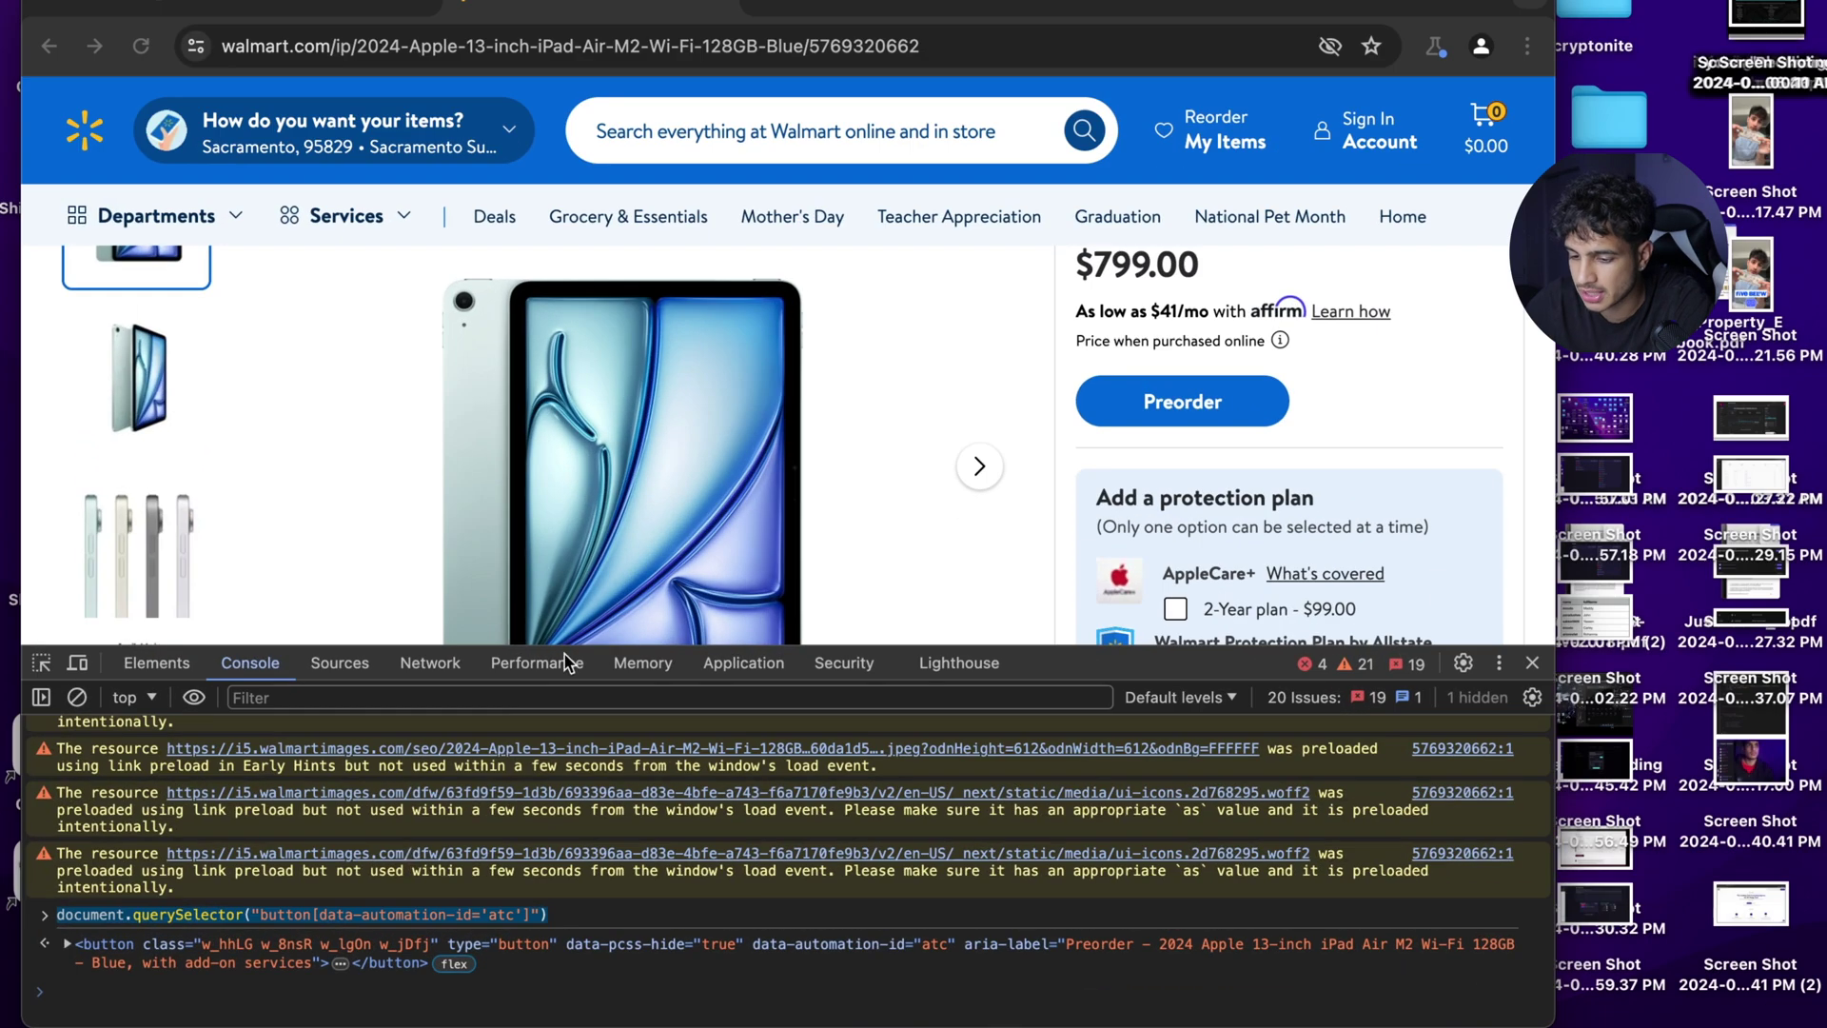
{"action": "key", "text": "ctrl+Up"}
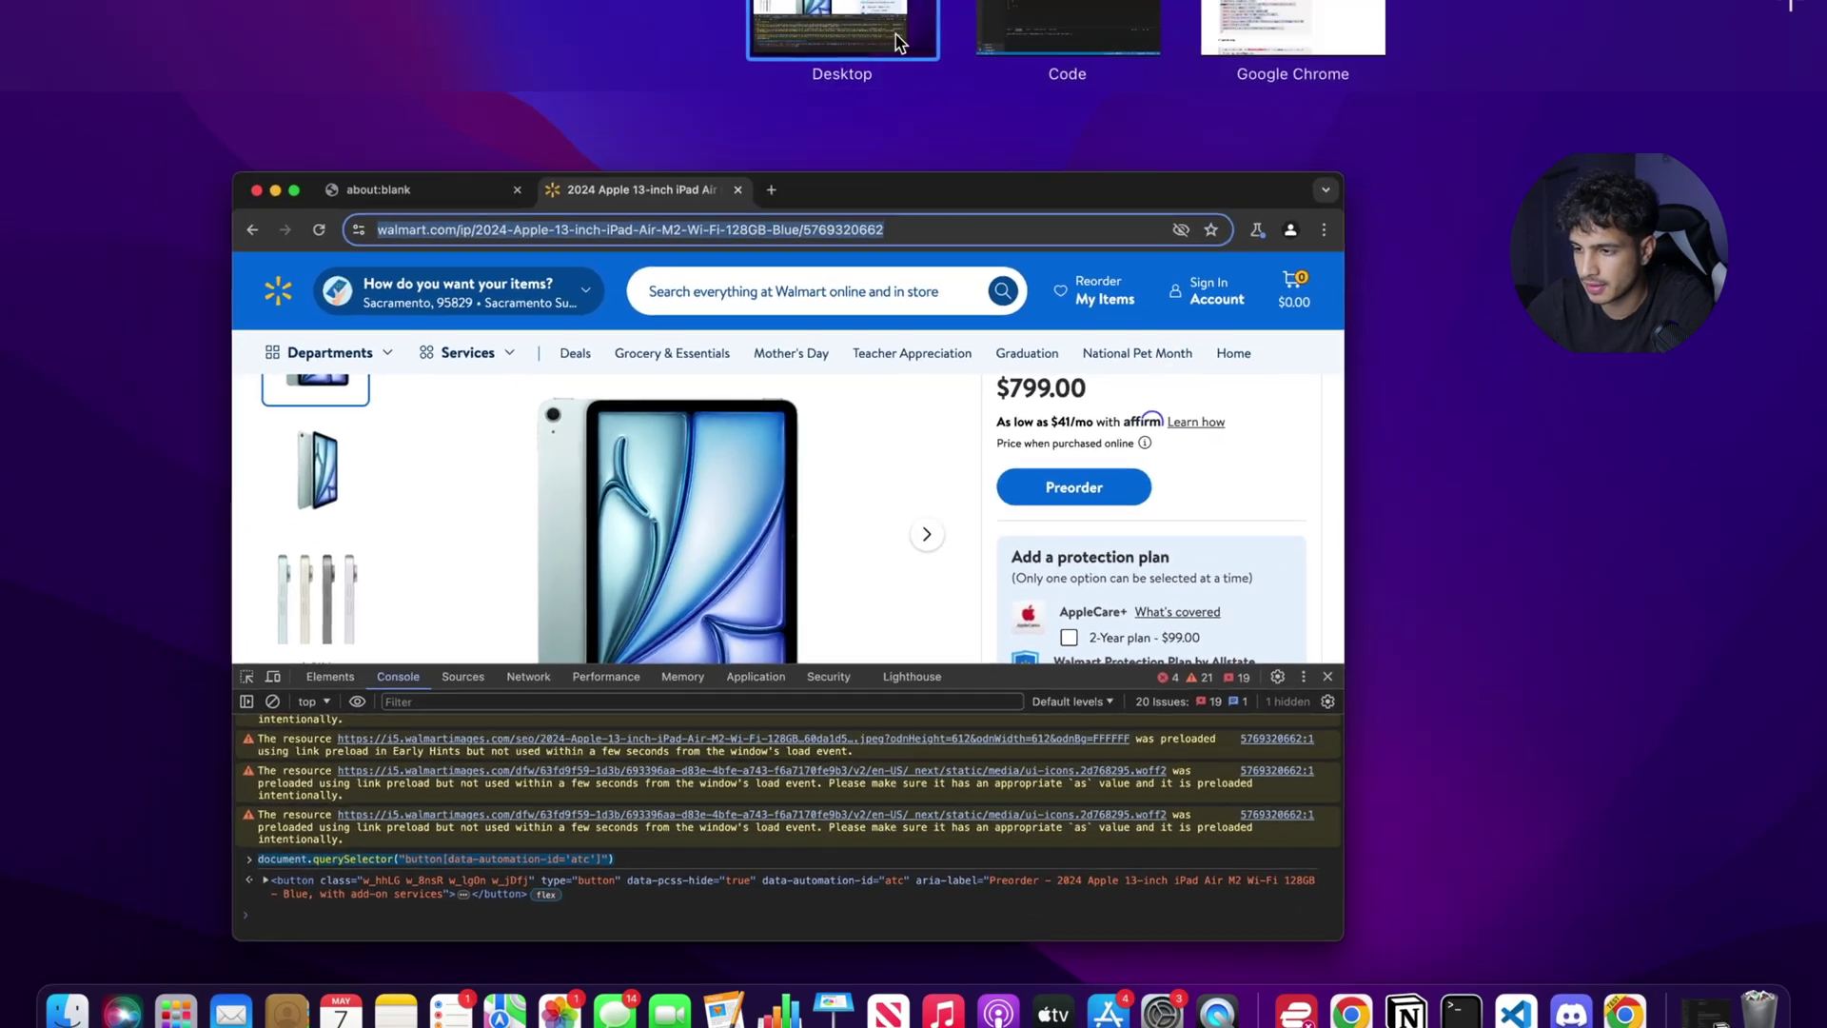
{"action": "left_click", "coordinate": [912, 30]}
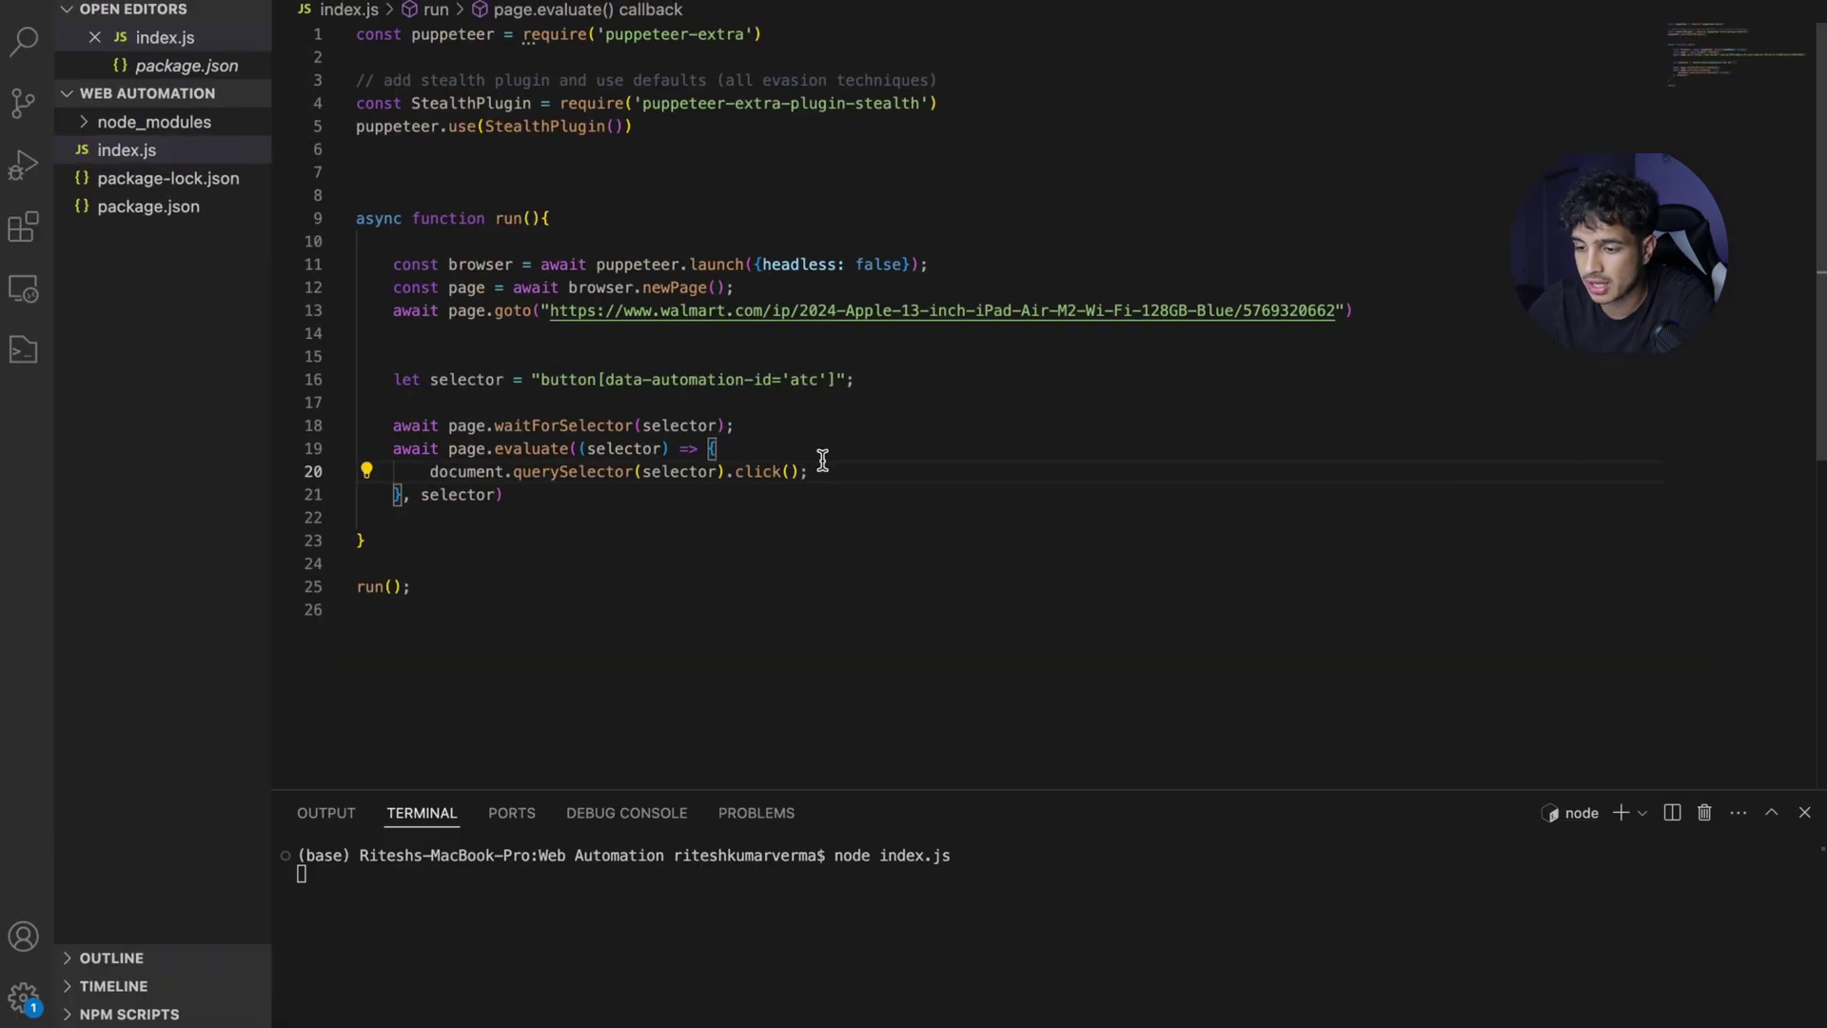
{"action": "left_click", "coordinate": [630, 508]}
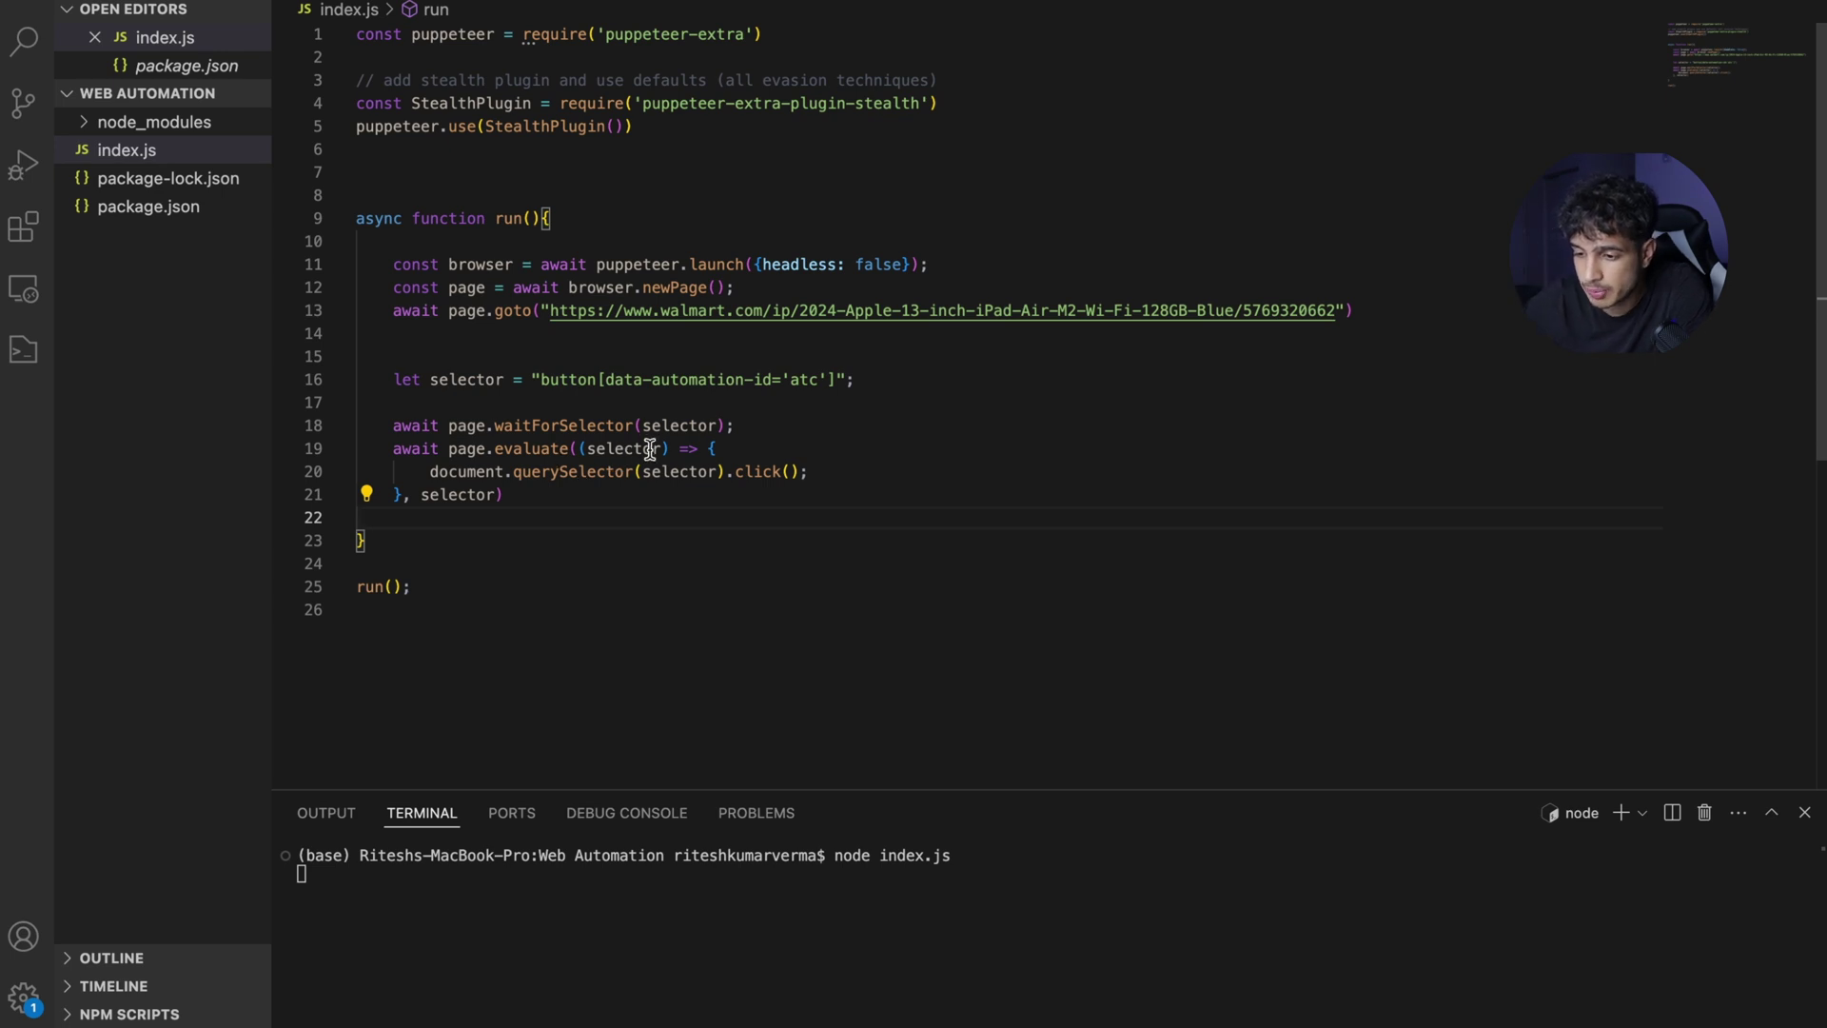
Briefly rename the callback's selector parameter to s, then undo the change
{"action": "left_click", "coordinate": [602, 449]}
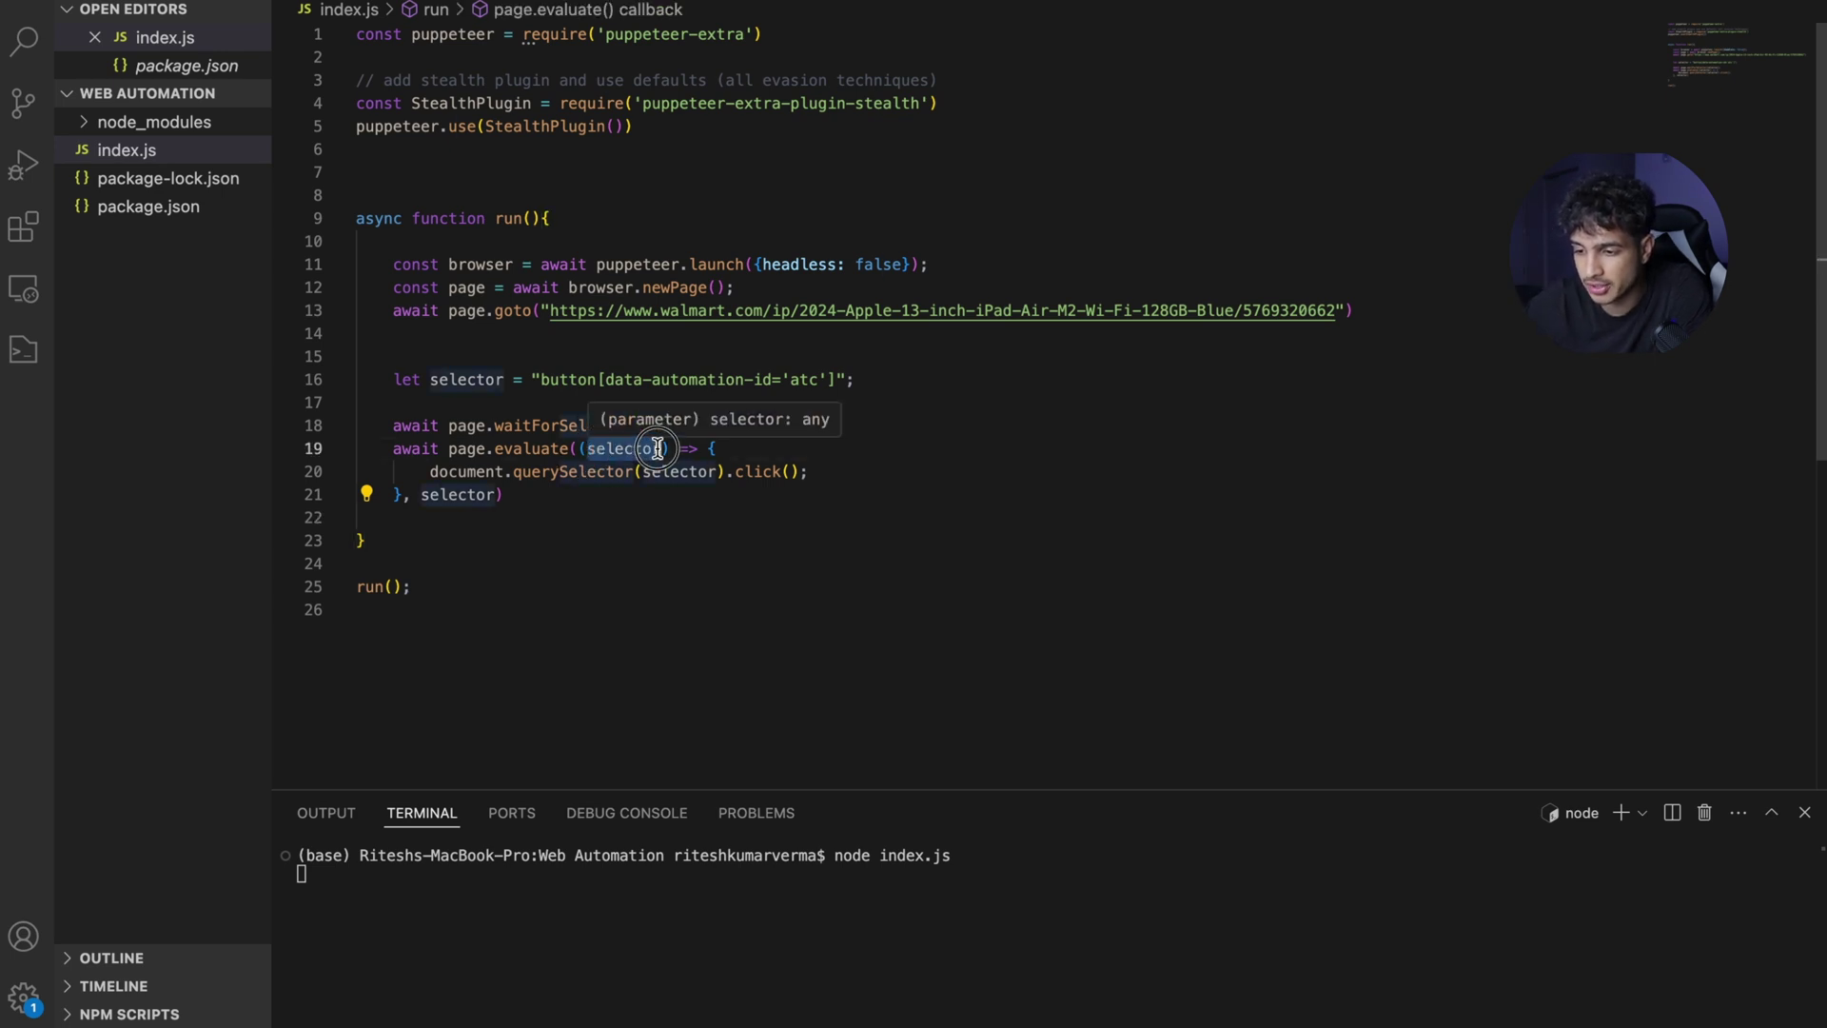
{"action": "left_click", "coordinate": [654, 476]}
{"action": "mouse_move", "coordinate": [679, 471]}
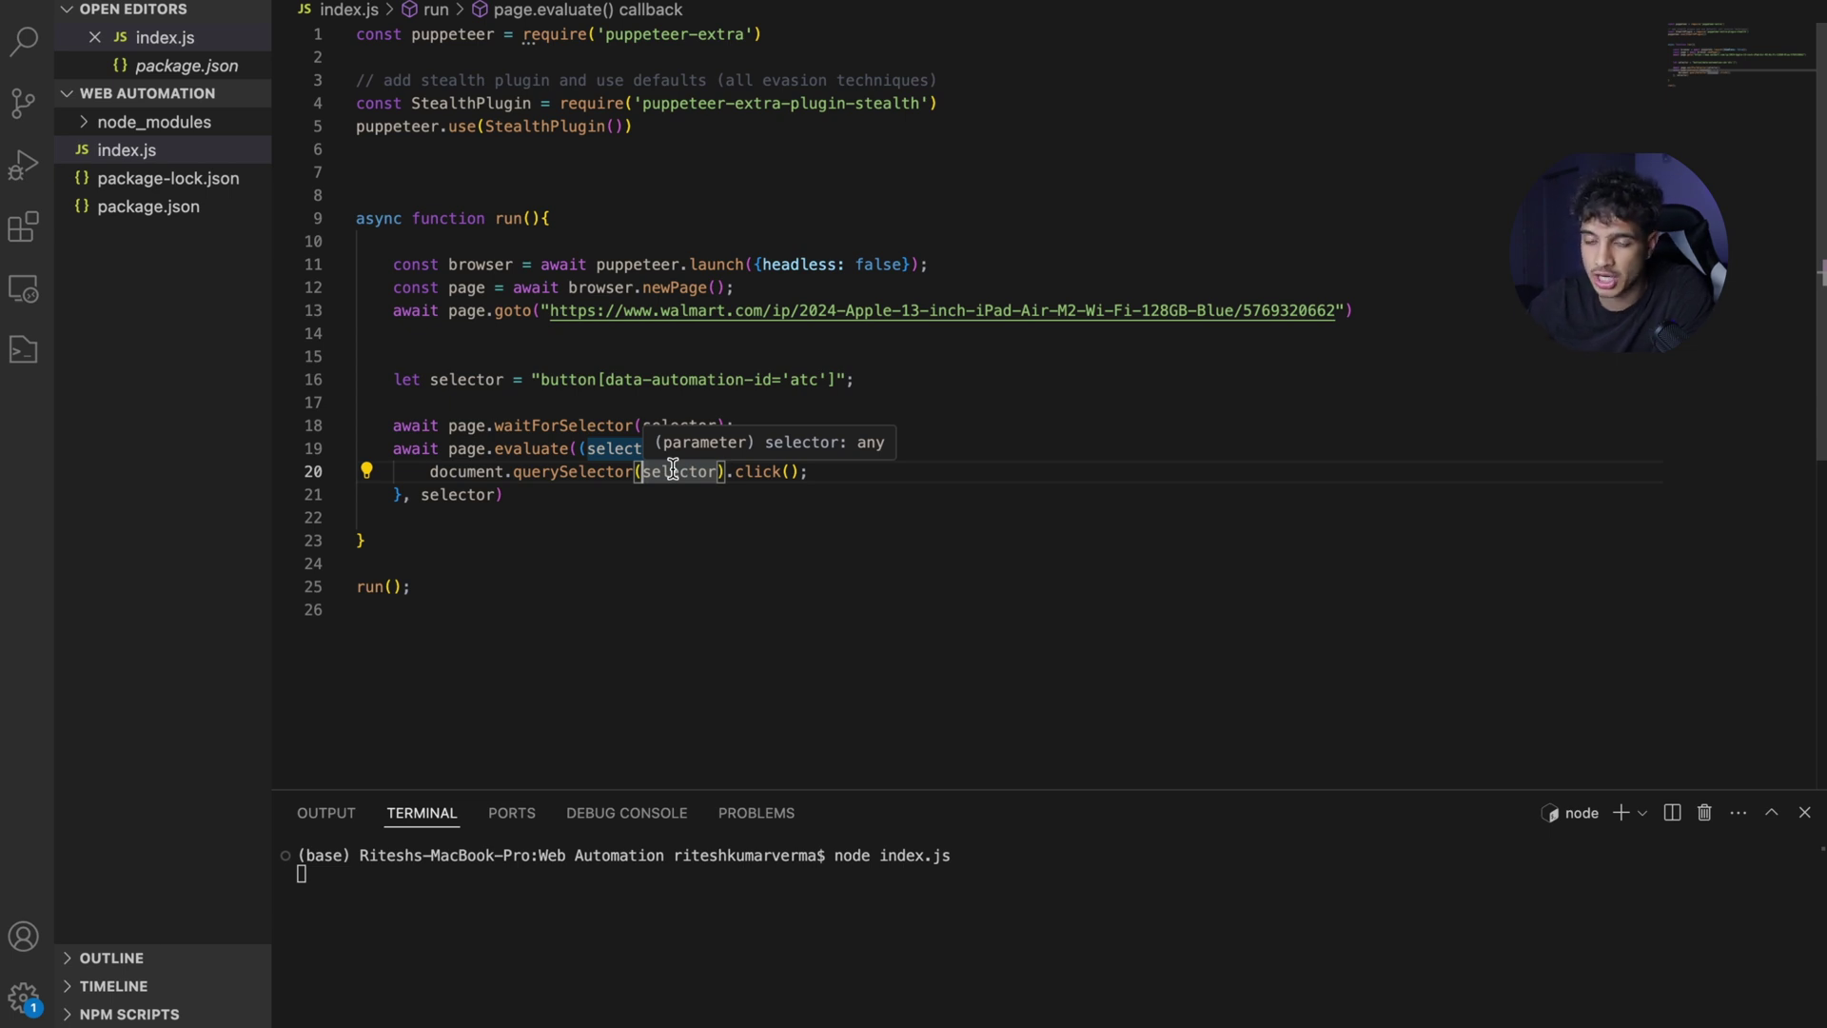
{"action": "left_click", "coordinate": [497, 494]}
{"action": "mouse_move", "coordinate": [457, 494]}
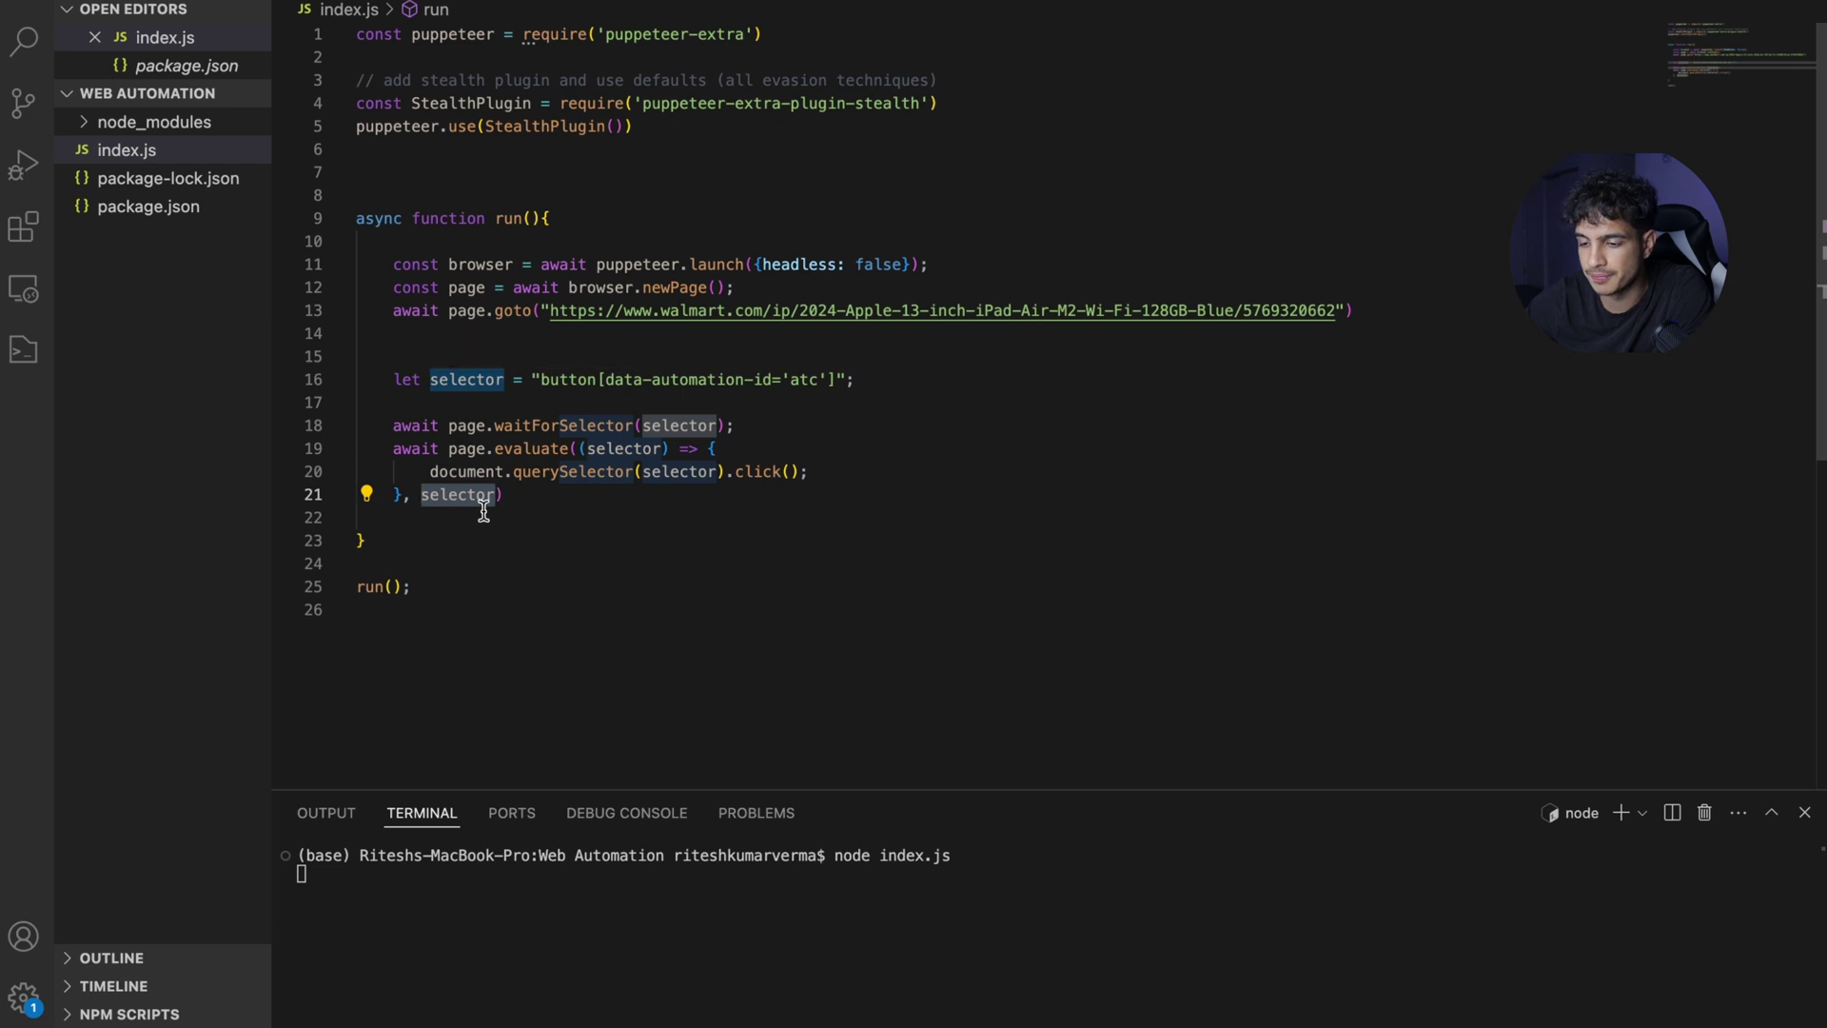
{"action": "left_click", "coordinate": [486, 511]}
{"action": "left_click", "coordinate": [658, 448]}
{"action": "key", "text": "BackSpace"}
{"action": "key", "text": "BackSpace"}
{"action": "key", "text": "BackSpace"}
{"action": "left_click", "coordinate": [722, 472]}
{"action": "key", "text": "BackSpace"}
{"action": "key", "text": "BackSpace"}
{"action": "key", "text": "BackSpace"}
{"action": "key", "text": "BackSpace"}
{"action": "key", "text": "BackSpace"}
{"action": "key", "text": "BackSpace"}
{"action": "left_click", "coordinate": [490, 494]}
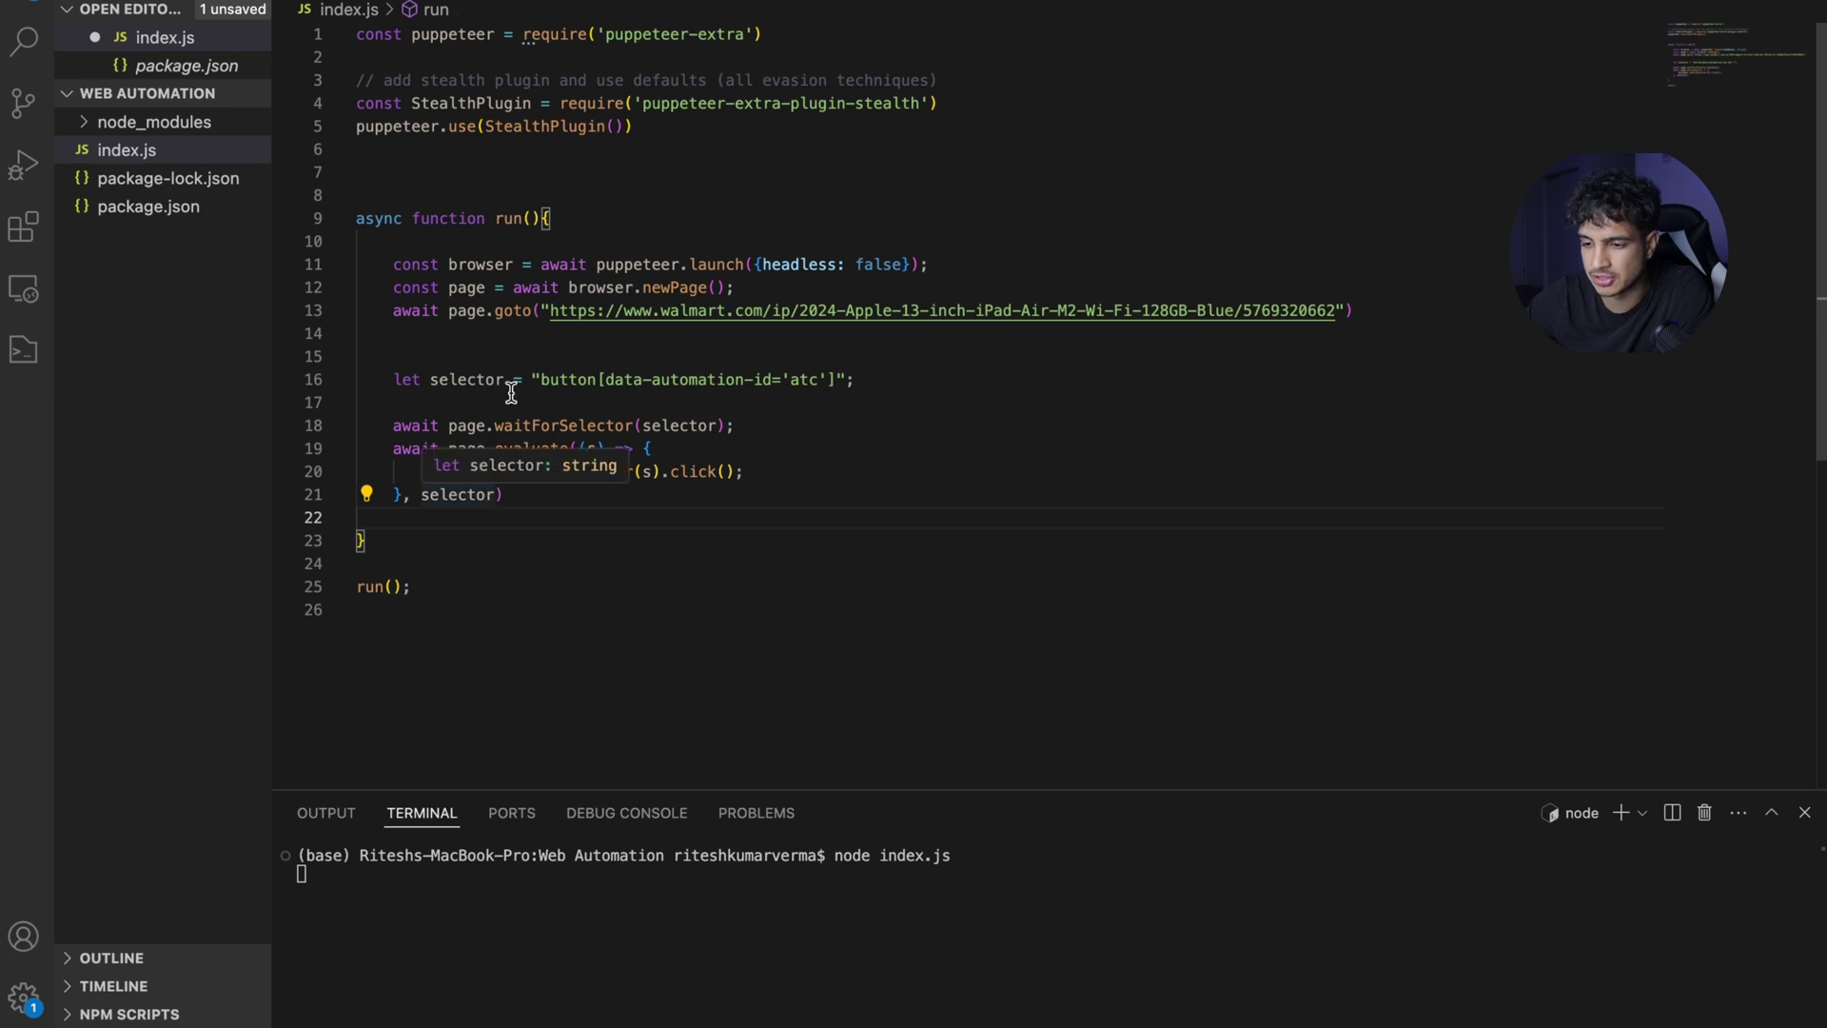
{"action": "left_click", "coordinate": [541, 510]}
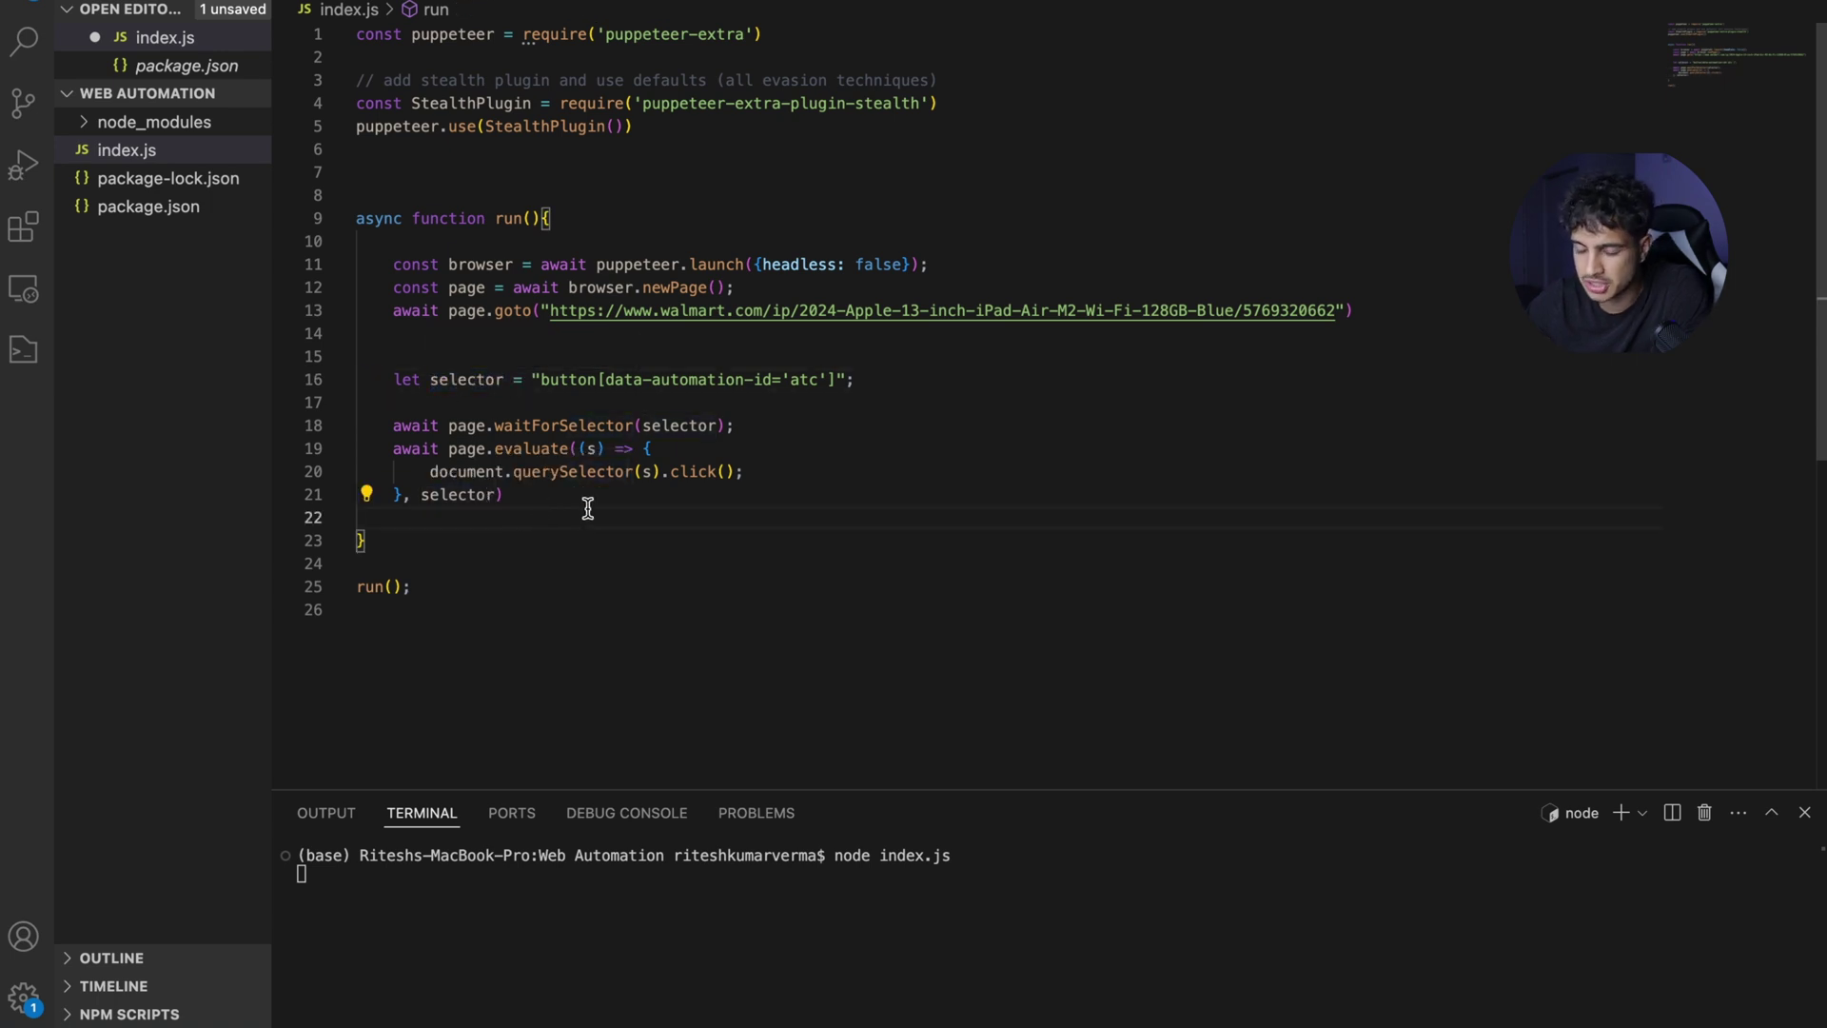
{"action": "key", "text": "ctrl+z"}
{"action": "key", "text": "ctrl+z"}
{"action": "left_click", "coordinate": [609, 506]}
{"action": "left_click", "coordinate": [550, 494]}
Stop the running script with Ctrl+C and rerun node index.js
{"action": "left_click", "coordinate": [604, 929]}
{"action": "key", "text": "ctrl+c"}
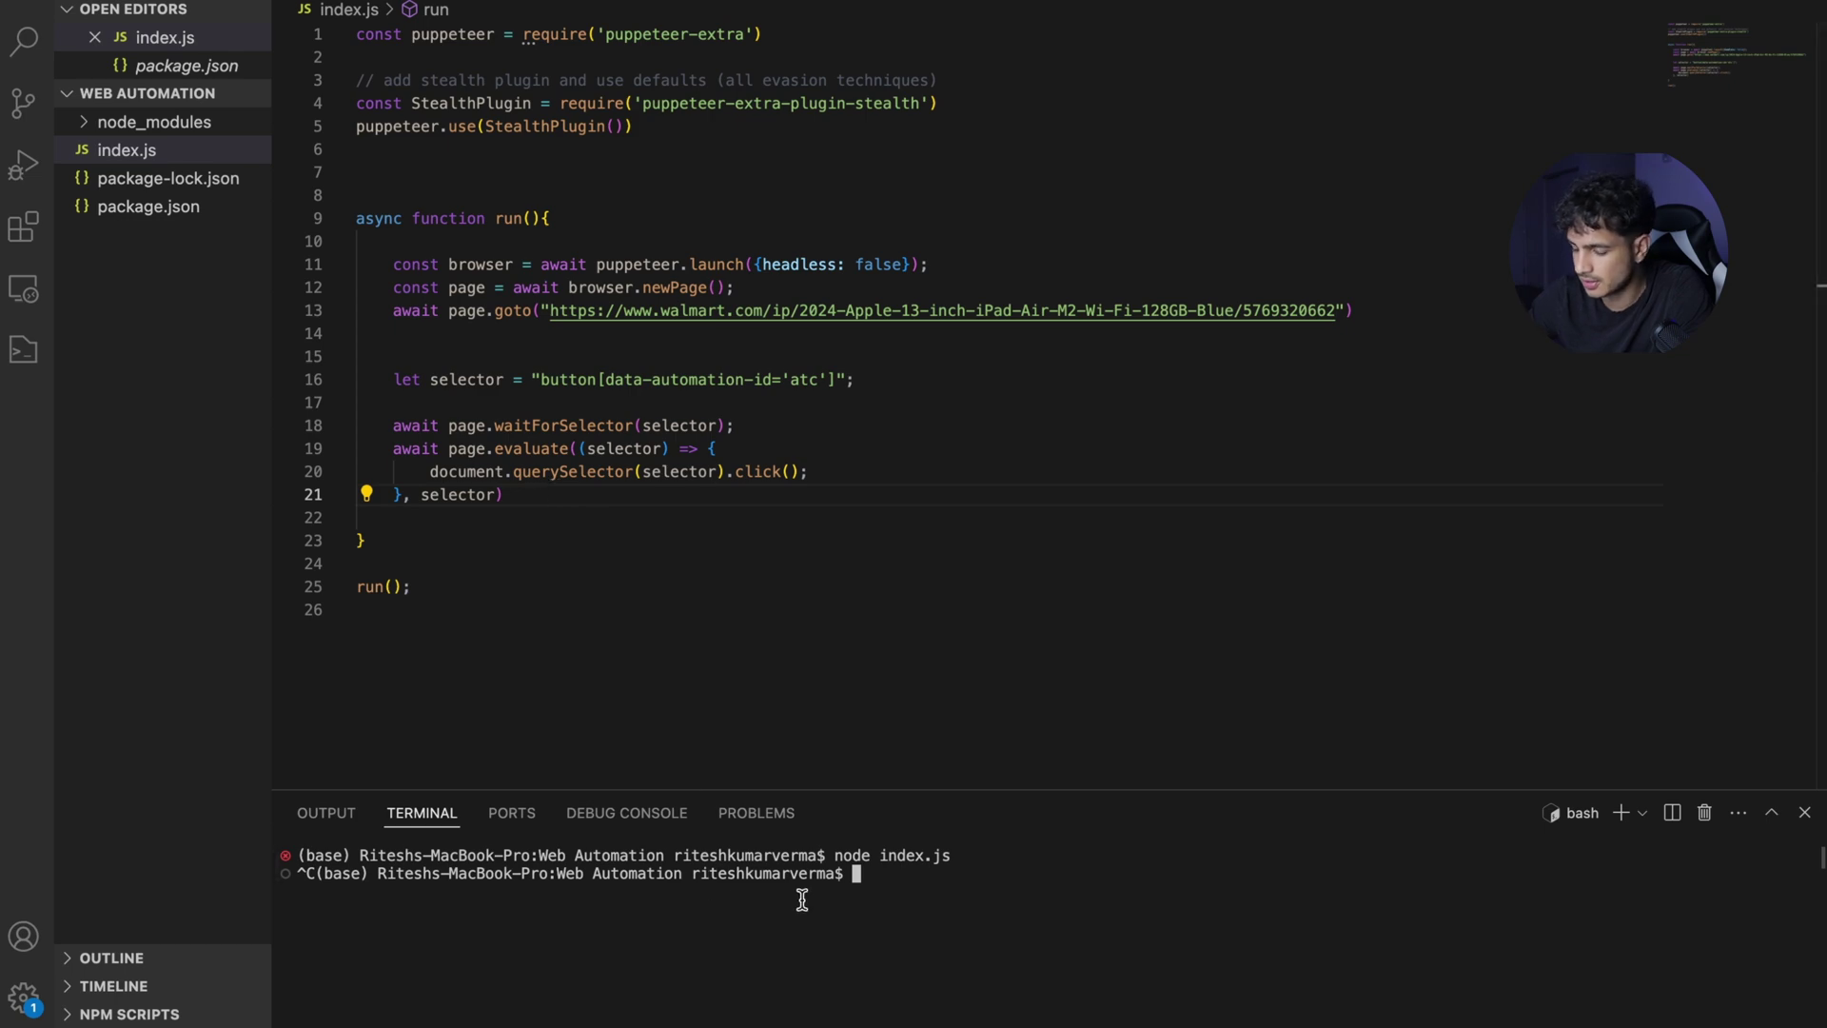
{"action": "key", "text": "Up"}
{"action": "key", "text": "Return"}
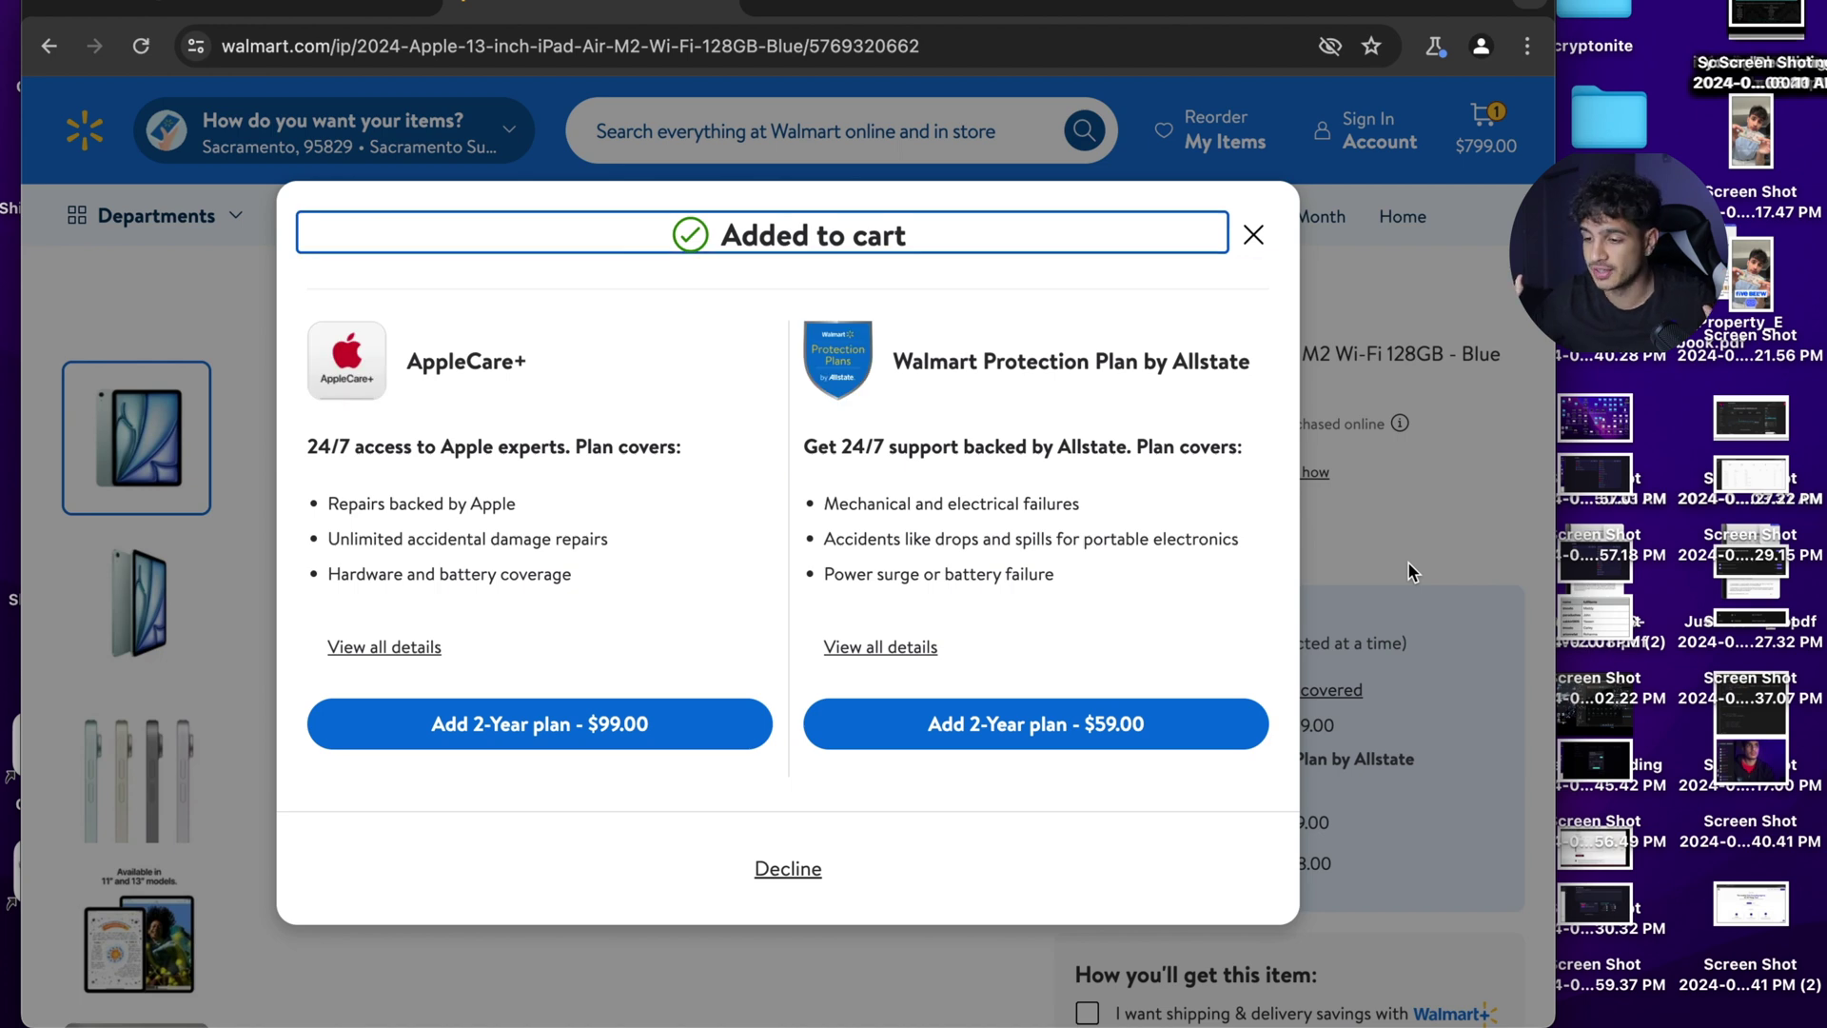
Close Walmart's 'Added to cart' popup, leaving the iPad Air page showing 1 added at $799.00
{"action": "left_click", "coordinate": [1253, 234]}
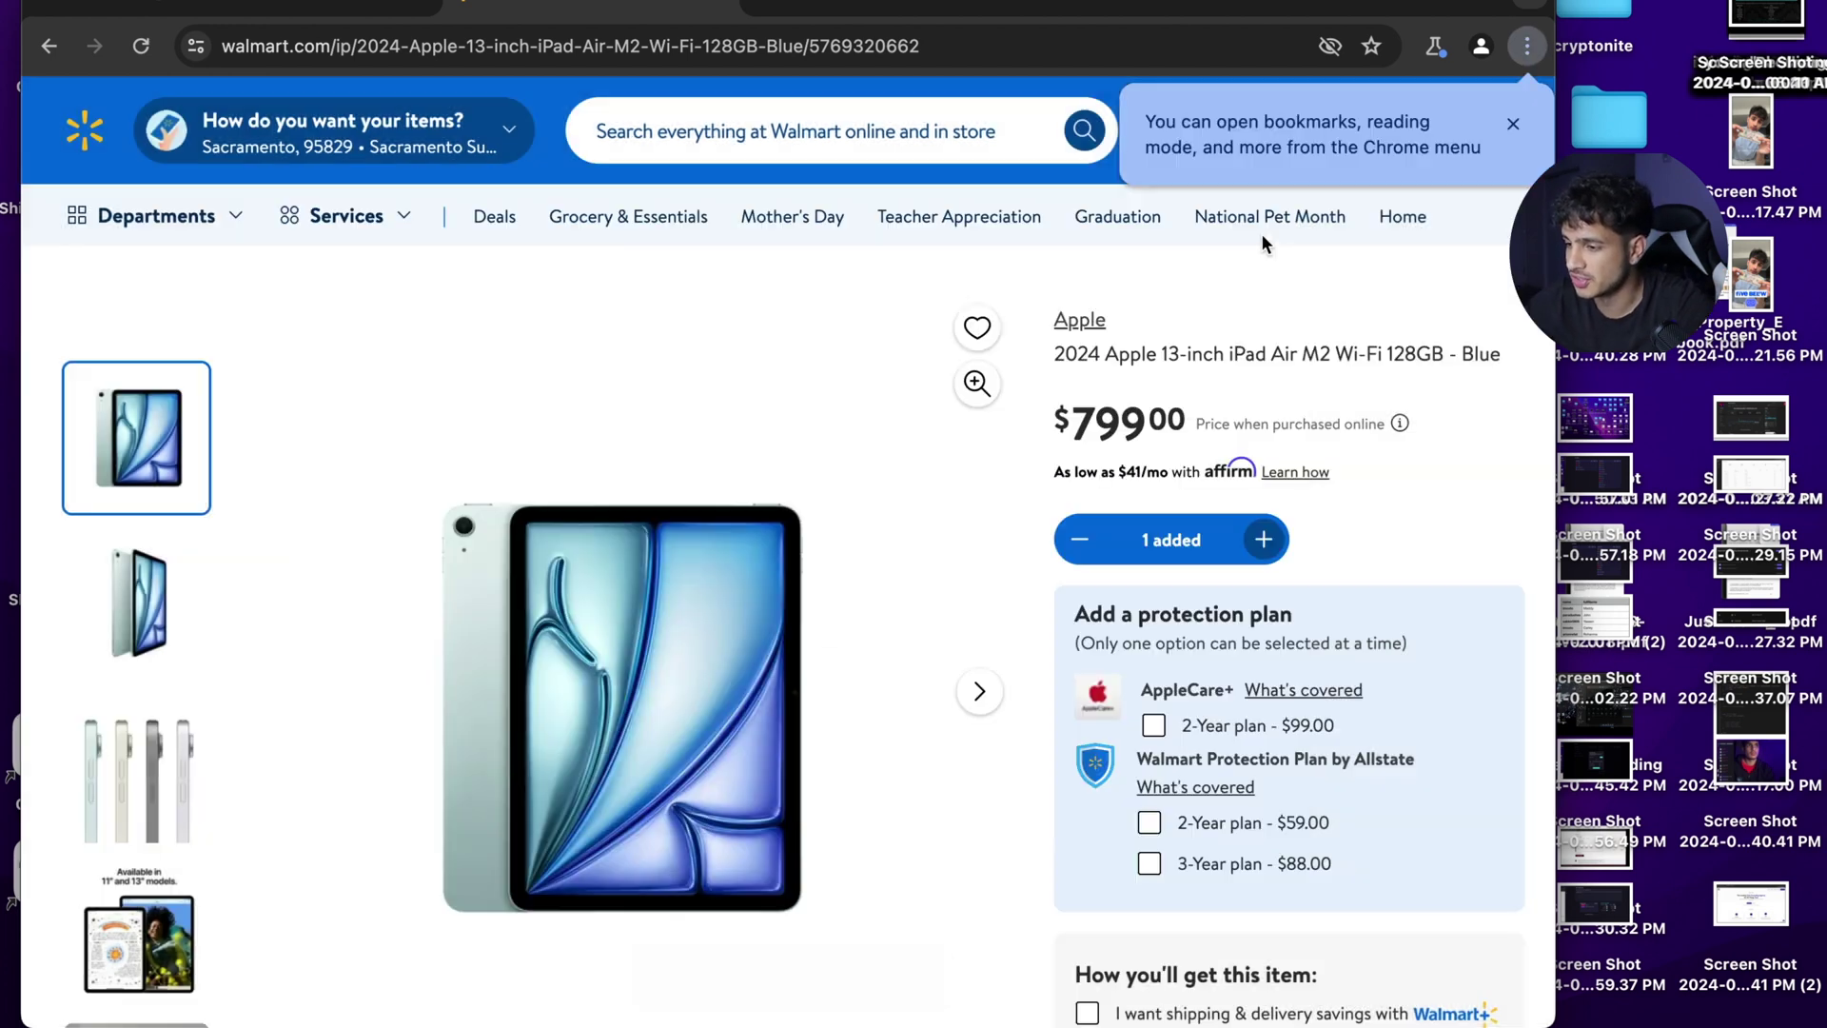